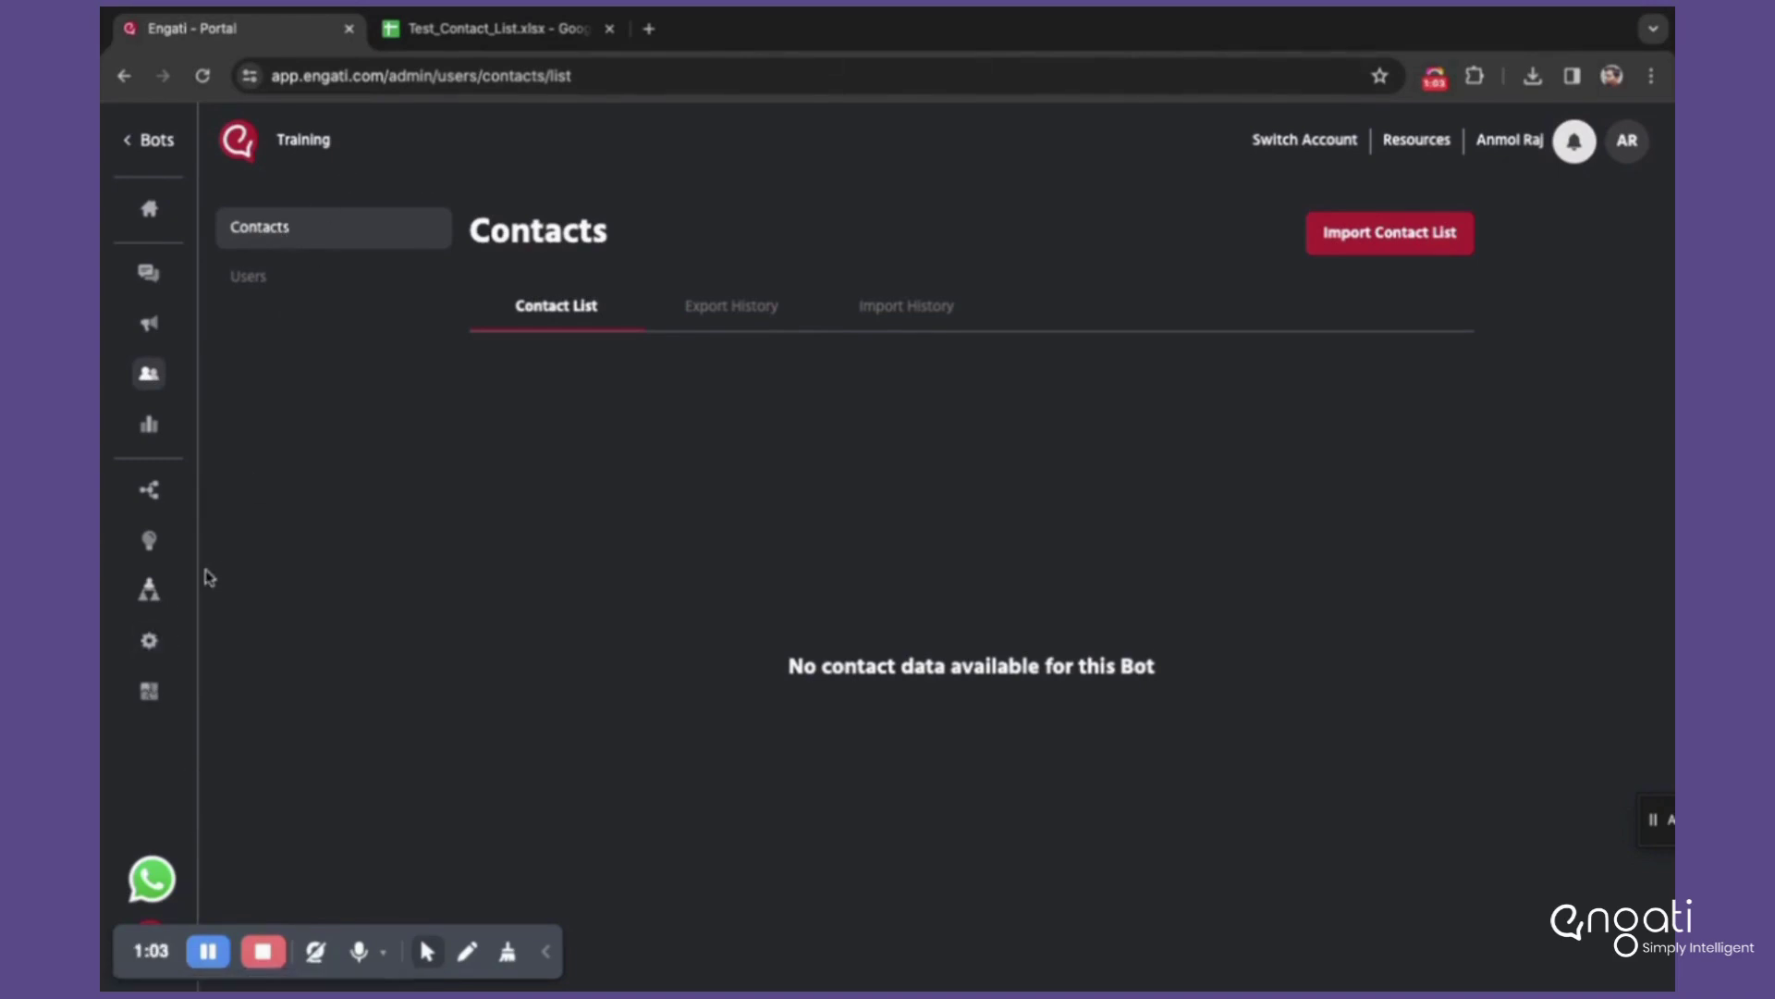
{"action": "left_click", "coordinate": [148, 641]}
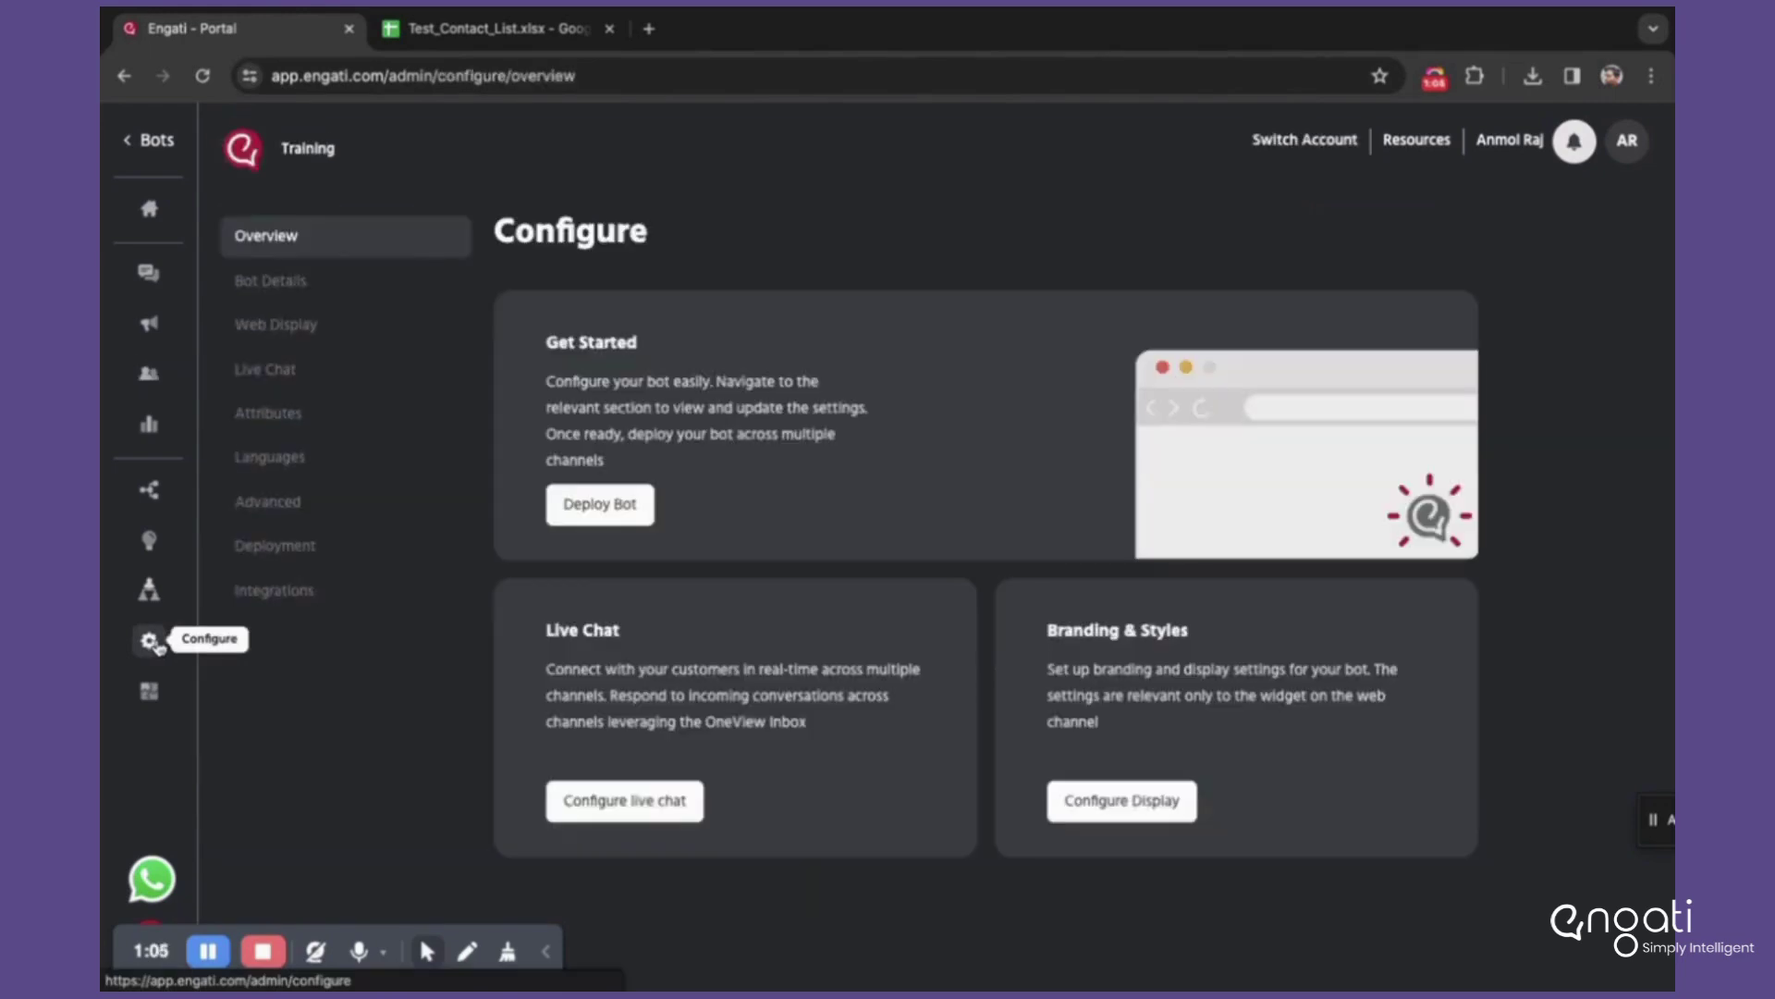
{"action": "left_click", "coordinate": [411, 546]}
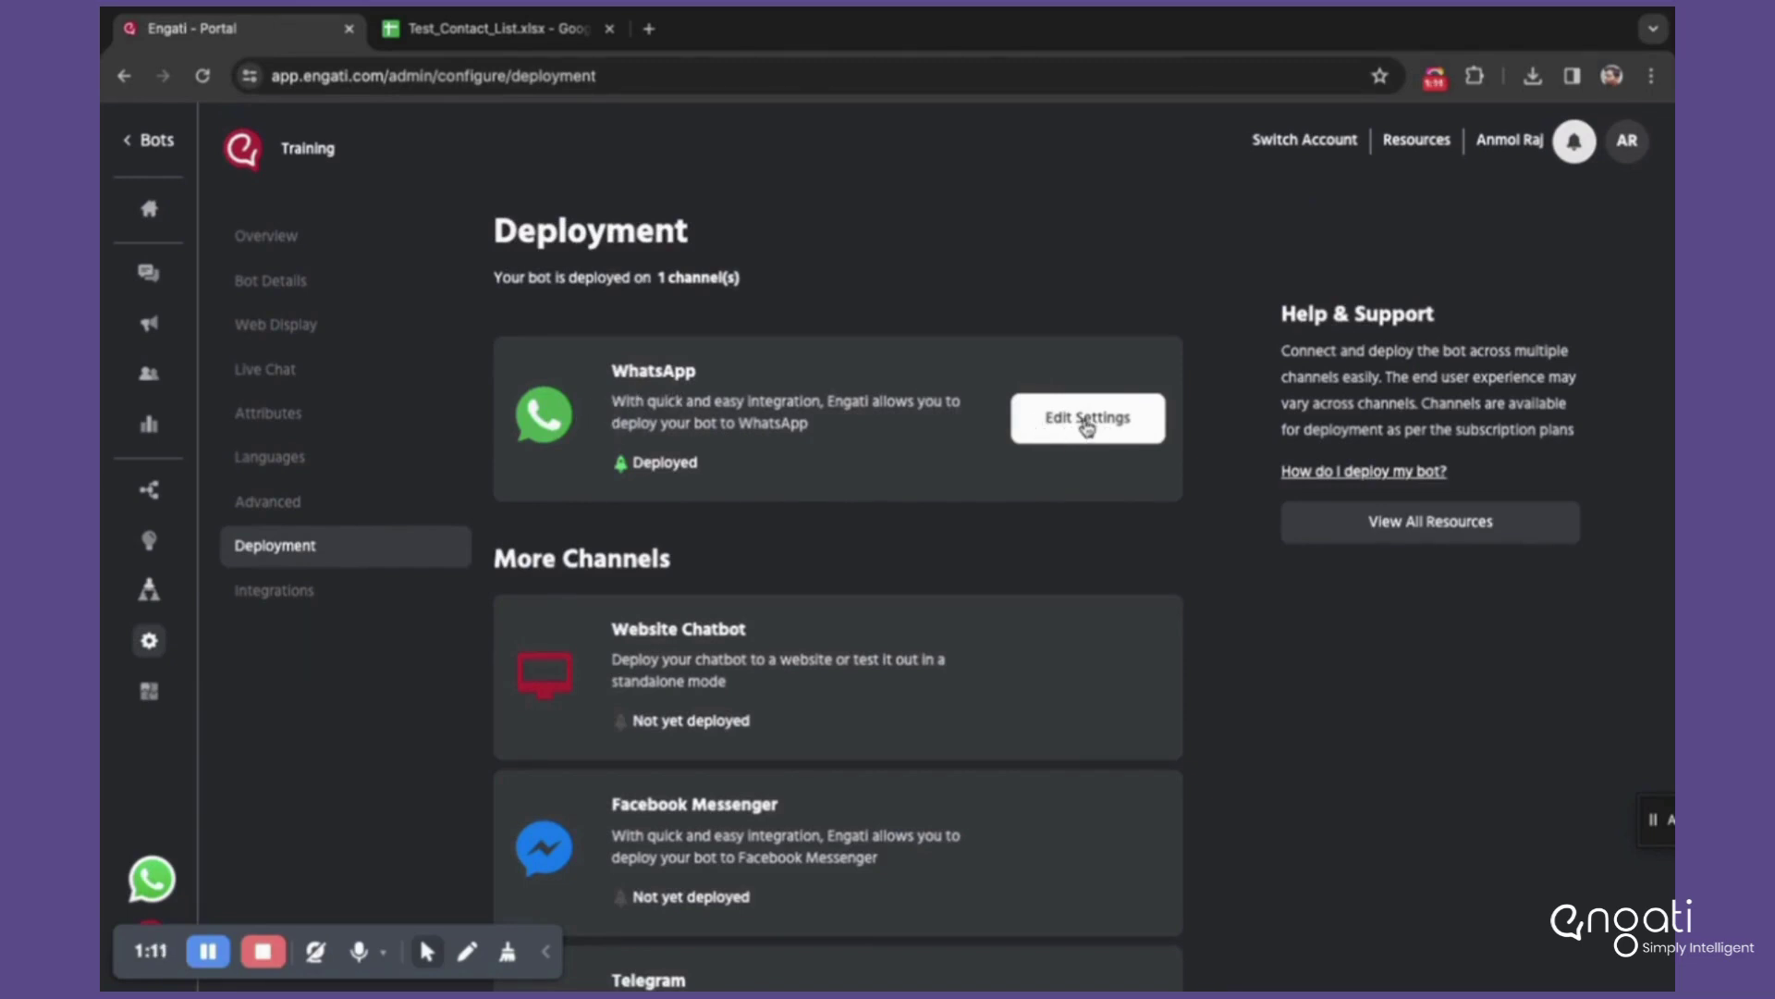
{"action": "mouse_move", "coordinate": [1084, 867]}
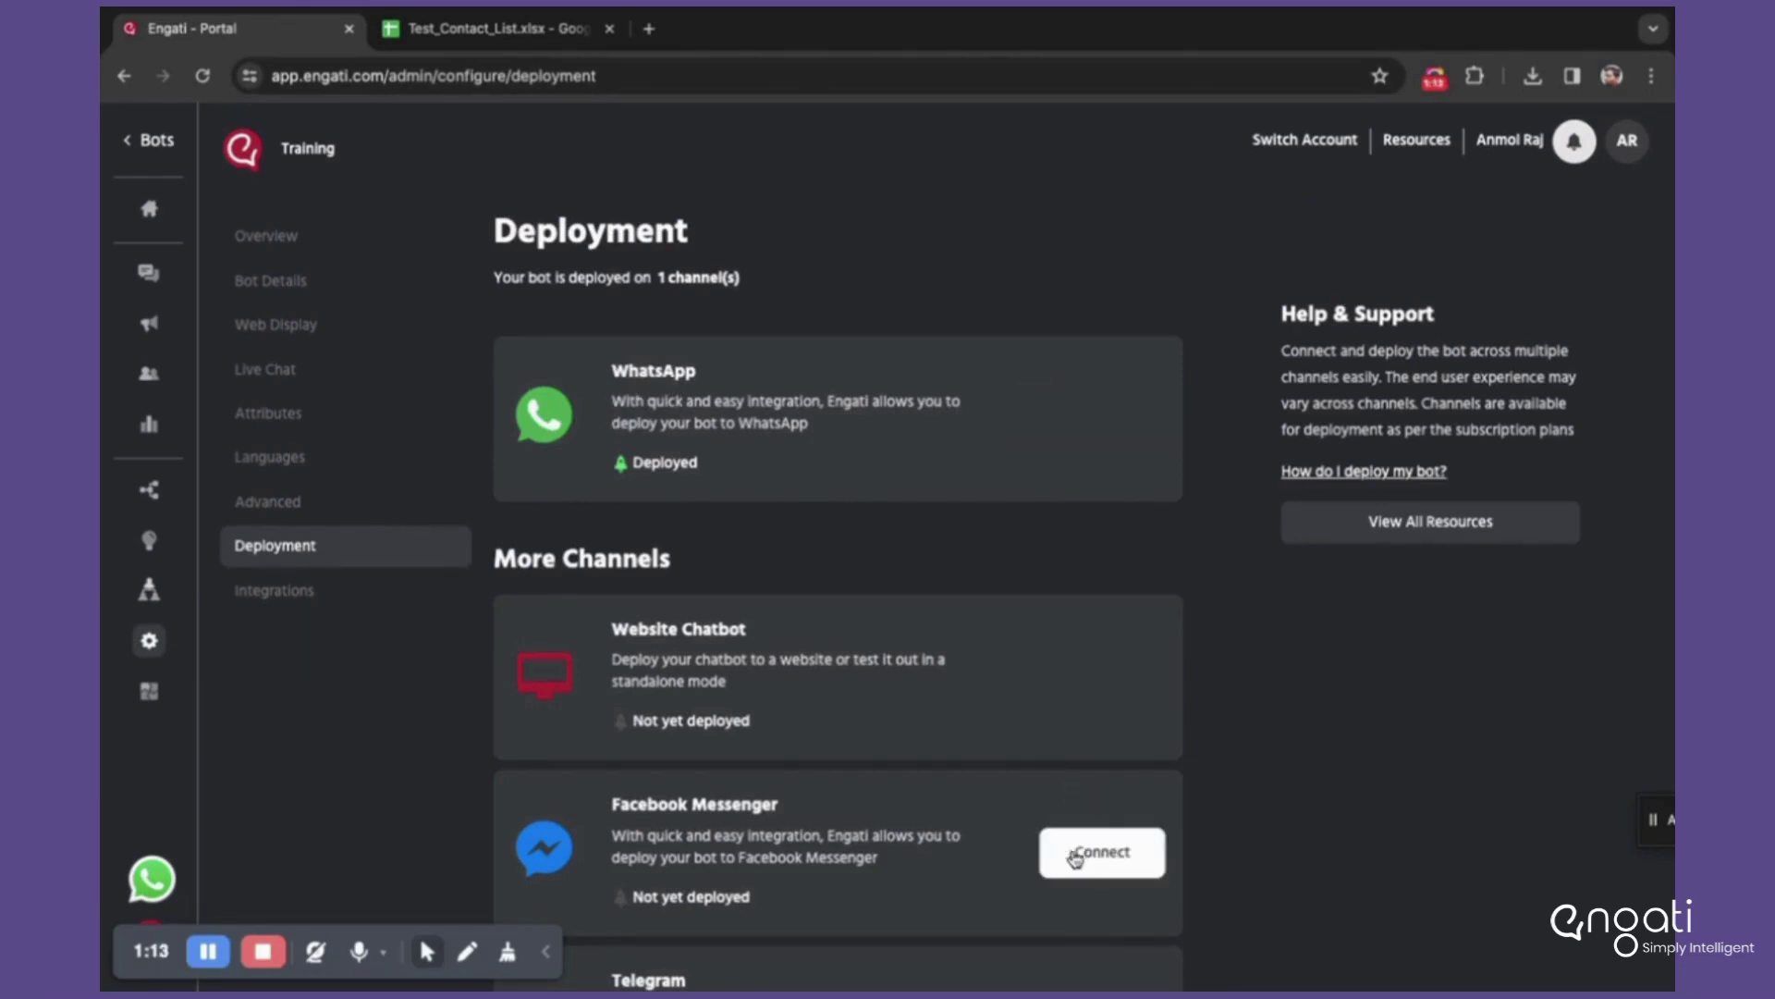
{"action": "mouse_move", "coordinate": [859, 455]}
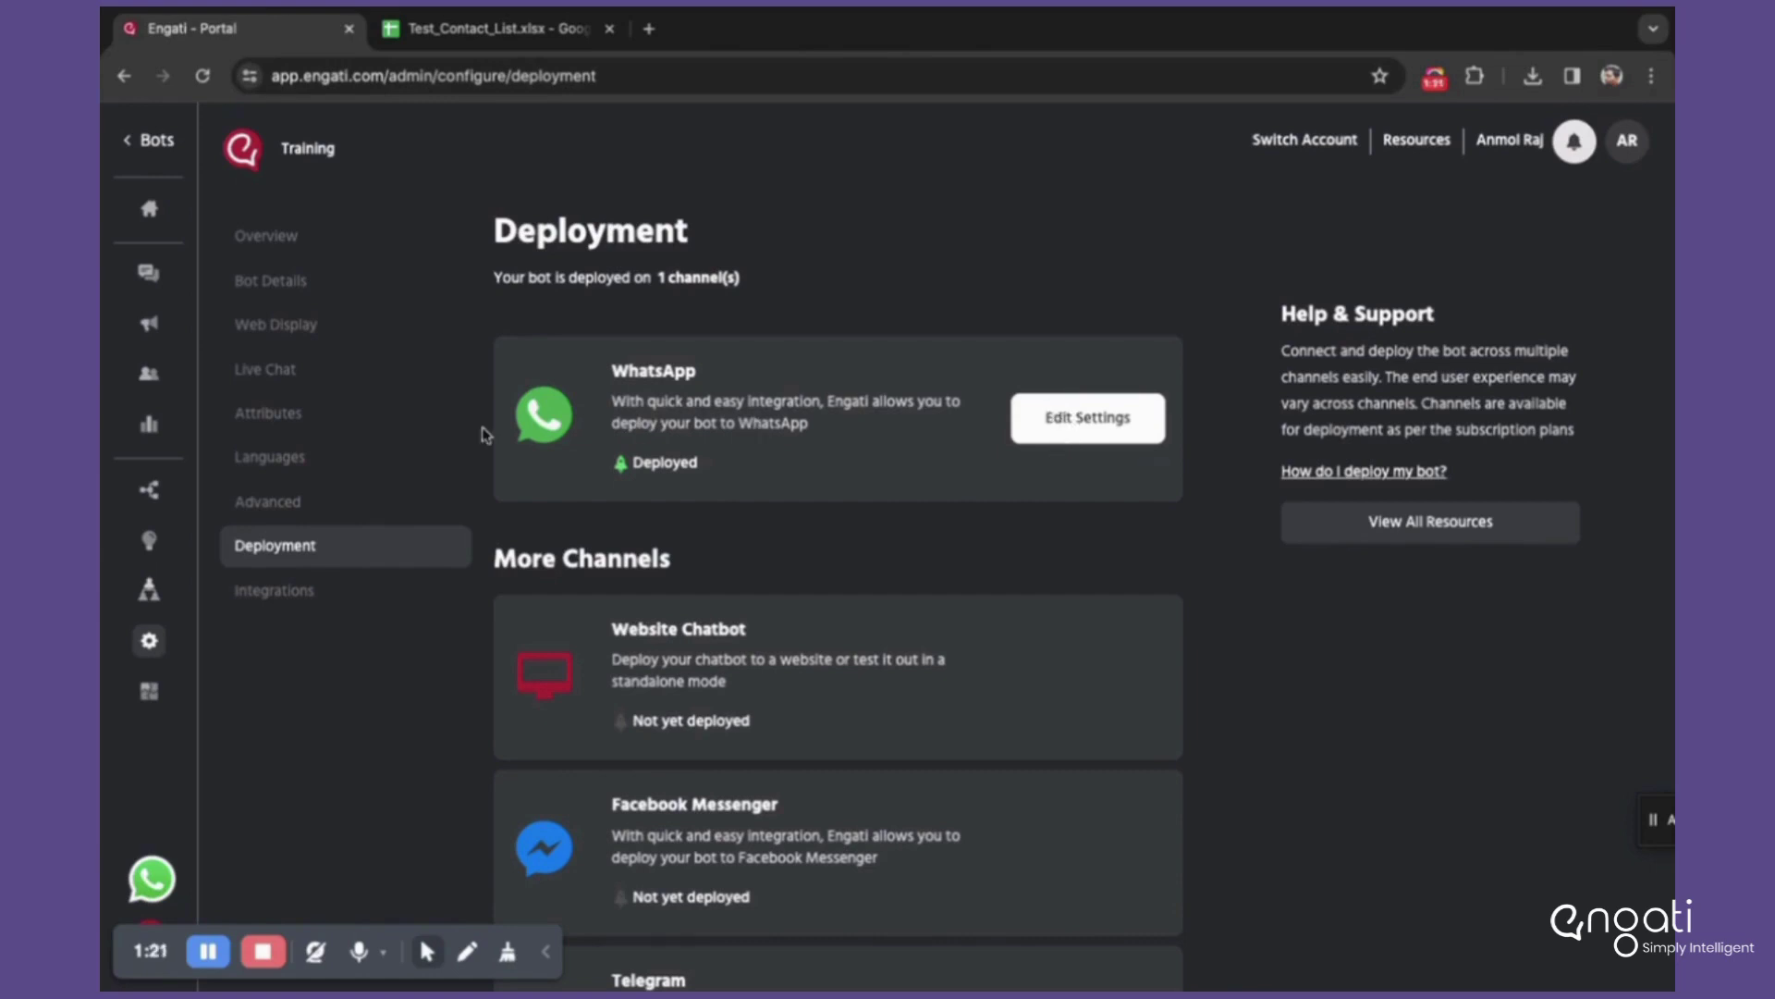
{"action": "left_click", "coordinate": [150, 388]}
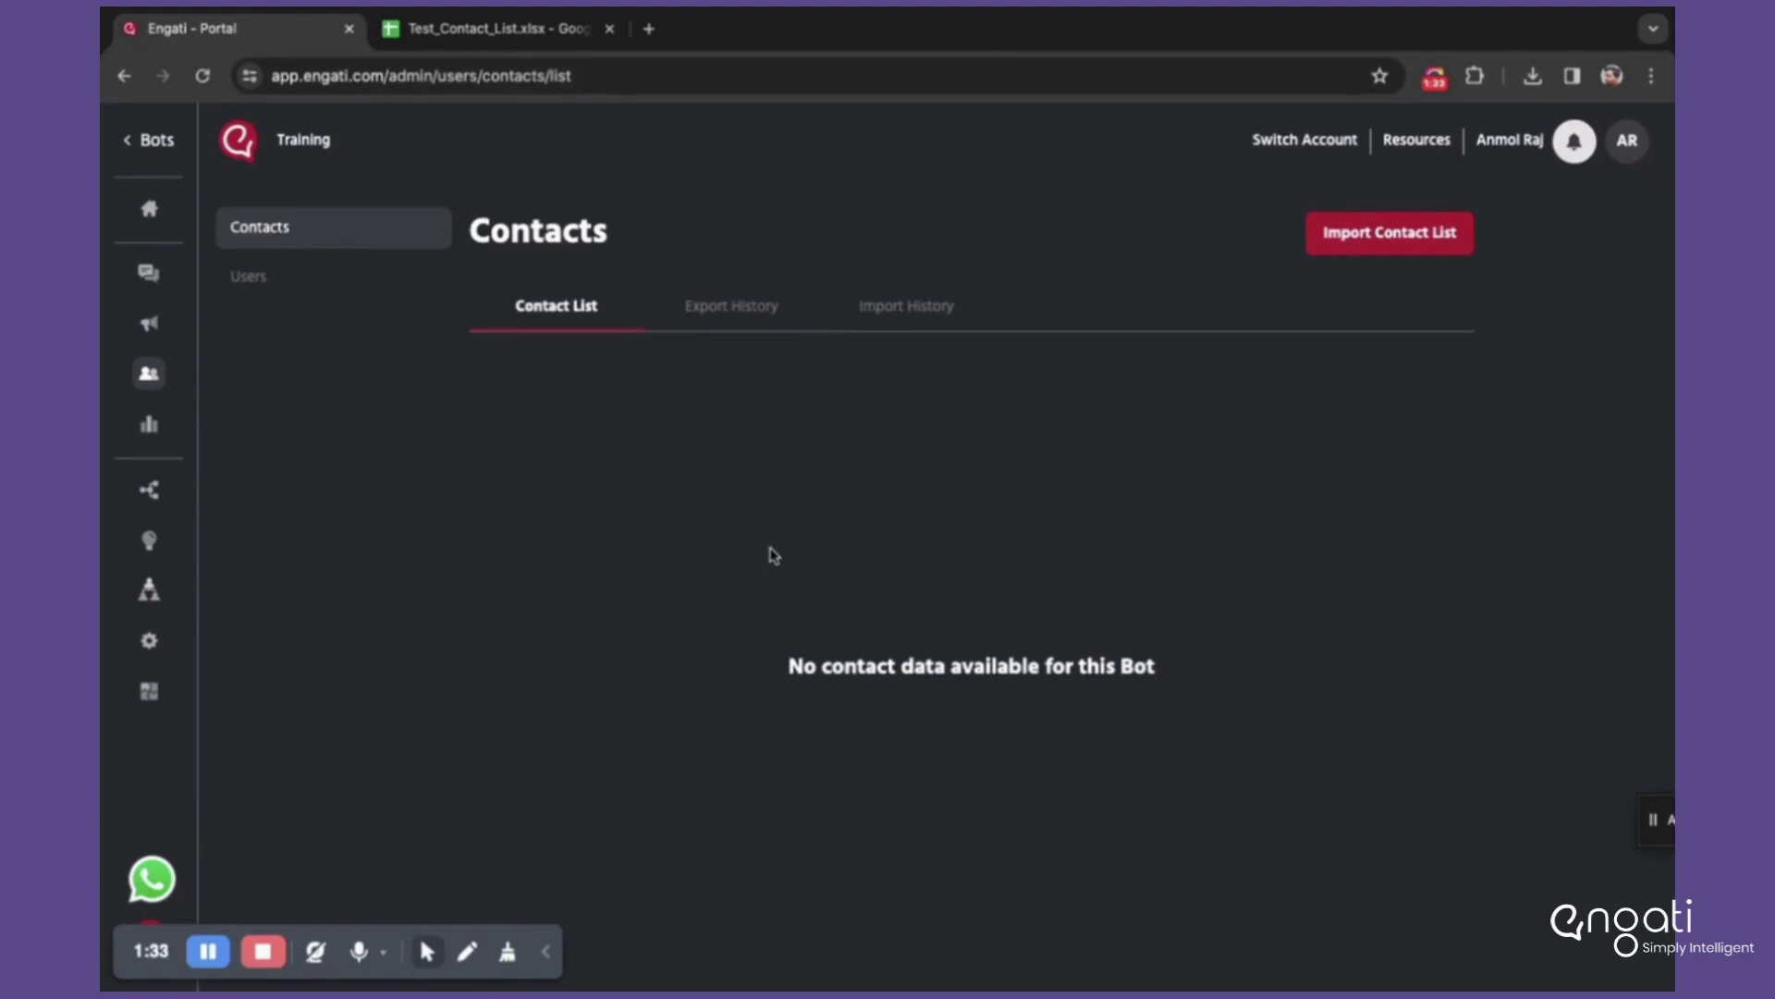
Step: Open Engati's Import Contact List form and look over its contents
{"action": "left_click", "coordinate": [1353, 233]}
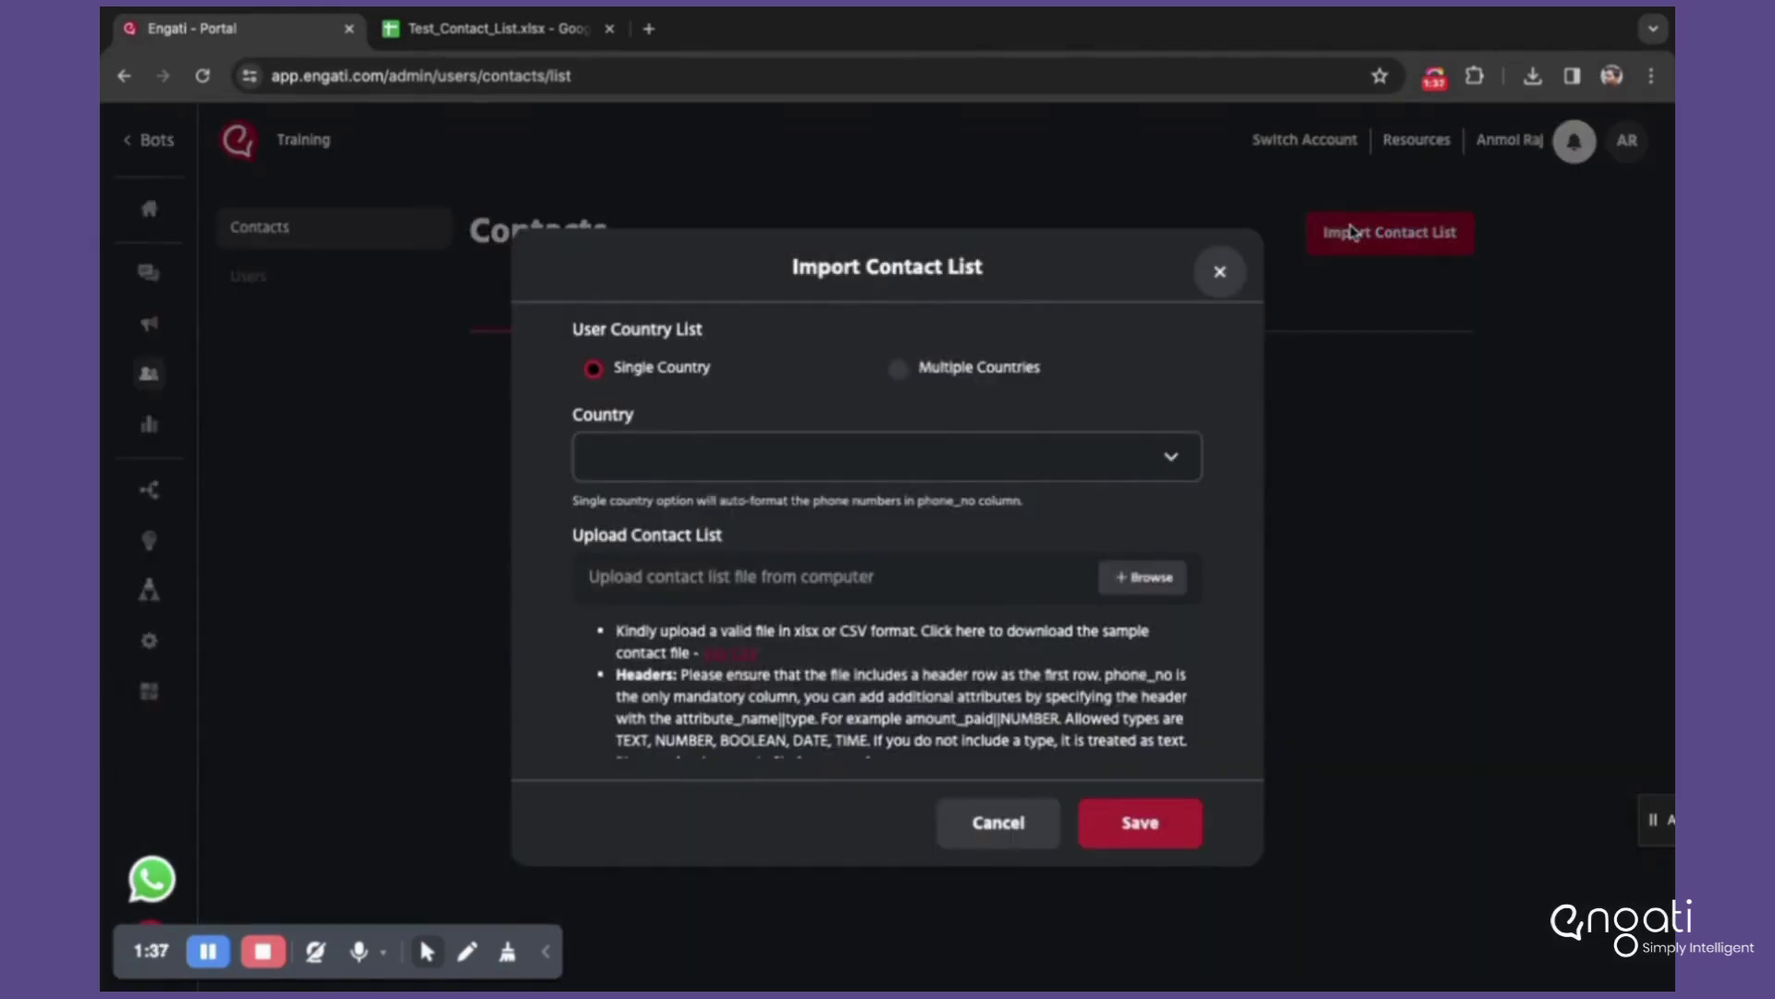
{"action": "scroll", "coordinate": [740, 592], "scroll_direction": "down", "scroll_amount": 2}
{"action": "scroll", "coordinate": [747, 664], "scroll_direction": "up", "scroll_amount": 1}
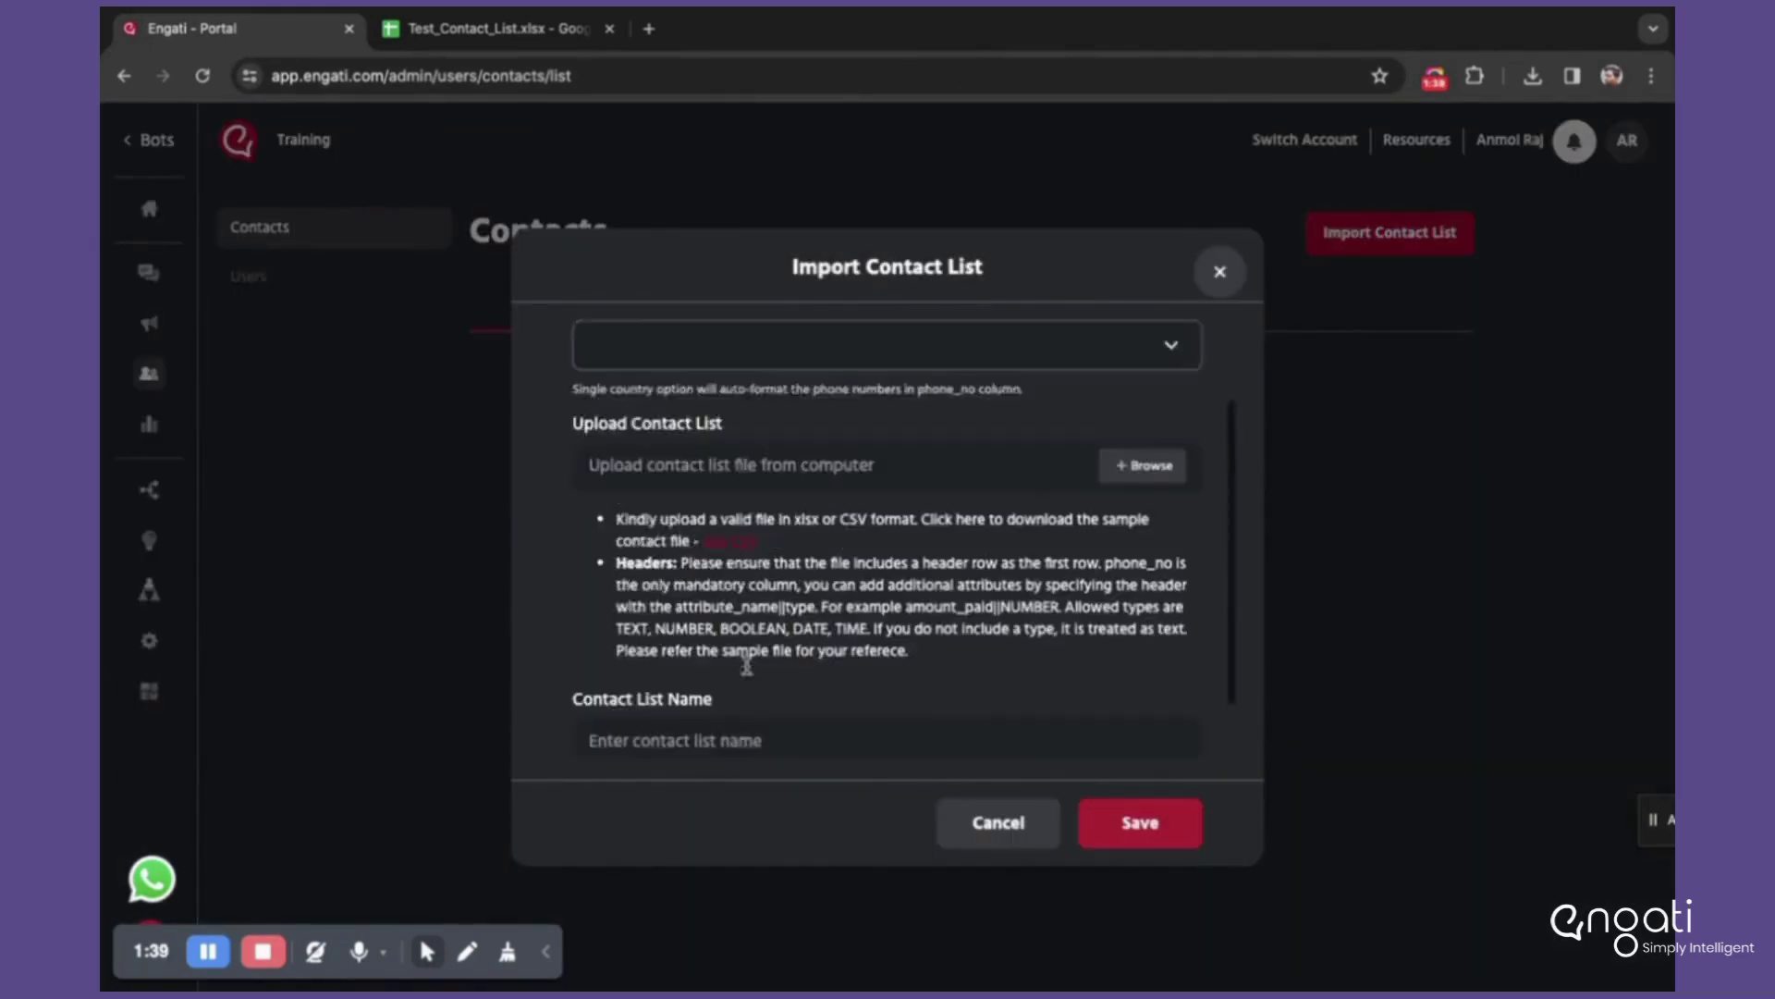
{"action": "scroll", "coordinate": [747, 664], "scroll_direction": "up", "scroll_amount": 1}
{"action": "scroll", "coordinate": [747, 664], "scroll_direction": "down", "scroll_amount": 2}
{"action": "scroll", "coordinate": [747, 664], "scroll_direction": "up", "scroll_amount": 2}
{"action": "scroll", "coordinate": [747, 664], "scroll_direction": "down", "scroll_amount": 1}
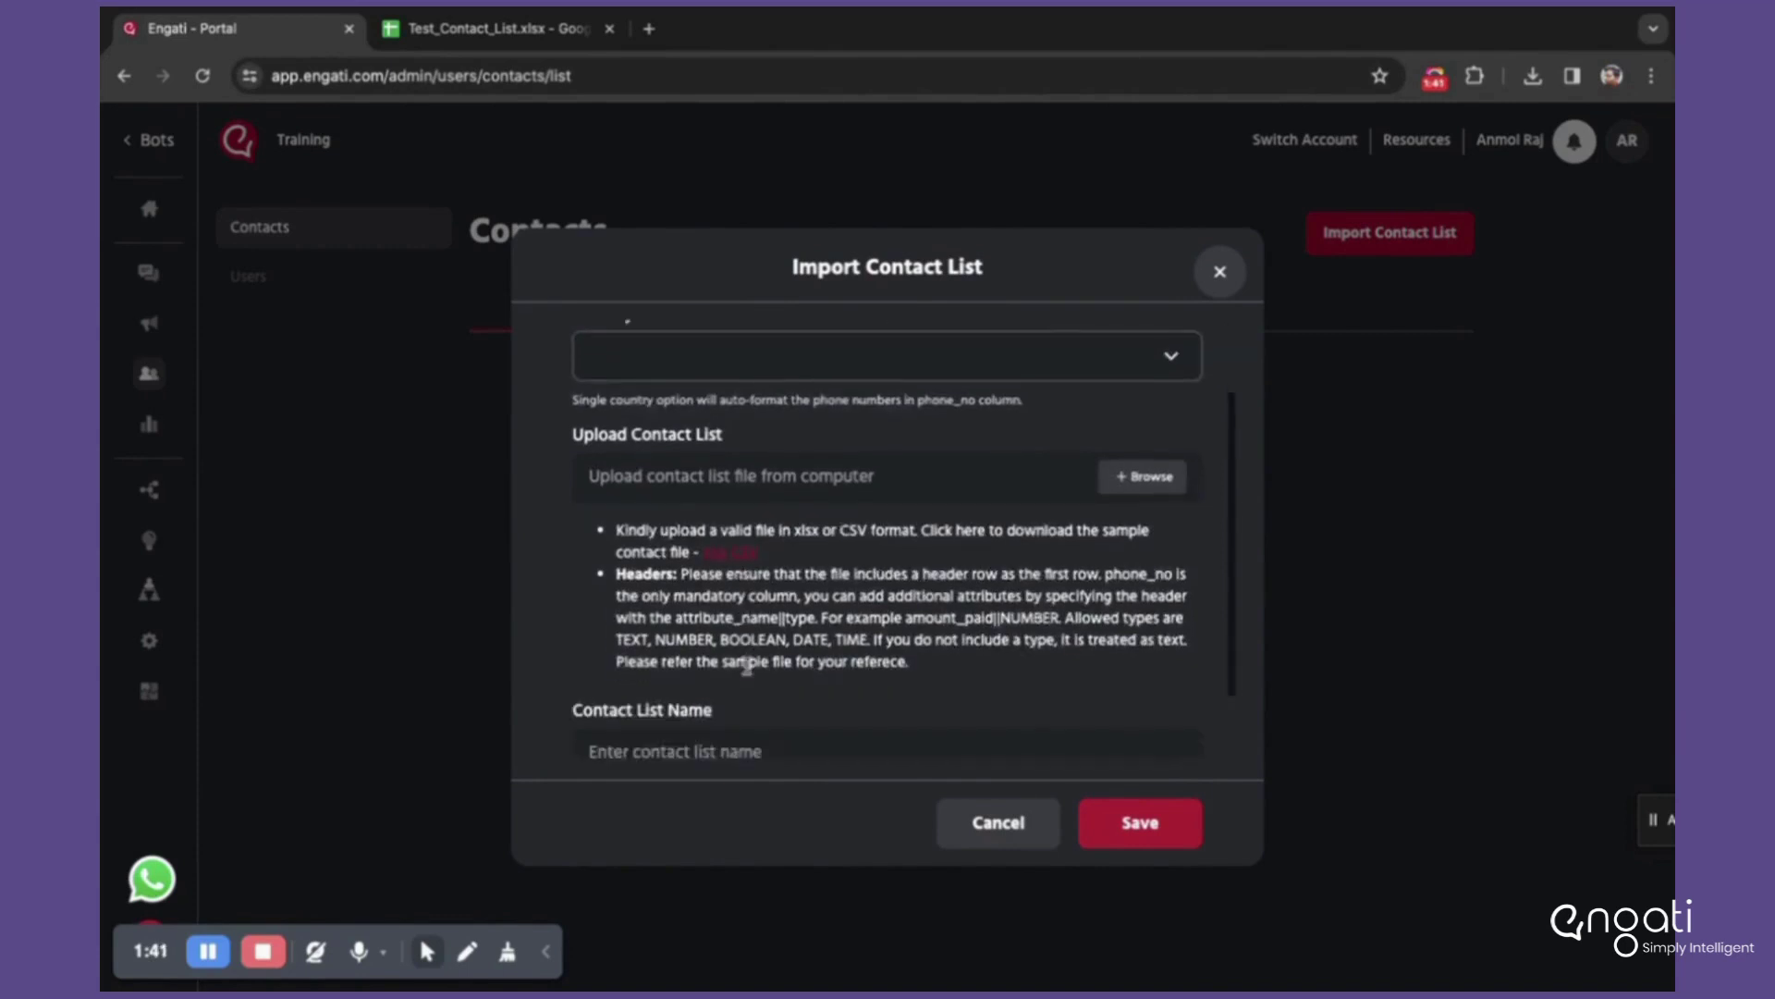
{"action": "scroll", "coordinate": [747, 664], "scroll_direction": "down", "scroll_amount": 1}
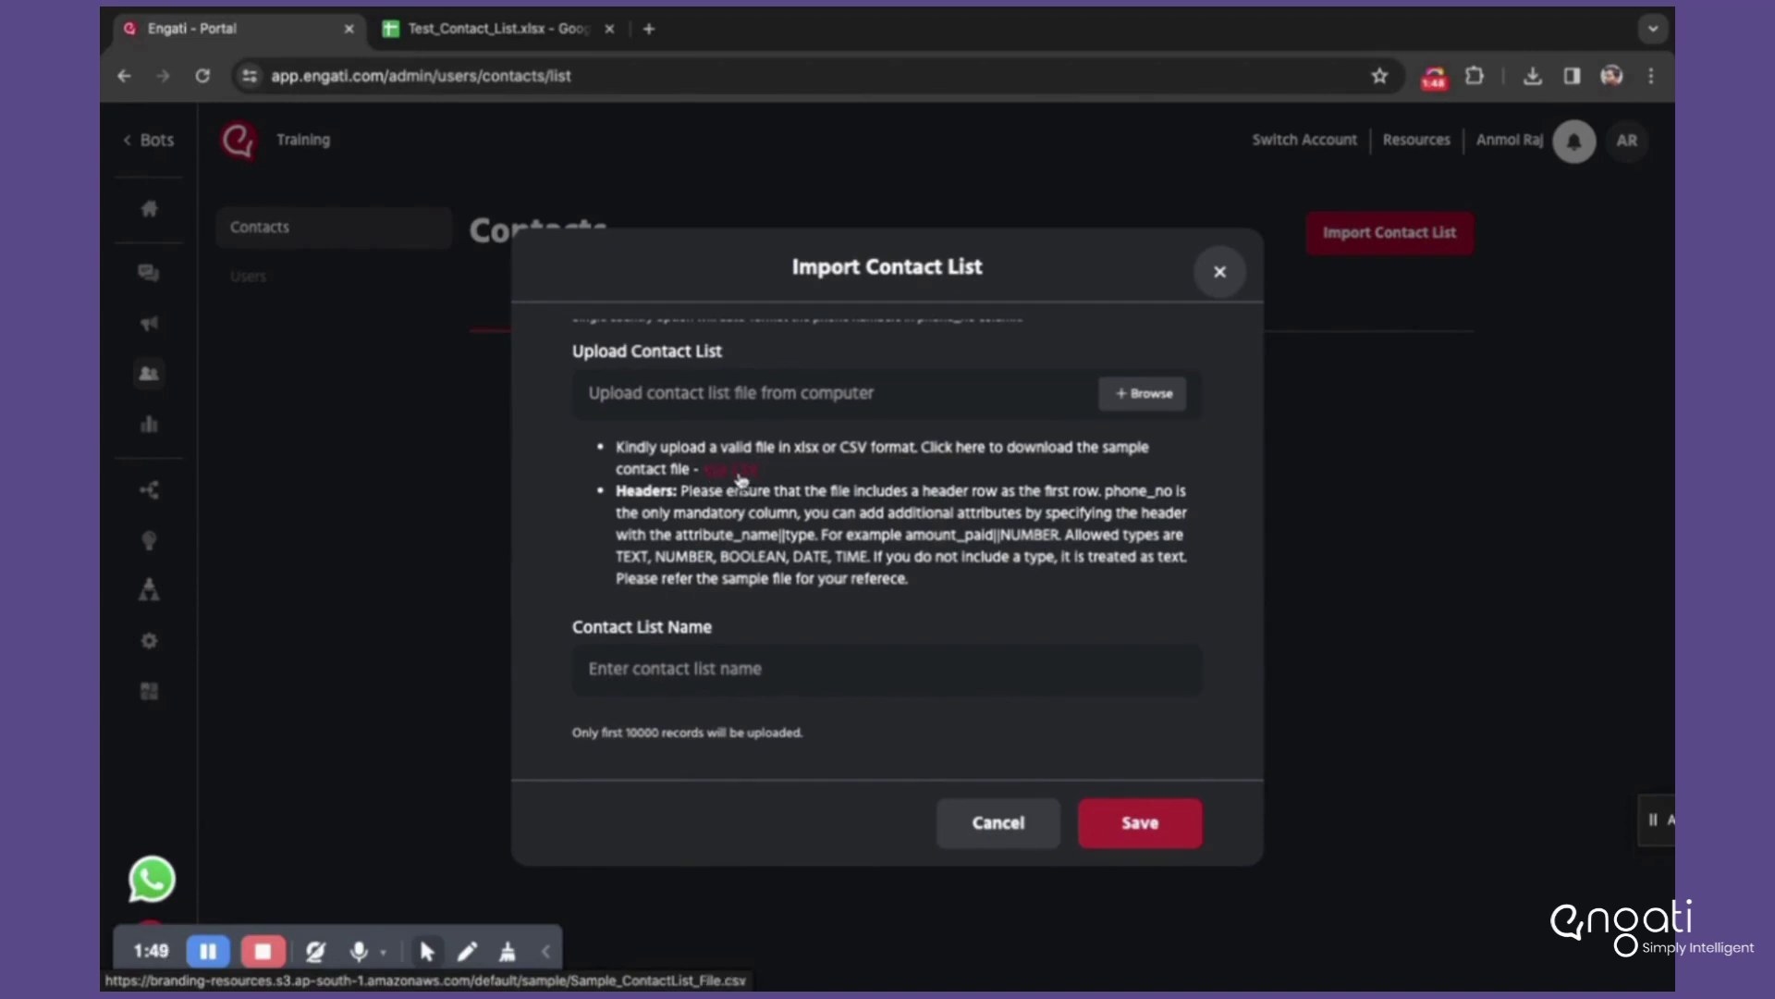
Step: Download the sample xlsx contact file, close the form and bring up Test_Contact_List
{"action": "left_click", "coordinate": [718, 476]}
{"action": "left_click", "coordinate": [1136, 174]}
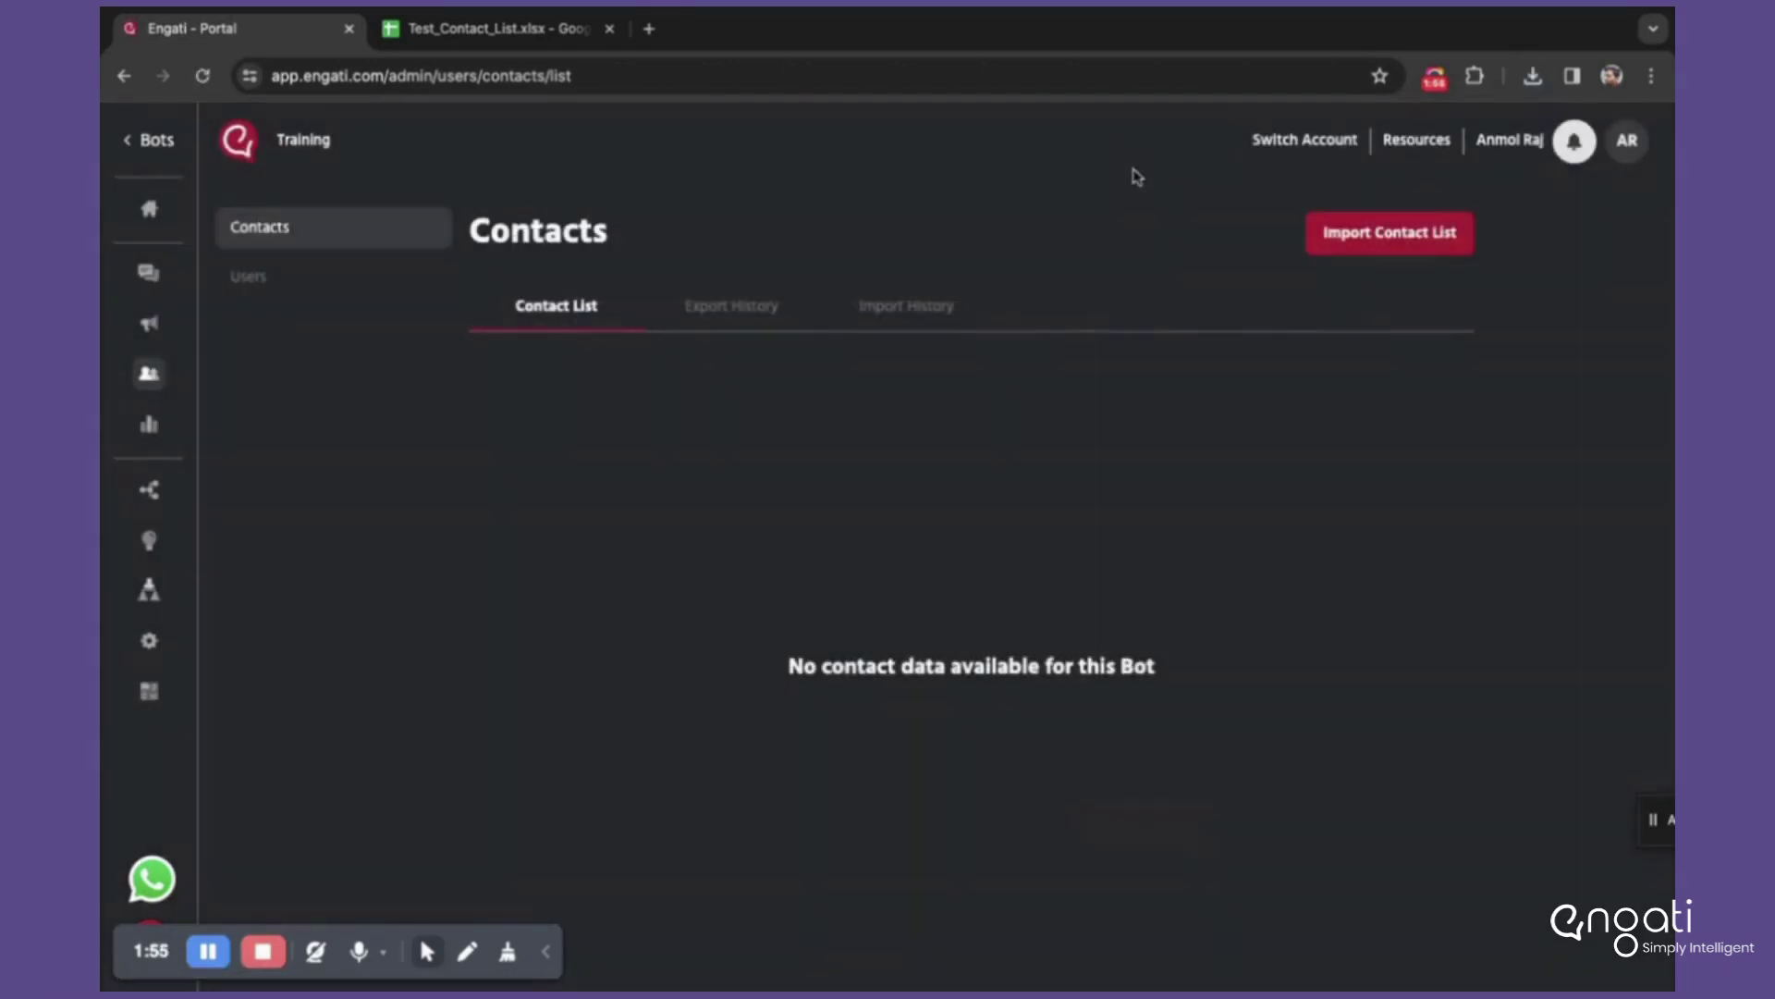
{"action": "left_click", "coordinate": [487, 35]}
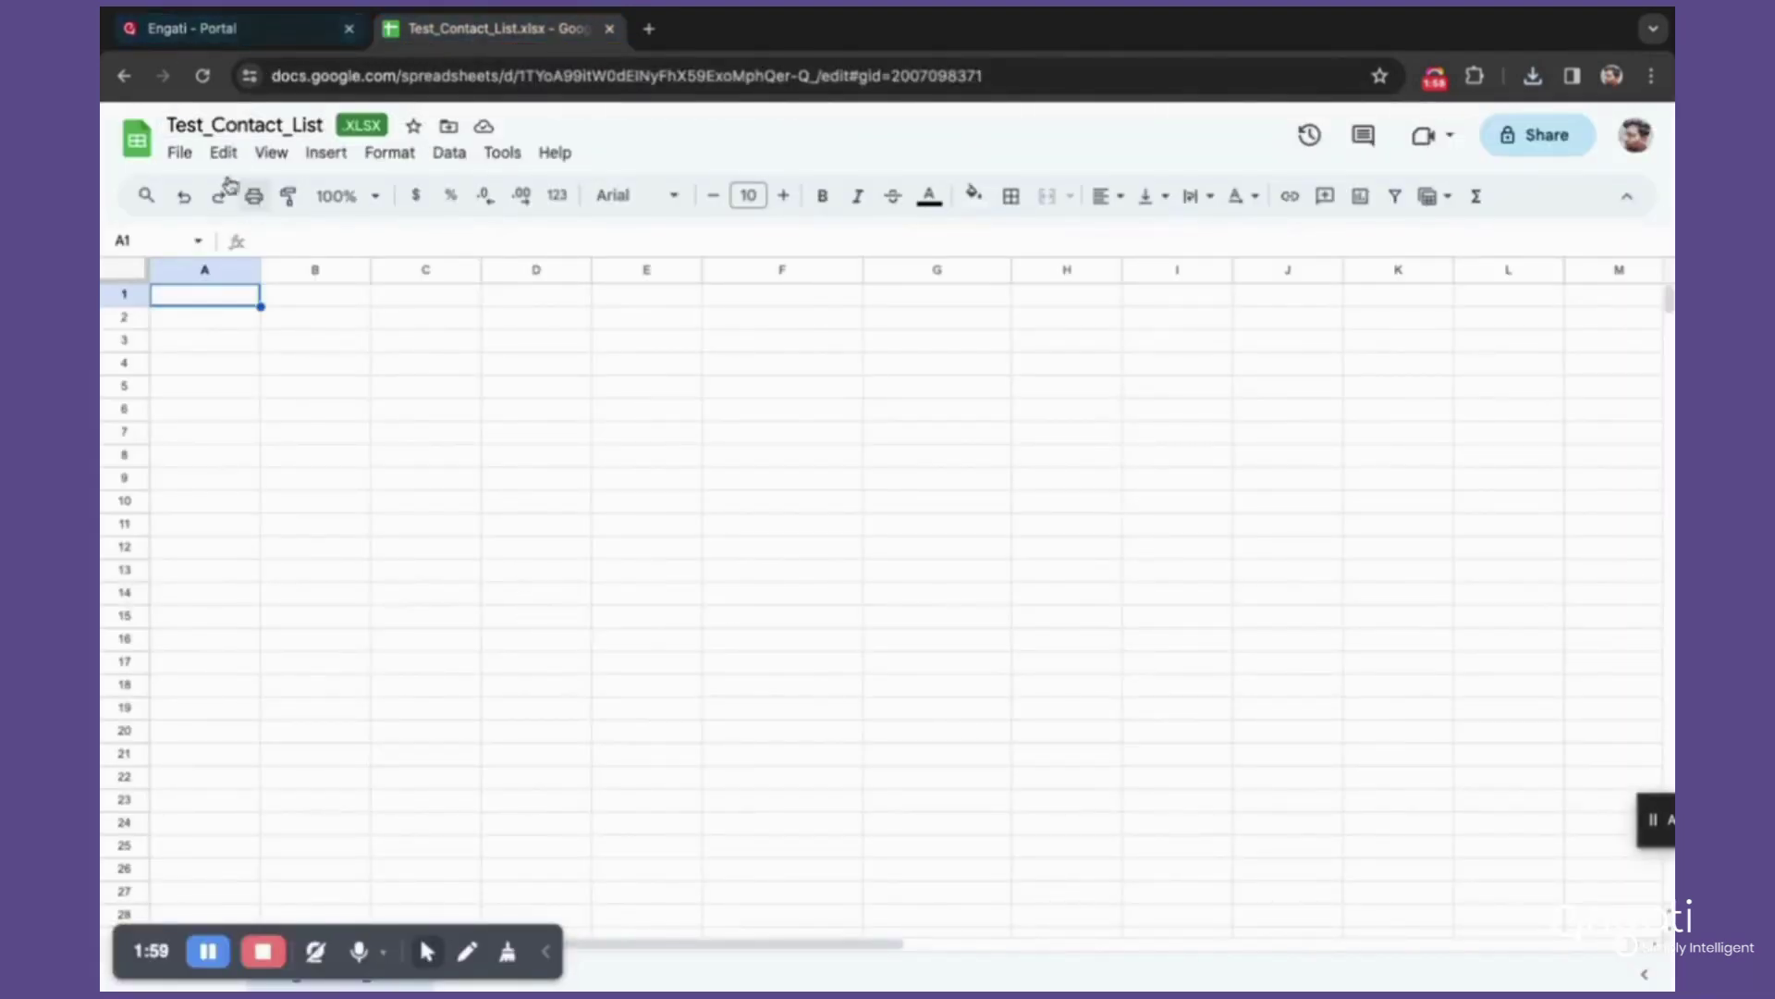
Step: Upload Sample_ContactList_file.xlsx through File > Import in Google Sheets
{"action": "left_click", "coordinate": [182, 155]}
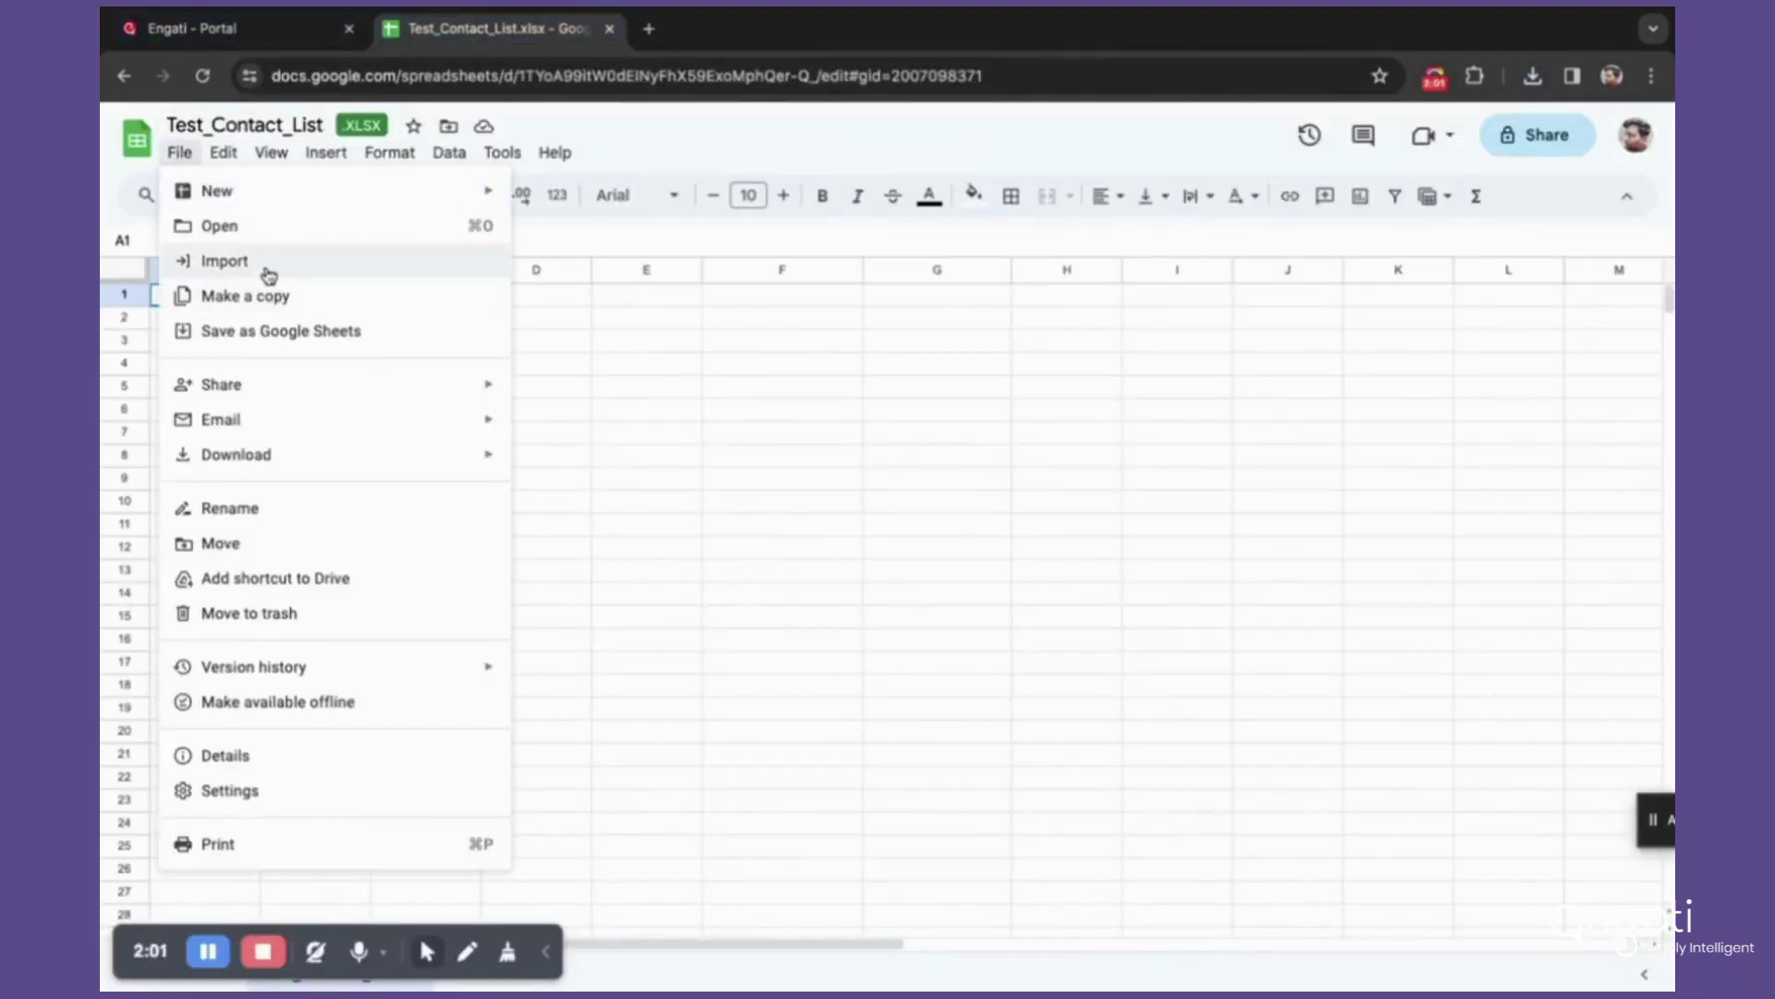
{"action": "left_click", "coordinate": [224, 262]}
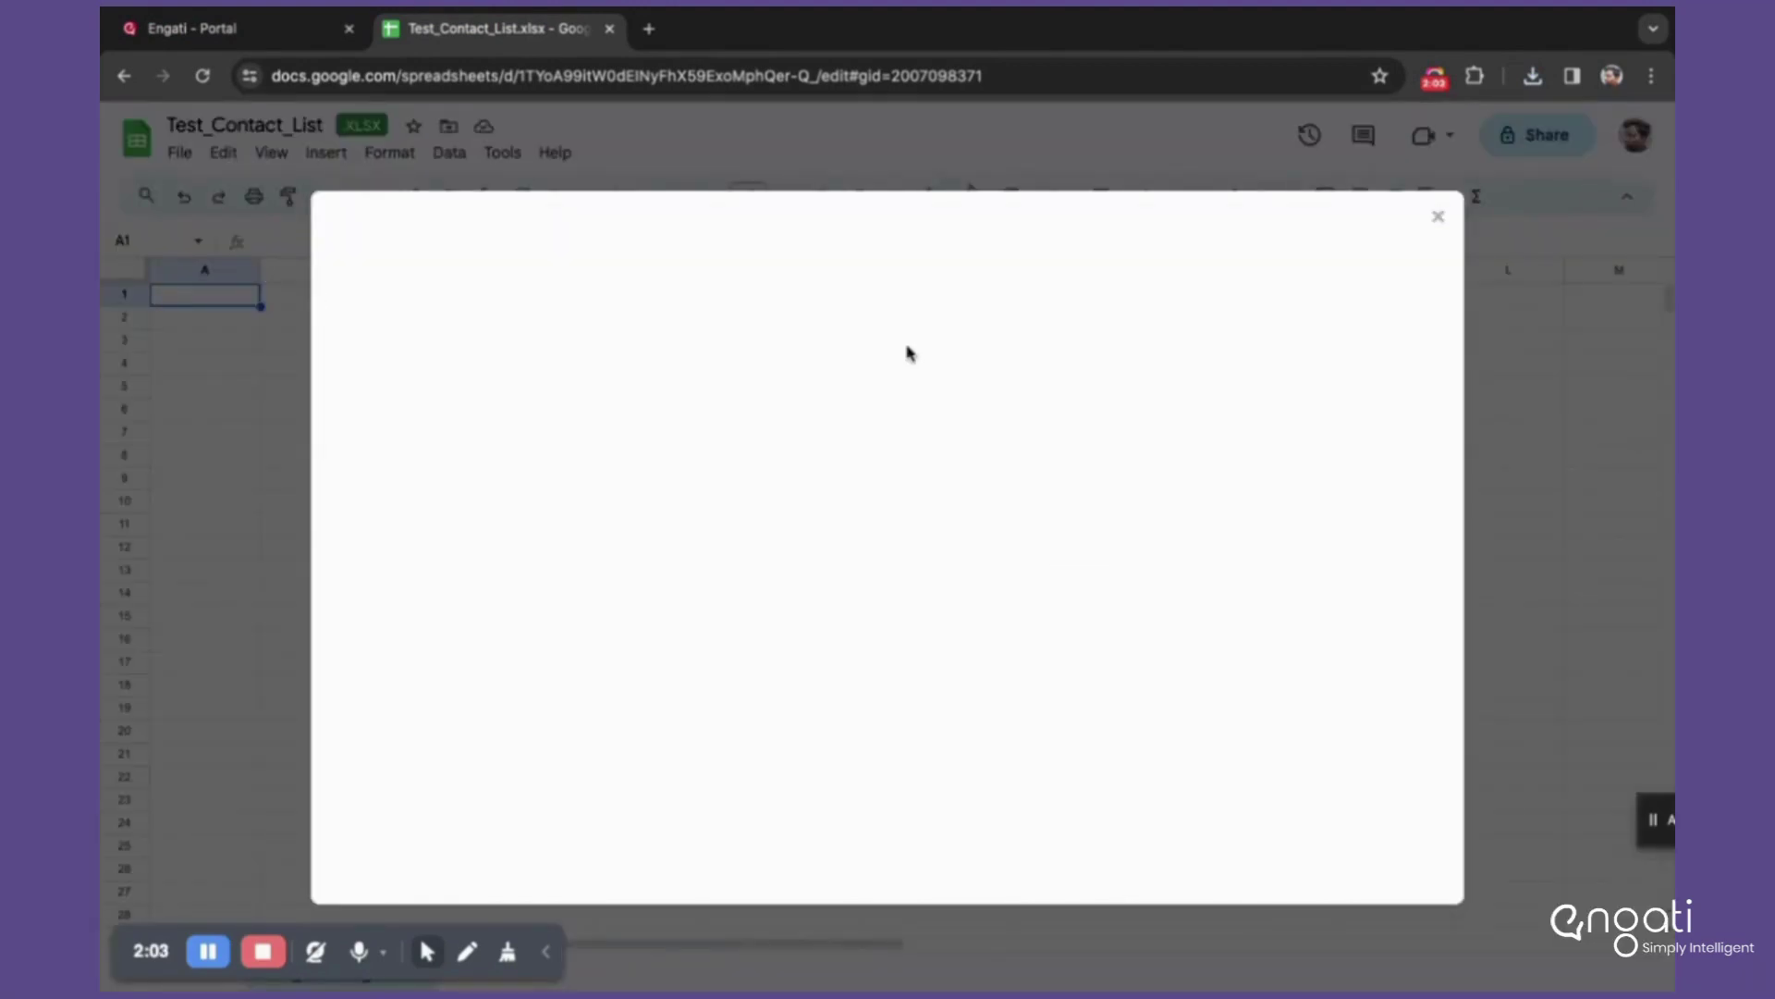
{"action": "left_click", "coordinate": [700, 319]}
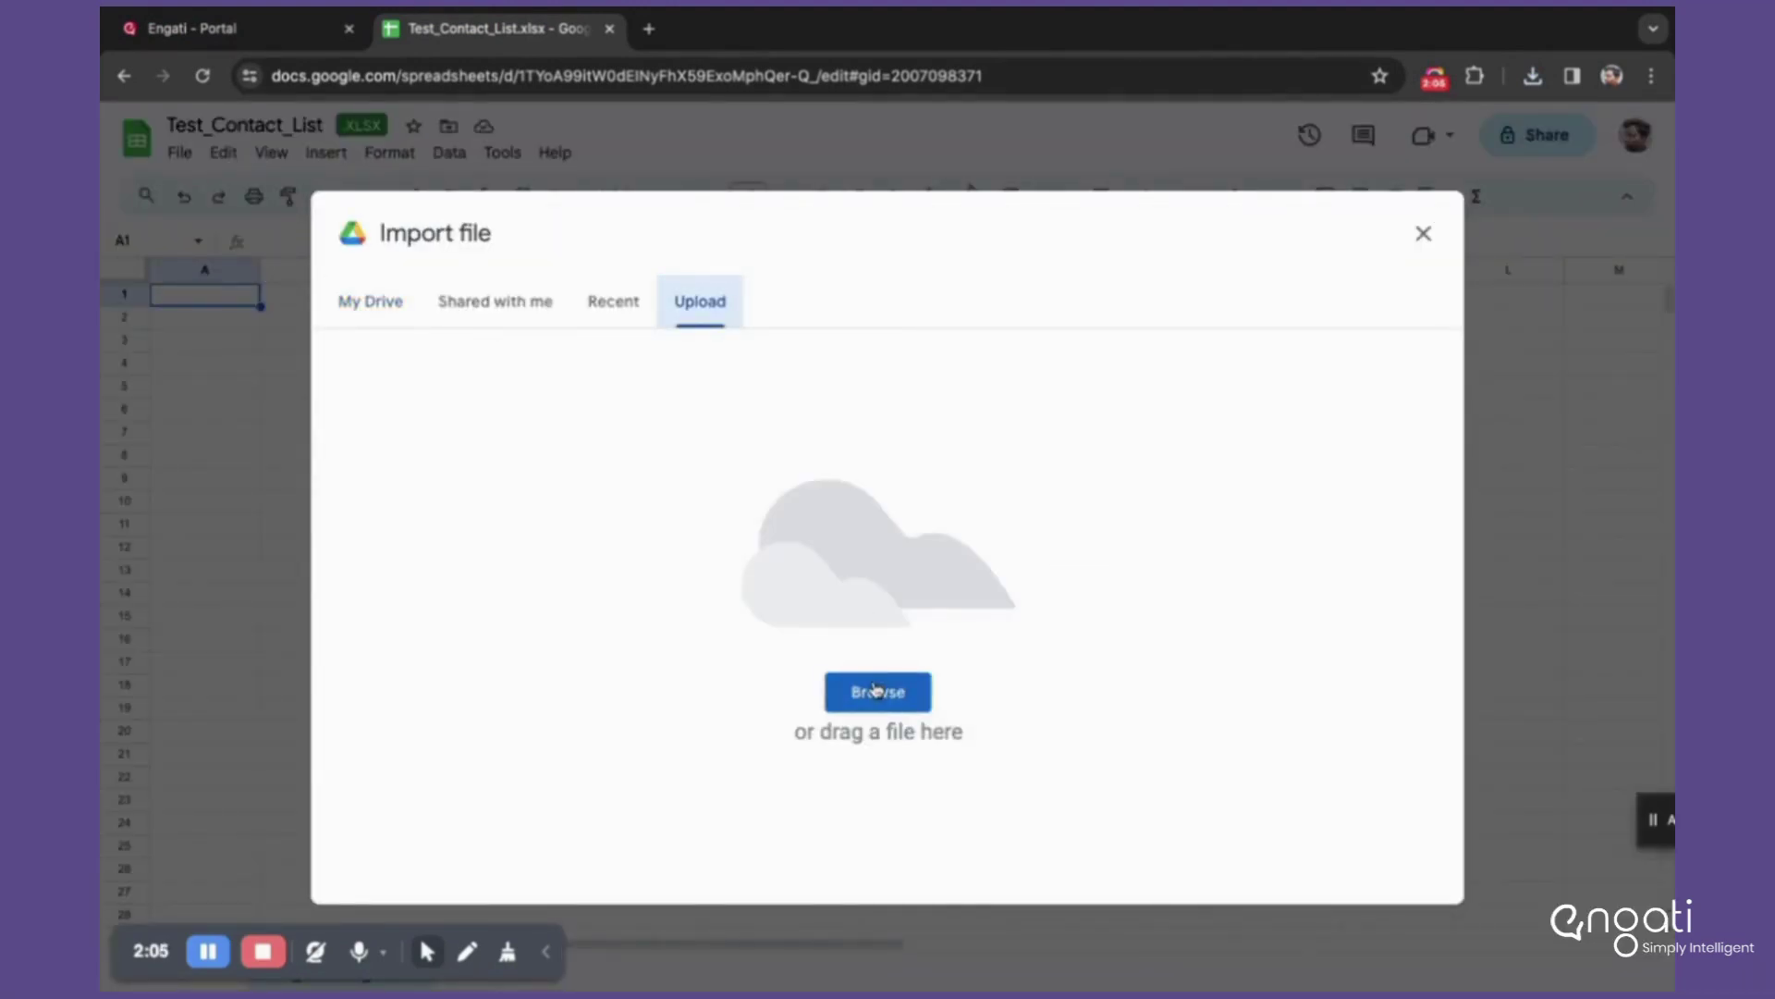
{"action": "left_click", "coordinate": [876, 689]}
{"action": "left_click", "coordinate": [806, 116]}
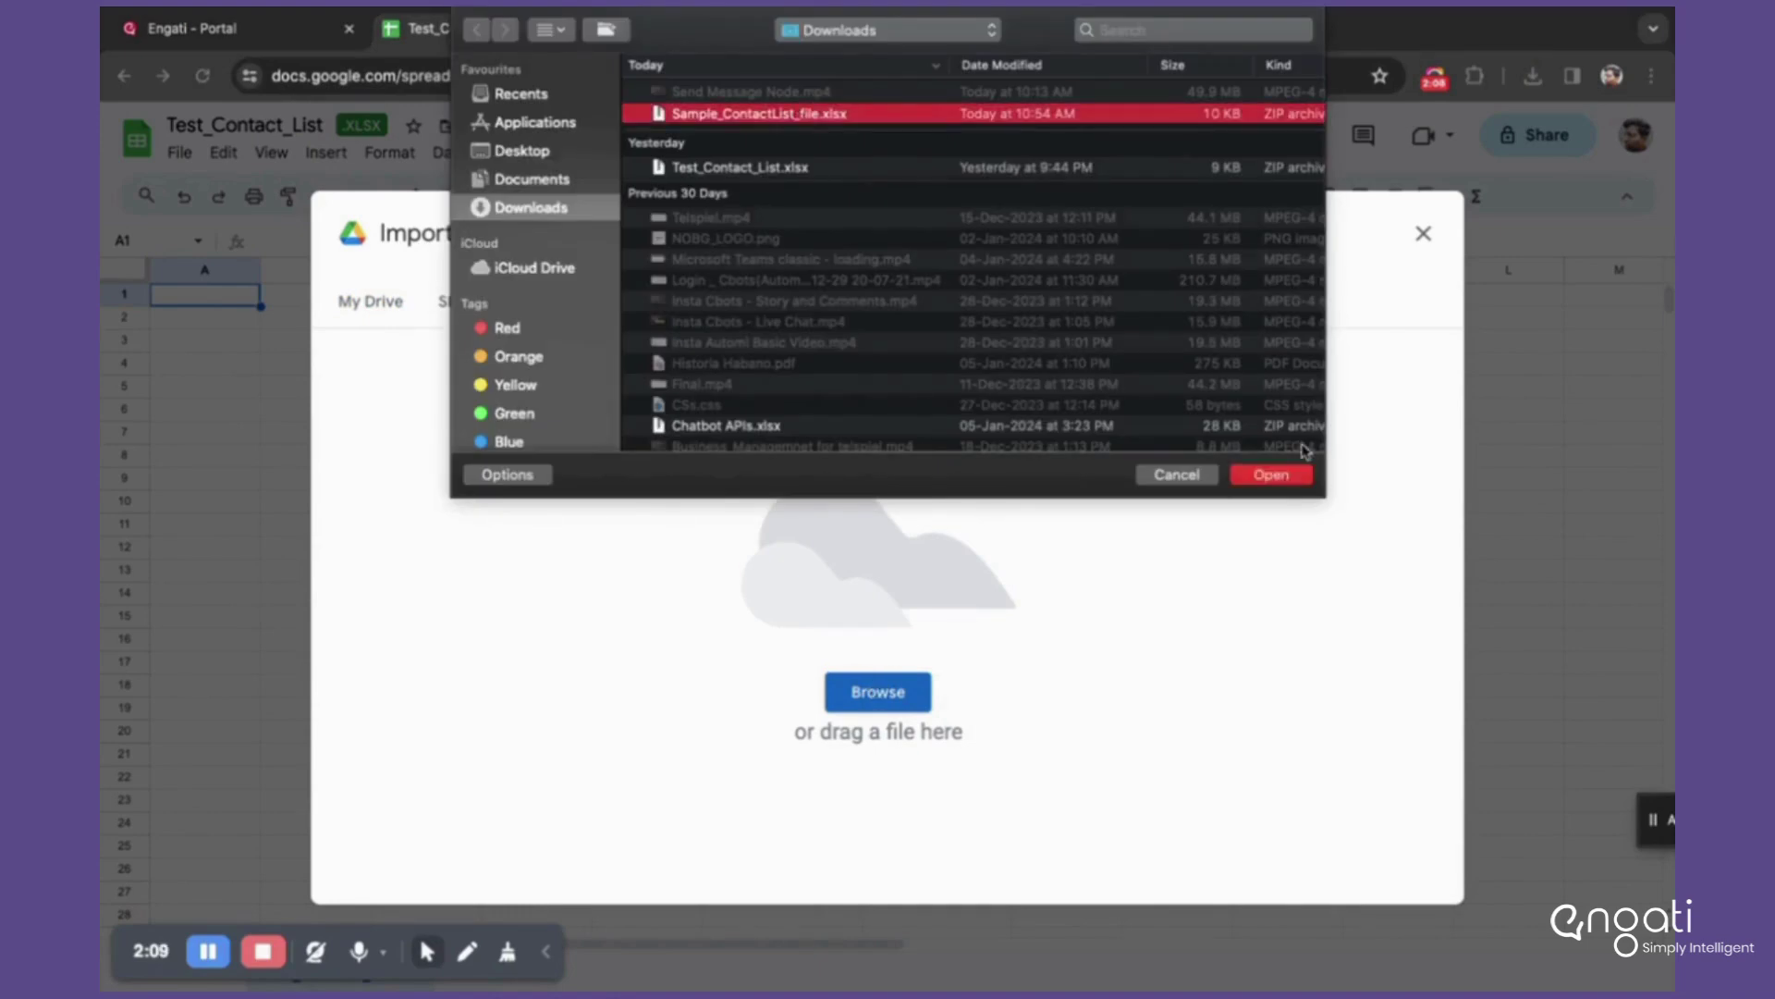
{"action": "left_click", "coordinate": [1270, 475]}
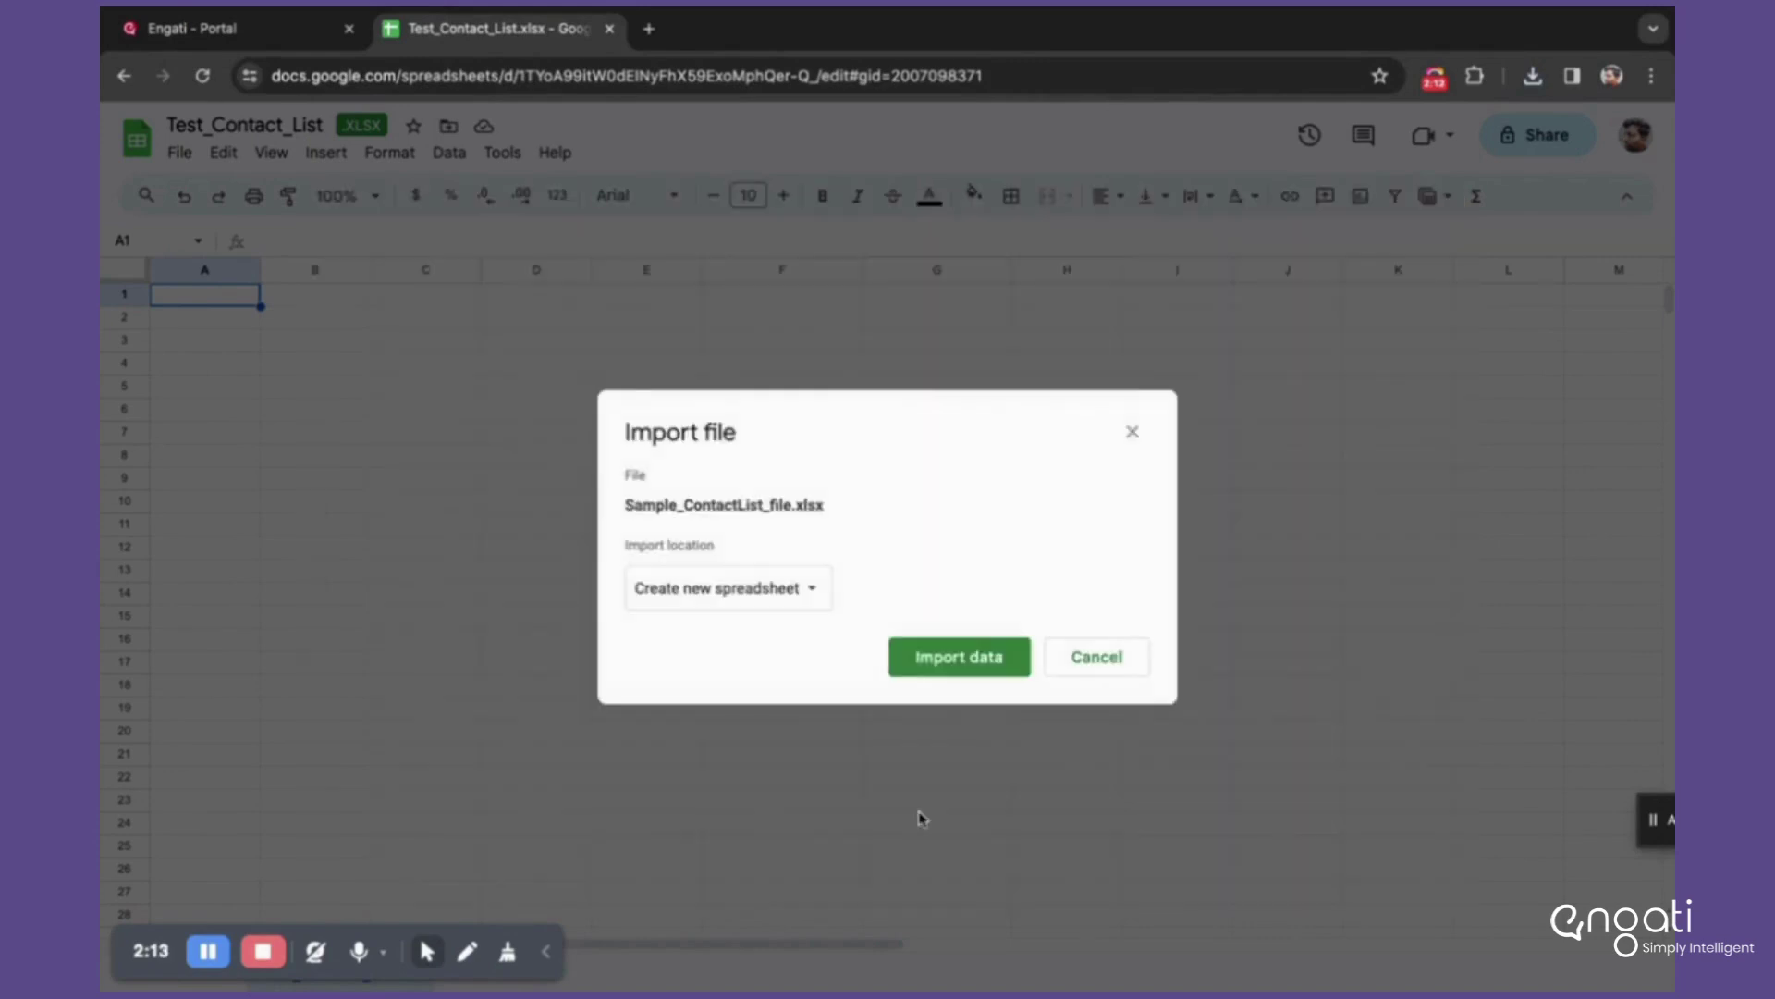
Step: Import the uploaded file with the Replace spreadsheet location
{"action": "left_click", "coordinate": [793, 588]}
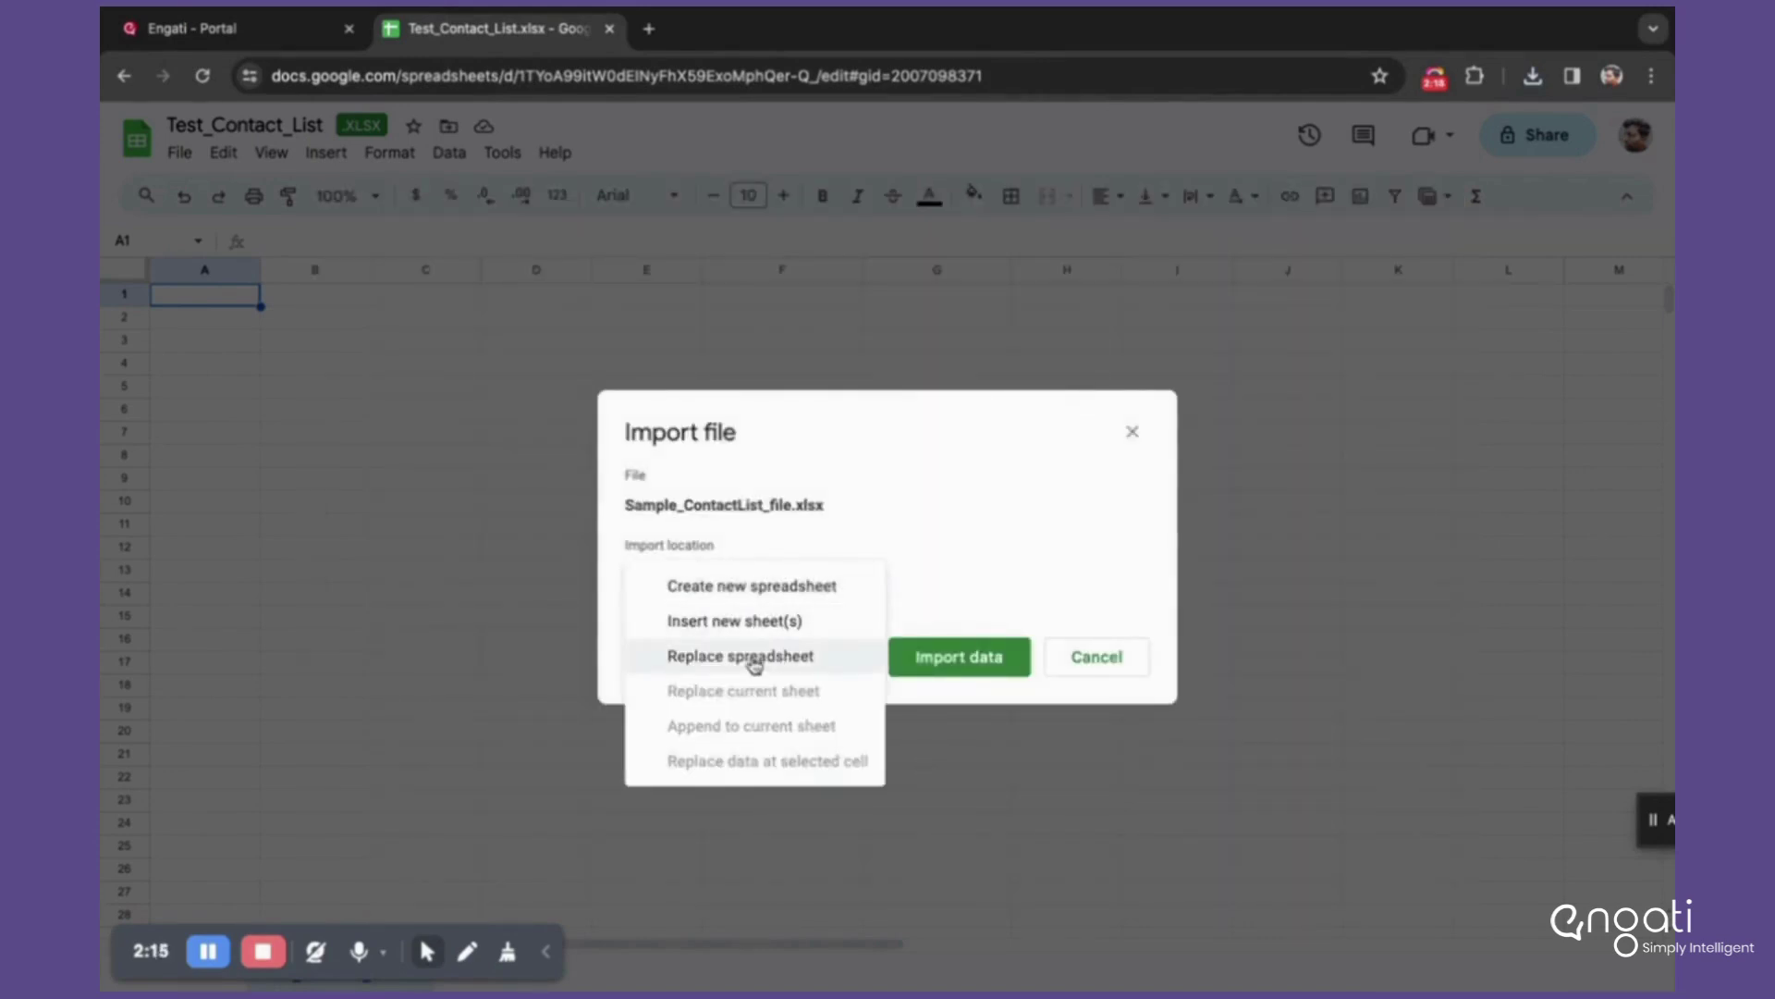
{"action": "left_click", "coordinate": [754, 658]}
{"action": "left_click", "coordinate": [940, 691]}
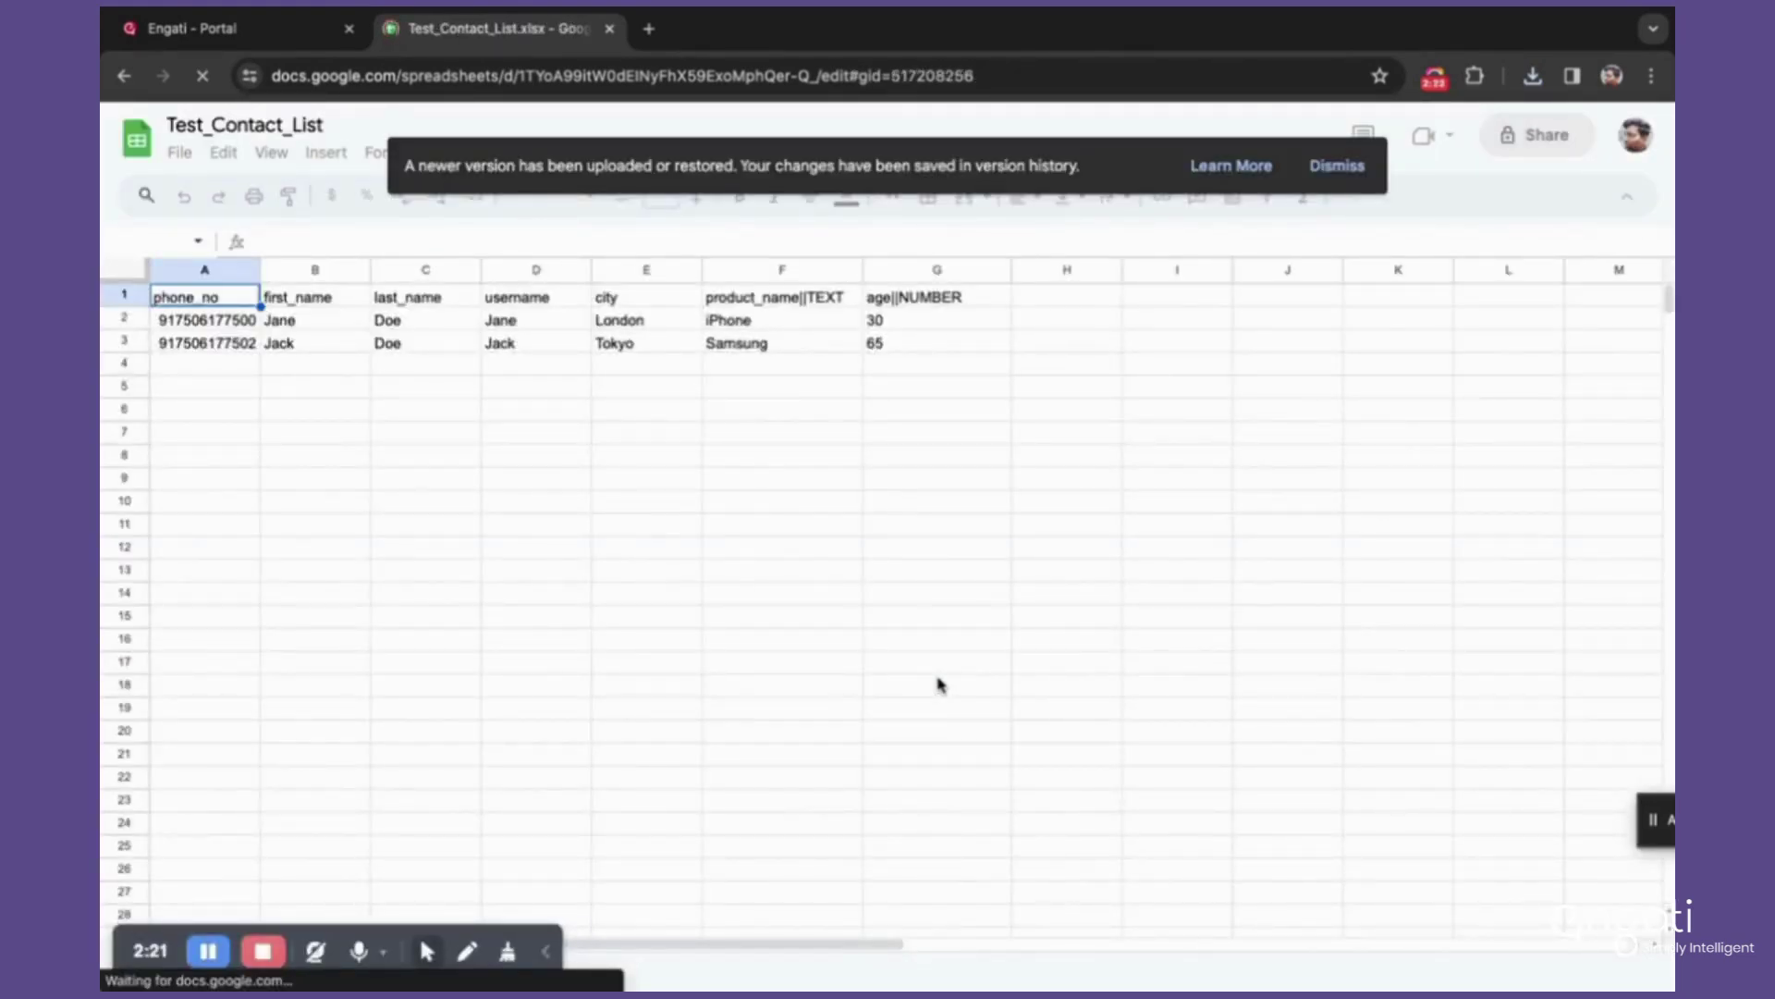
Step: Dismiss the newer-version notice and briefly check the Engati contacts page
{"action": "left_click", "coordinate": [1336, 166]}
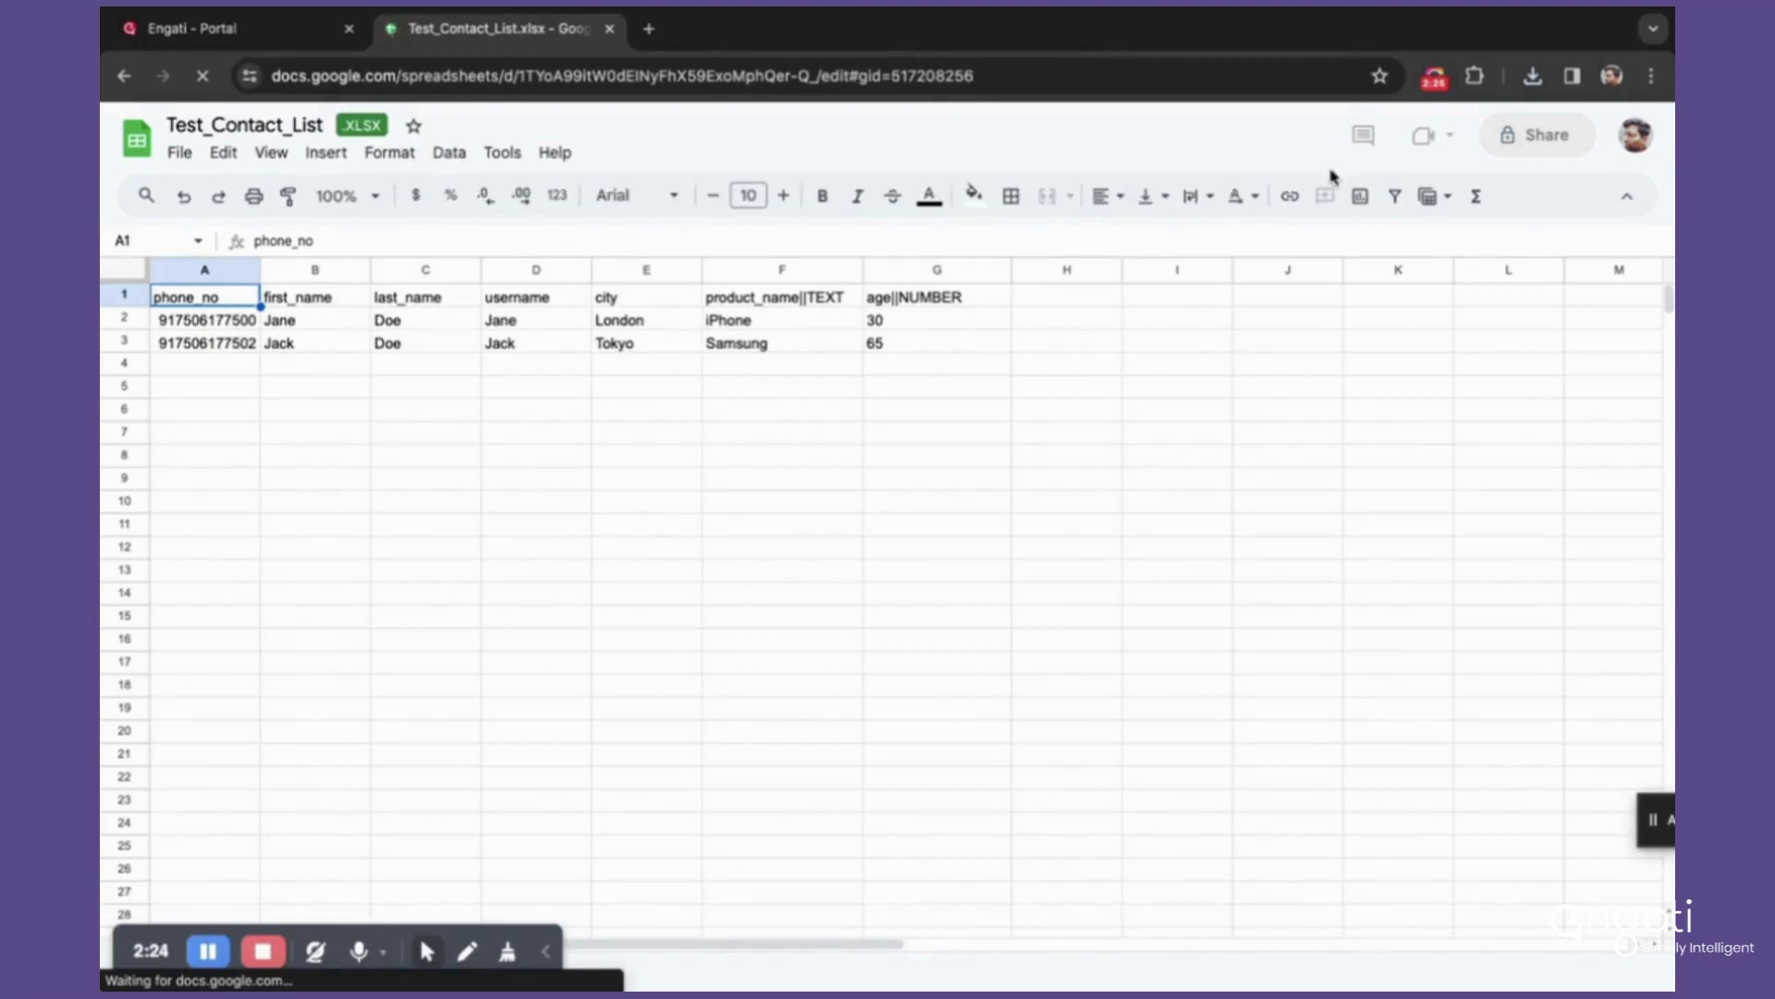
{"action": "left_click", "coordinate": [458, 532]}
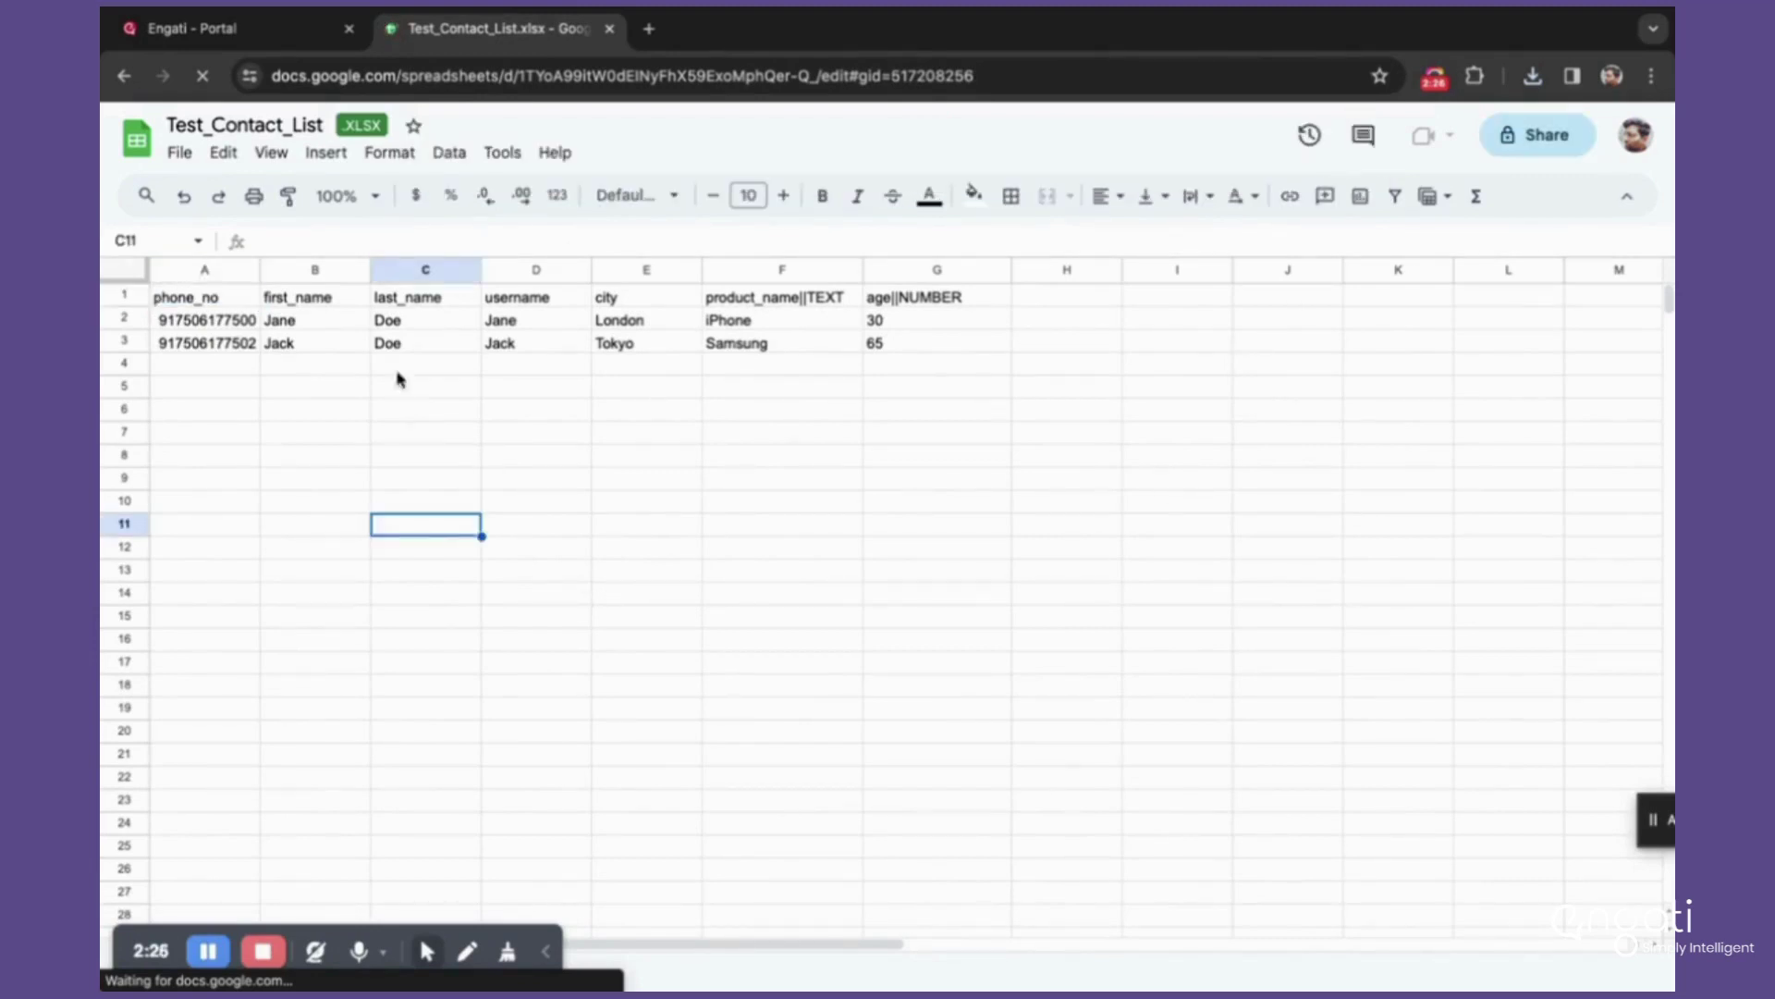
{"action": "left_click", "coordinate": [344, 453]}
{"action": "left_click", "coordinate": [266, 432]}
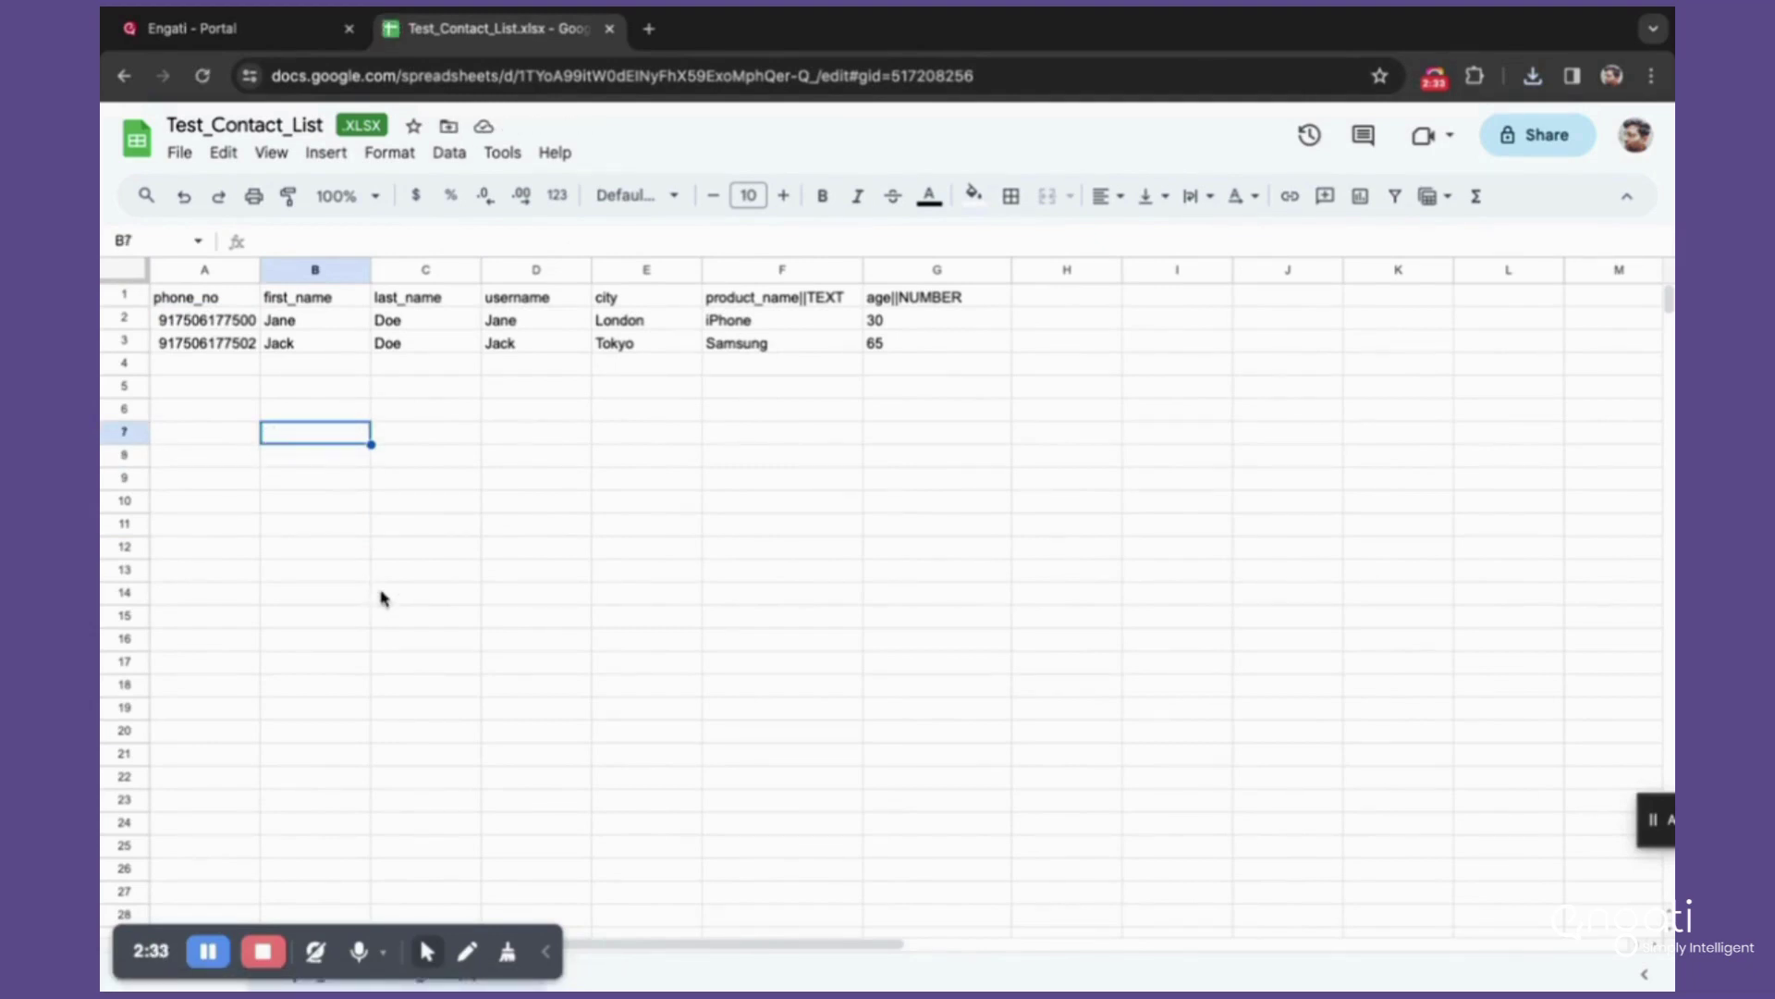
{"action": "left_click", "coordinate": [261, 42]}
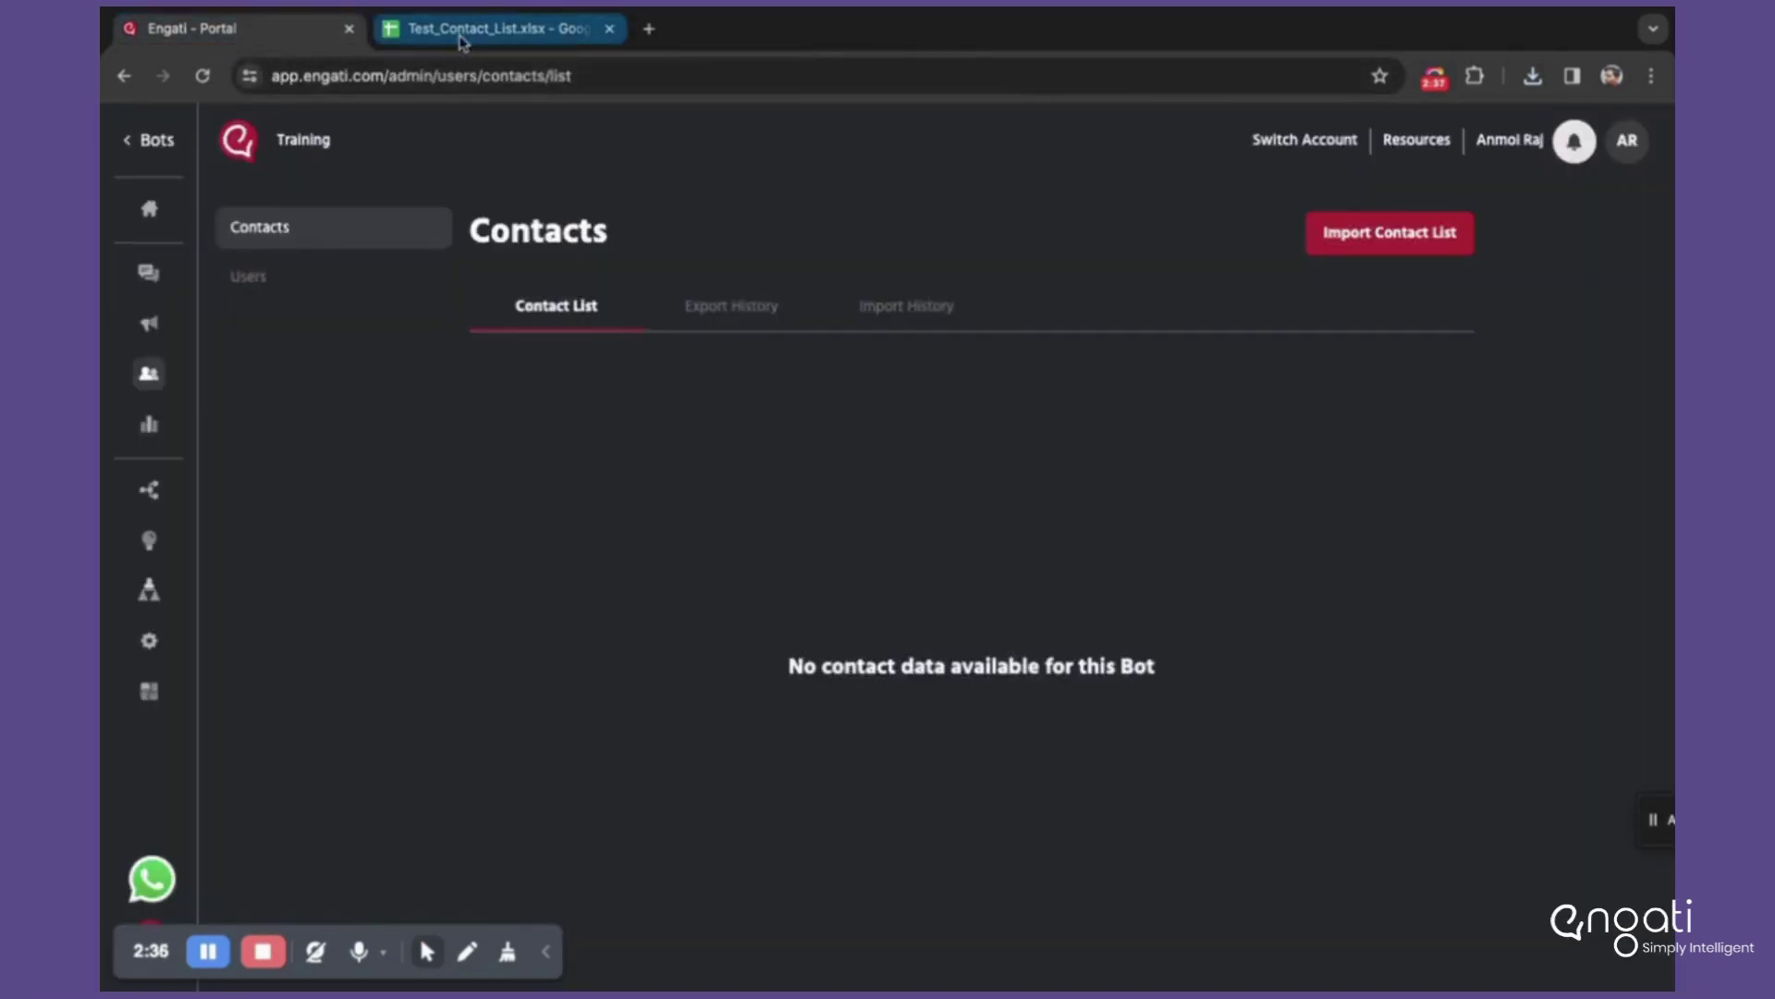
{"action": "left_click", "coordinate": [491, 28]}
Step: Select the header row A1:F1, then the contact data range A2:J14
{"action": "left_click", "coordinate": [452, 528]}
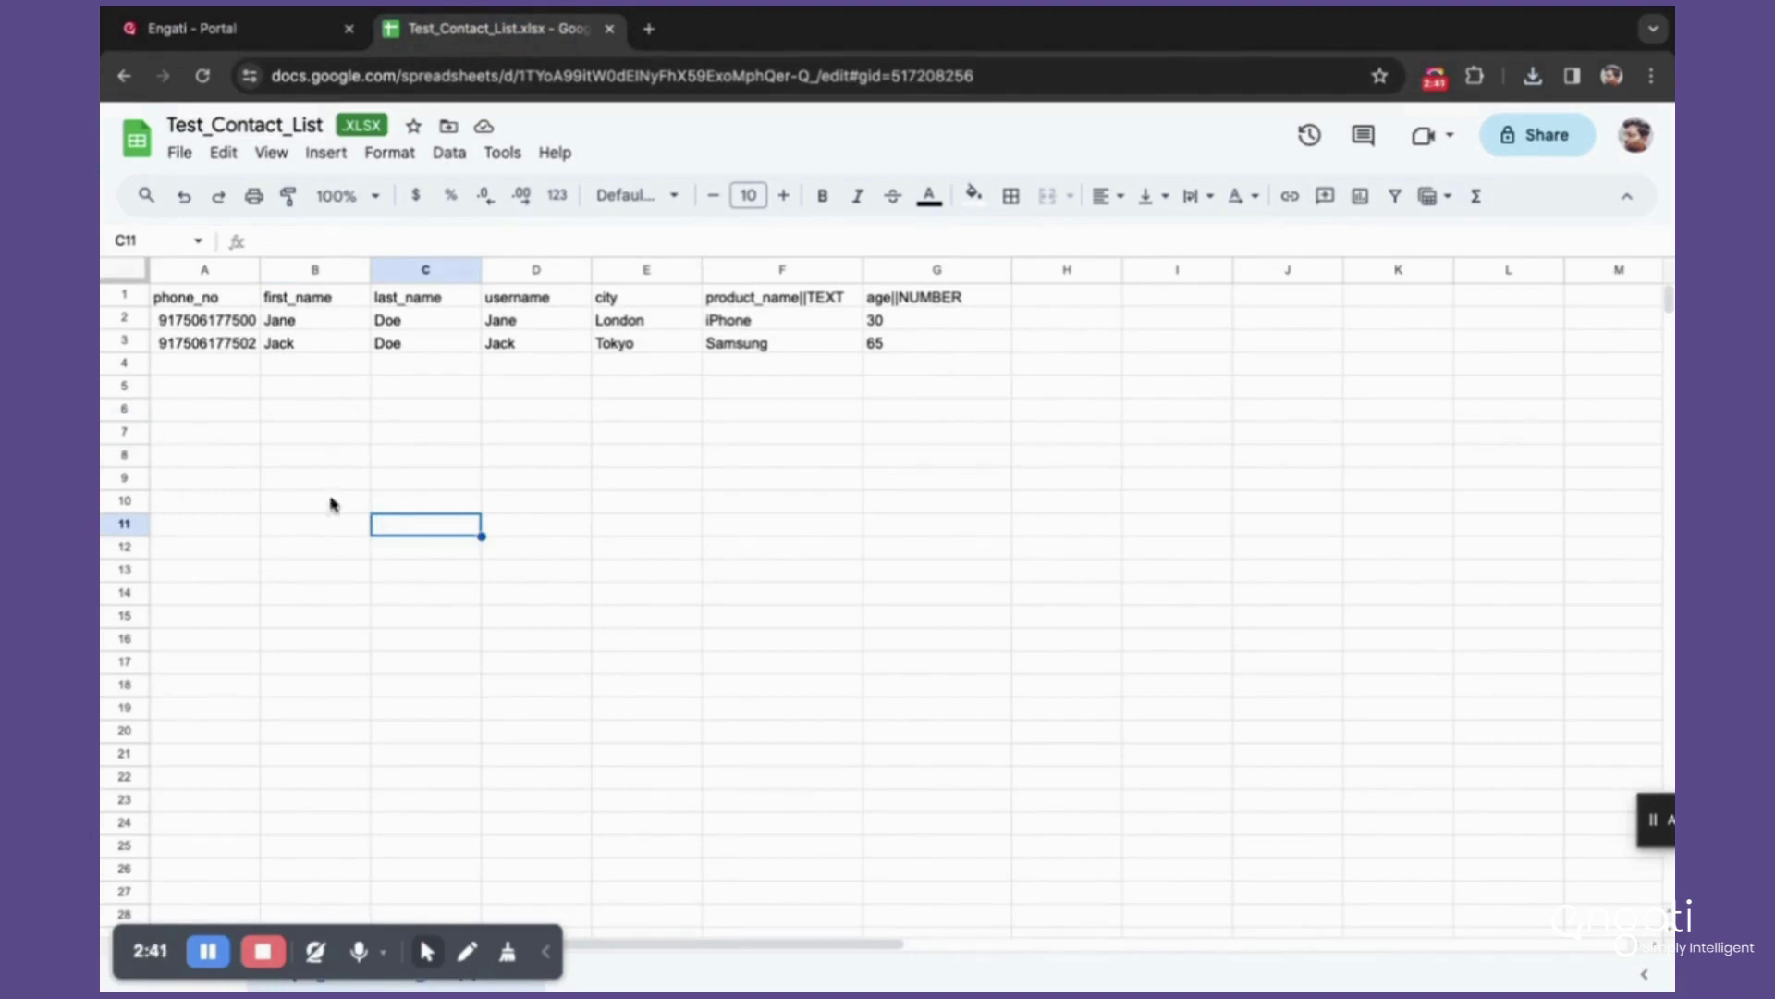
{"action": "left_click", "coordinate": [222, 464]}
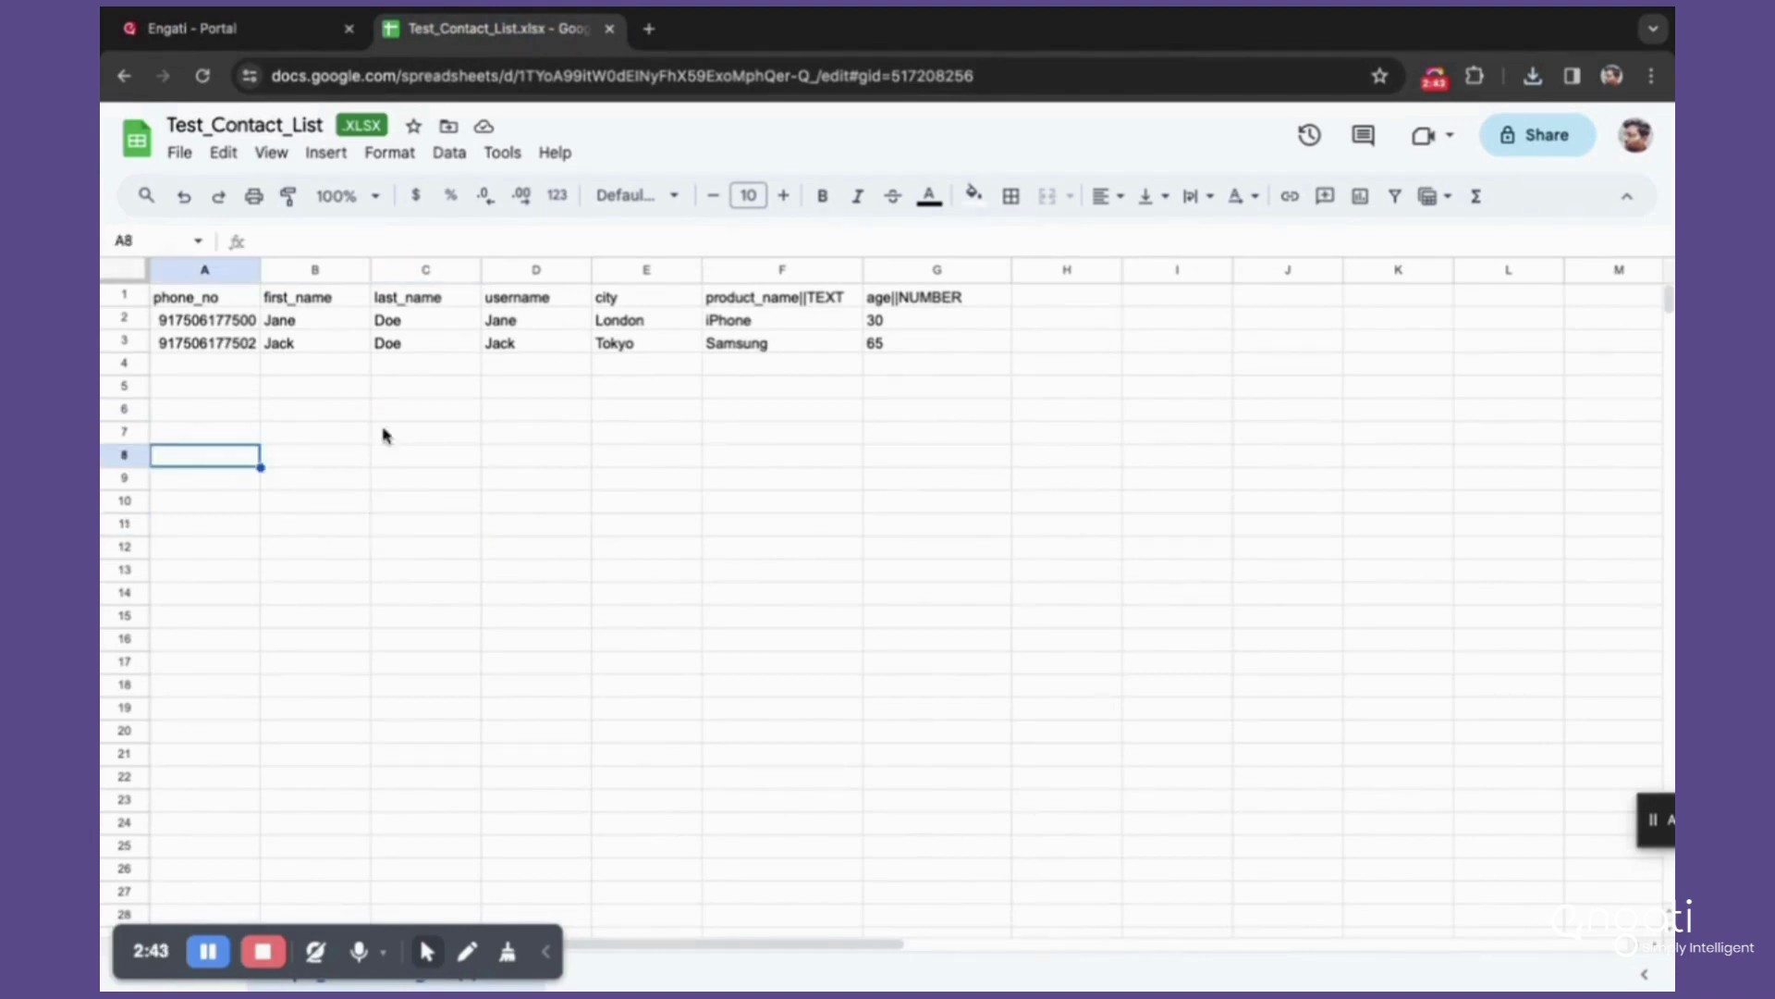
{"action": "left_click", "coordinate": [235, 300]}
{"action": "left_click_drag", "start_coordinate": [235, 301], "coordinate": [1008, 302]}
{"action": "left_click", "coordinate": [604, 601]}
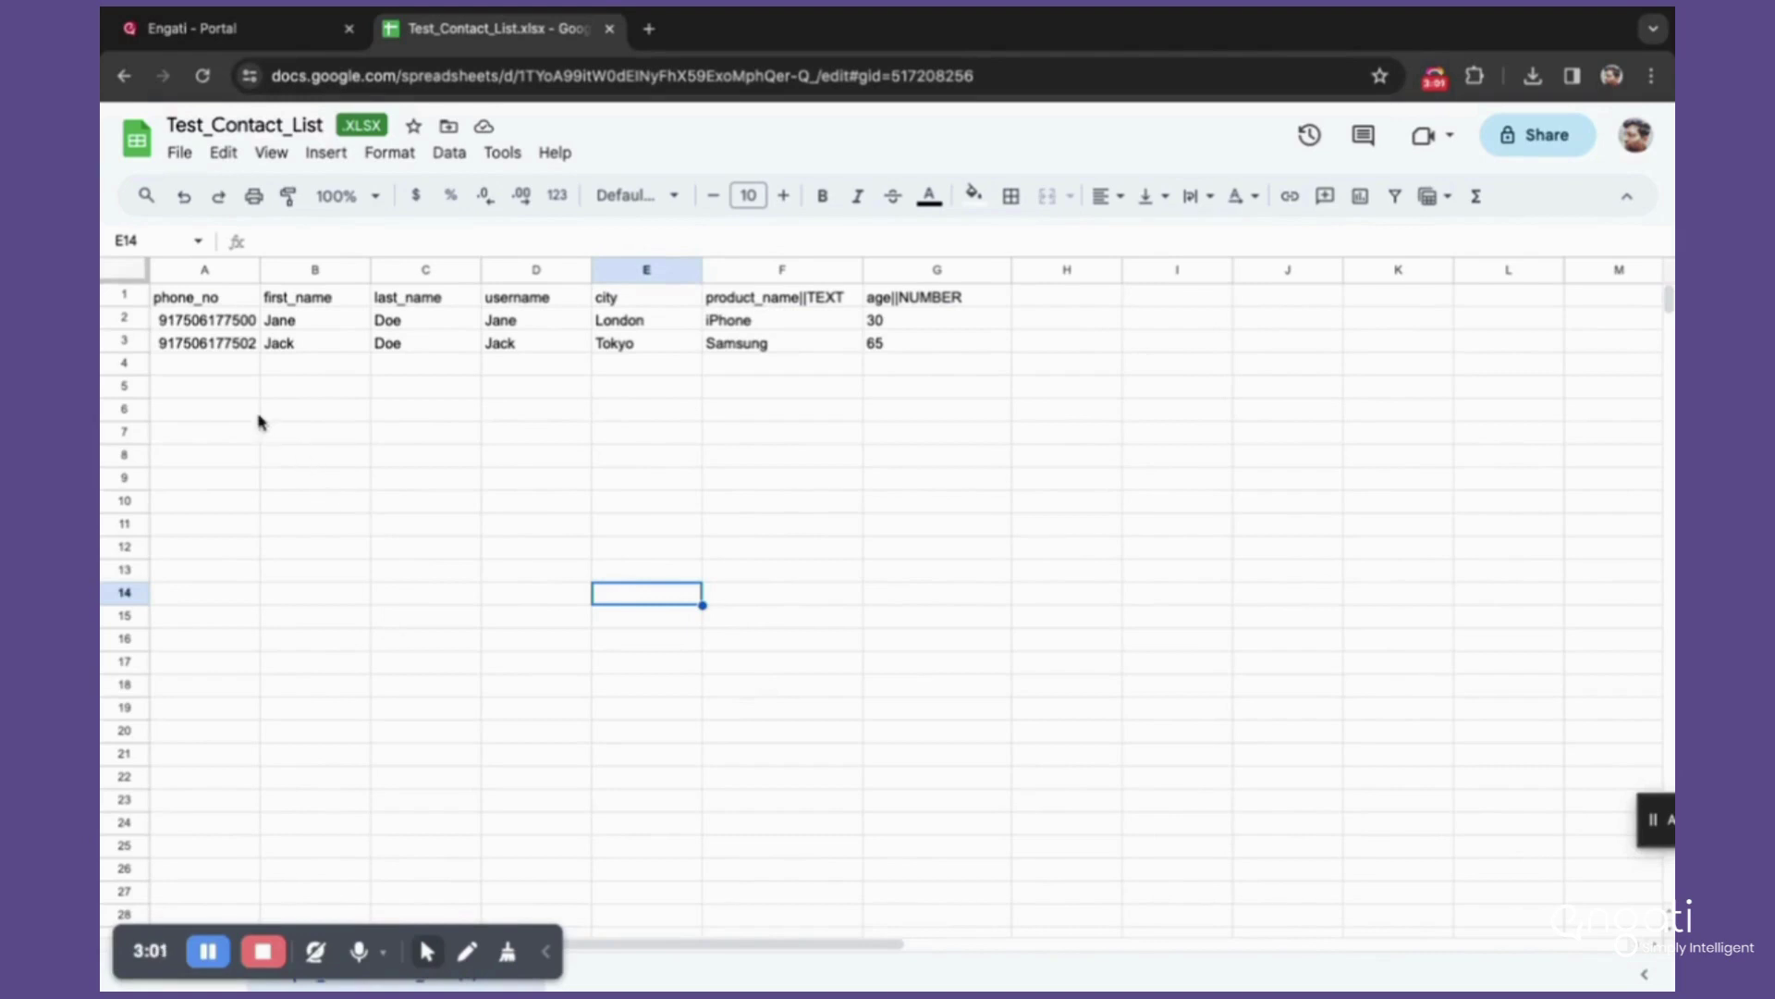
{"action": "left_click_drag", "start_coordinate": [212, 326], "coordinate": [1244, 599]}
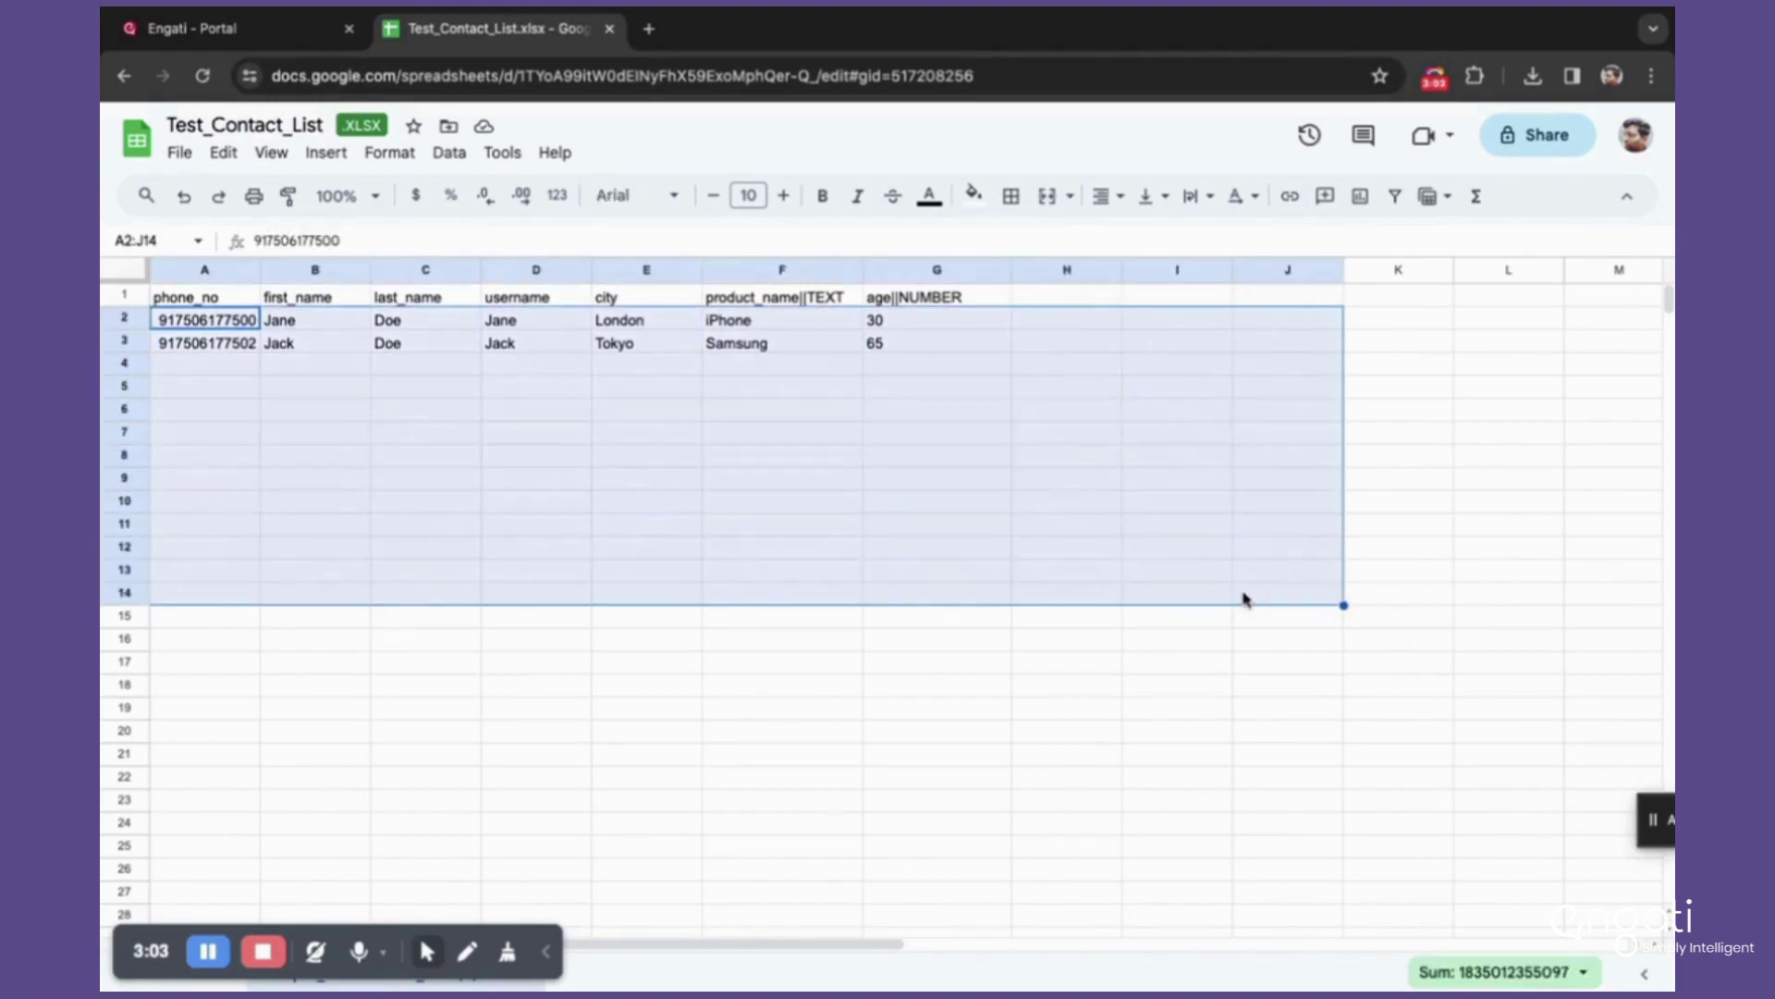
Step: Clear the two sample contact rows and widen column A to fit phone numbers
{"action": "key", "text": "Delete"}
{"action": "left_click", "coordinate": [818, 822]}
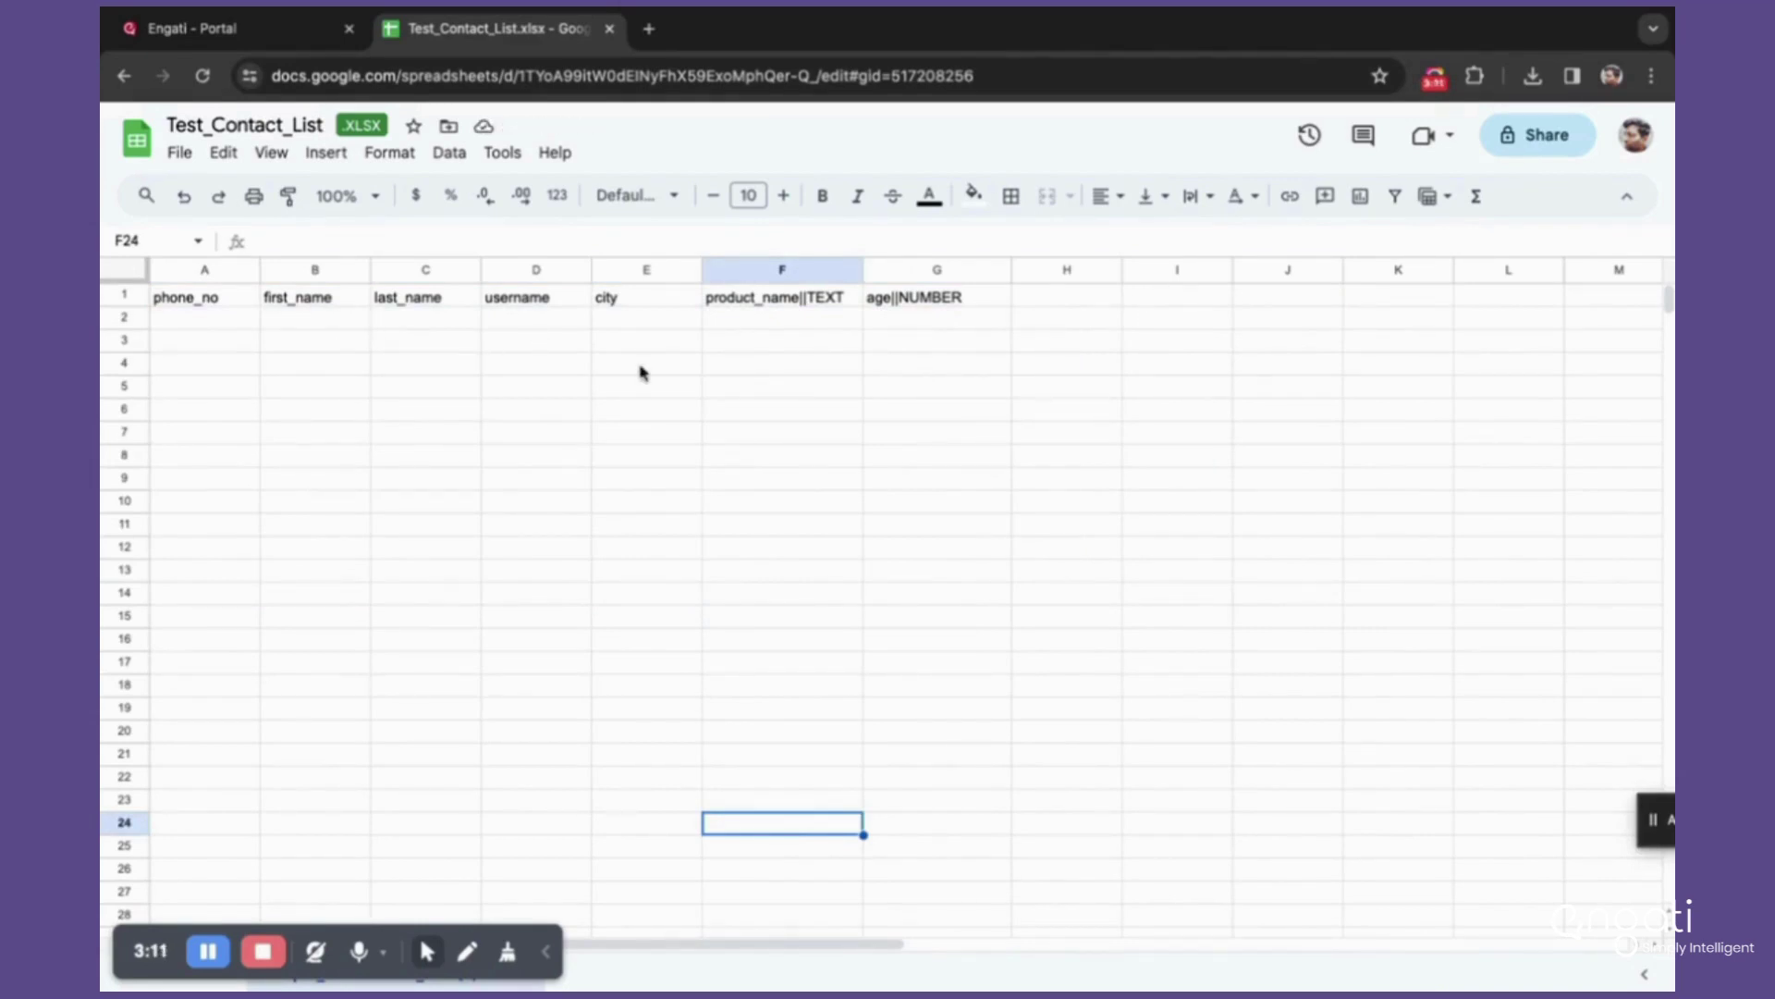
{"action": "left_click", "coordinate": [244, 296]}
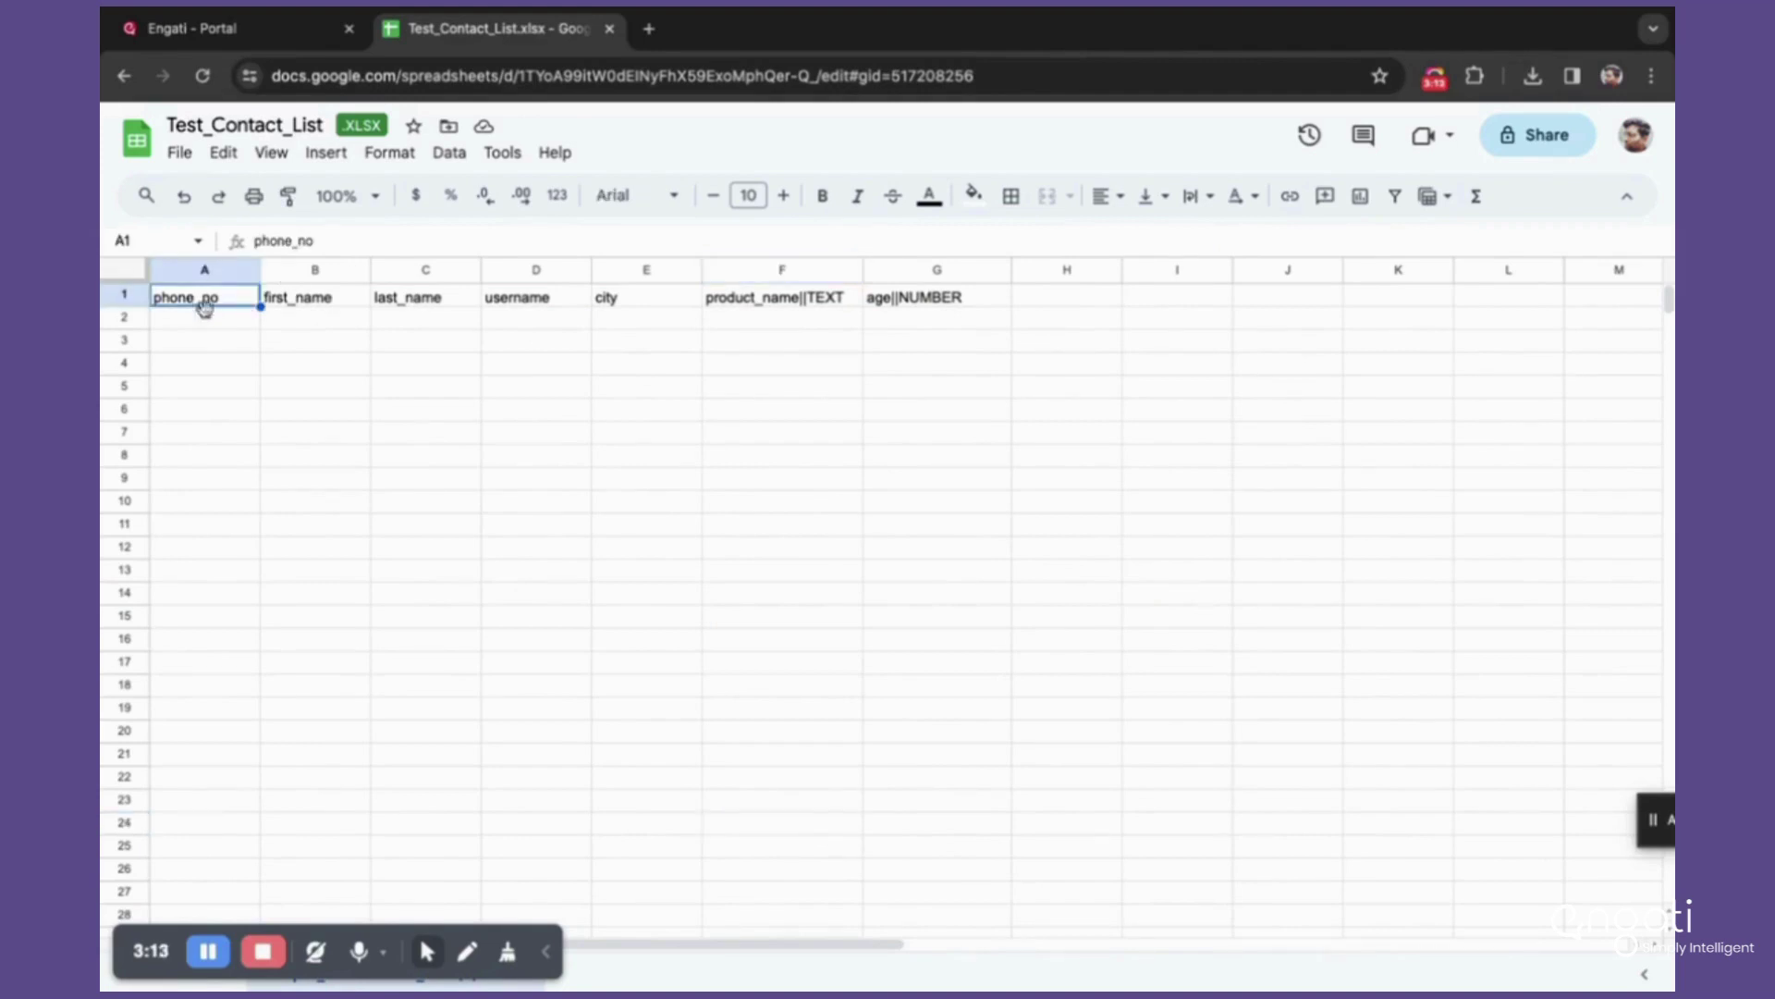
{"action": "left_click", "coordinate": [290, 383]}
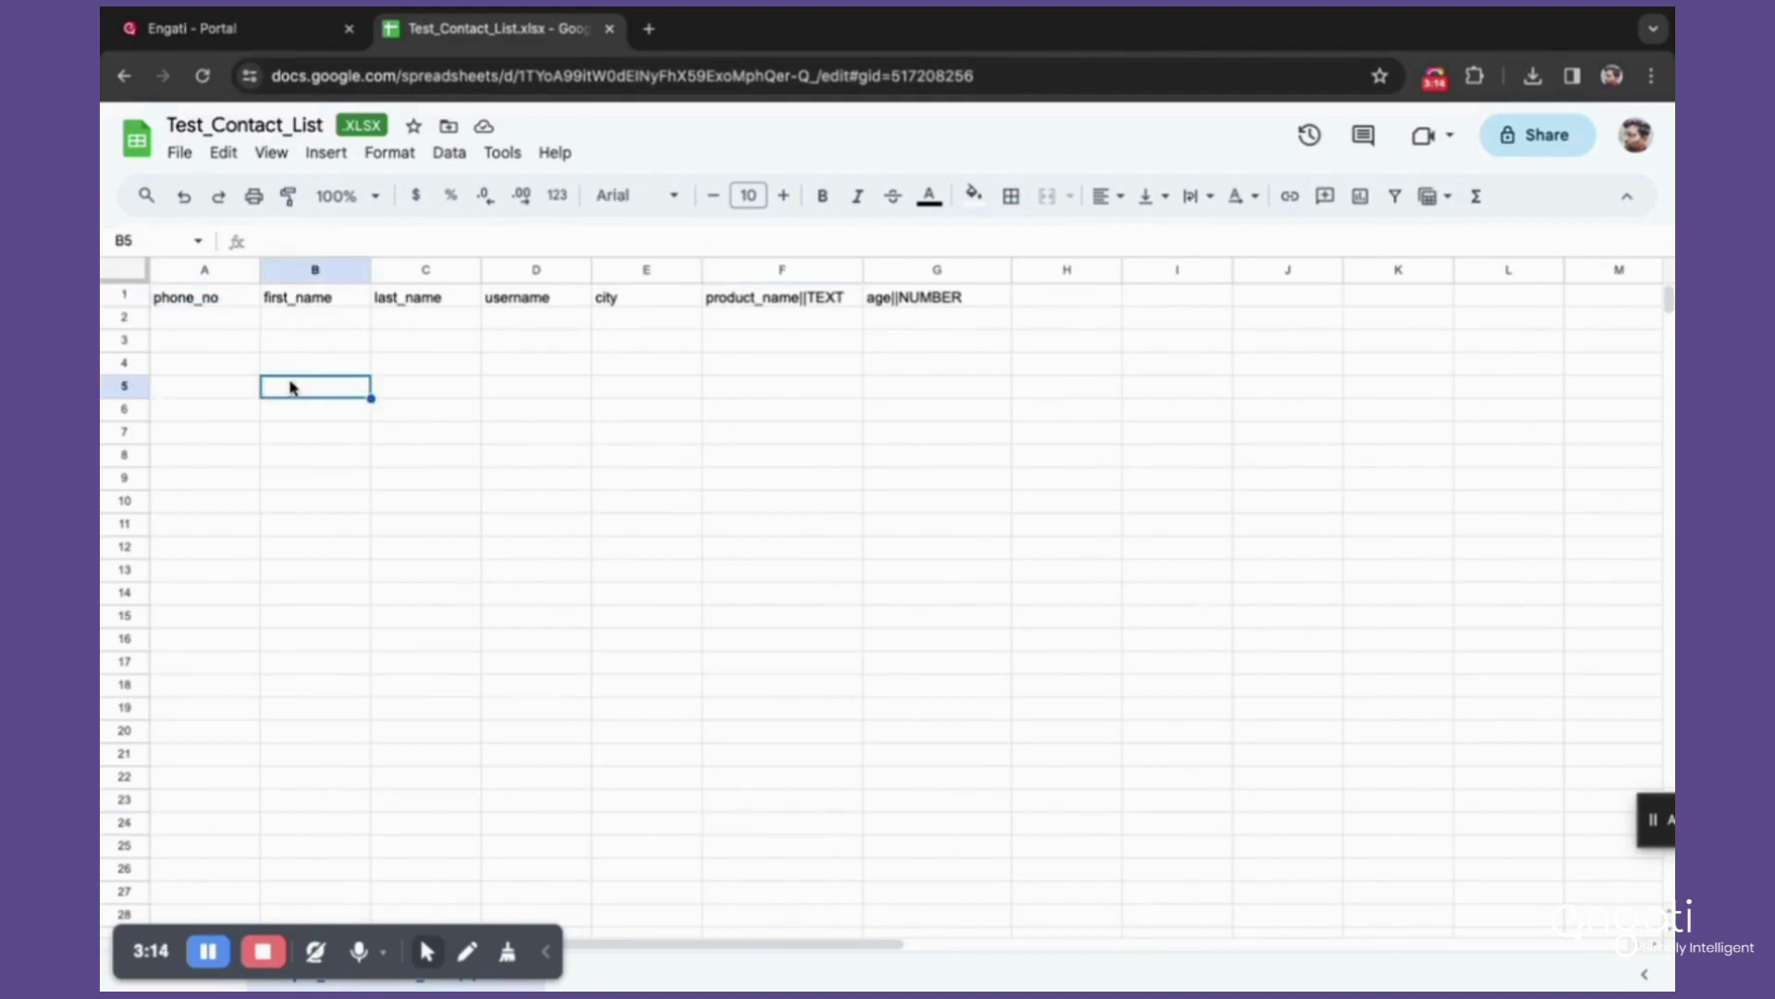
{"action": "left_click", "coordinate": [209, 305]}
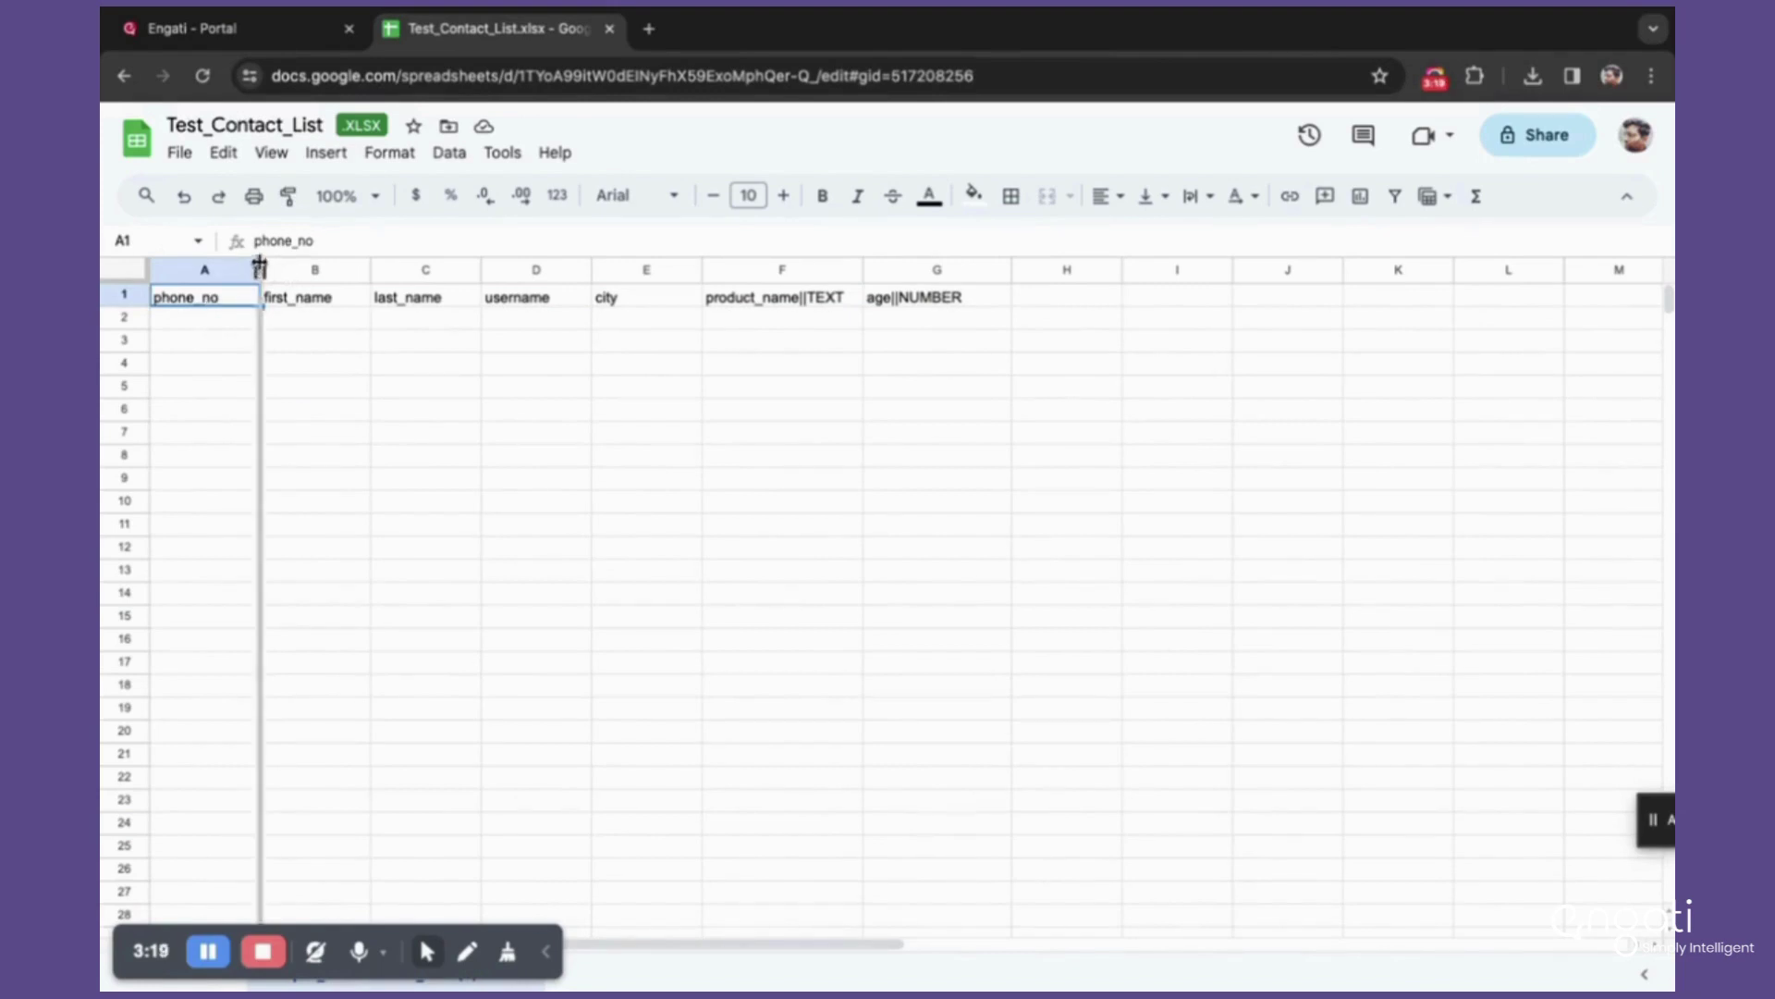
{"action": "left_click_drag", "start_coordinate": [260, 269], "coordinate": [385, 267]}
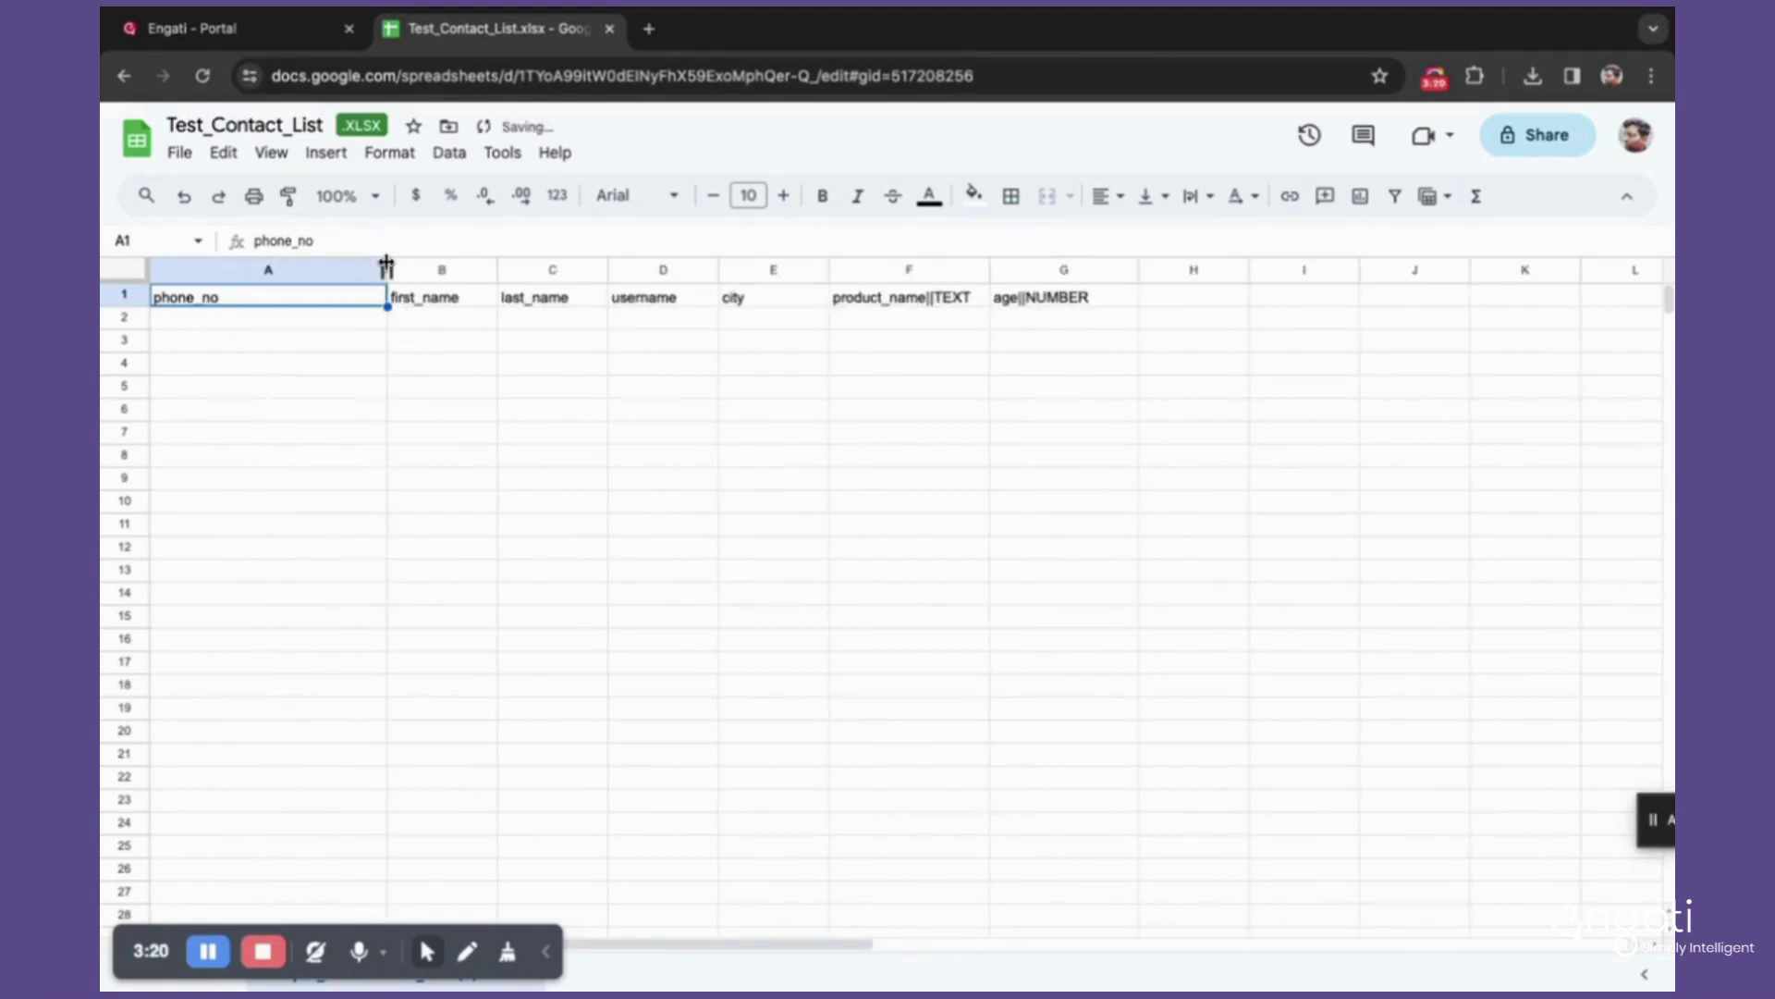
{"action": "left_click", "coordinate": [200, 325]}
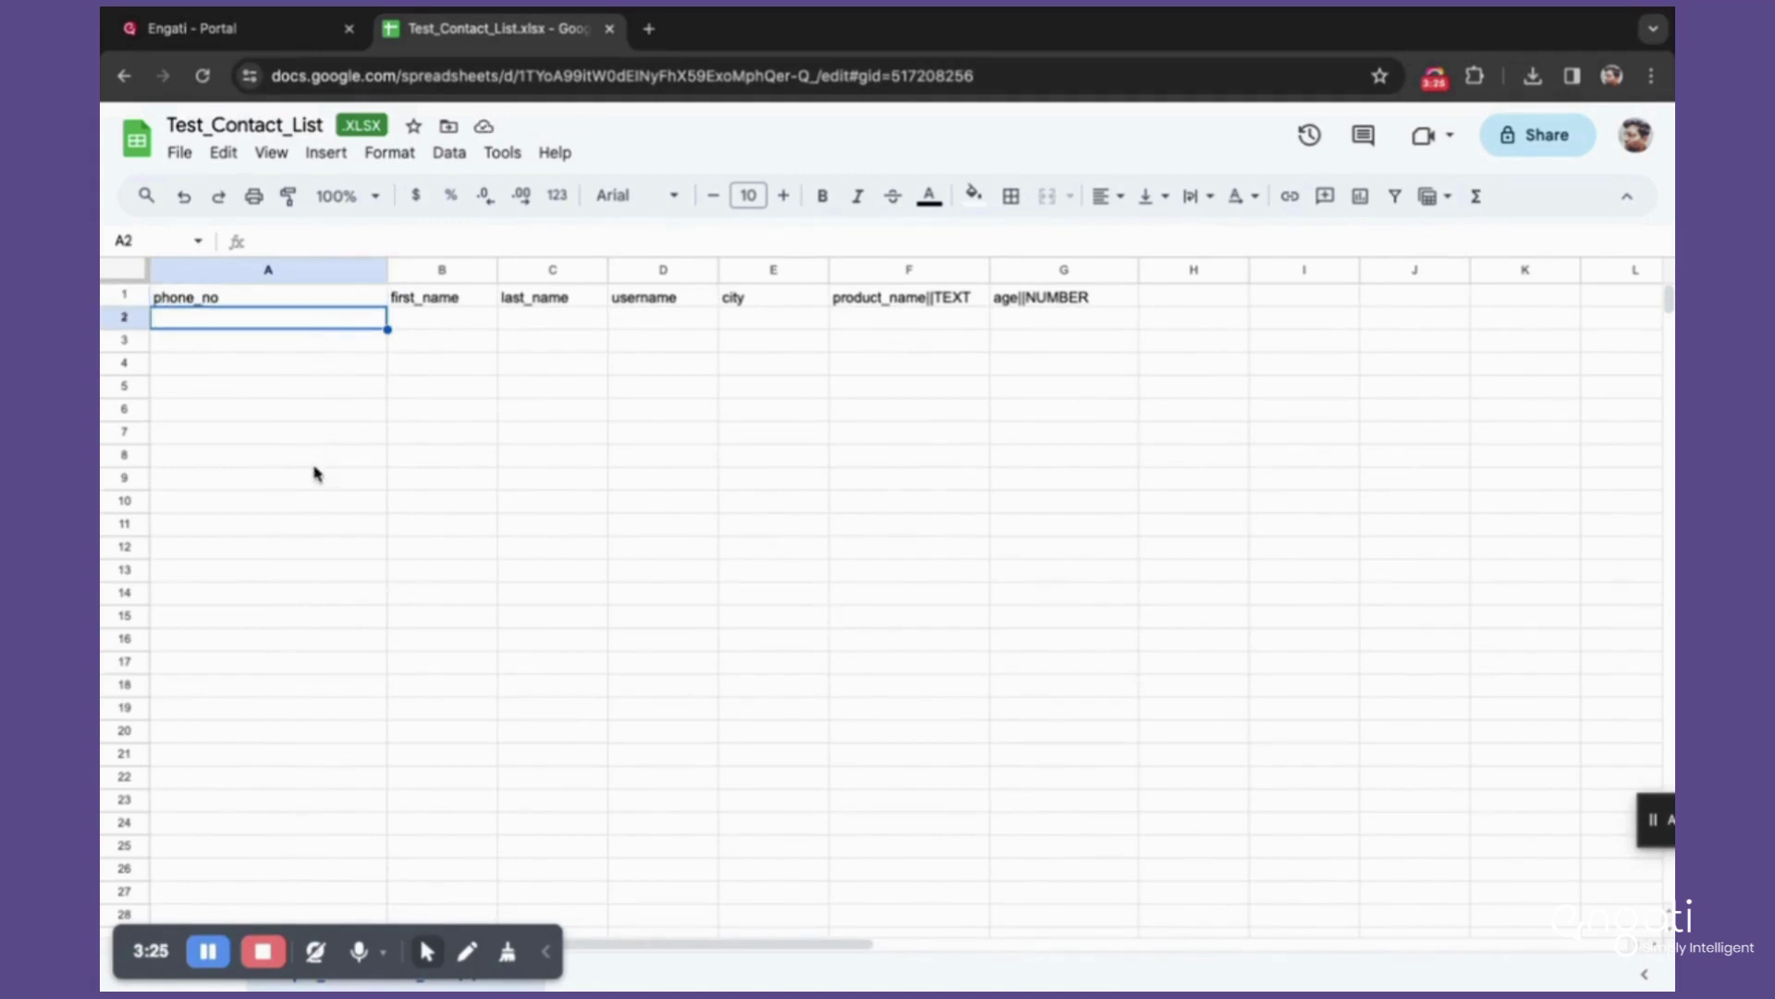
Step: Enter a ten-digit sample phone number in cell A2
{"action": "double_click", "coordinate": [224, 320]}
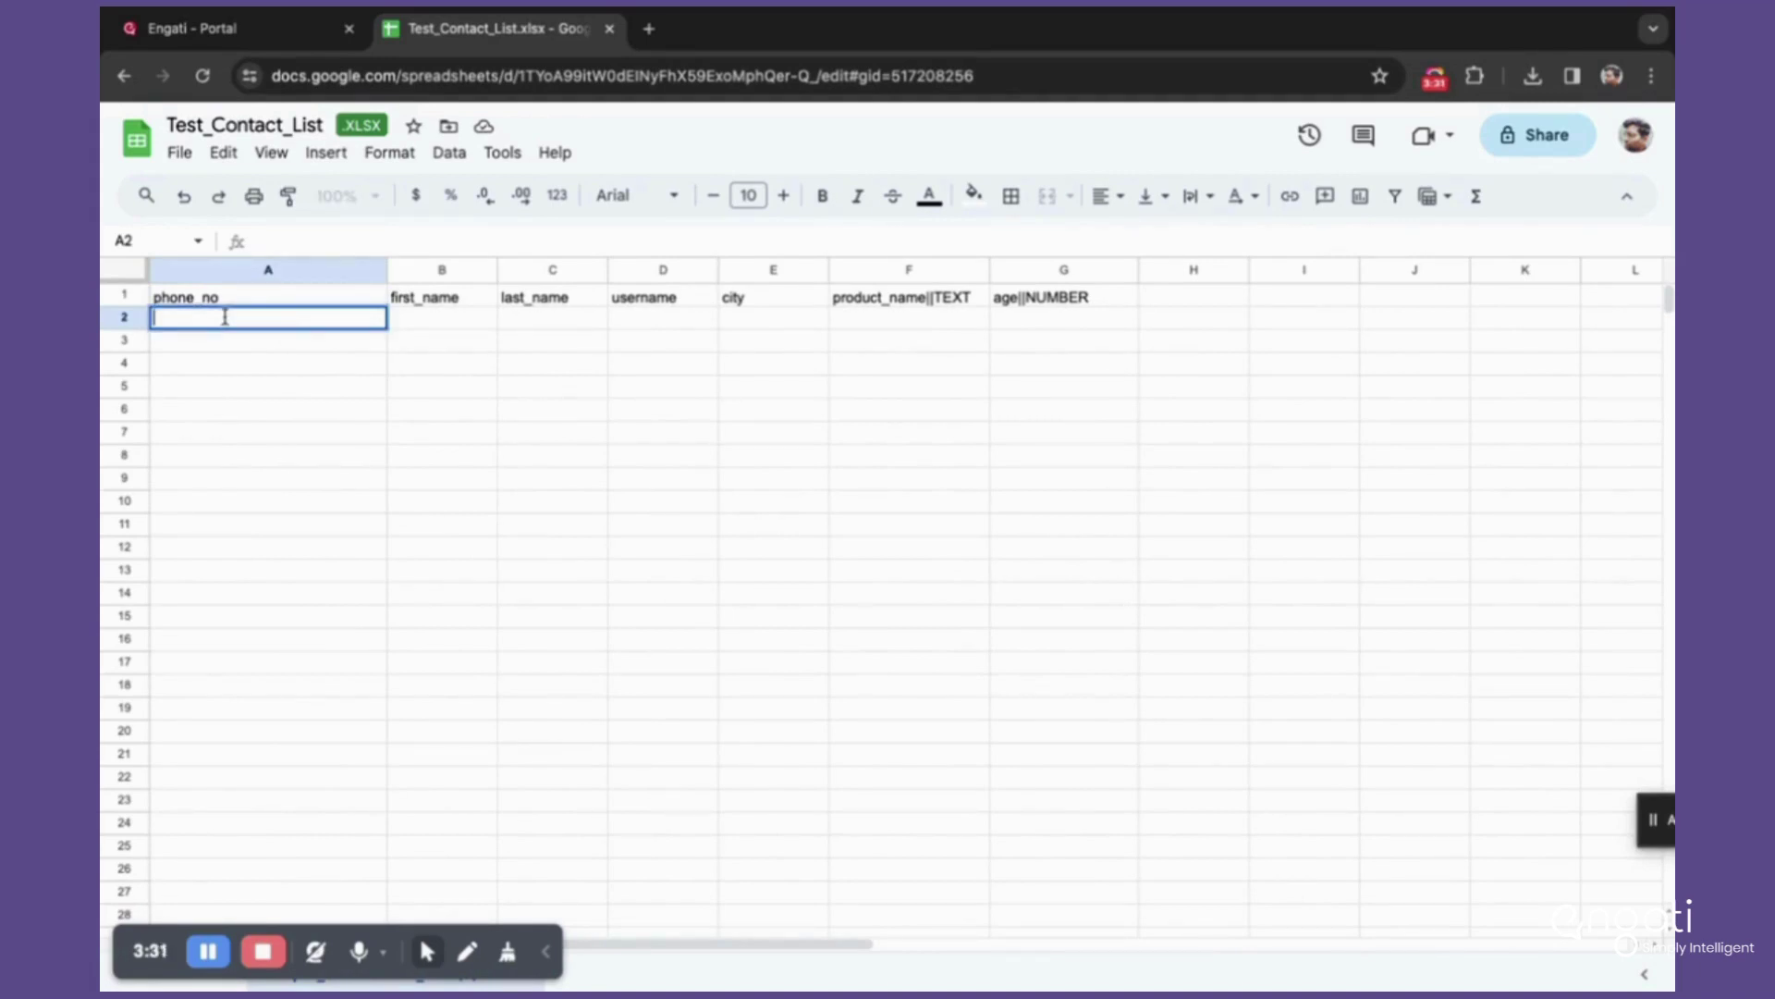
{"action": "type", "text": "9123456789"}
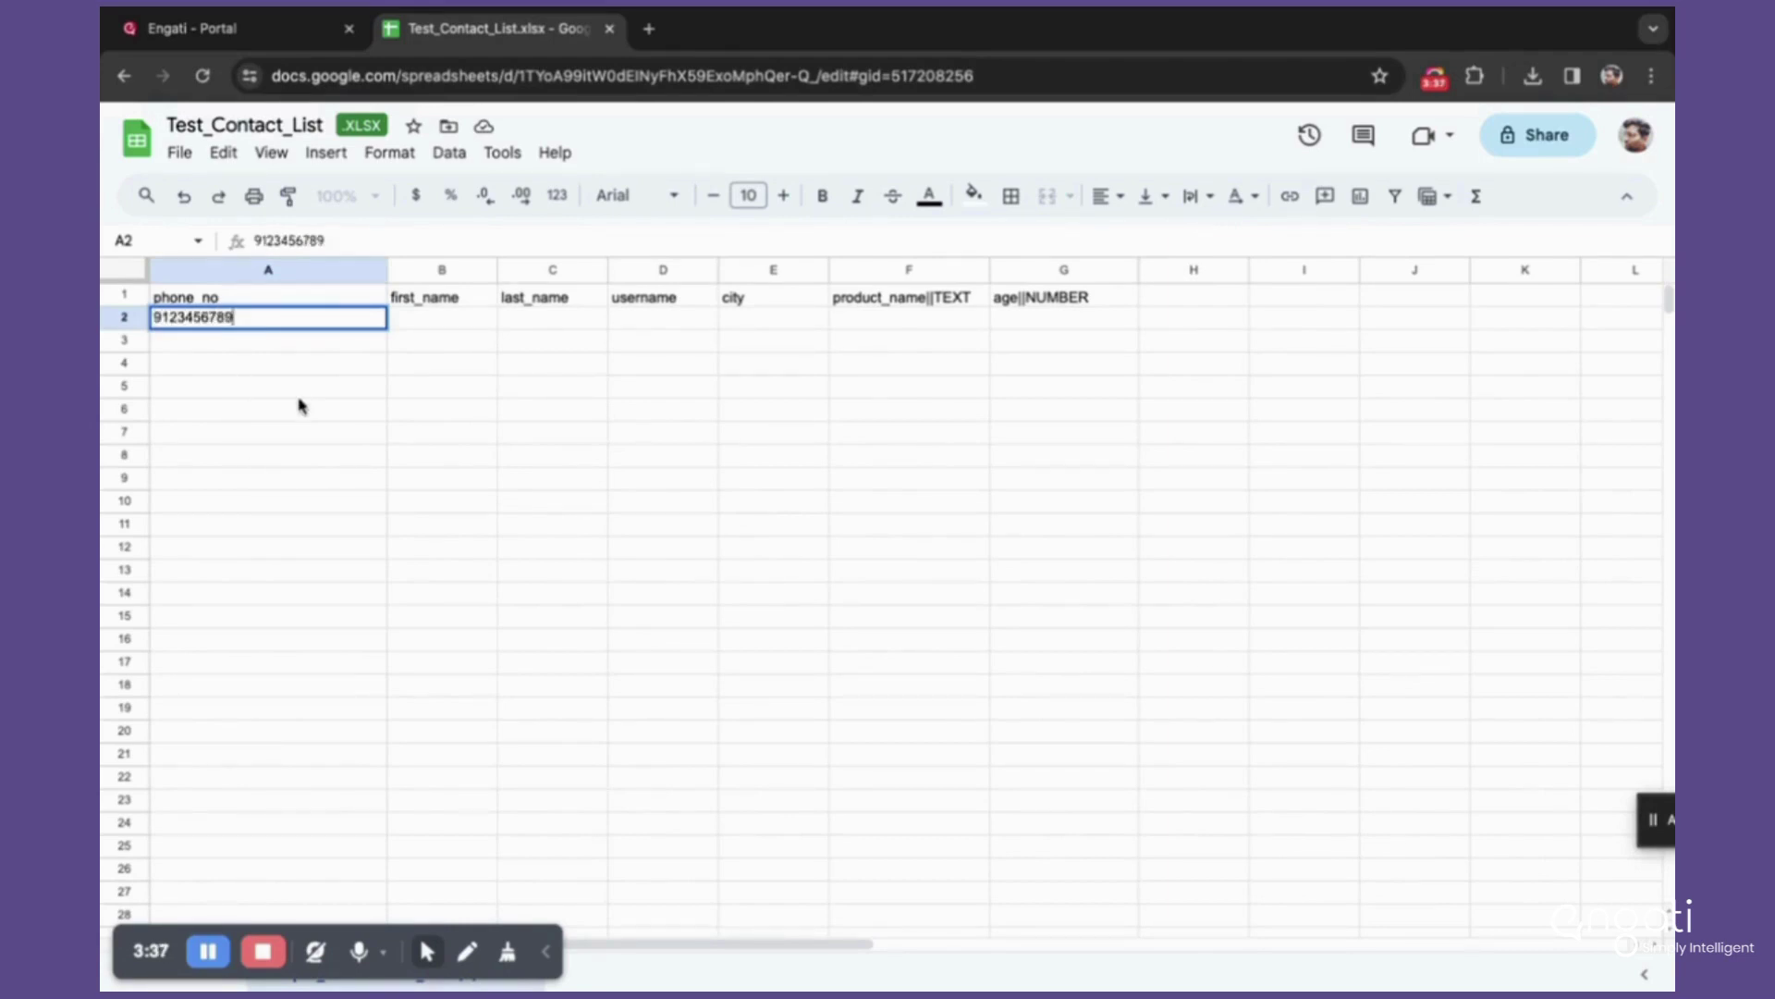
{"action": "type", "text": "0"}
{"action": "key", "text": "BackSpace"}
{"action": "left_click", "coordinate": [378, 368]}
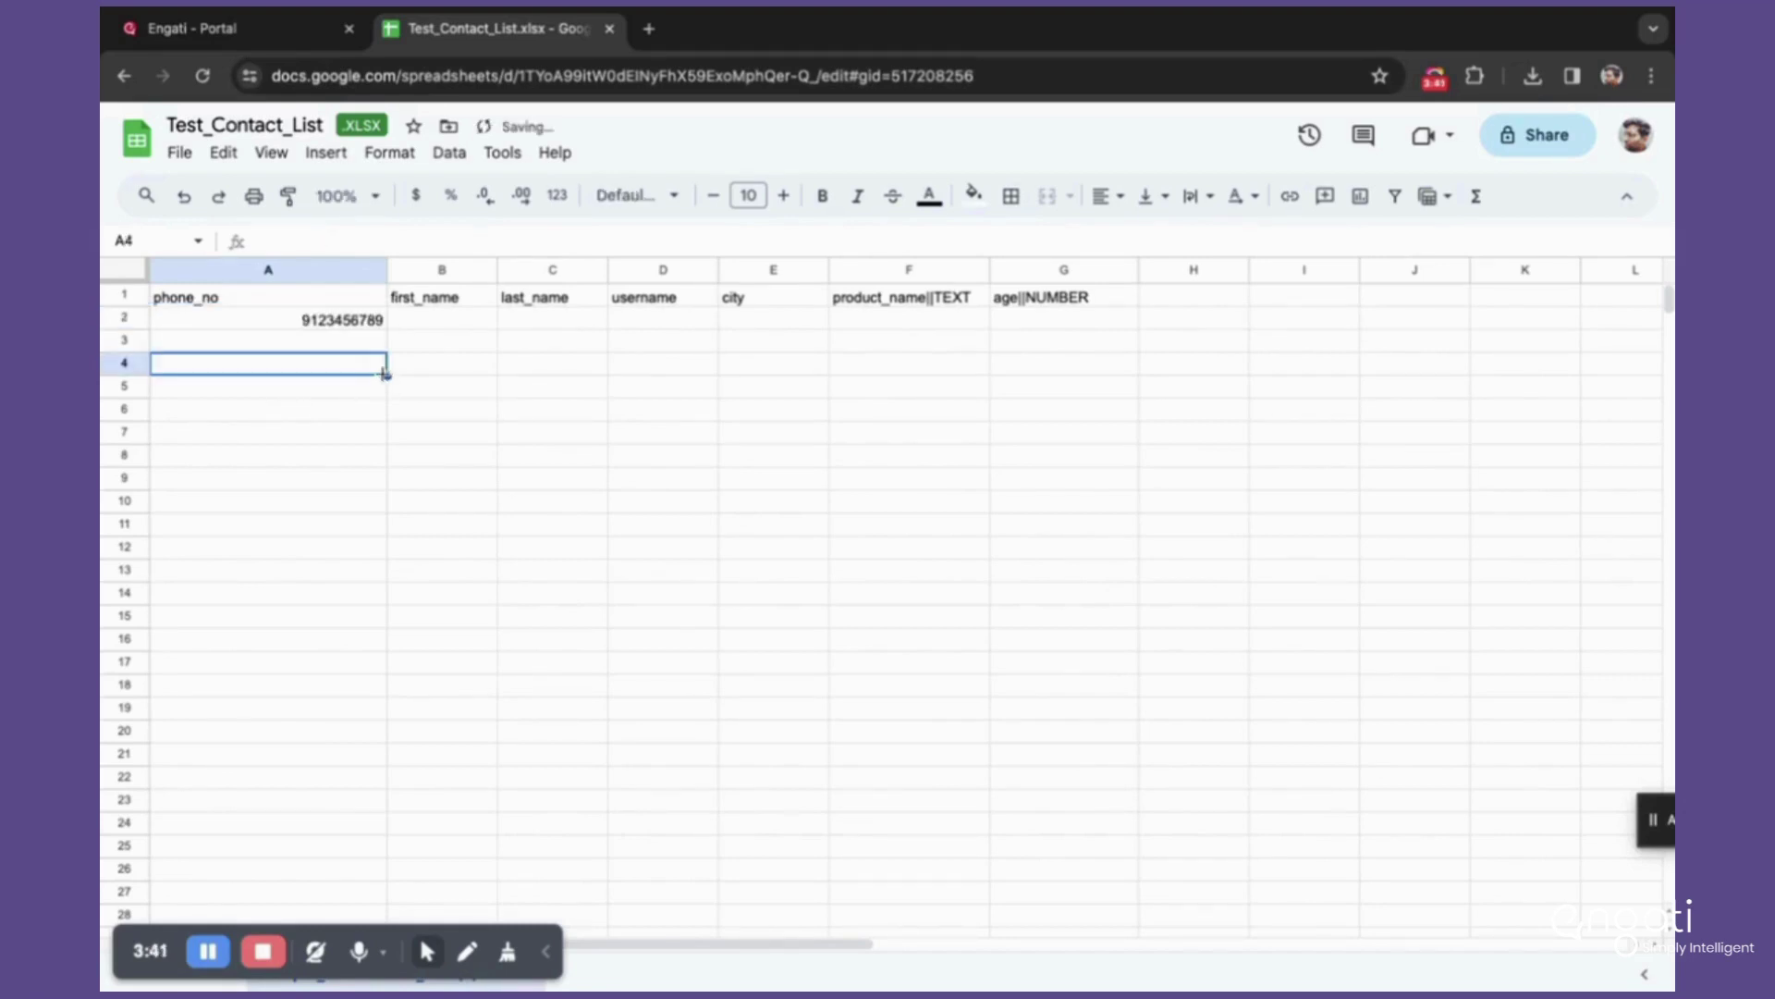
{"action": "left_click", "coordinate": [307, 324]}
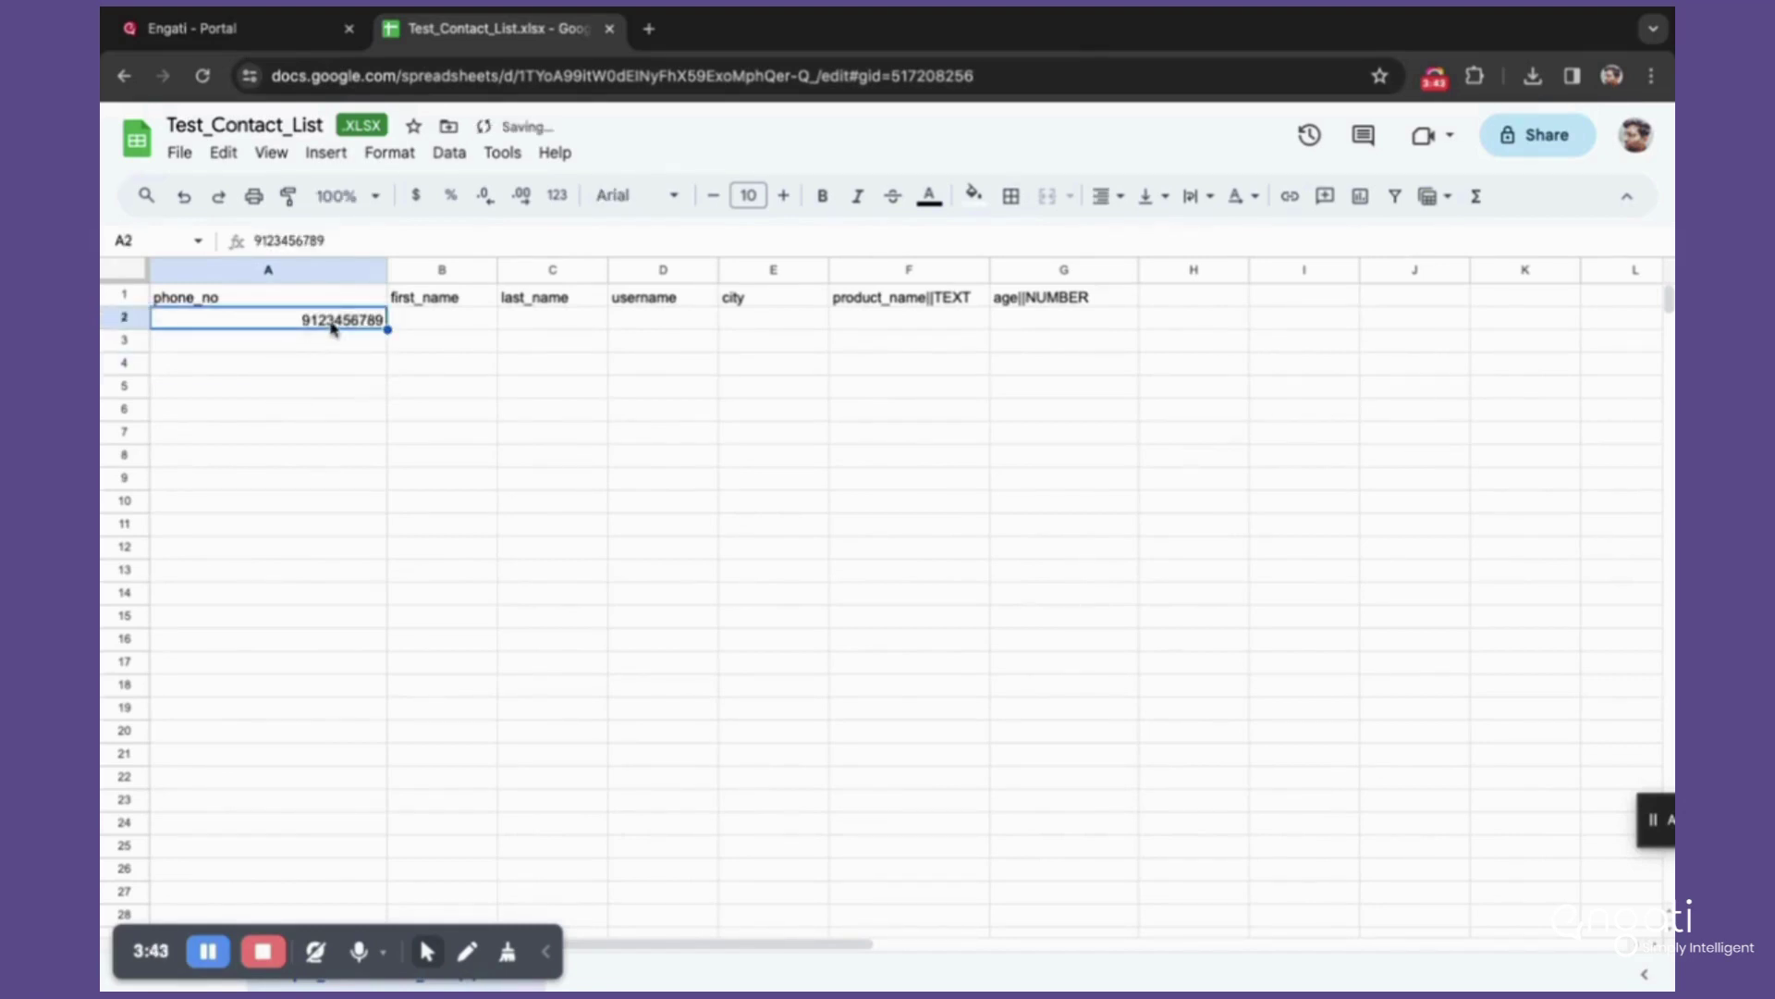
Step: Step through row 2's first_name, last_name, username and city cells
{"action": "left_click", "coordinate": [433, 328]}
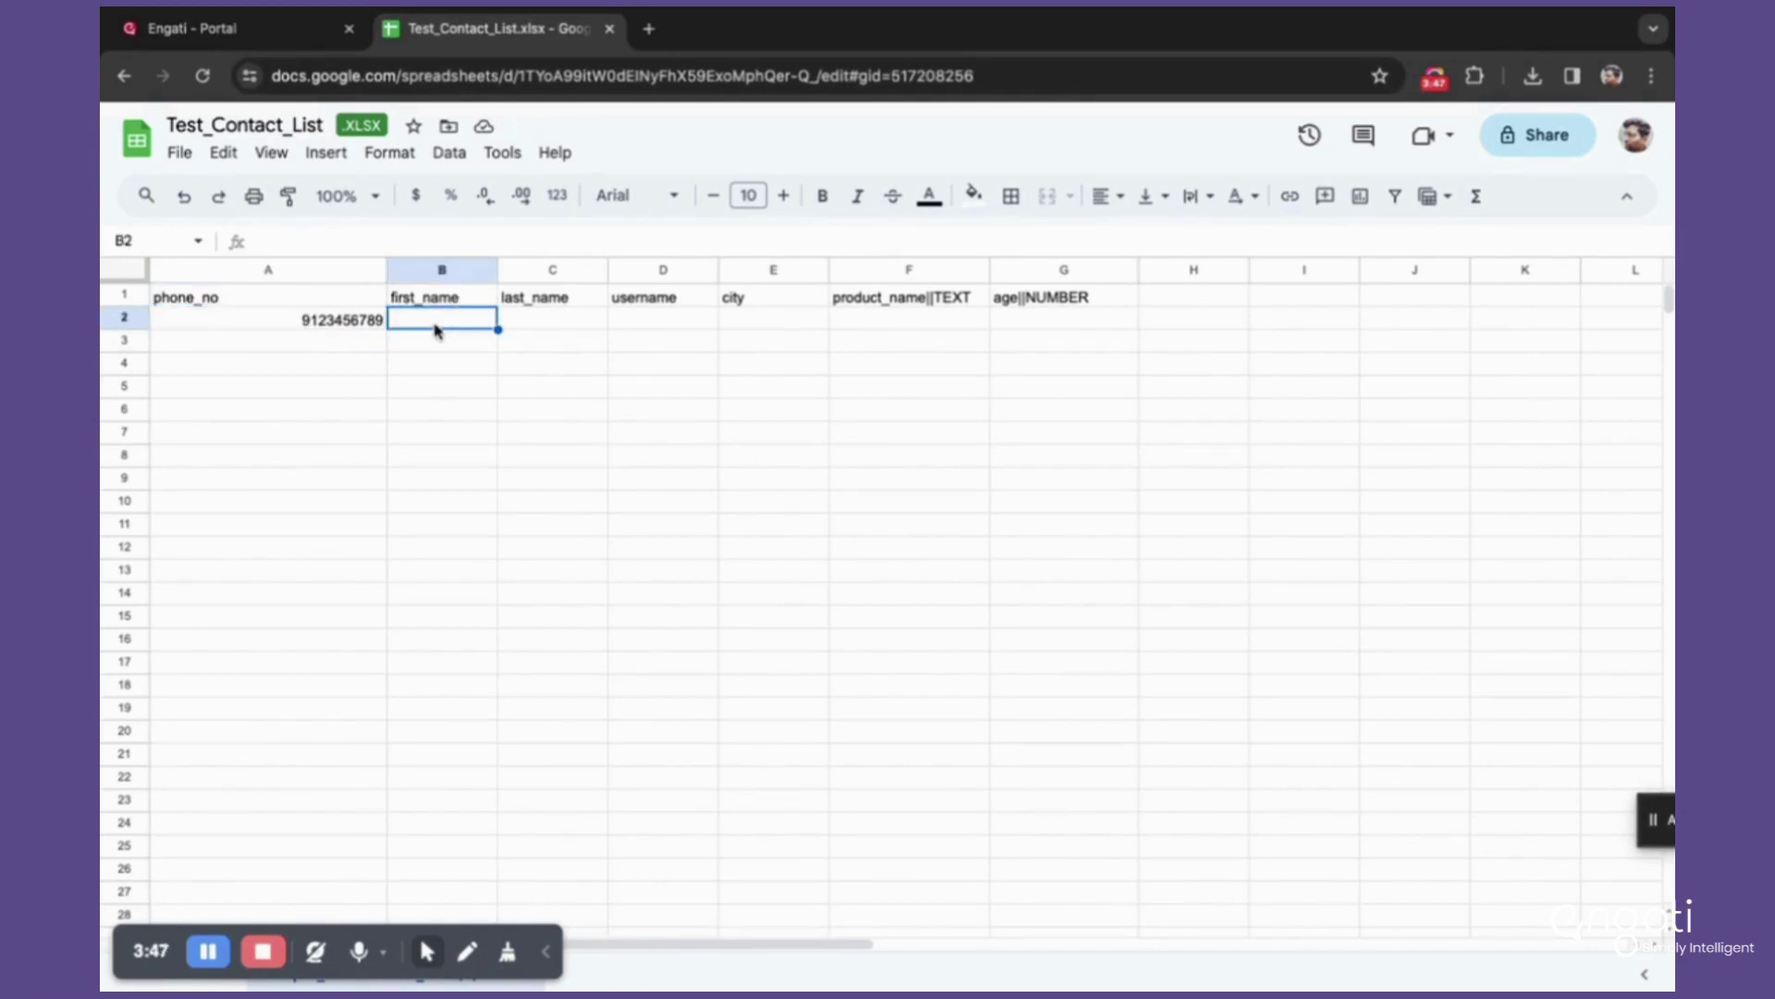
{"action": "left_click", "coordinate": [519, 328]}
{"action": "left_click", "coordinate": [621, 326]}
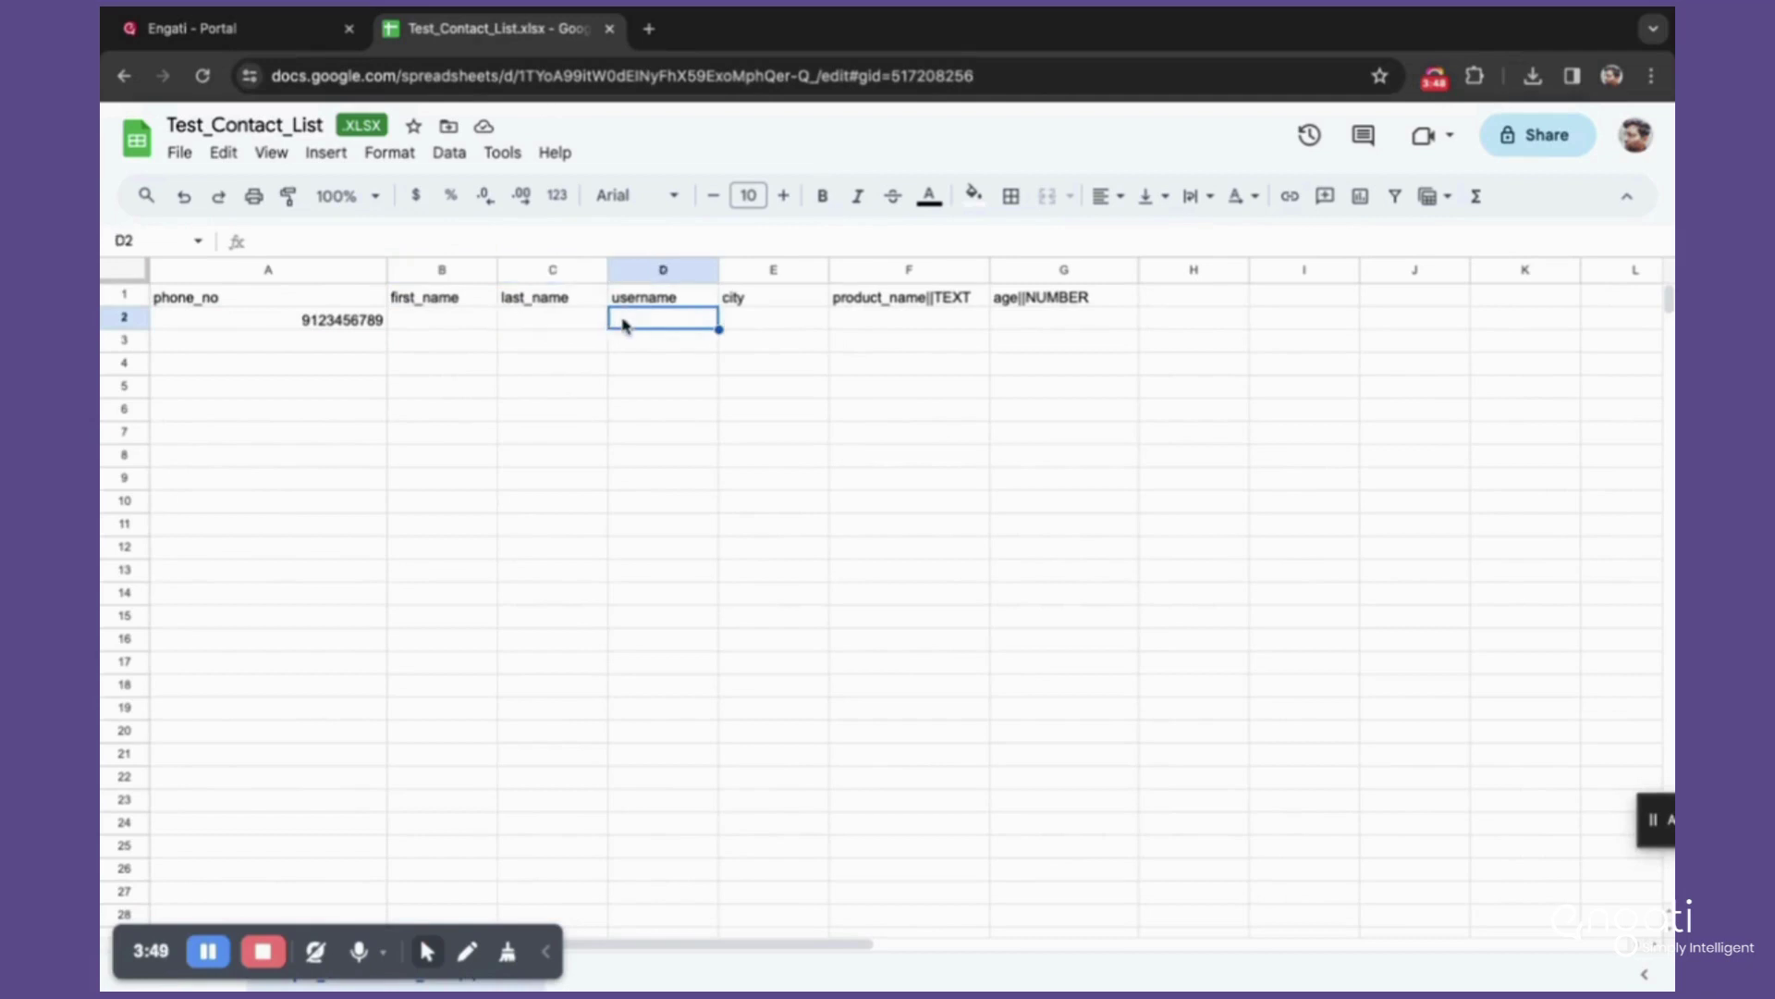
{"action": "left_click", "coordinate": [739, 323]}
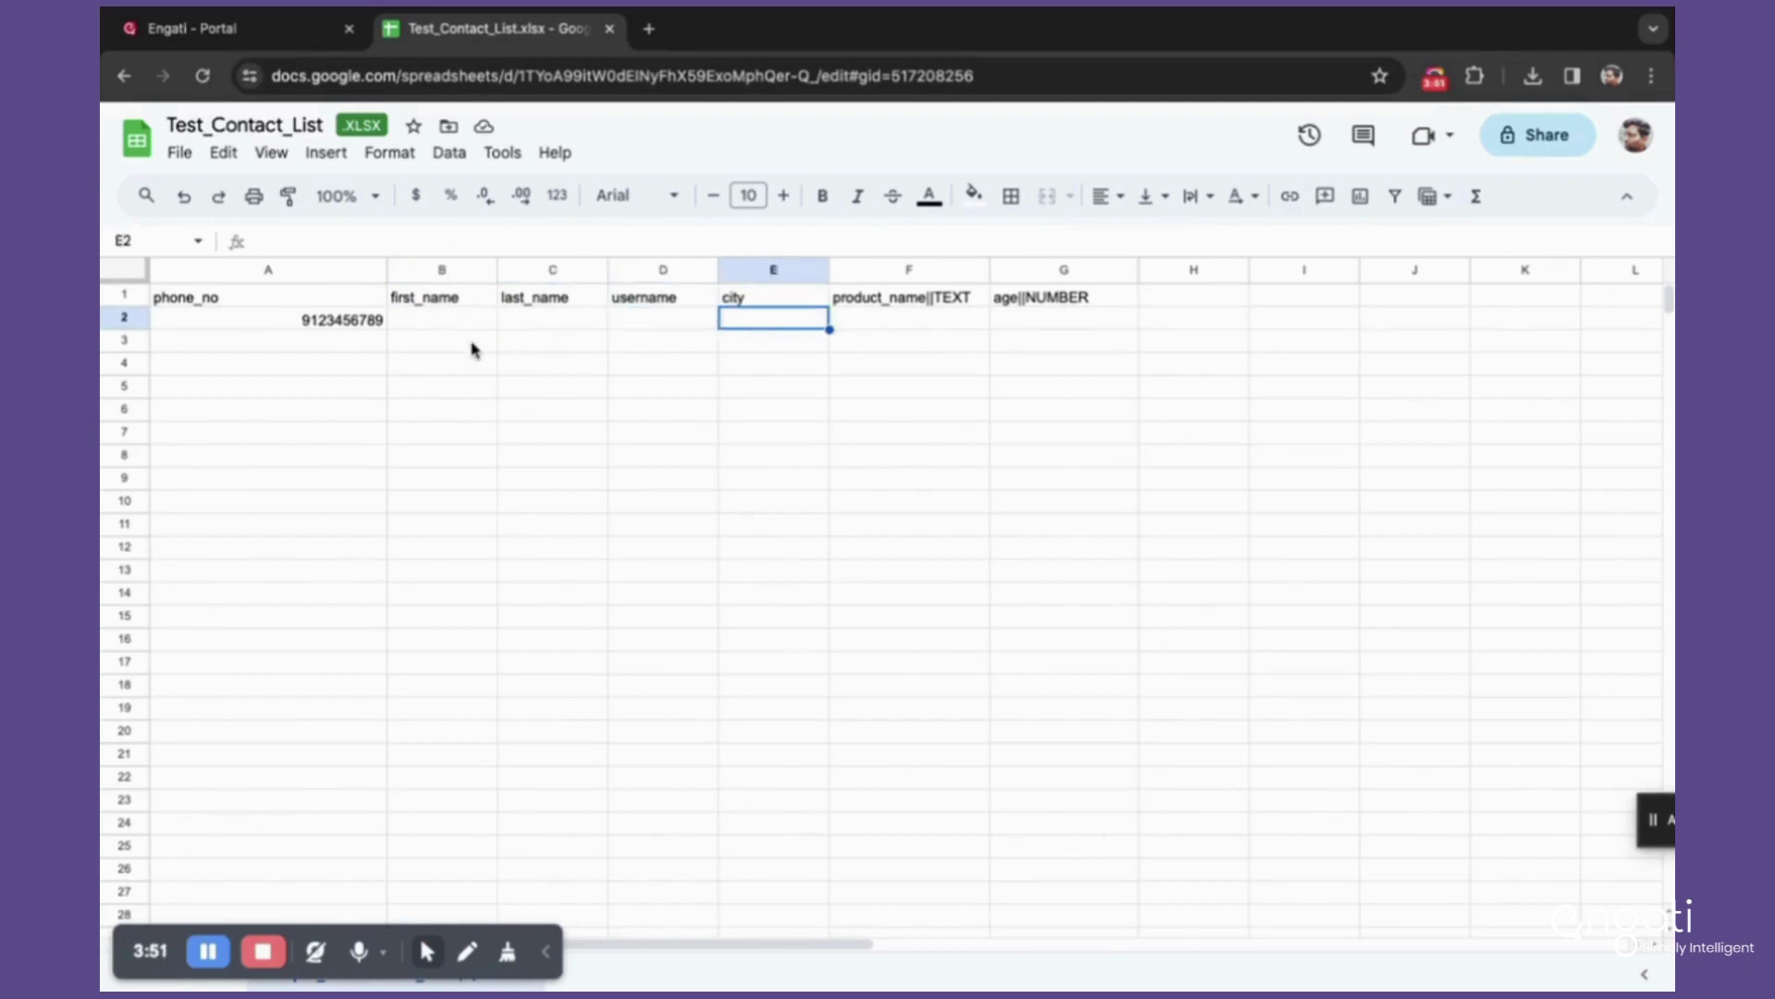
{"action": "left_click", "coordinate": [338, 322]}
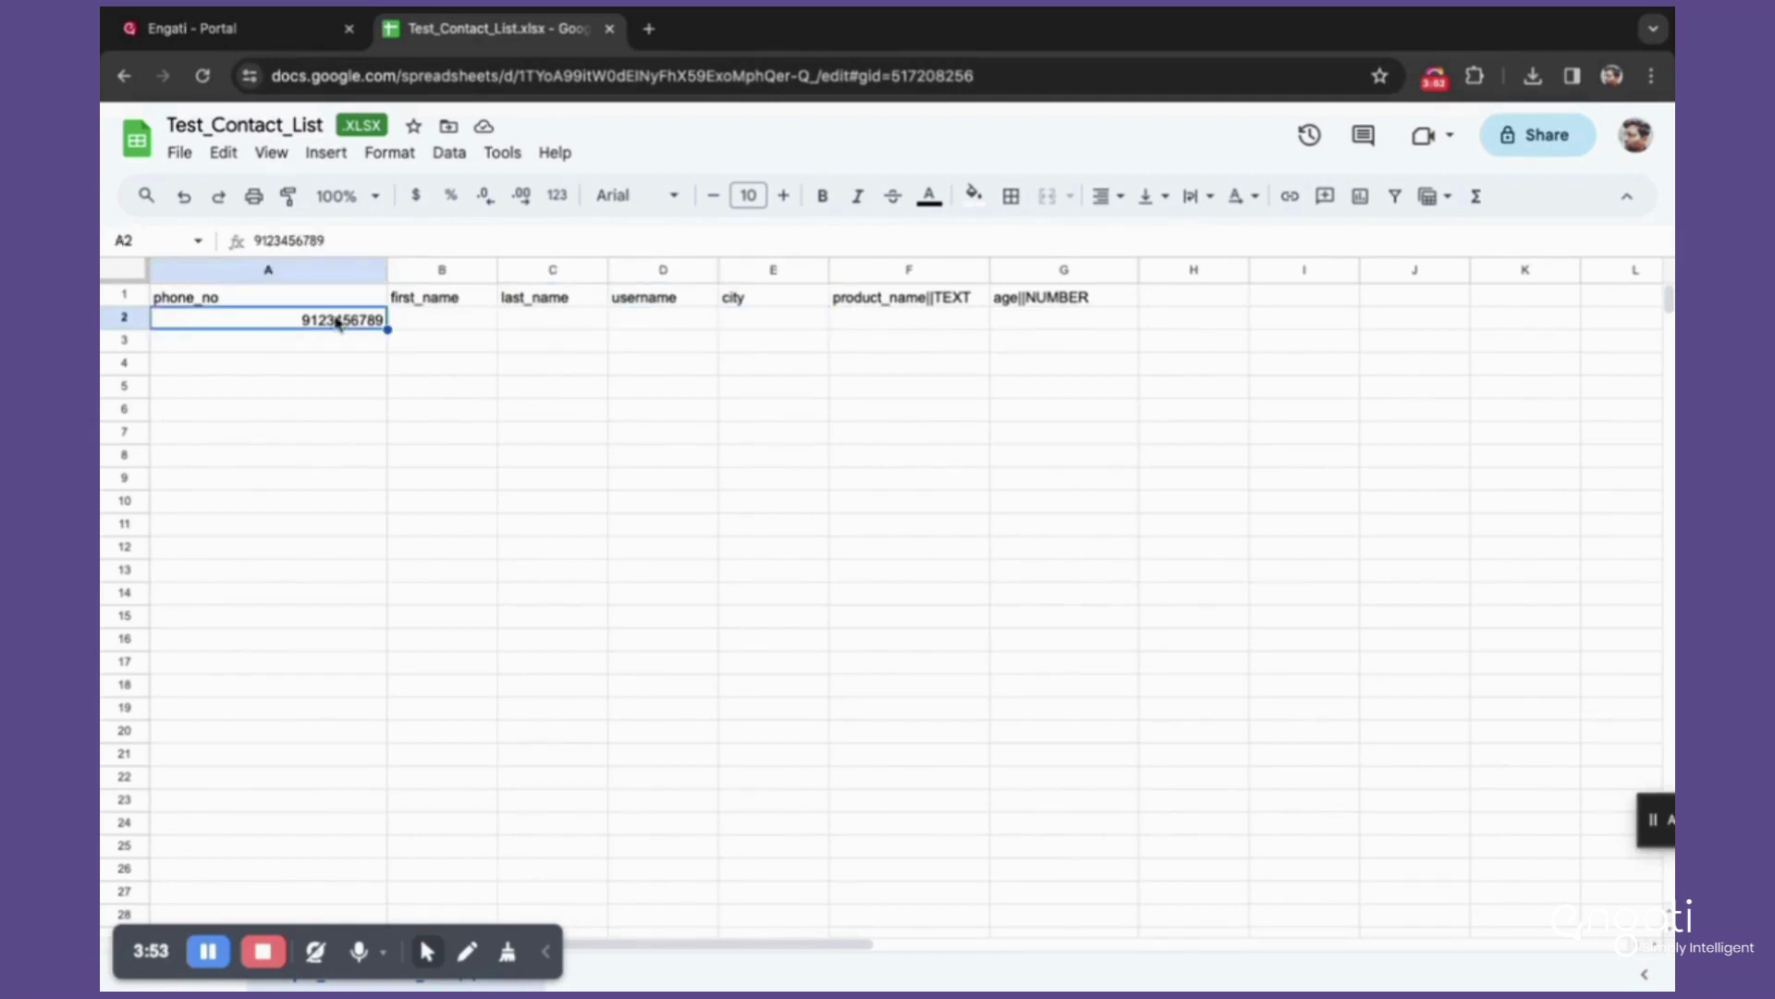
{"action": "left_click", "coordinate": [474, 319]}
{"action": "left_click", "coordinate": [554, 333]}
{"action": "left_click", "coordinate": [636, 333]}
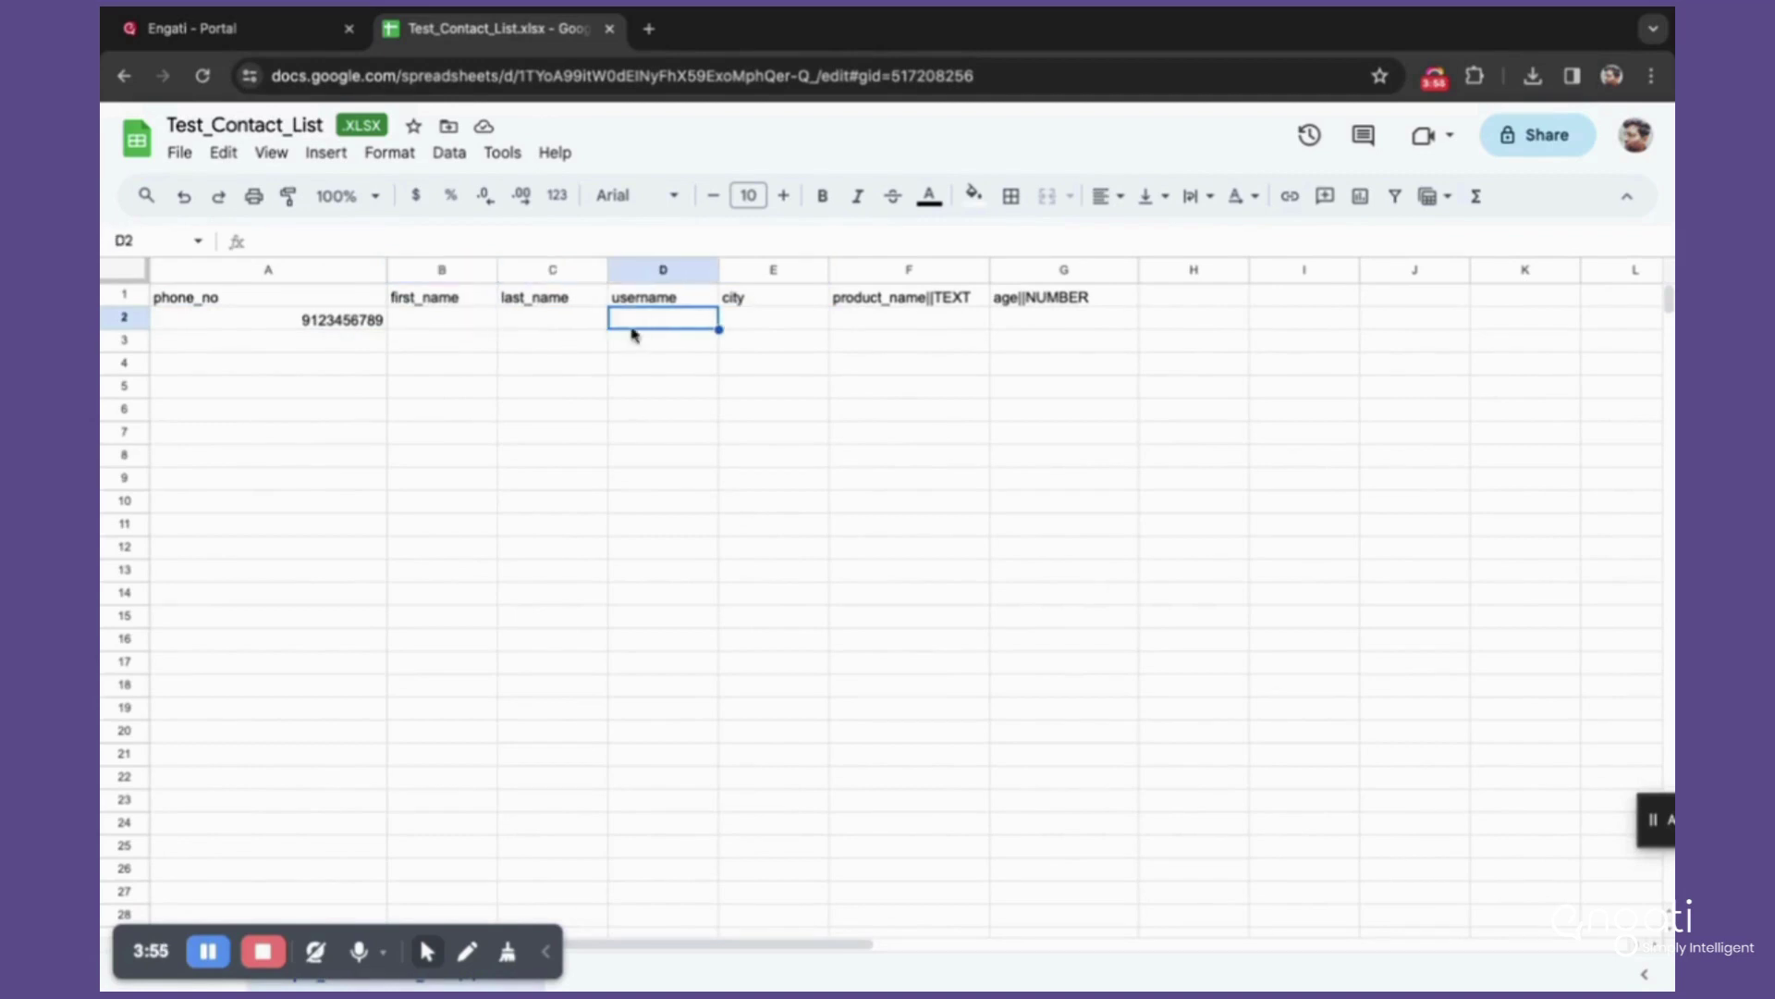
{"action": "left_click", "coordinate": [745, 324]}
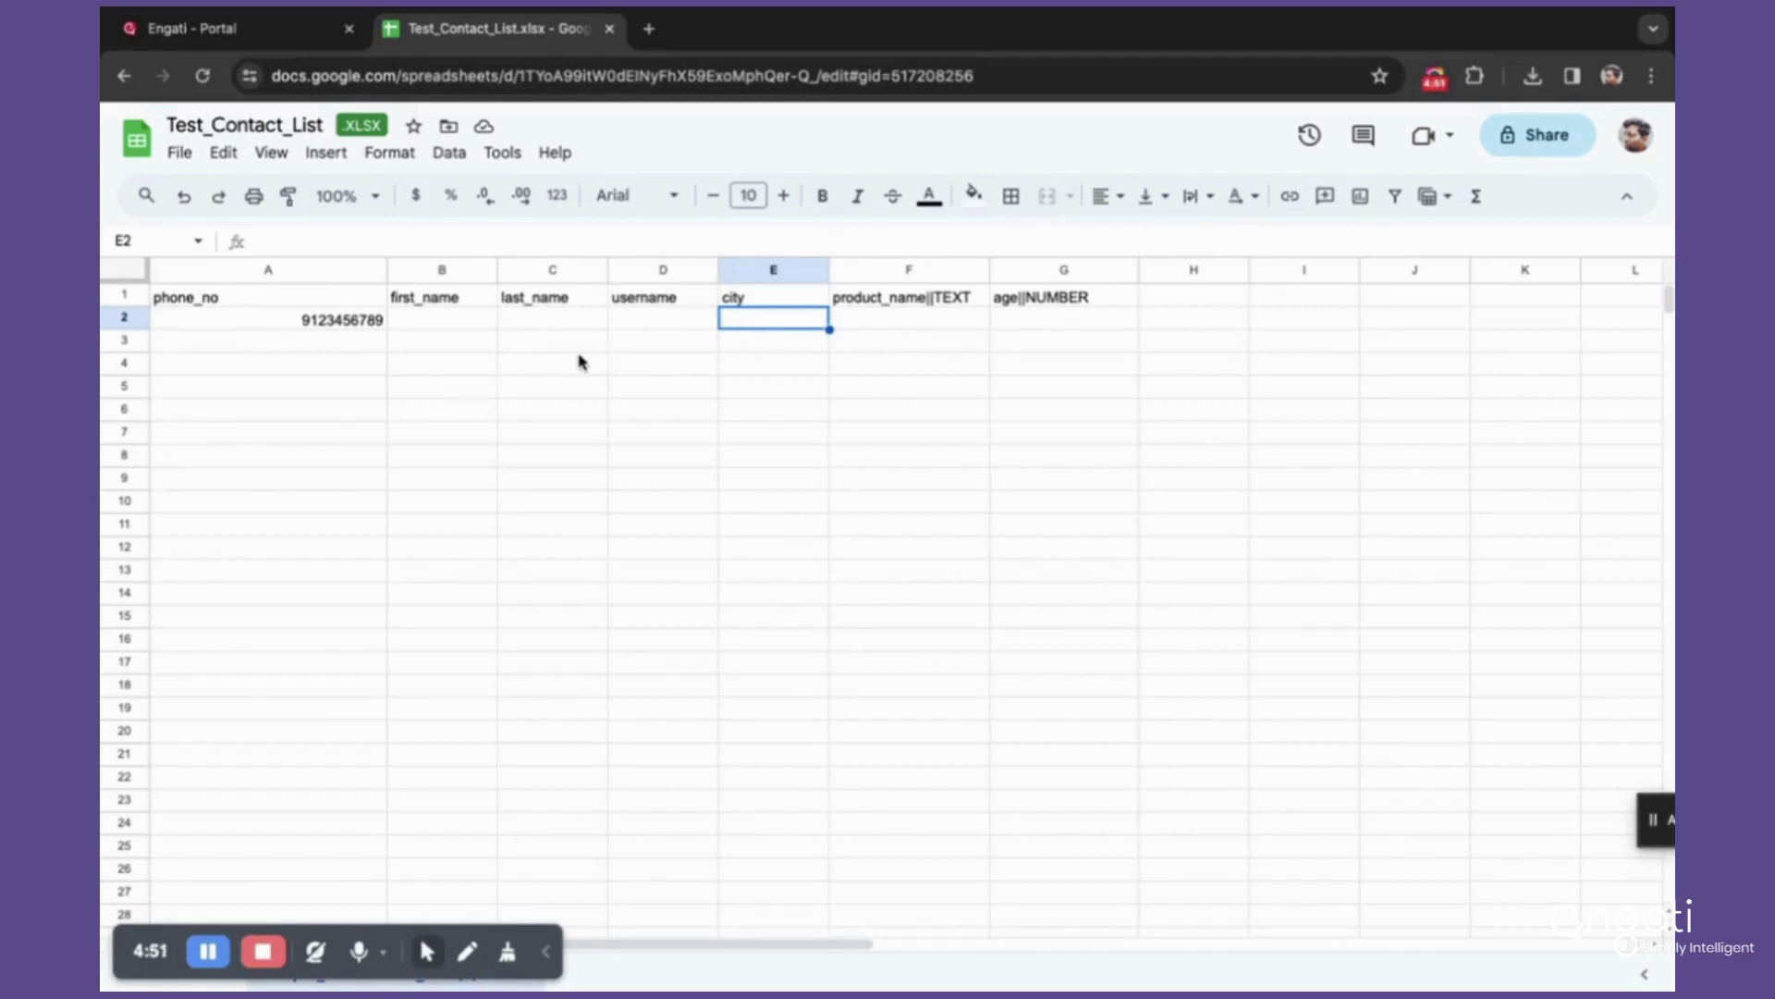
Step: Add a last_name header in empty cell H1 and reopen it for editing
{"action": "left_click", "coordinate": [1196, 296]}
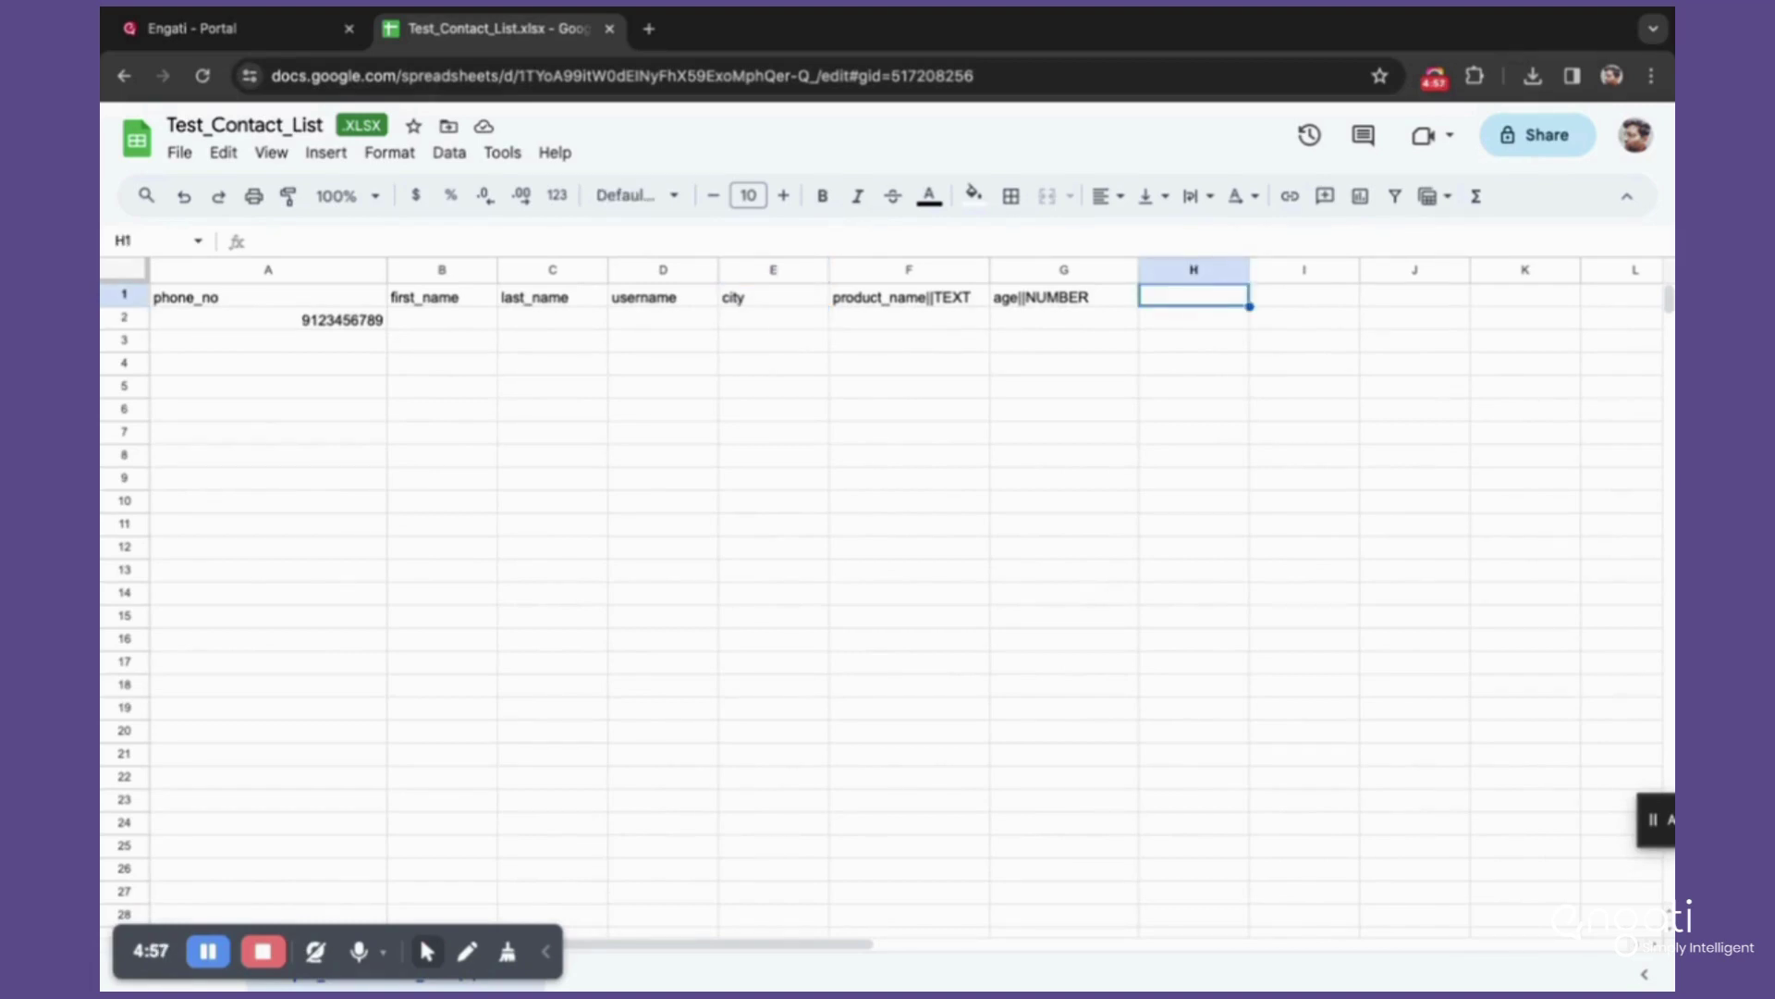
{"action": "type", "text": "last_name"}
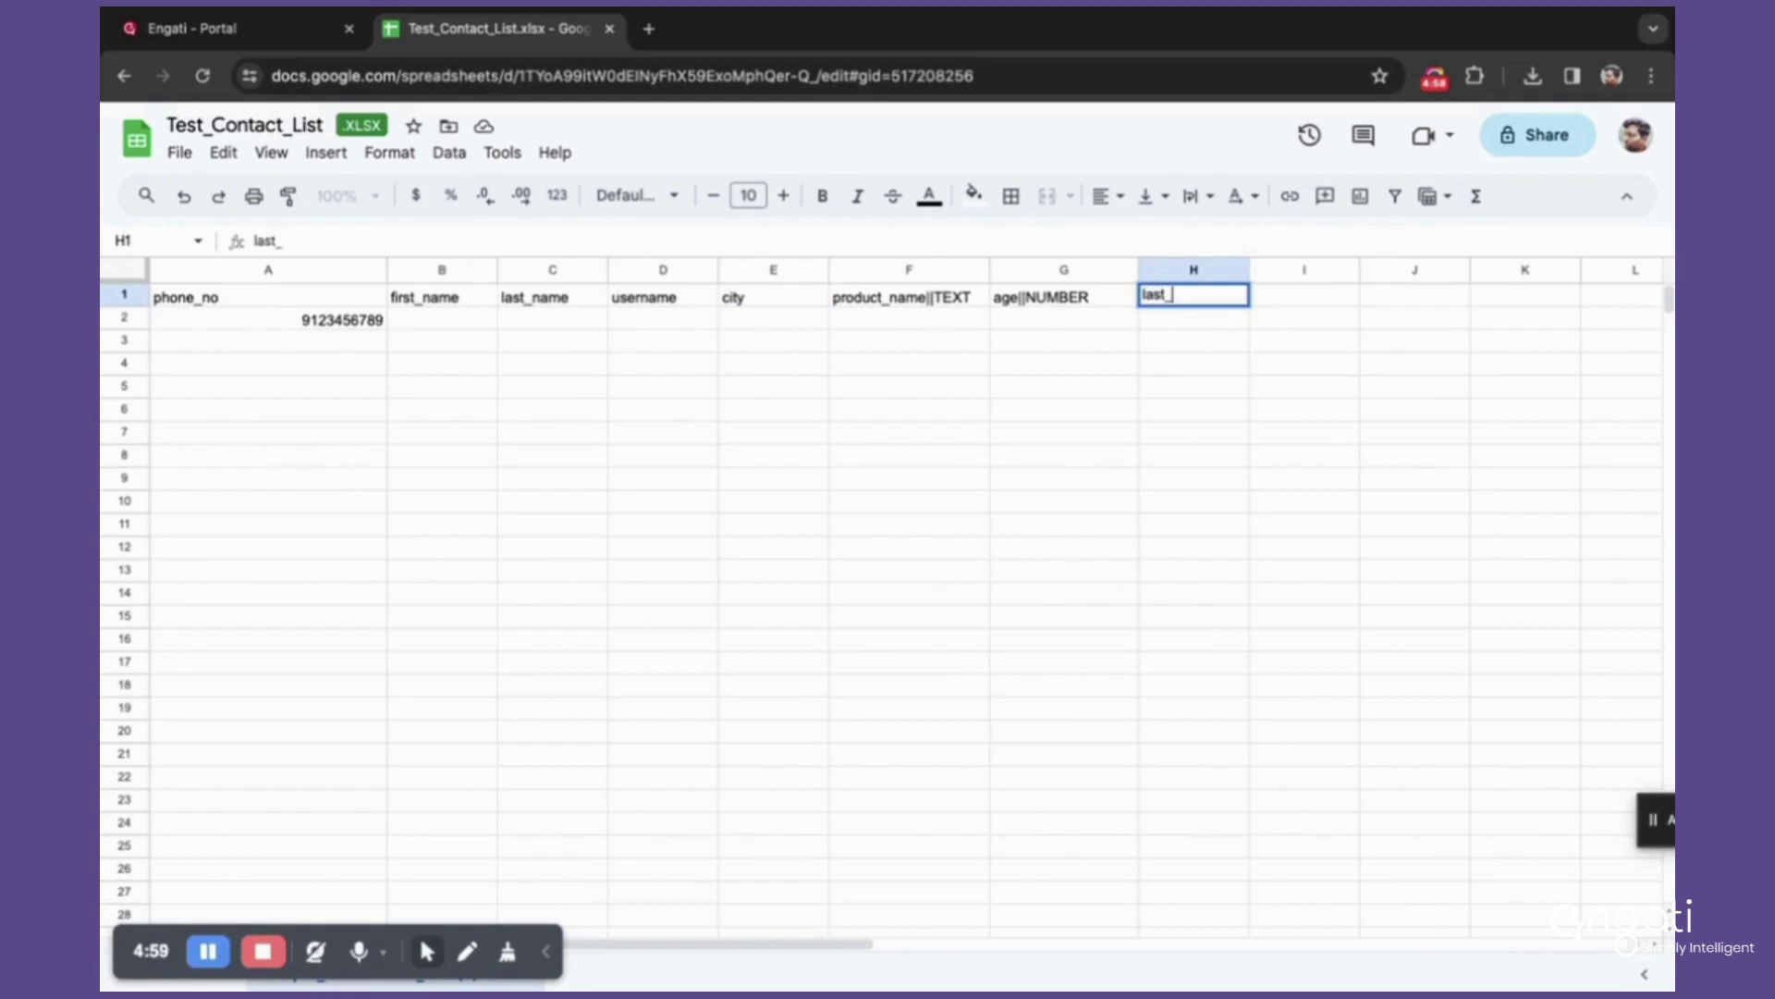
{"action": "left_click", "coordinate": [1182, 368]}
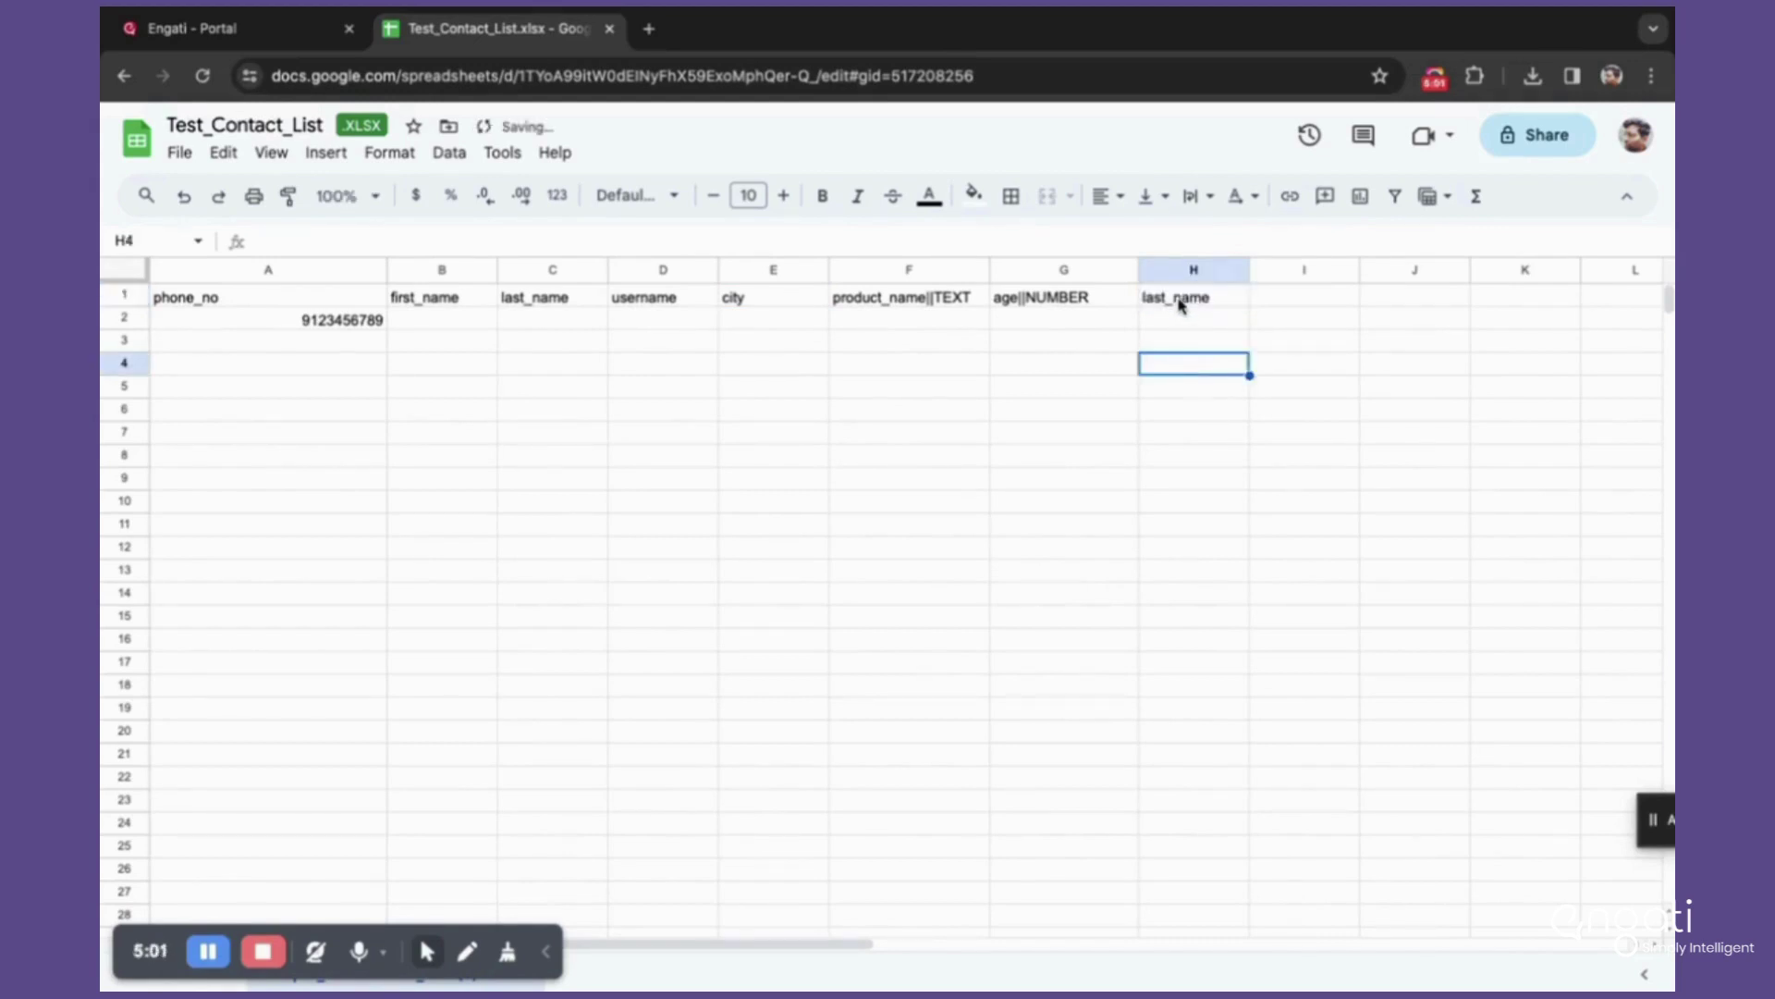
{"action": "left_click", "coordinate": [1186, 302]}
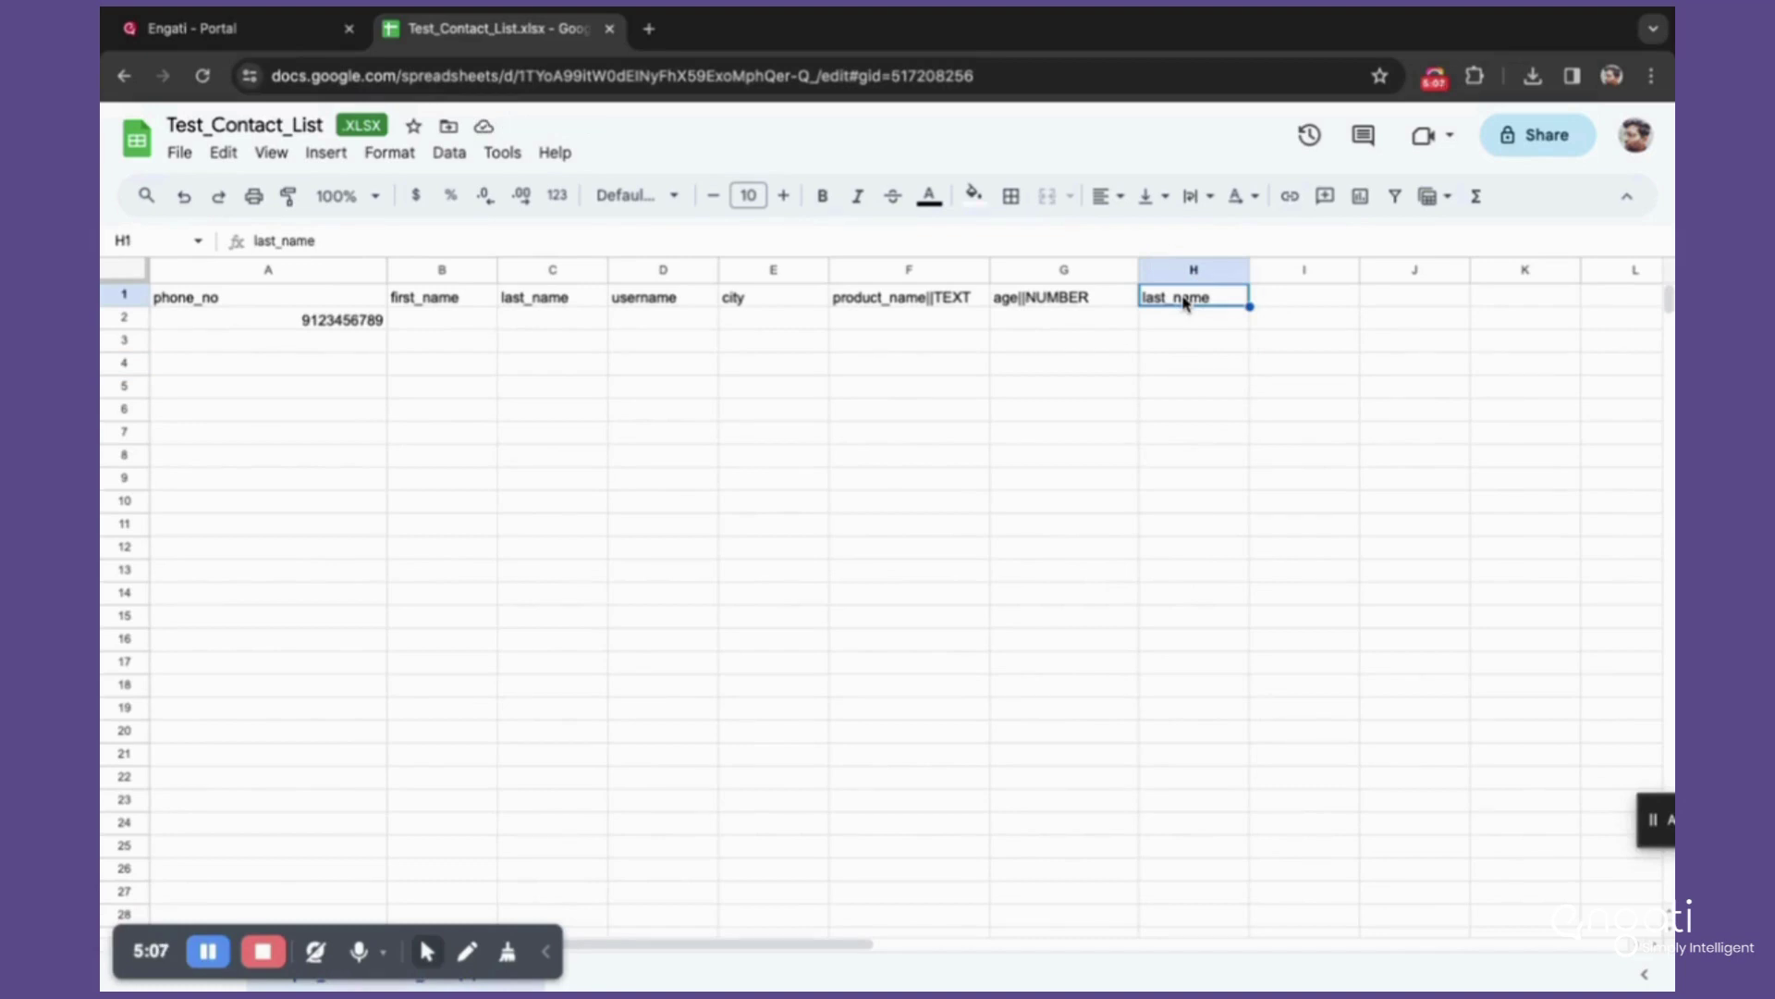
{"action": "double_click", "coordinate": [1186, 299]}
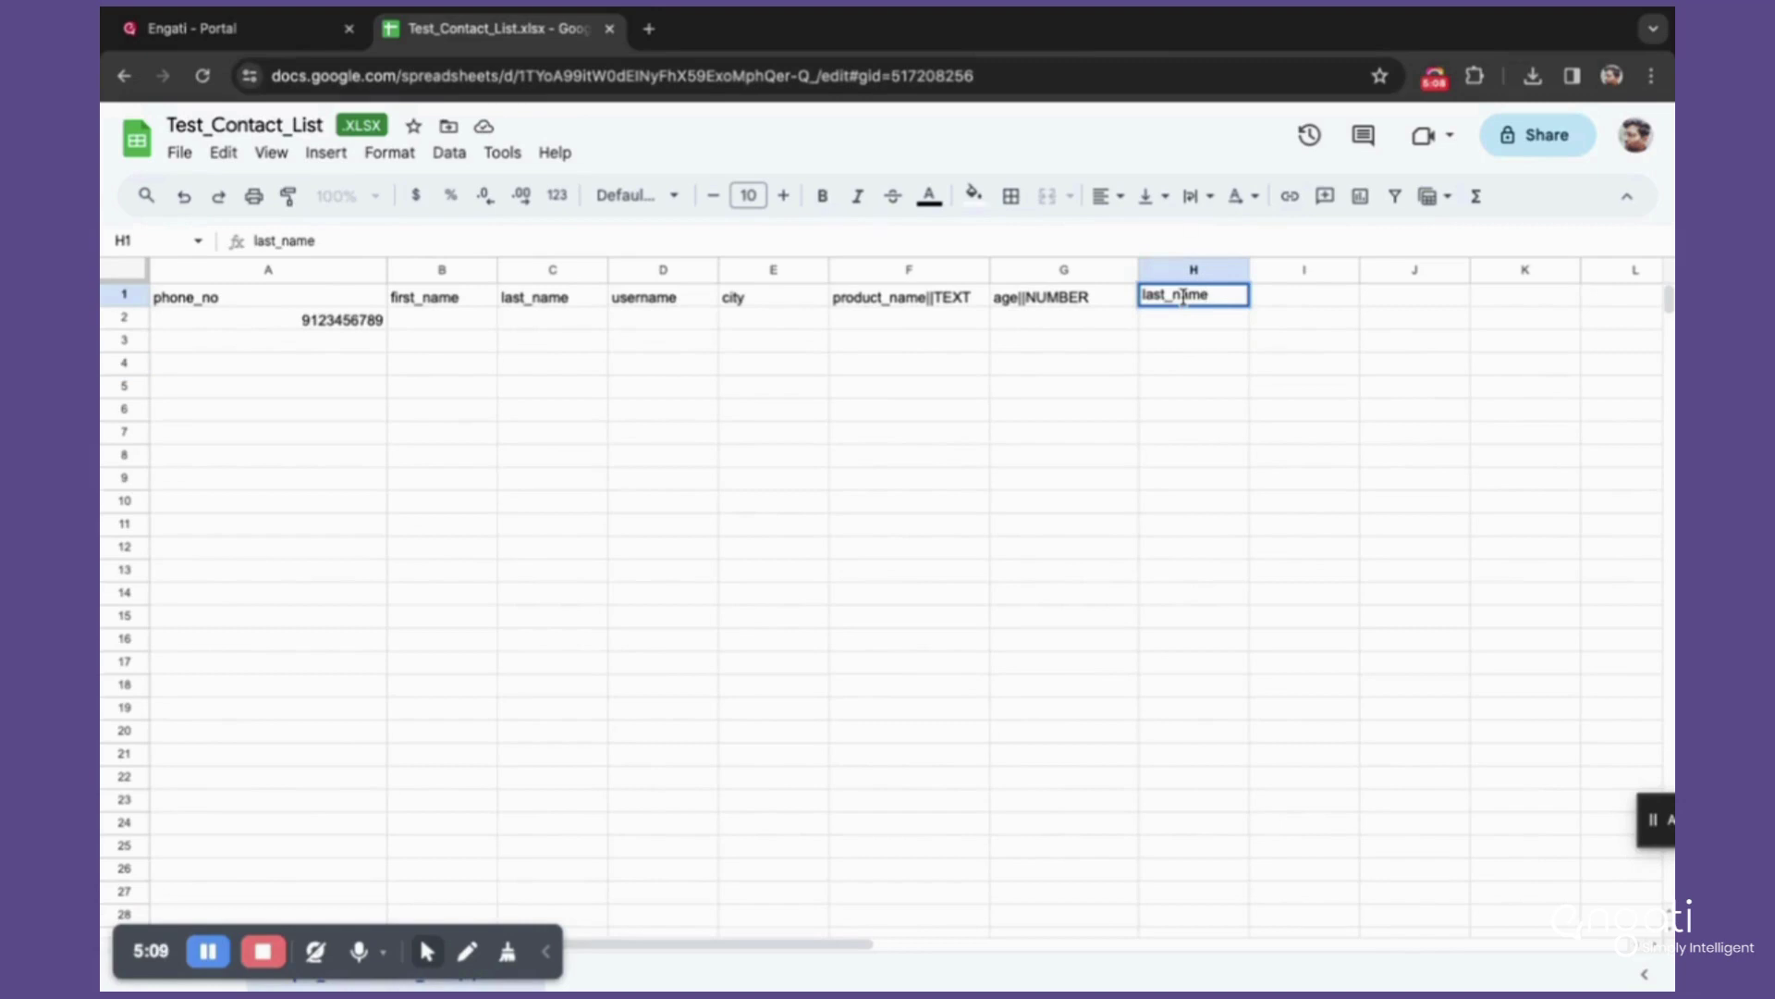
Step: Delete the duplicate last_name header from H1
{"action": "double_click", "coordinate": [1183, 297]}
{"action": "key", "text": "BackSpace"}
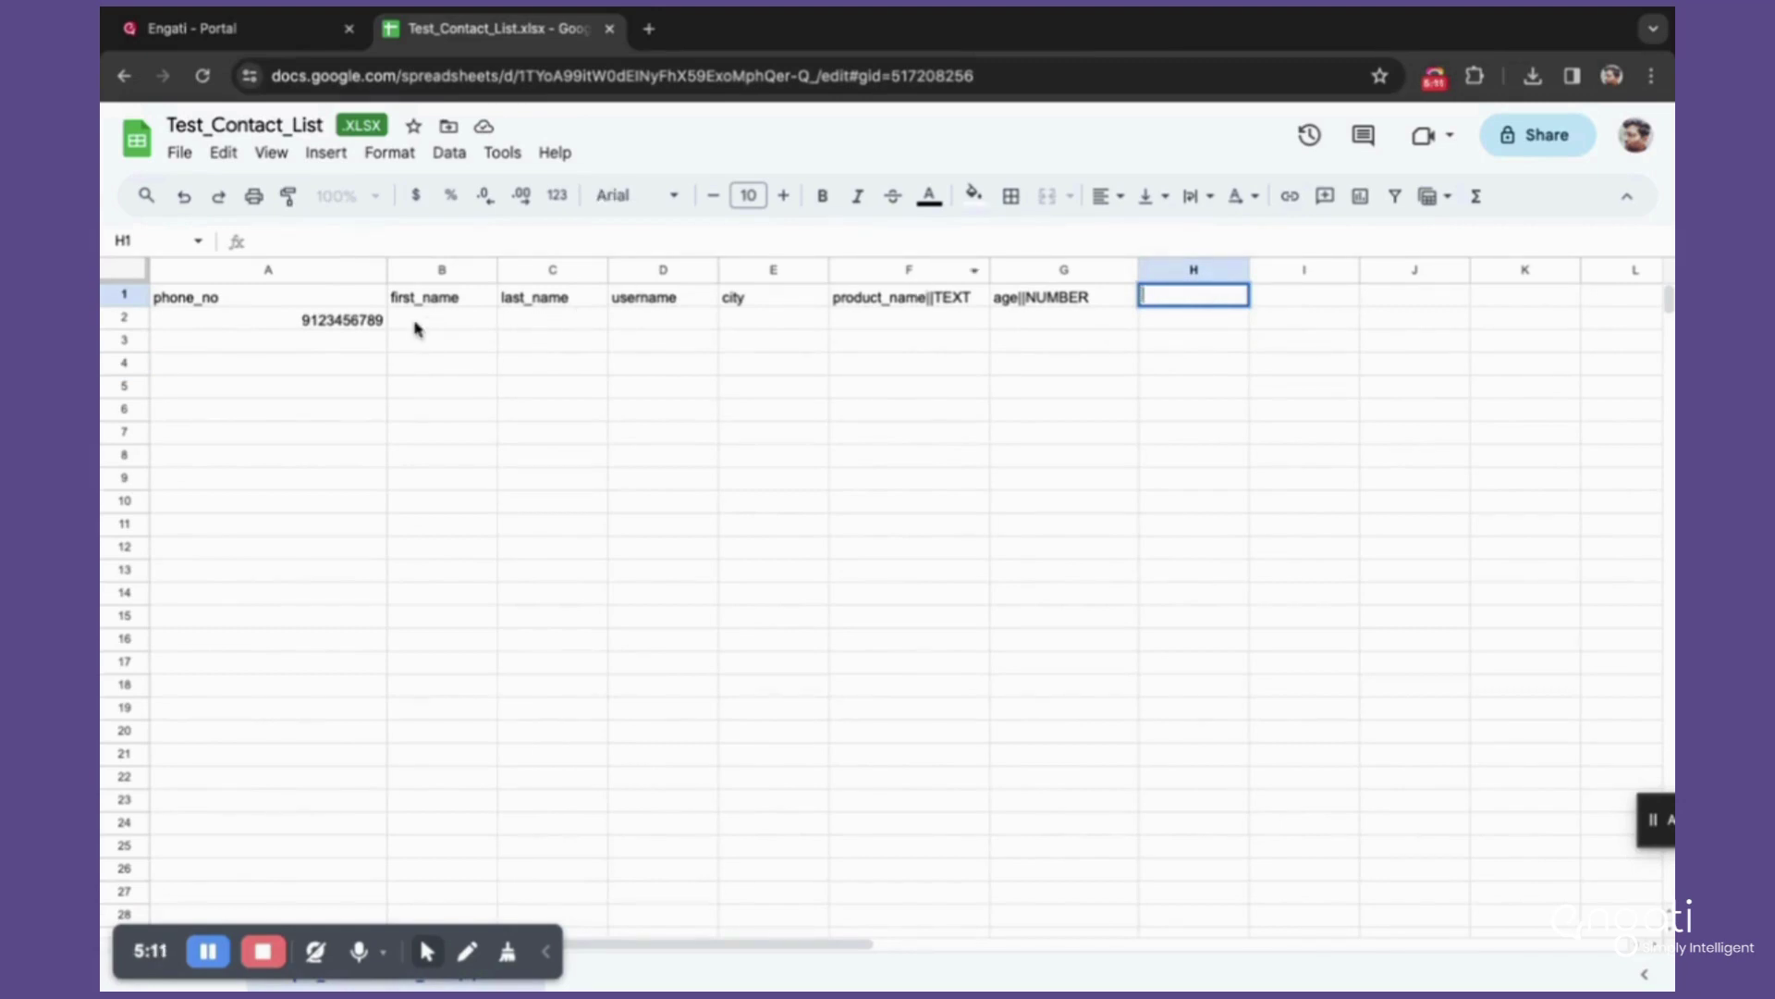
{"action": "left_click", "coordinate": [412, 326]}
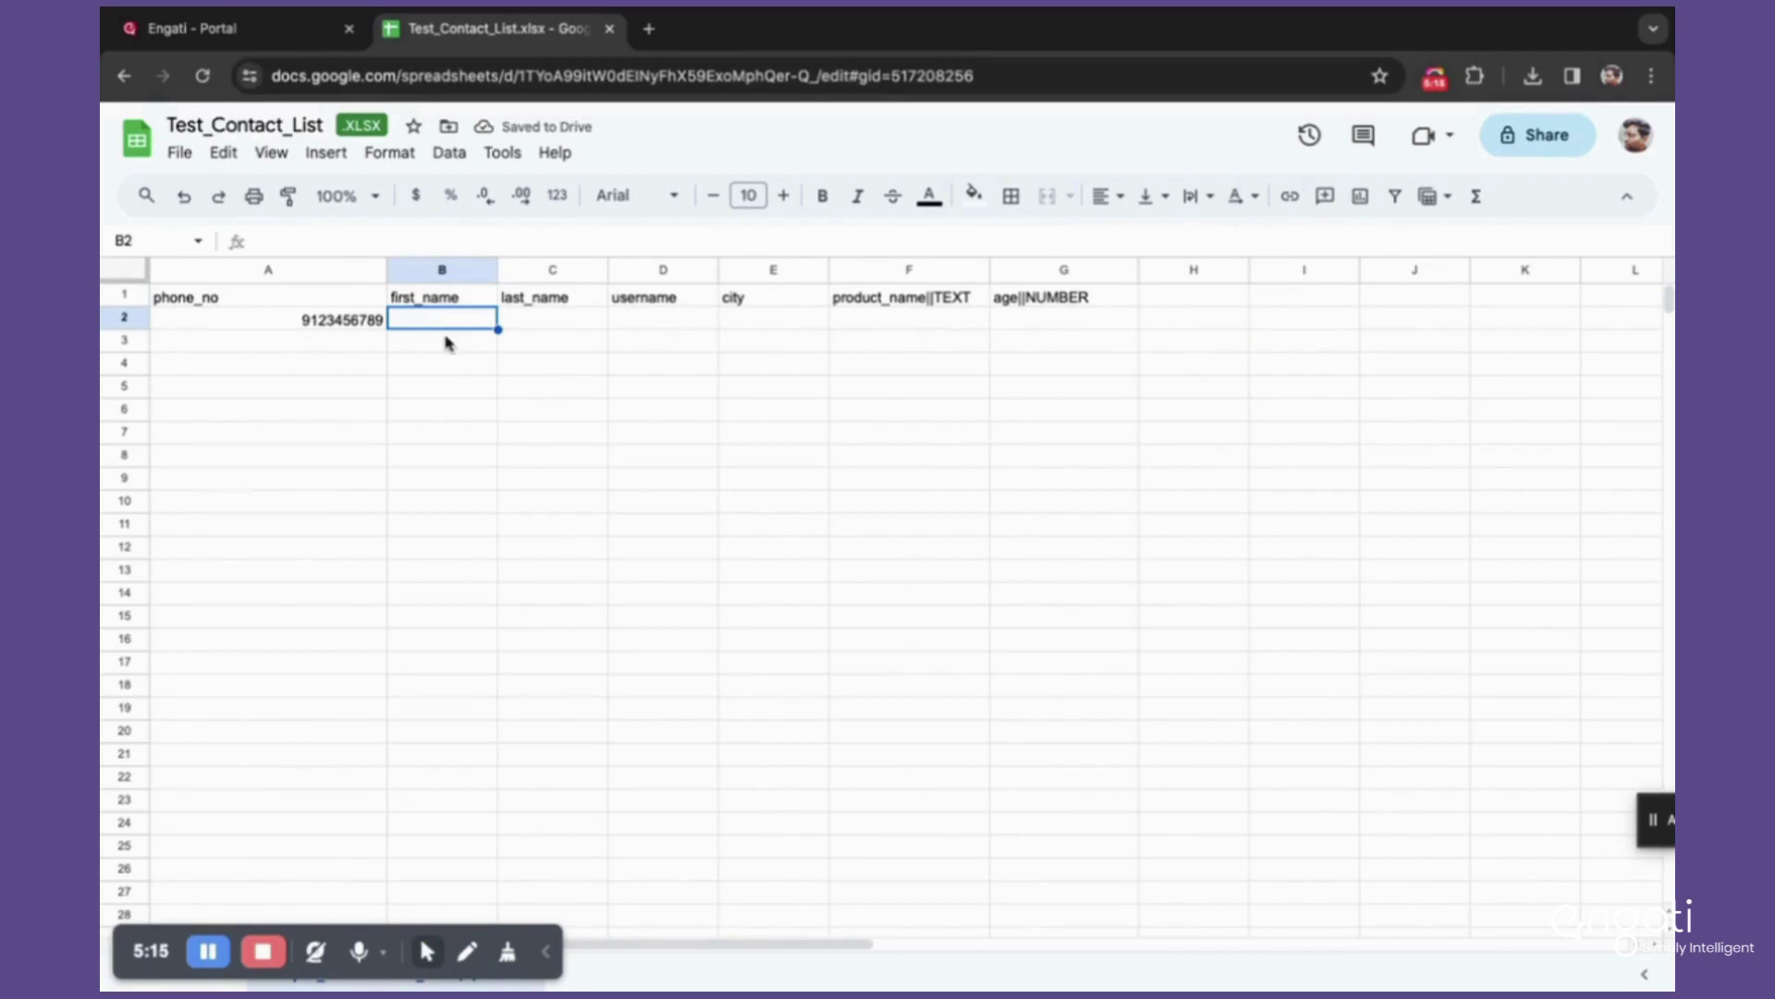
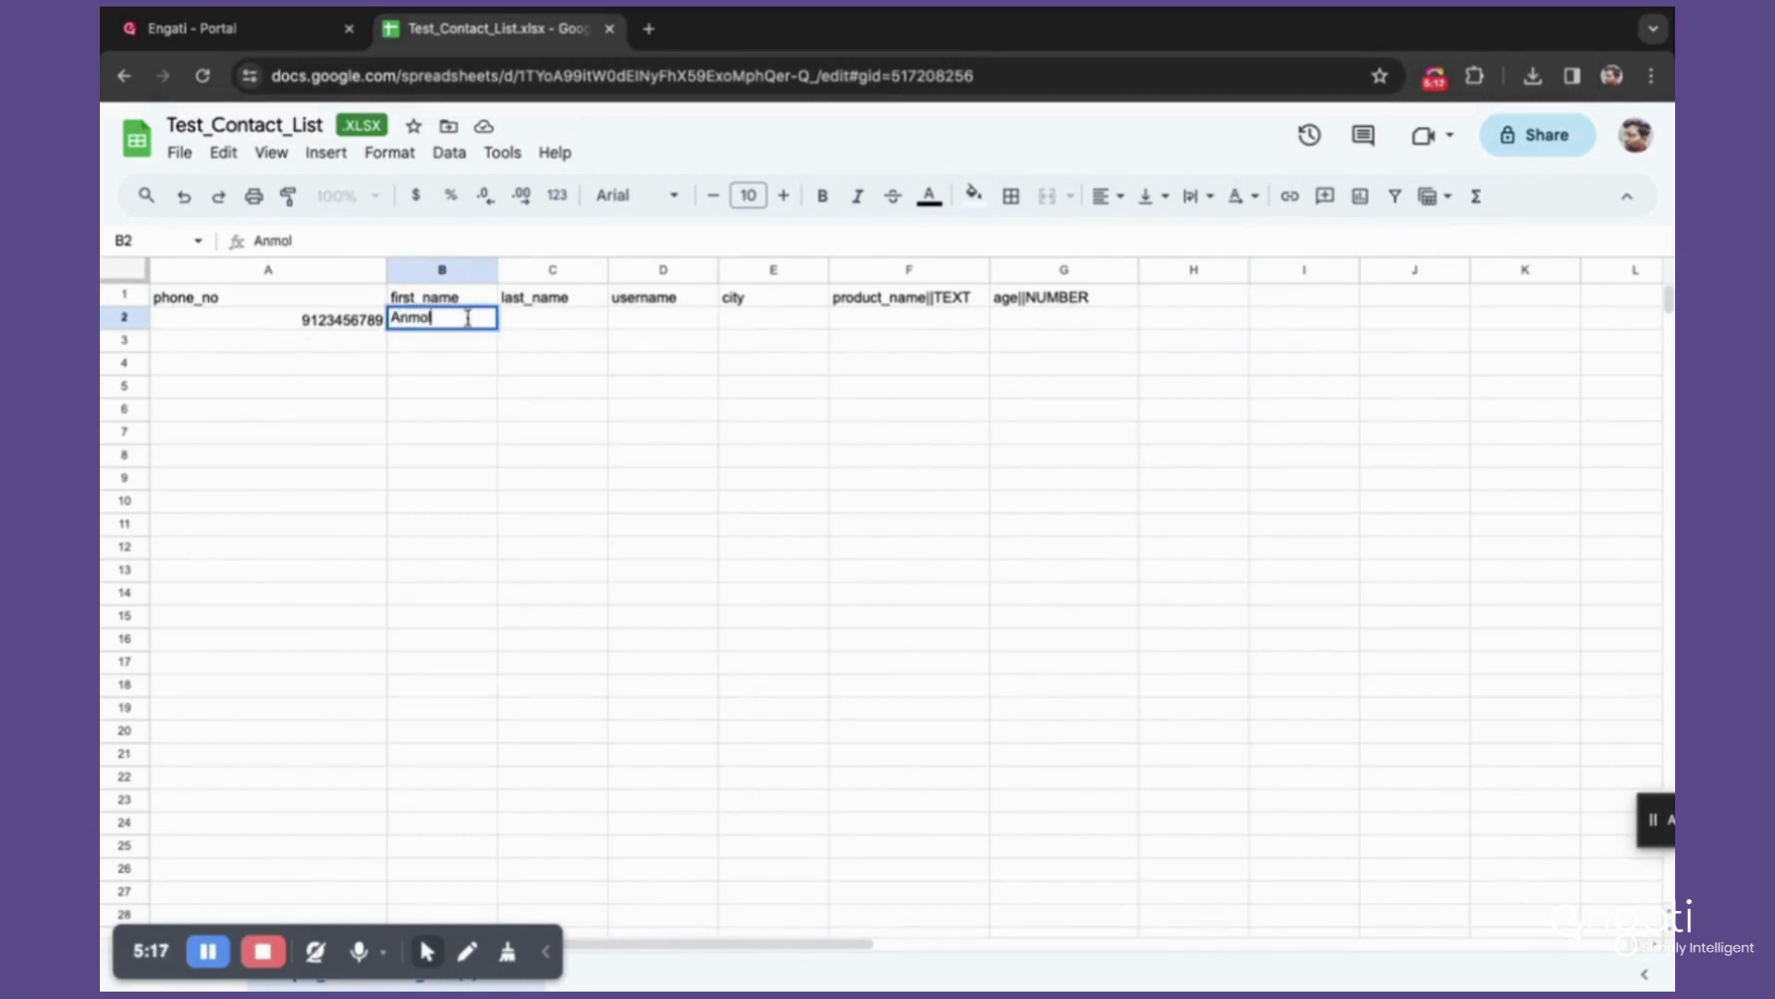
Step: Enter the contact's first name, last name and the city Bengaluru in row 2
{"action": "key", "text": "Tab"}
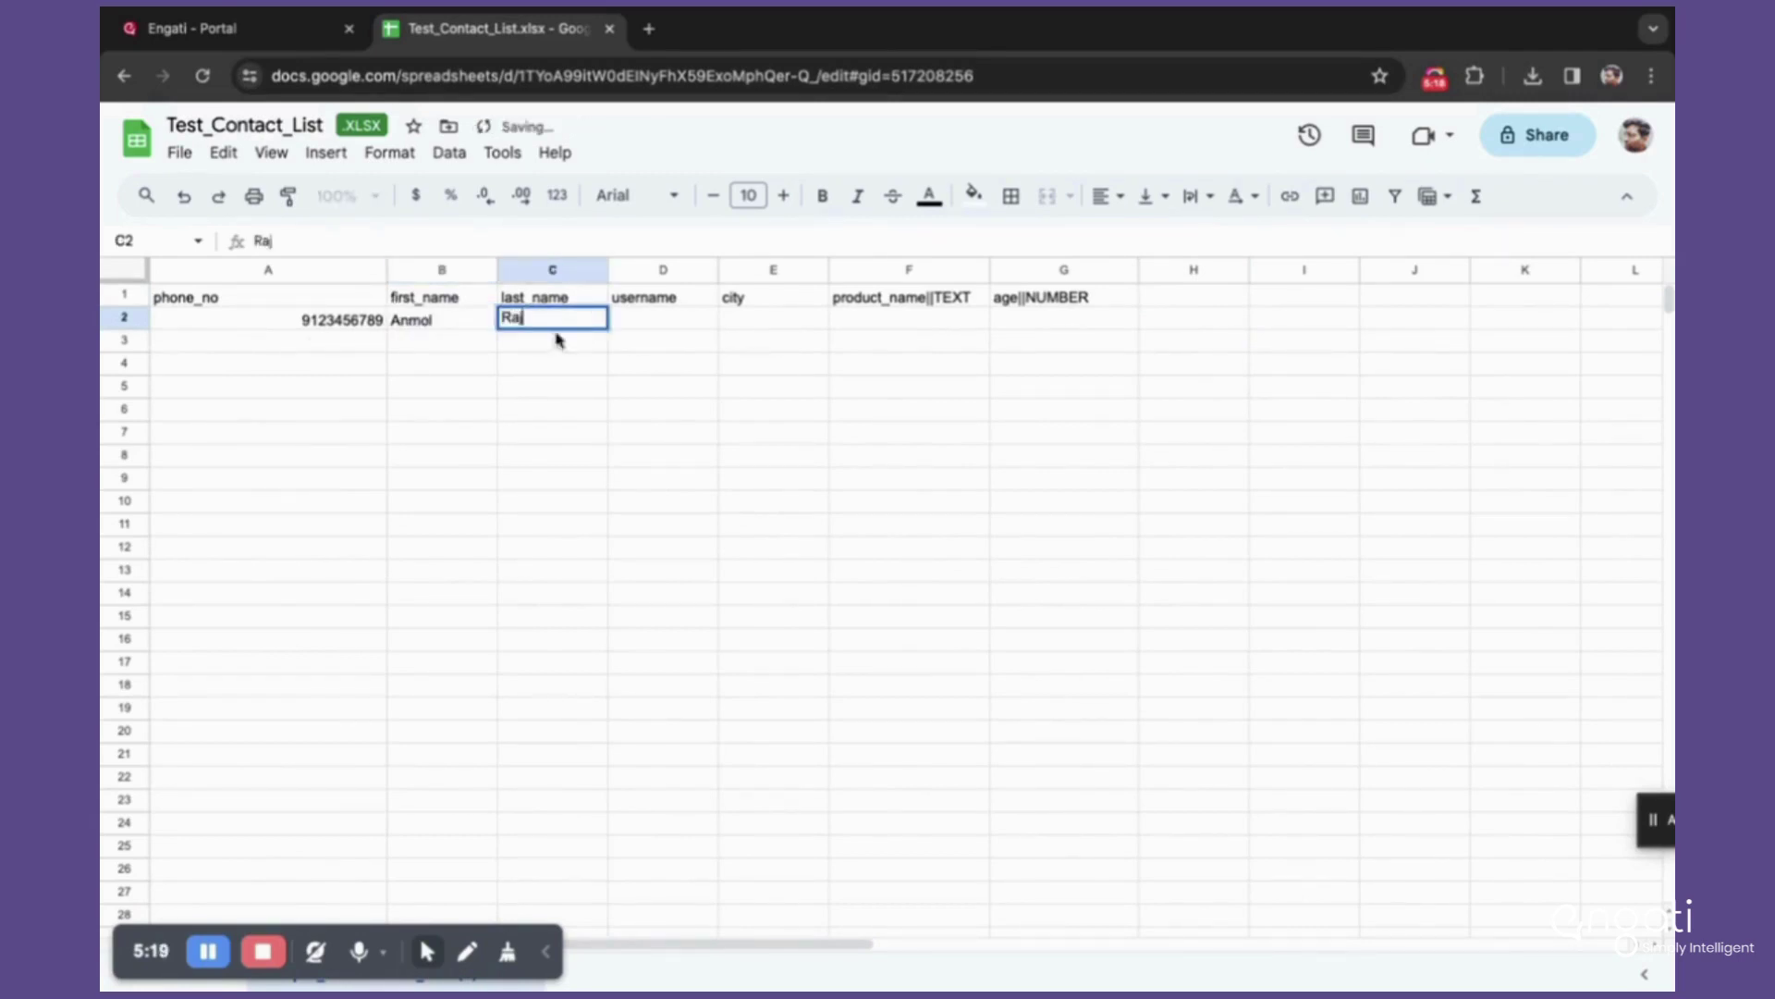
{"action": "left_click", "coordinate": [772, 319]}
{"action": "type", "text": "Bengaluru"}
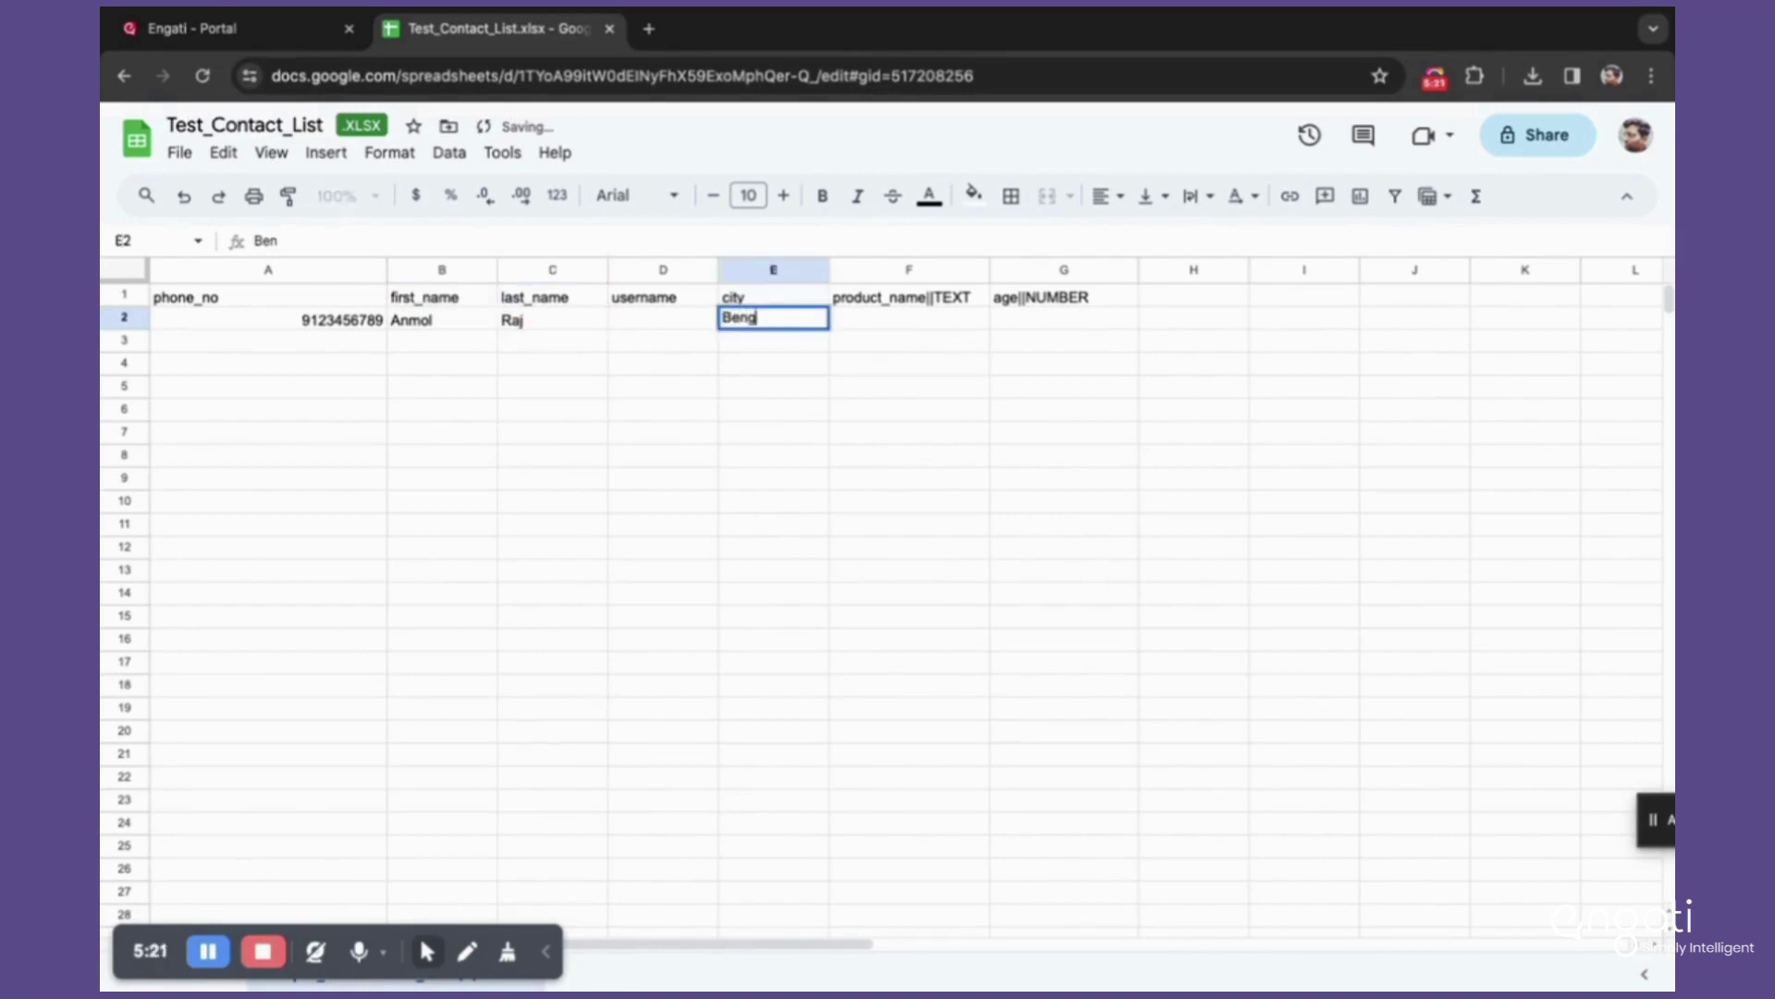
{"action": "left_click", "coordinate": [636, 435]}
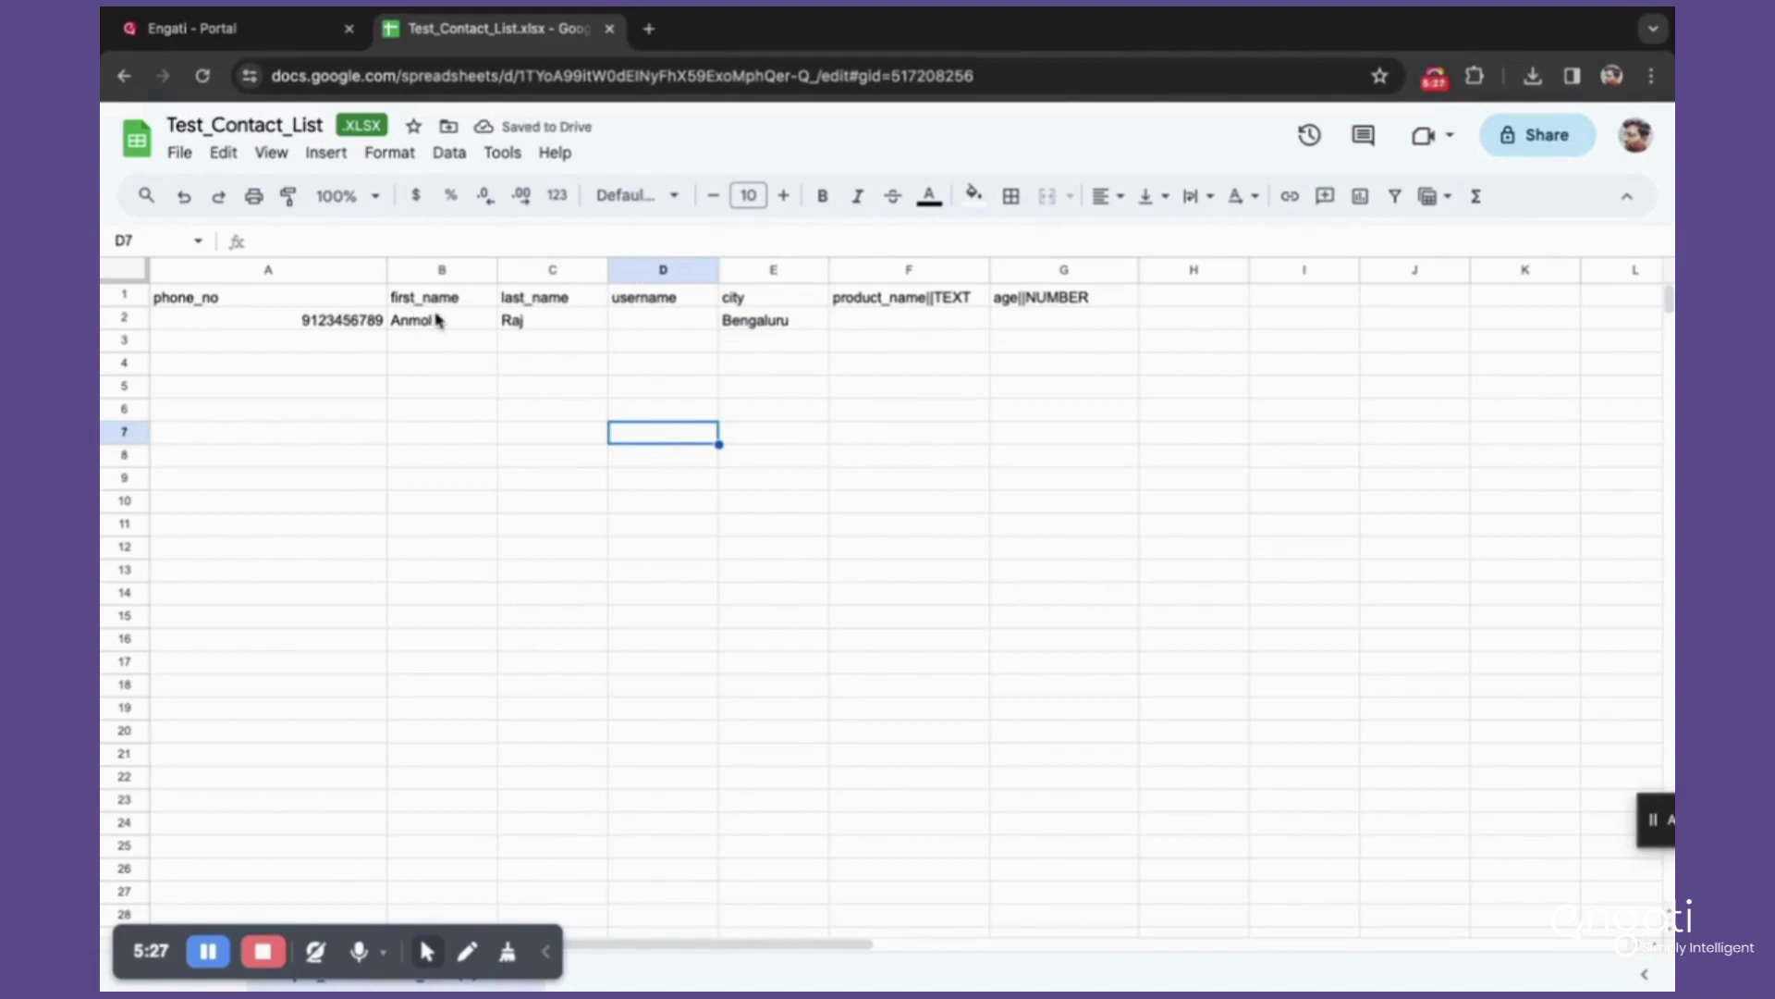
{"action": "left_click_drag", "start_coordinate": [404, 326], "coordinate": [1138, 319]}
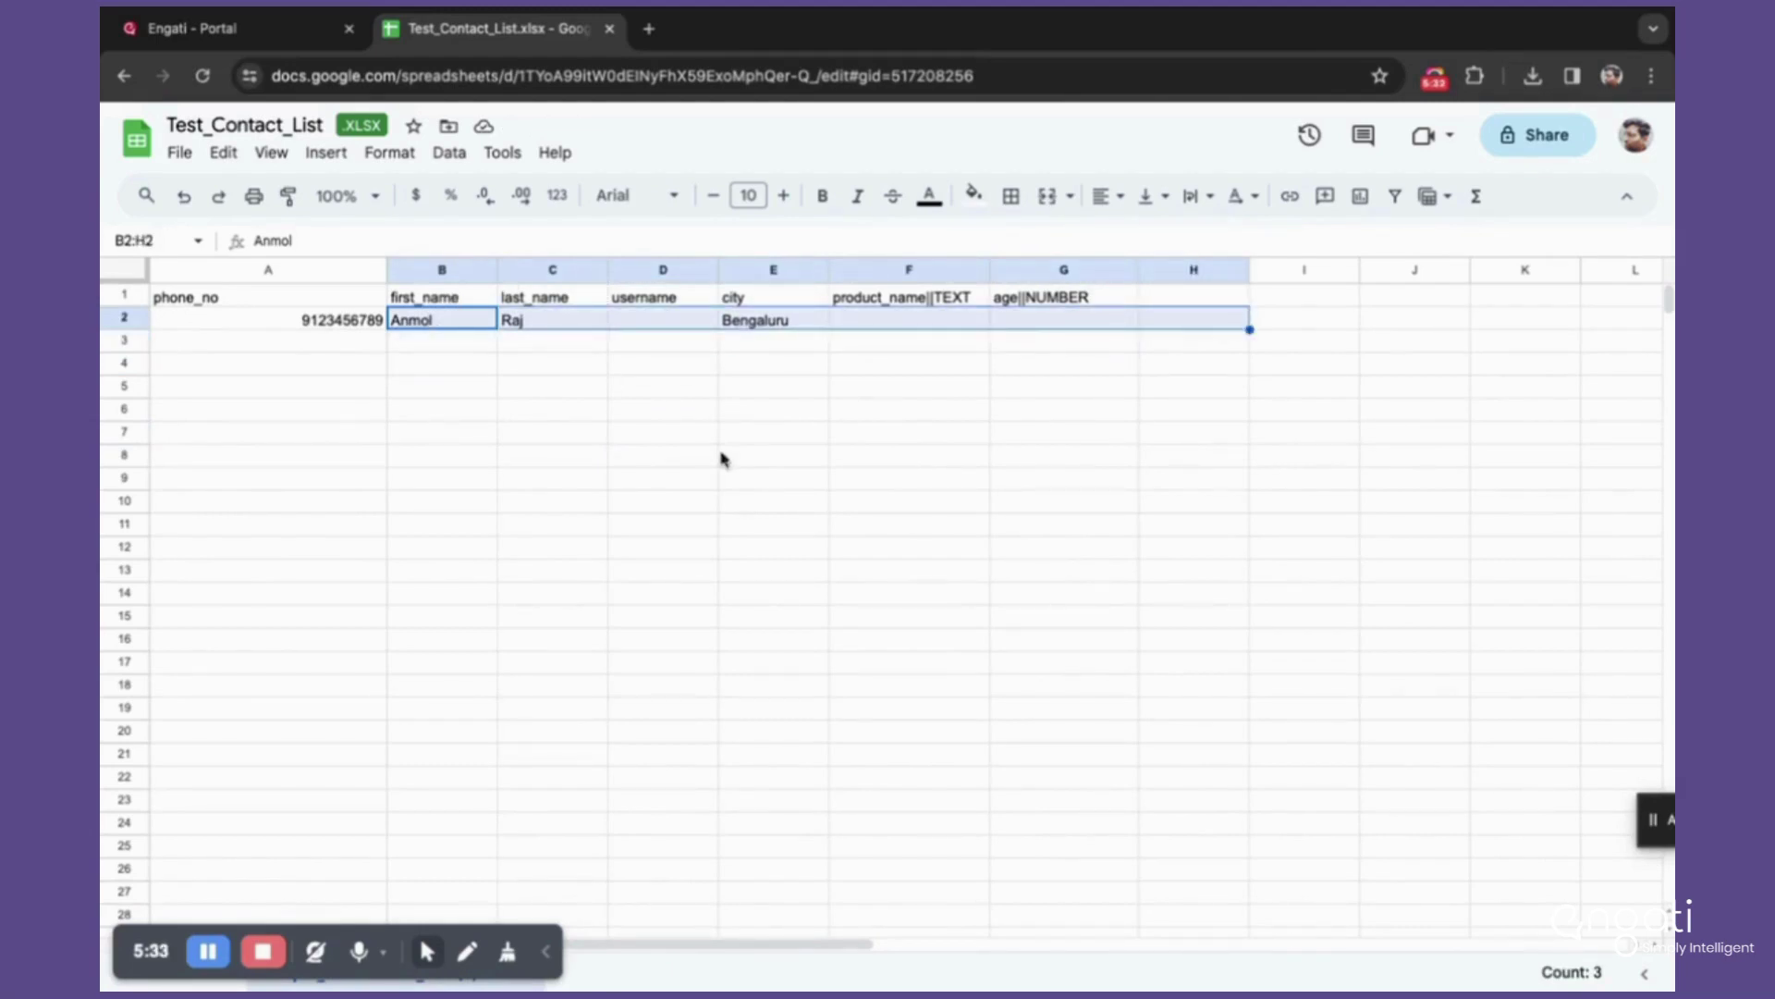
{"action": "left_click", "coordinate": [222, 318]}
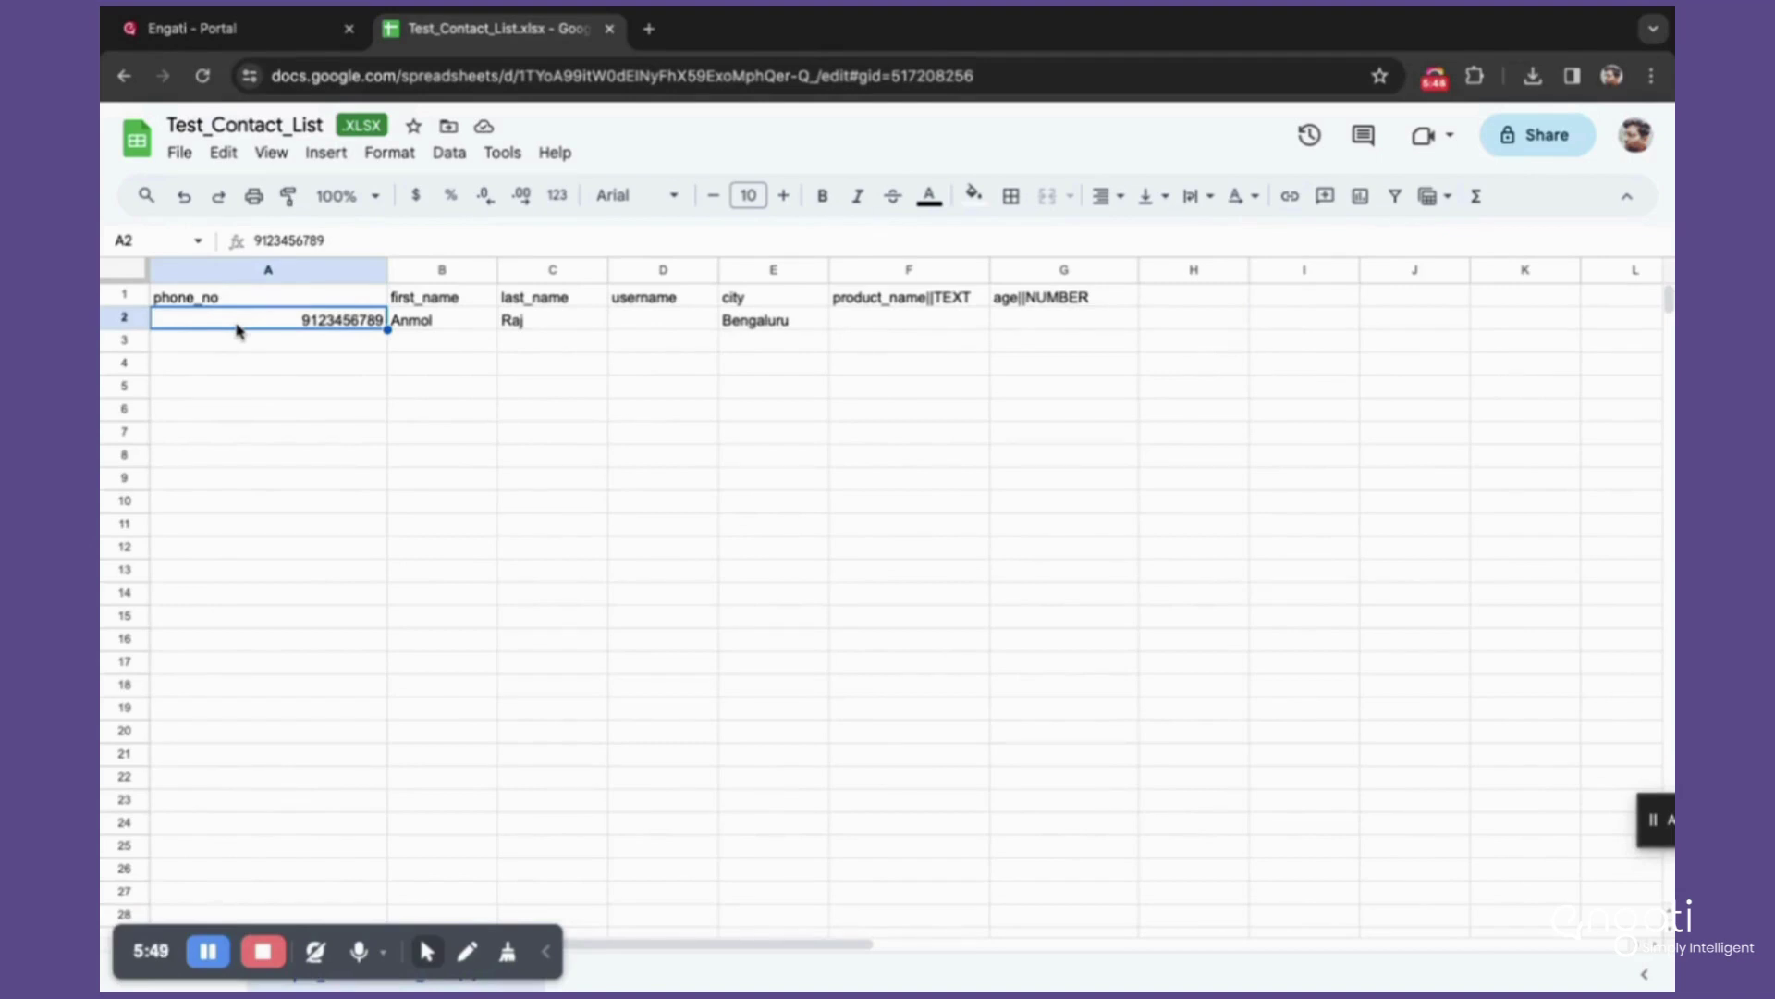
{"action": "left_click", "coordinate": [262, 40]}
Step: Set Engati's import form to a single-country list with India as the country
{"action": "left_click", "coordinate": [1380, 236]}
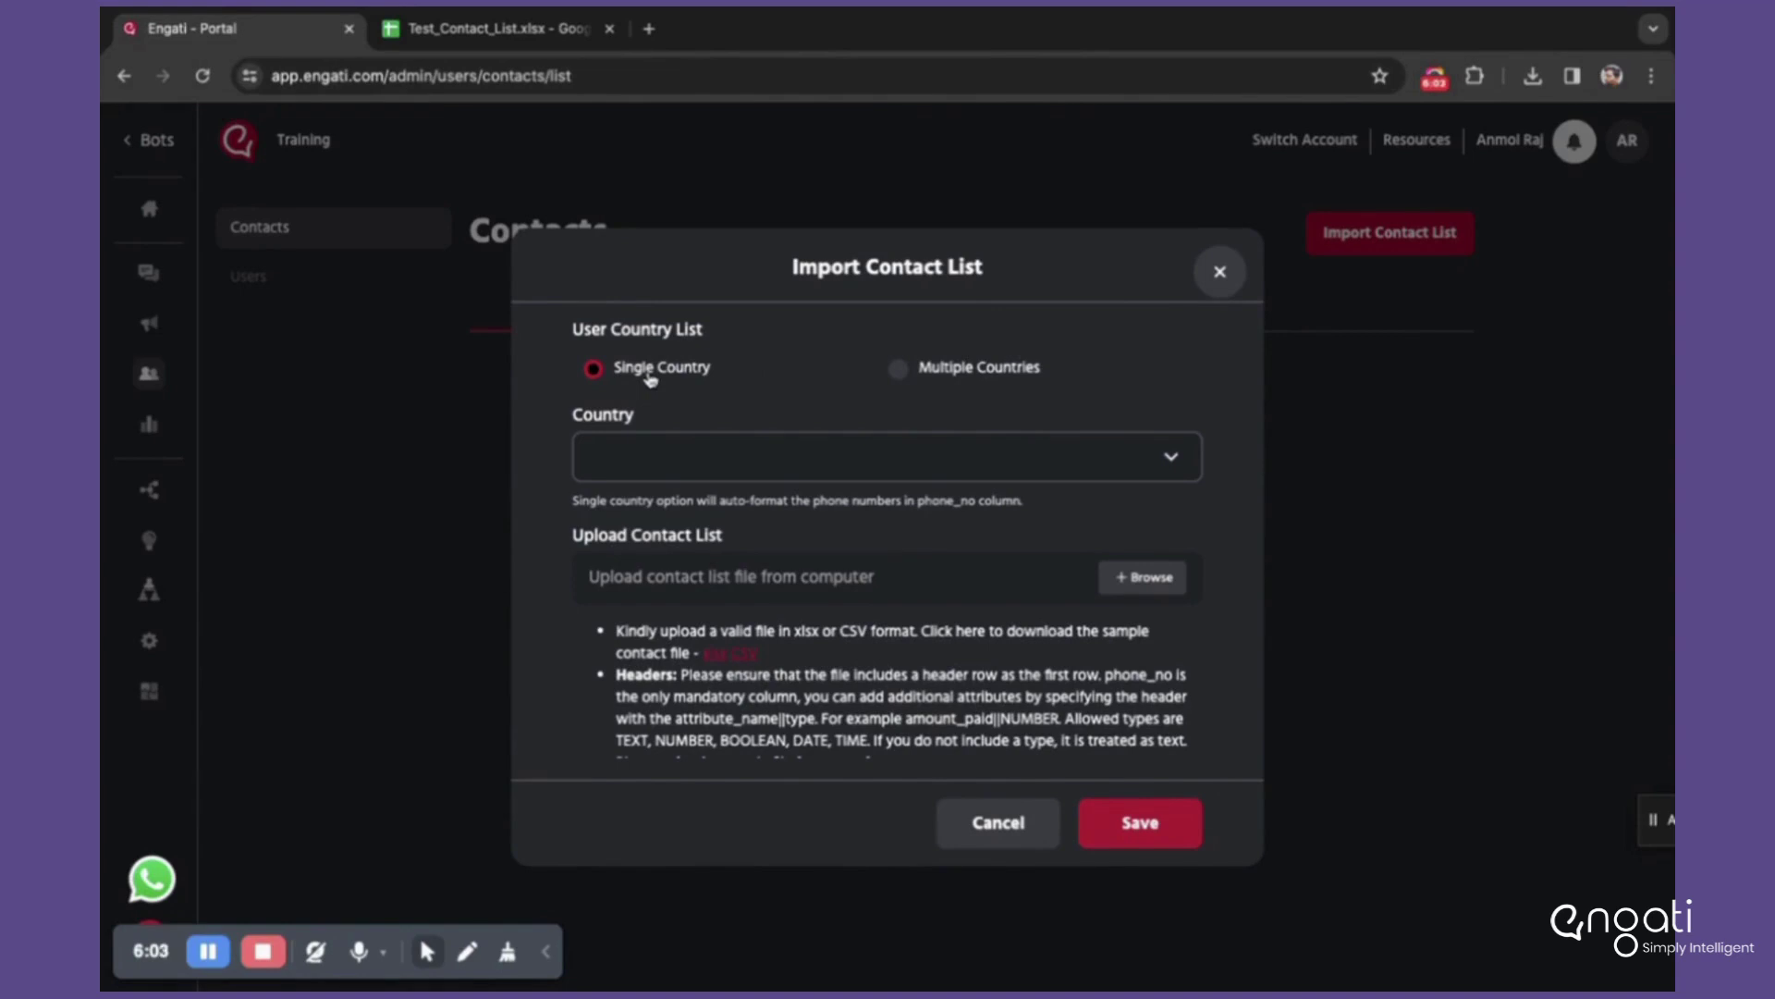
{"action": "left_click", "coordinate": [901, 369]}
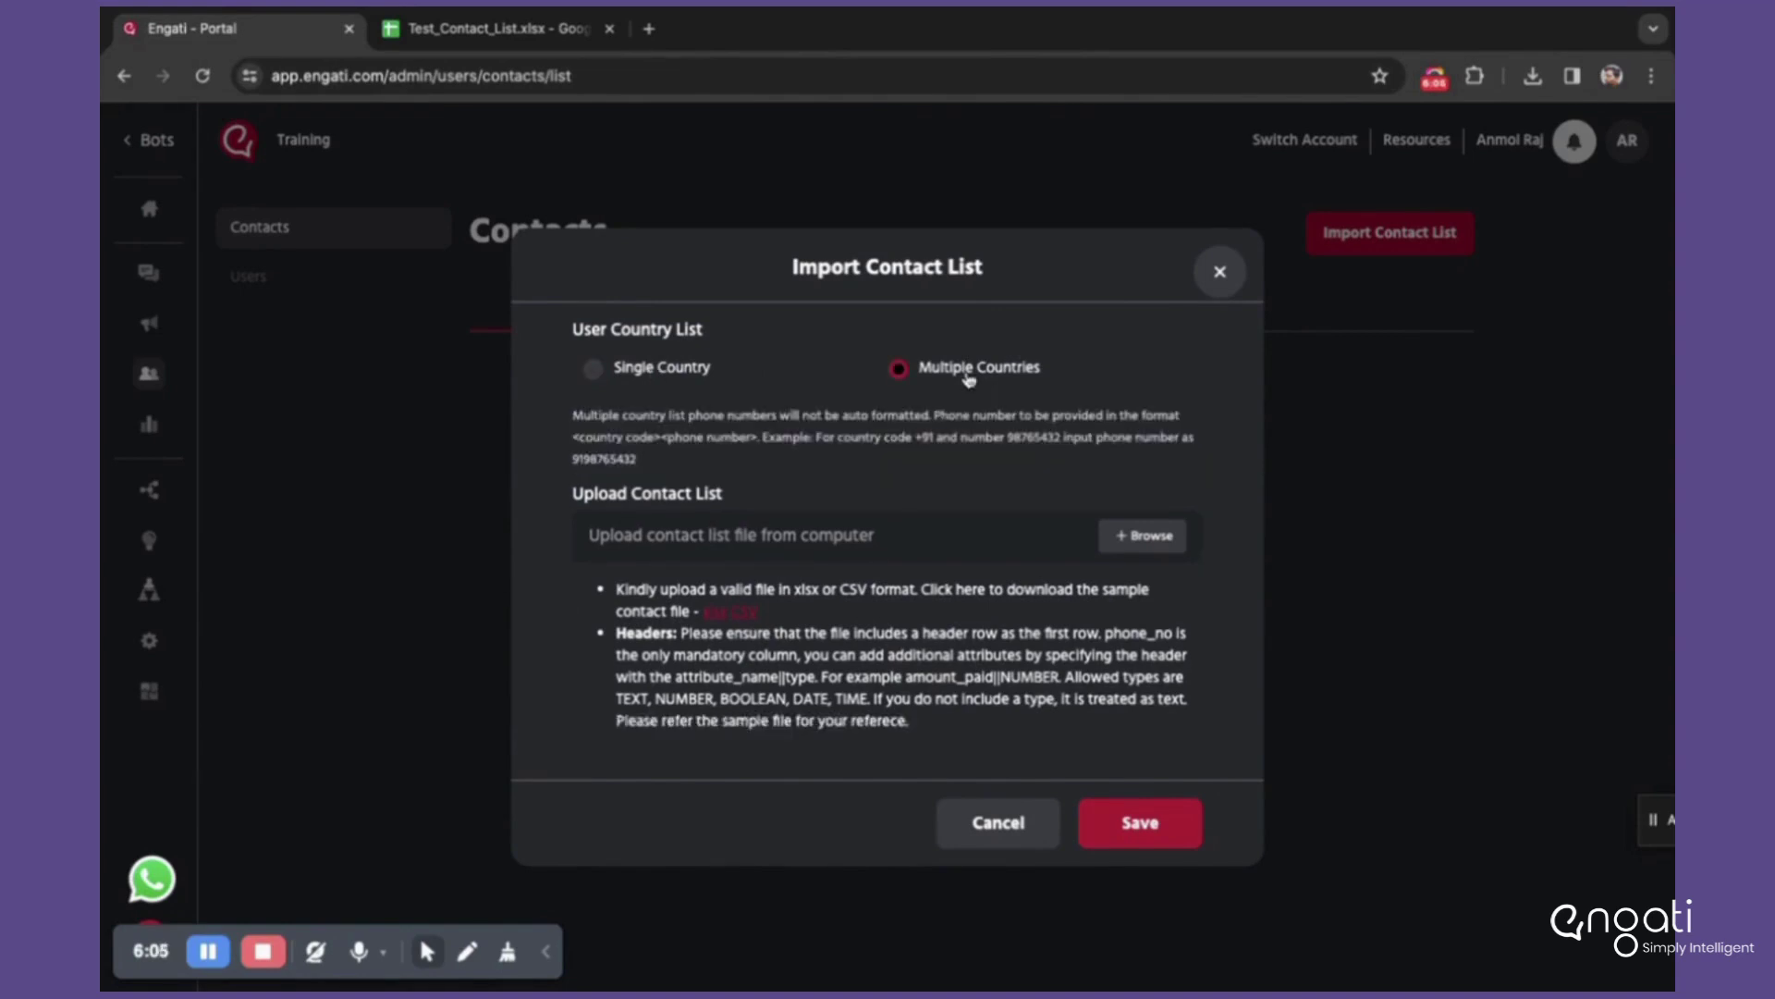
{"action": "left_click", "coordinate": [594, 369]}
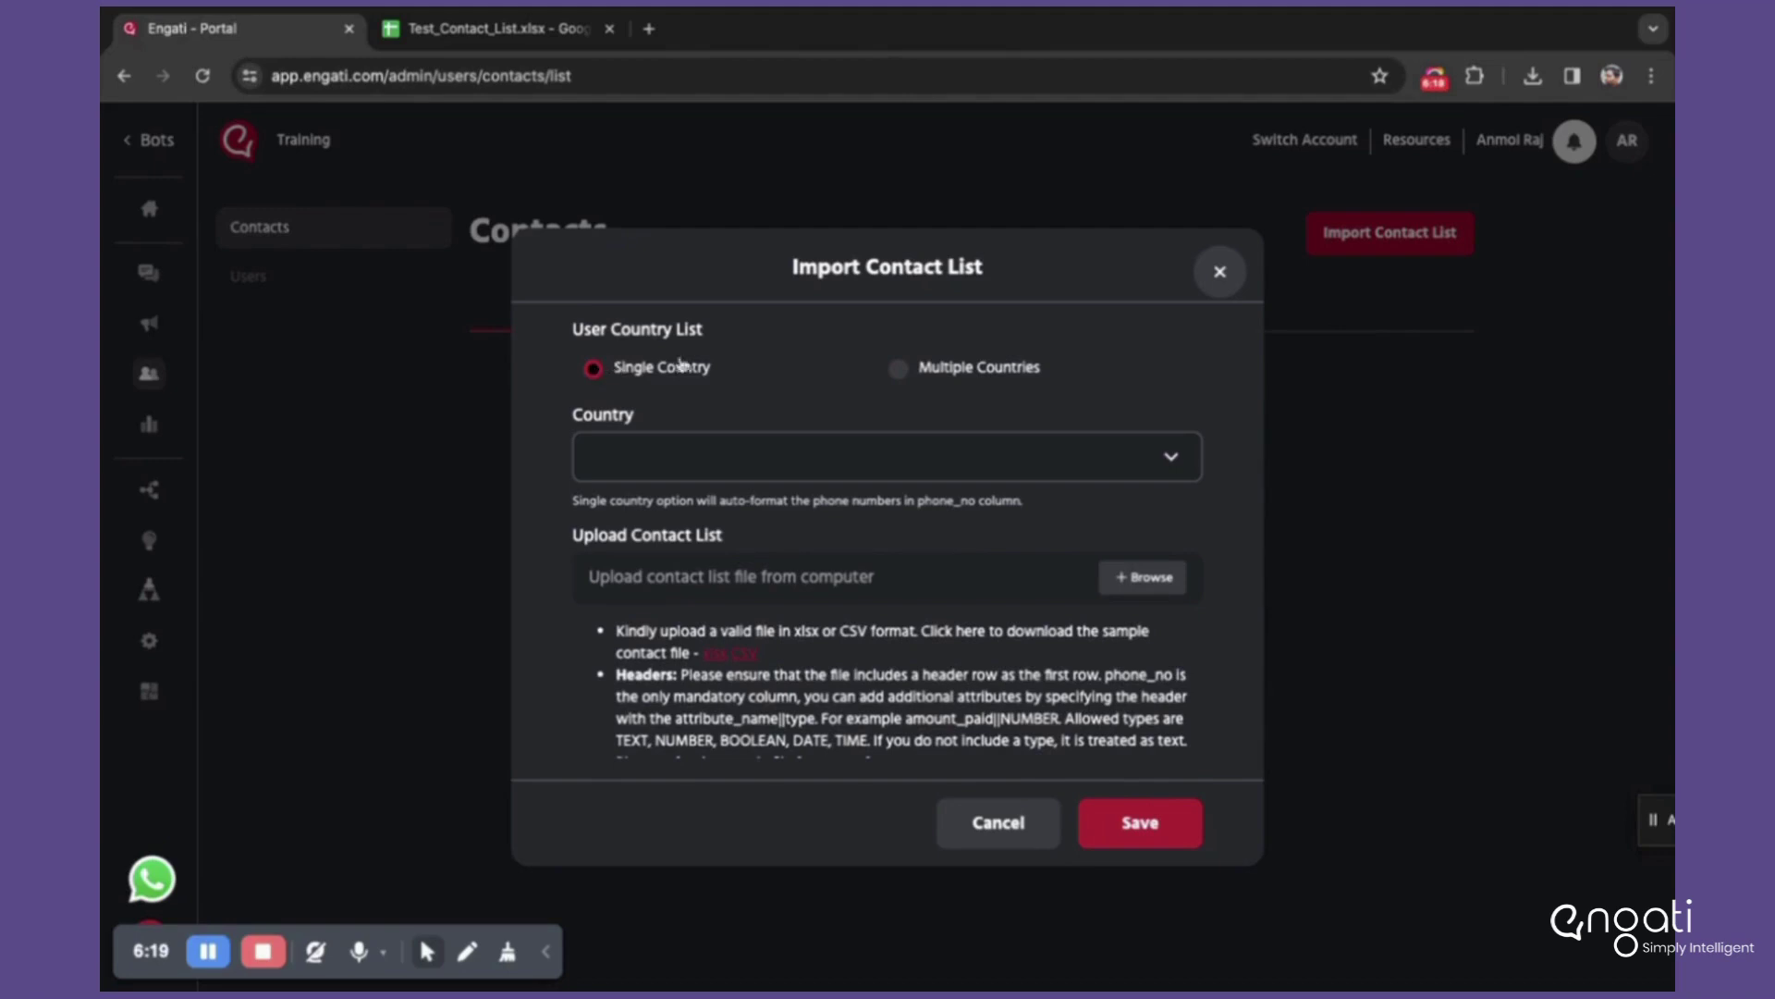
{"action": "left_click", "coordinate": [614, 441]}
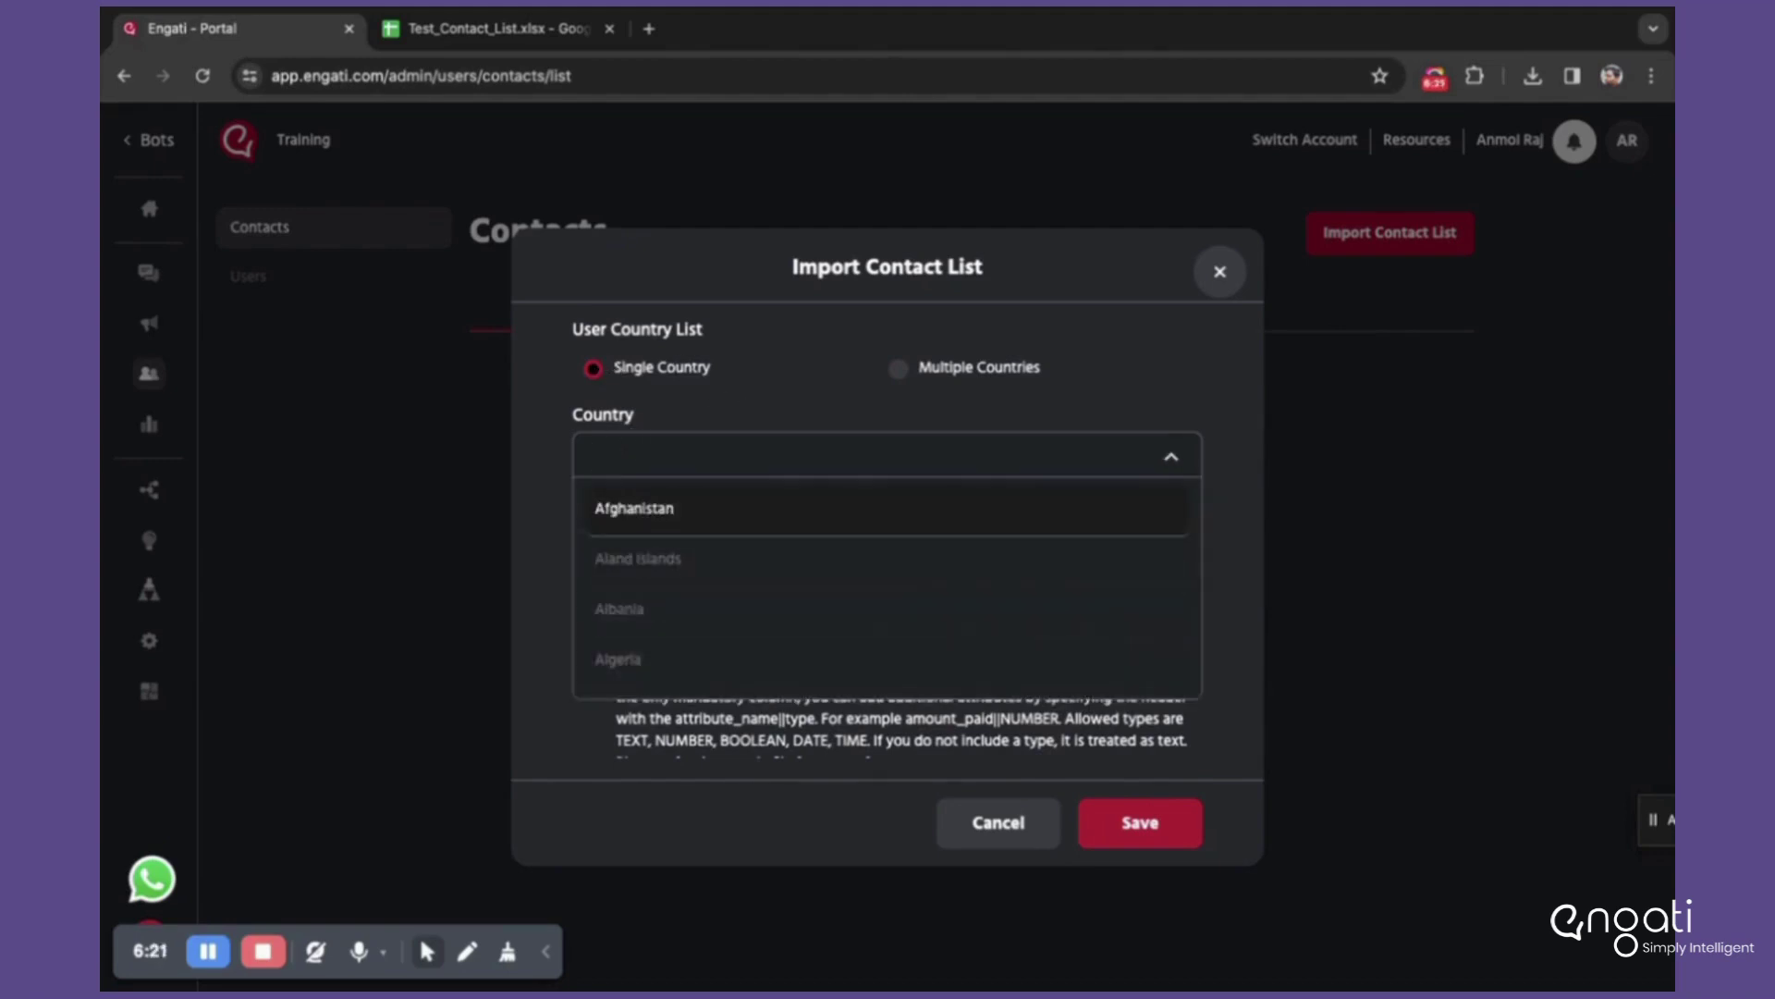
{"action": "type", "text": "india"}
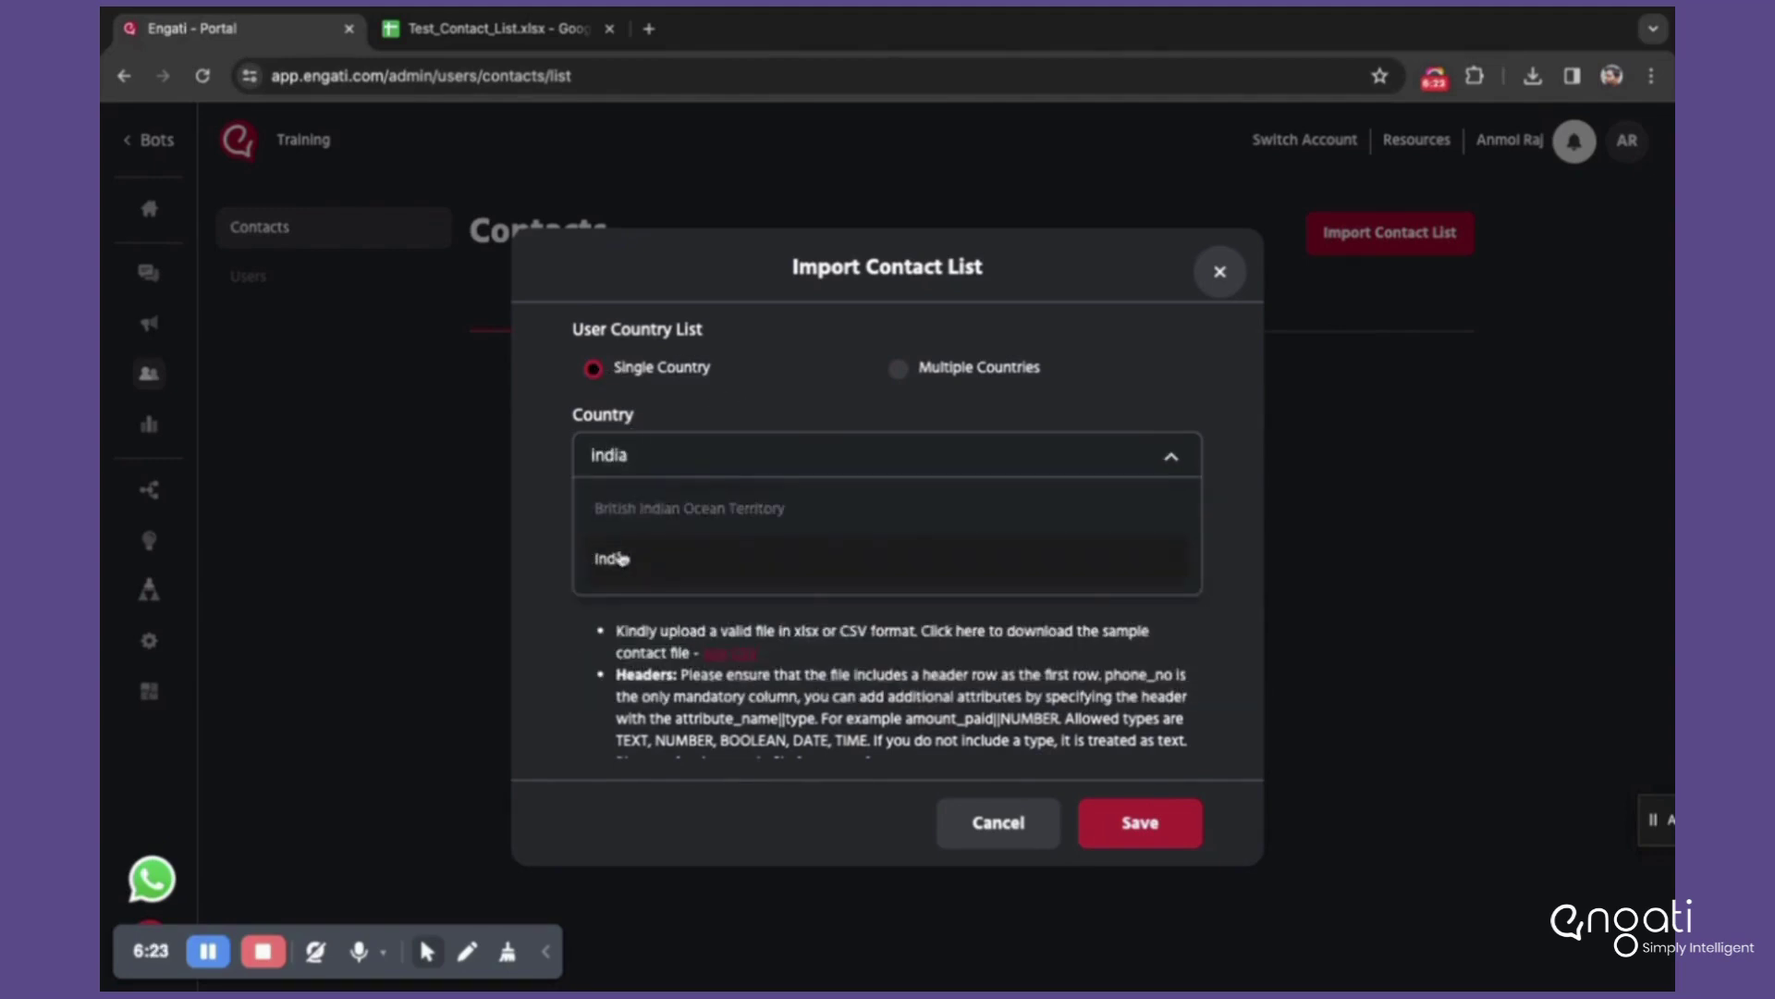
{"action": "left_click", "coordinate": [618, 554]}
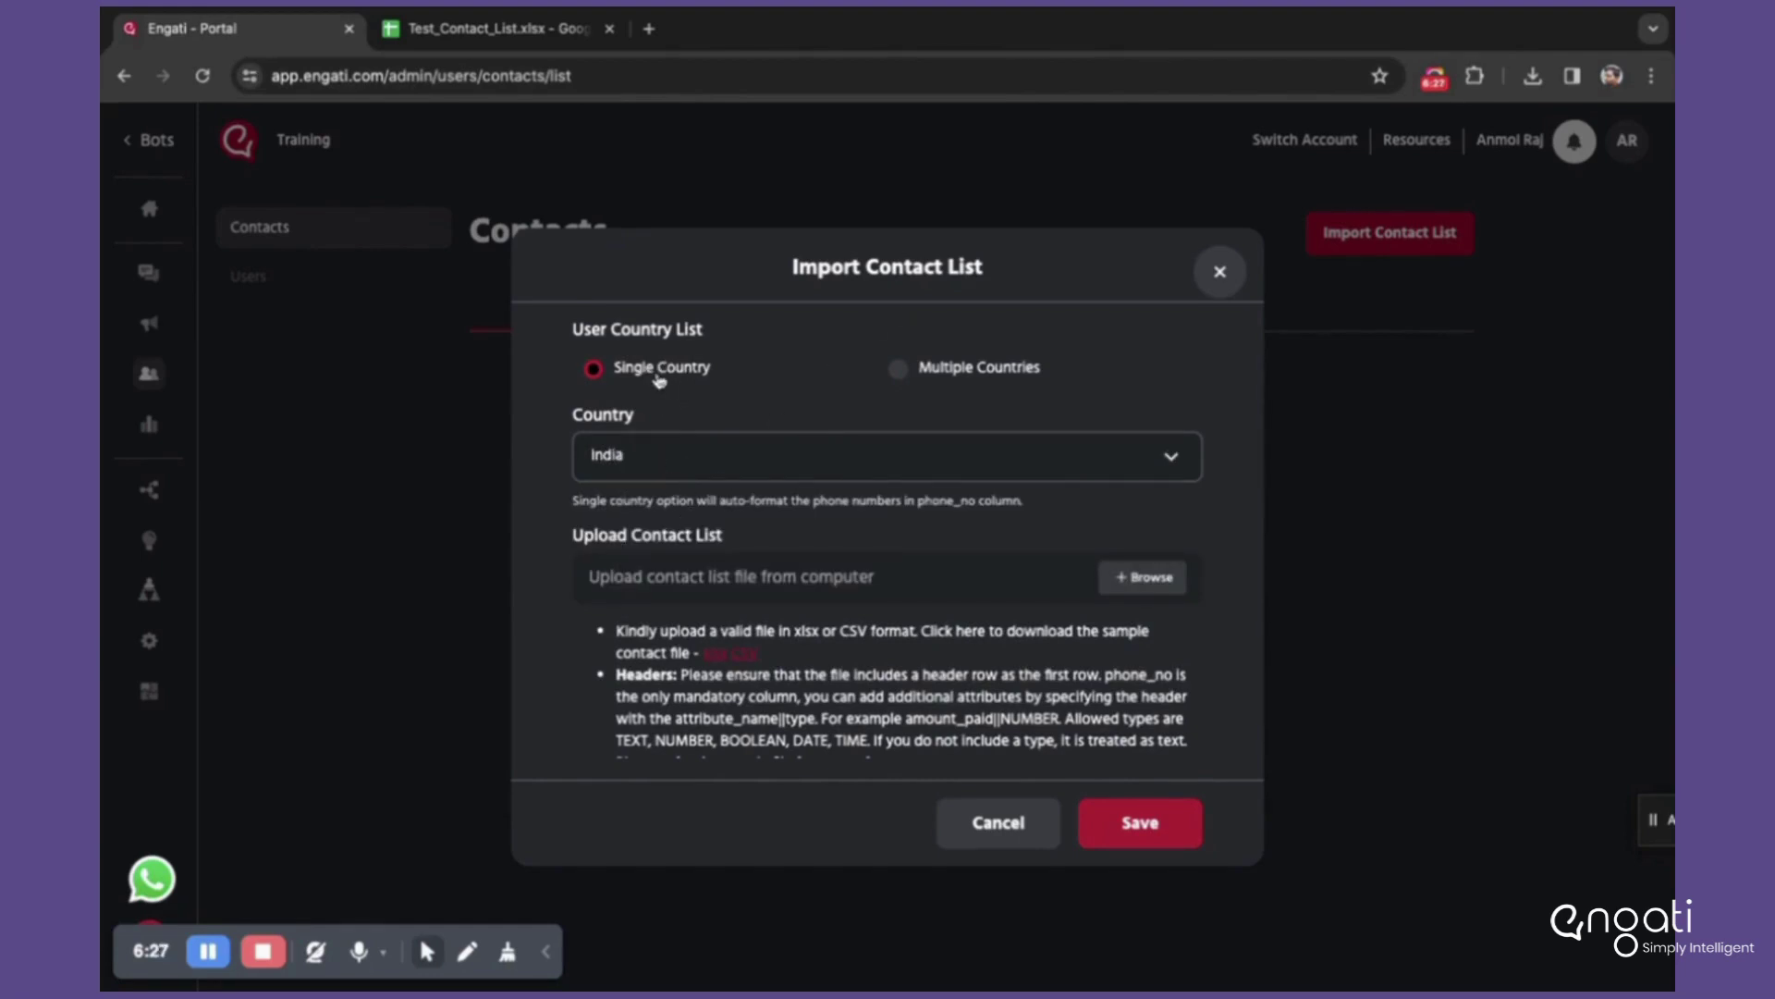
{"action": "left_click", "coordinate": [471, 33]}
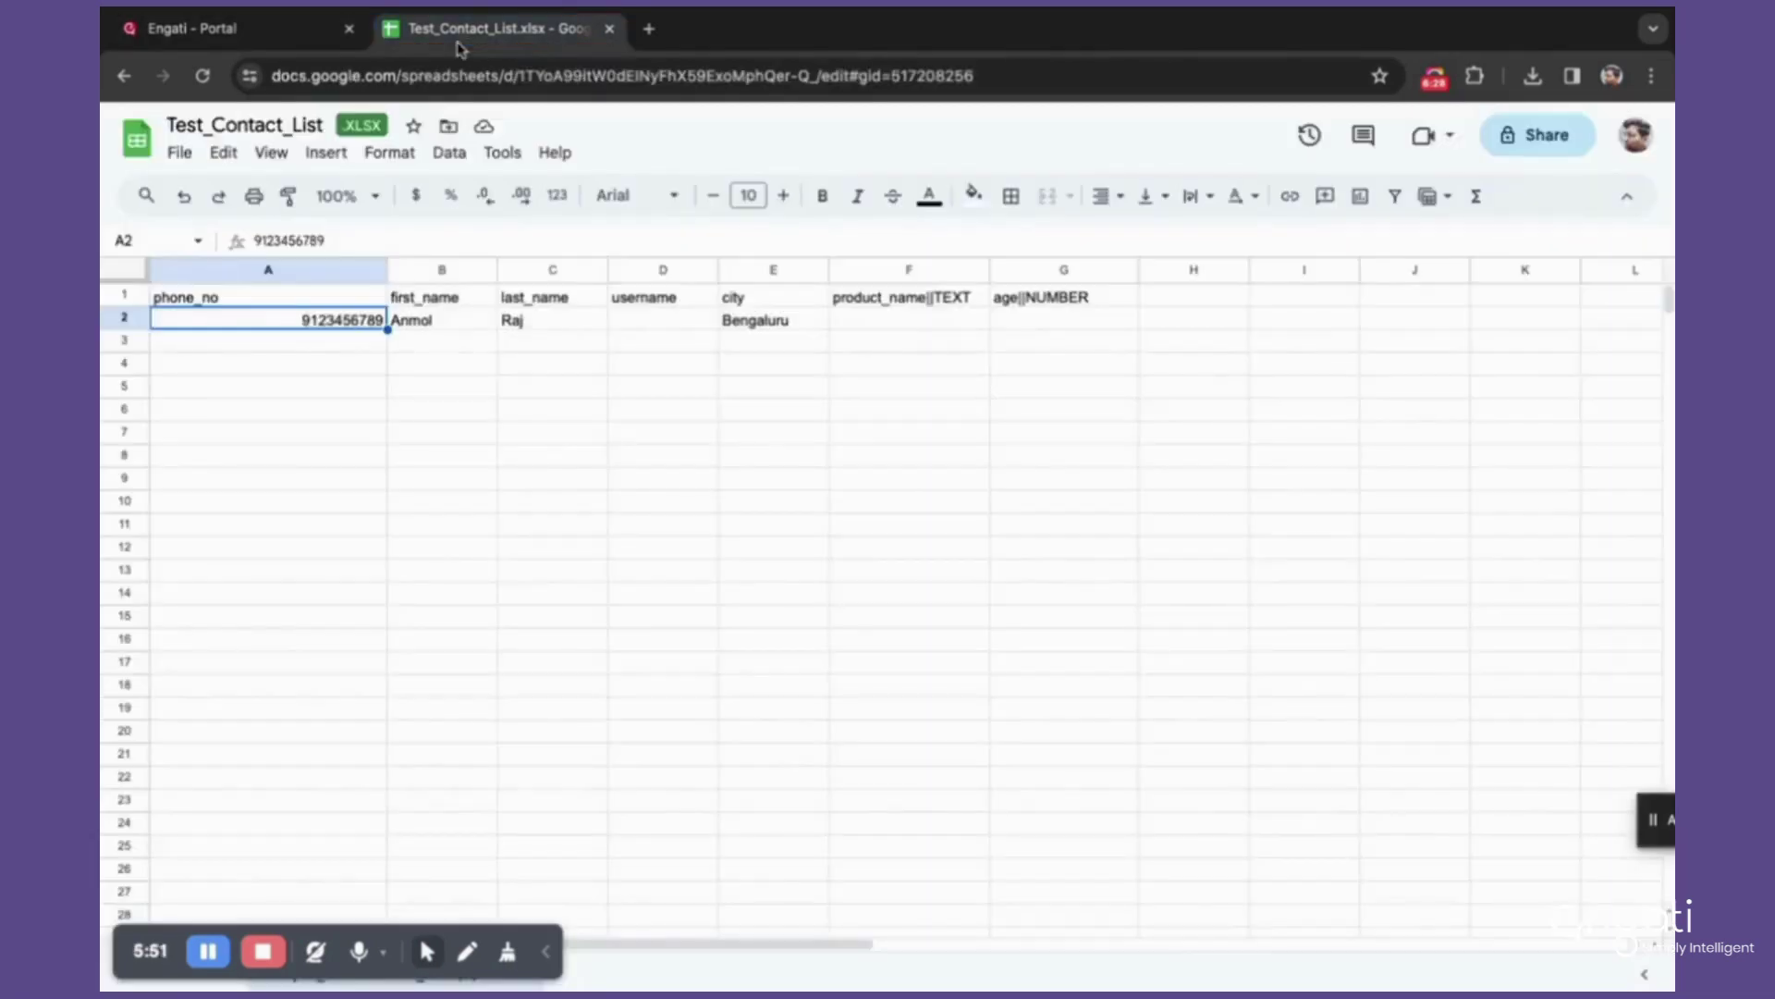
Step: Check cell A2 in the sheet, then switch the Engati import form to Multiple Countries
{"action": "double_click", "coordinate": [269, 320]}
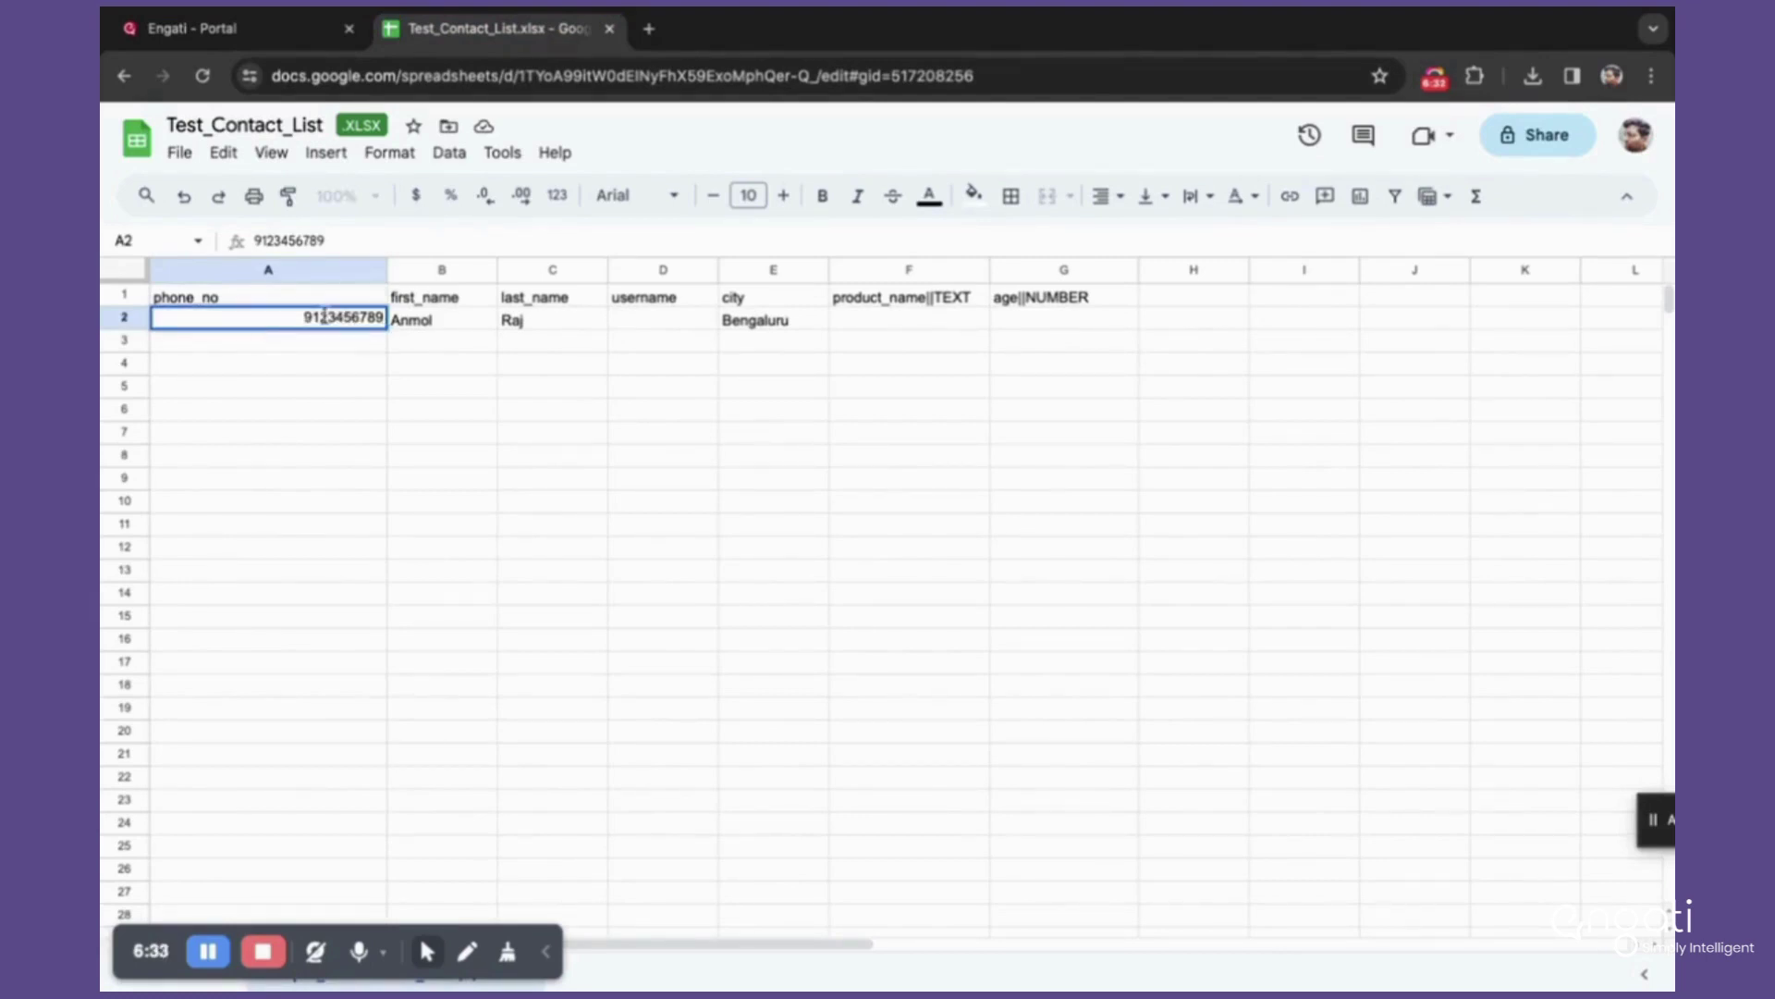
{"action": "left_click", "coordinate": [304, 35]}
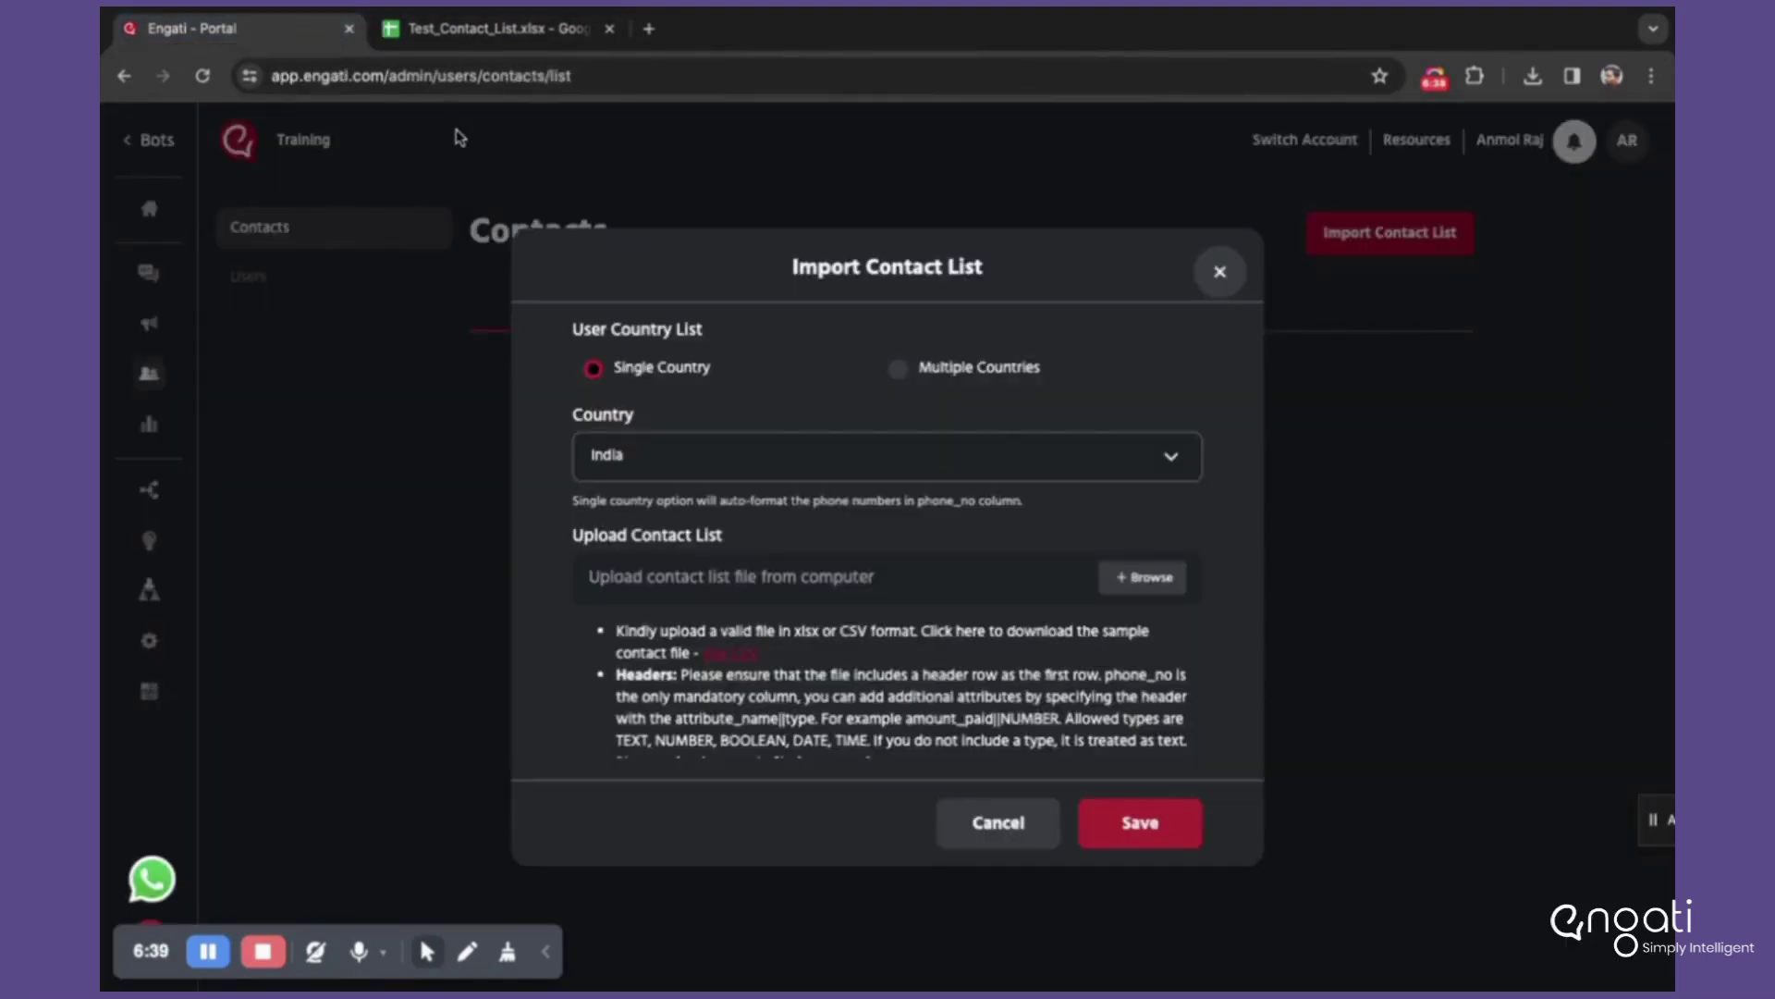
{"action": "left_click", "coordinate": [453, 30]}
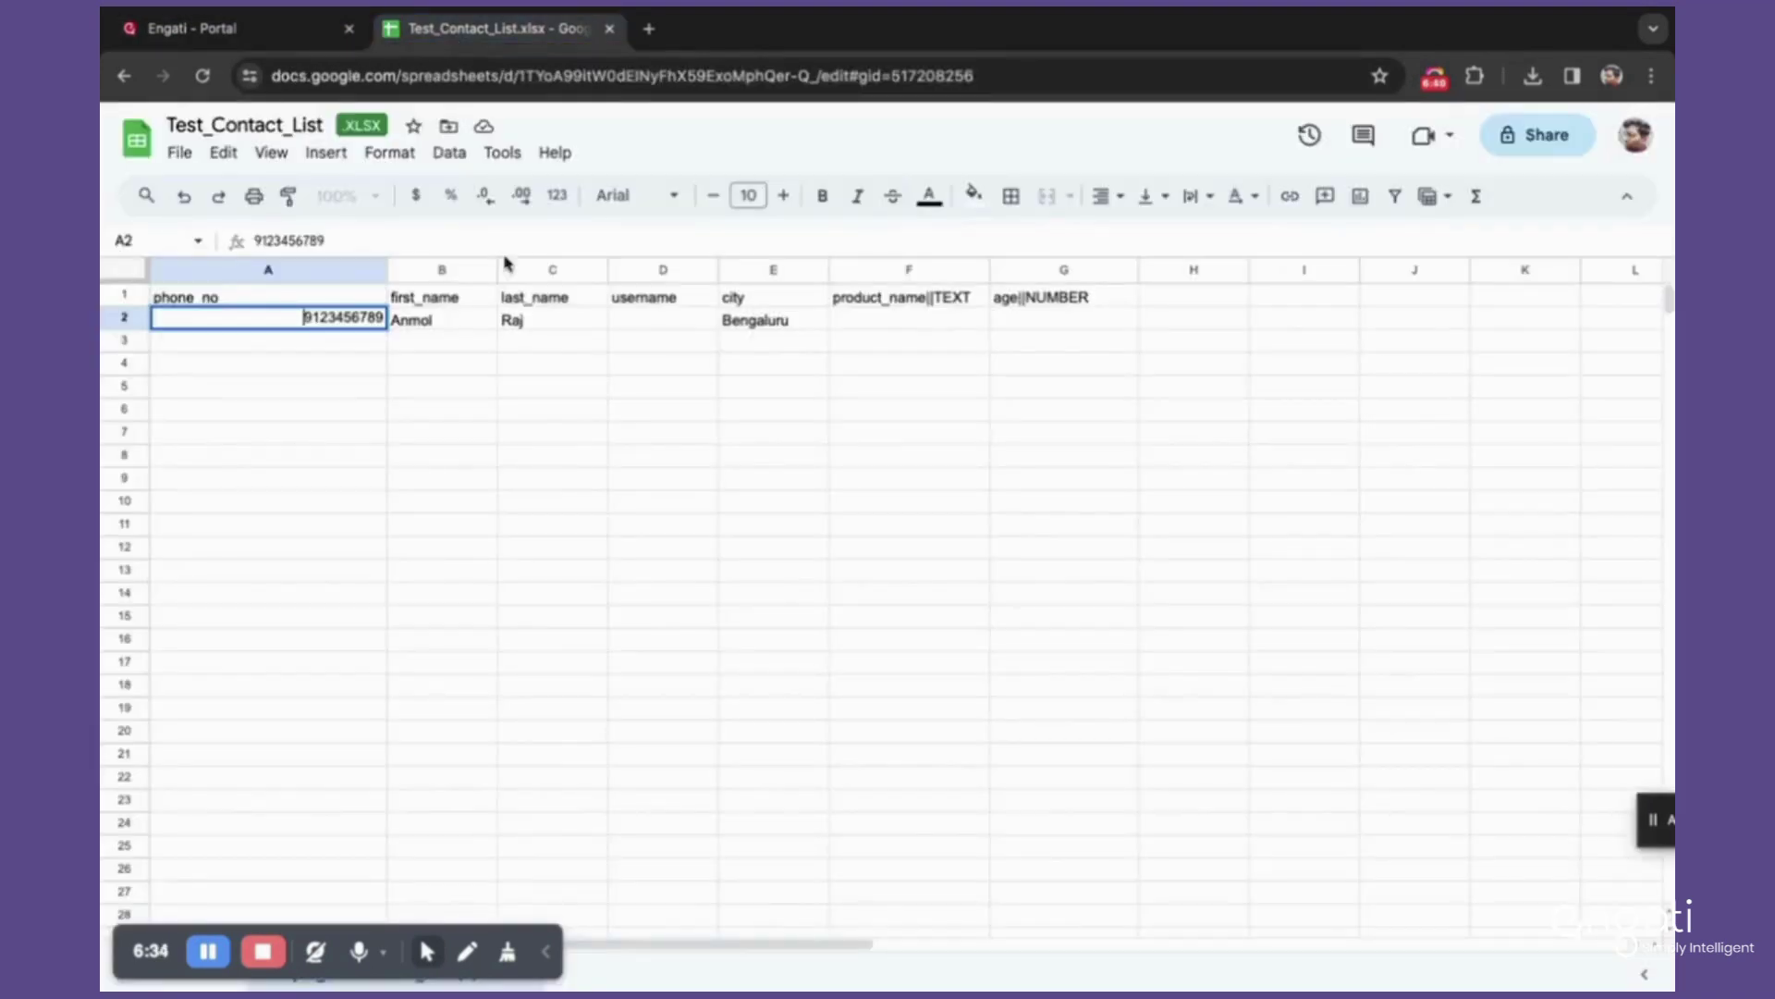
{"action": "left_click", "coordinate": [335, 438]}
{"action": "left_click", "coordinate": [310, 37]}
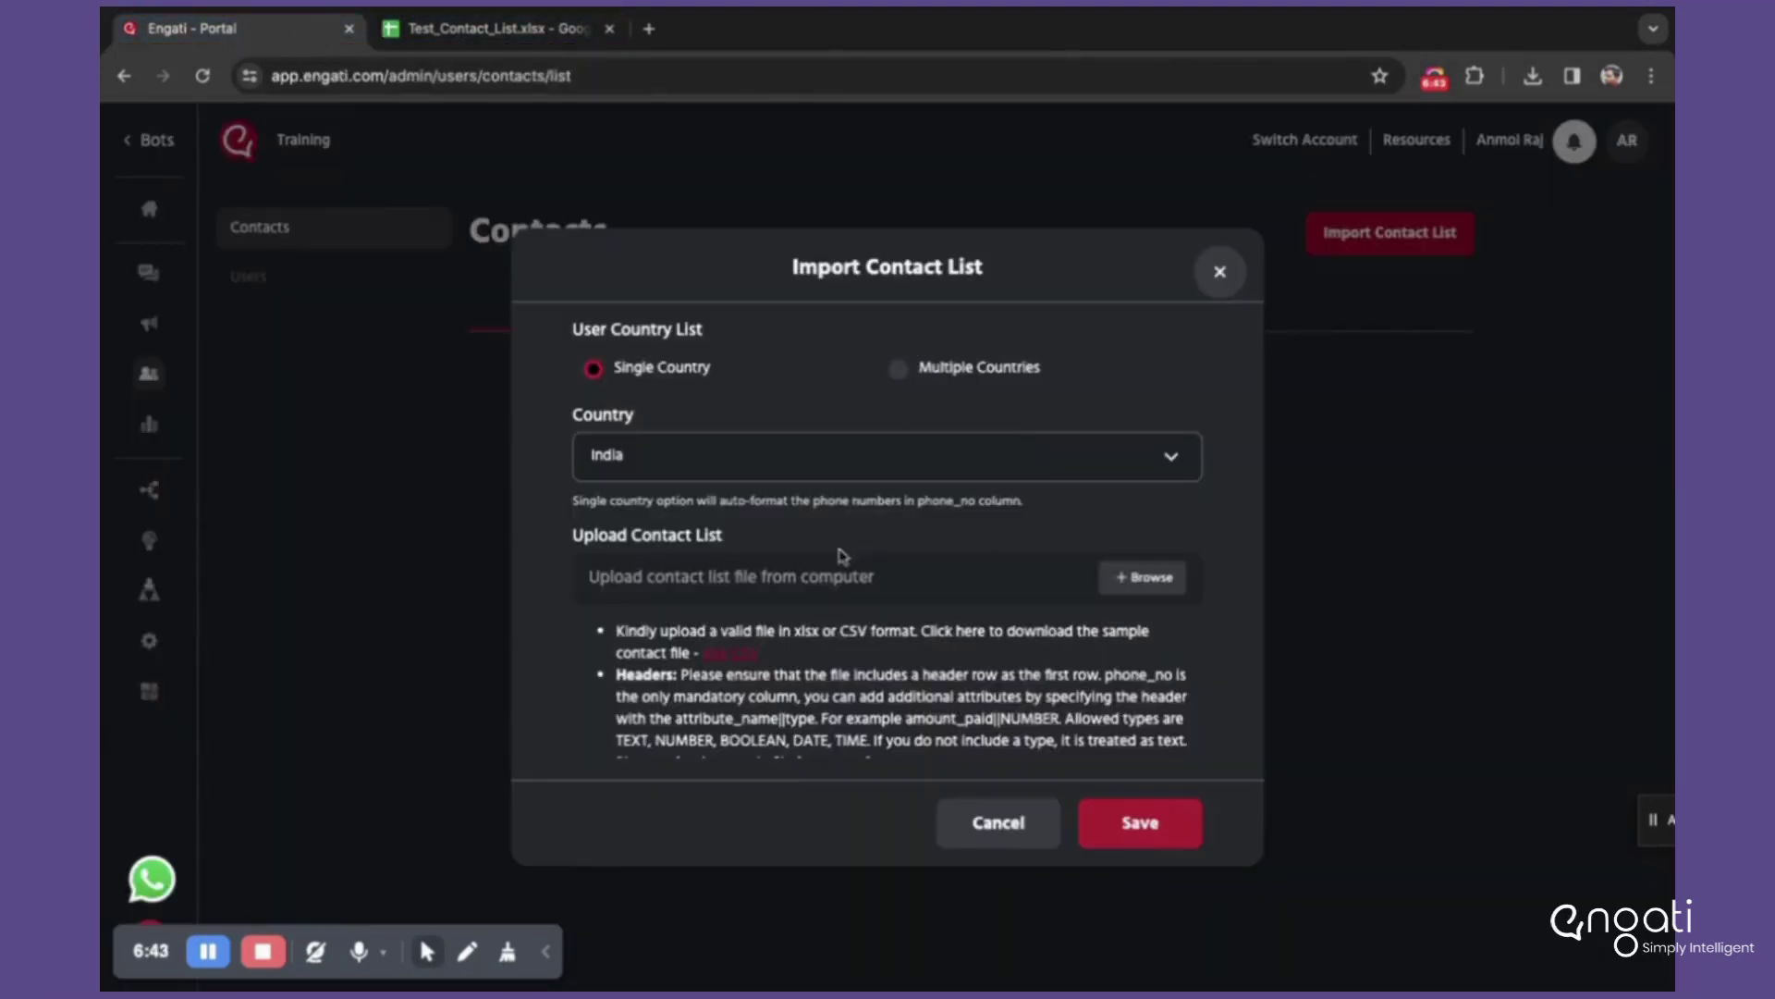
{"action": "left_click", "coordinate": [895, 370]}
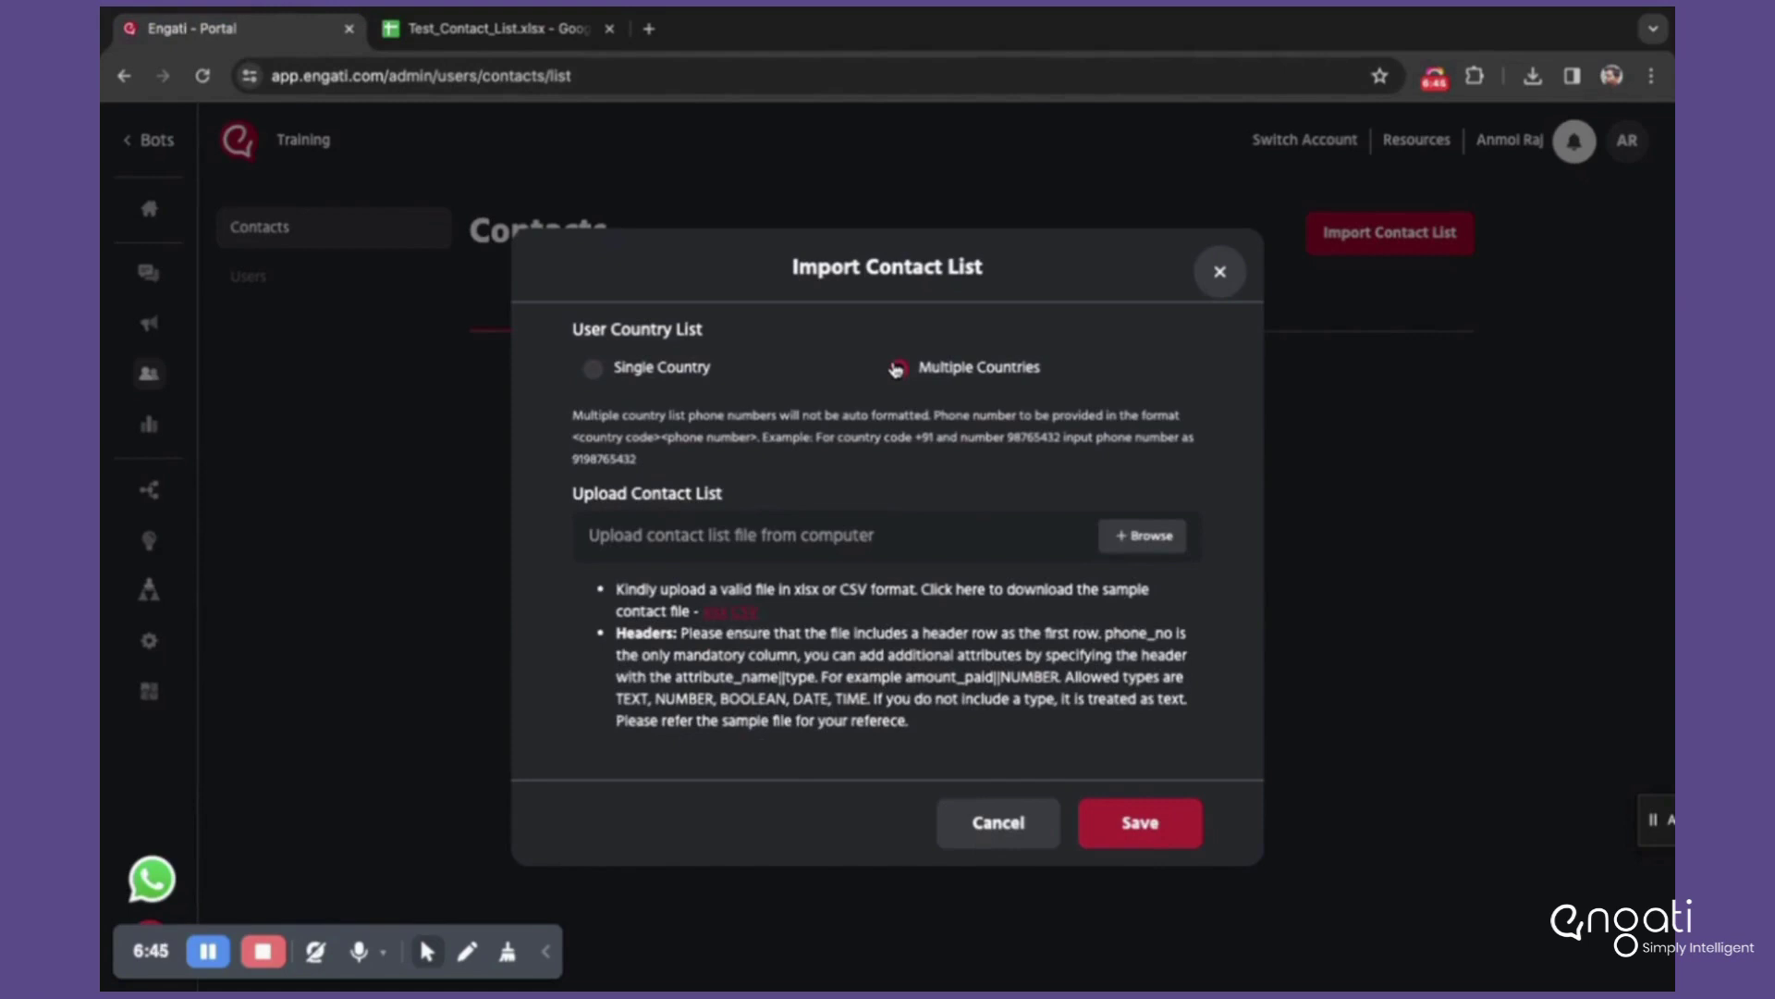
{"action": "left_click", "coordinate": [897, 369]}
Step: Prefix the phone number in A2 with the 91 country code
{"action": "left_click", "coordinate": [492, 26]}
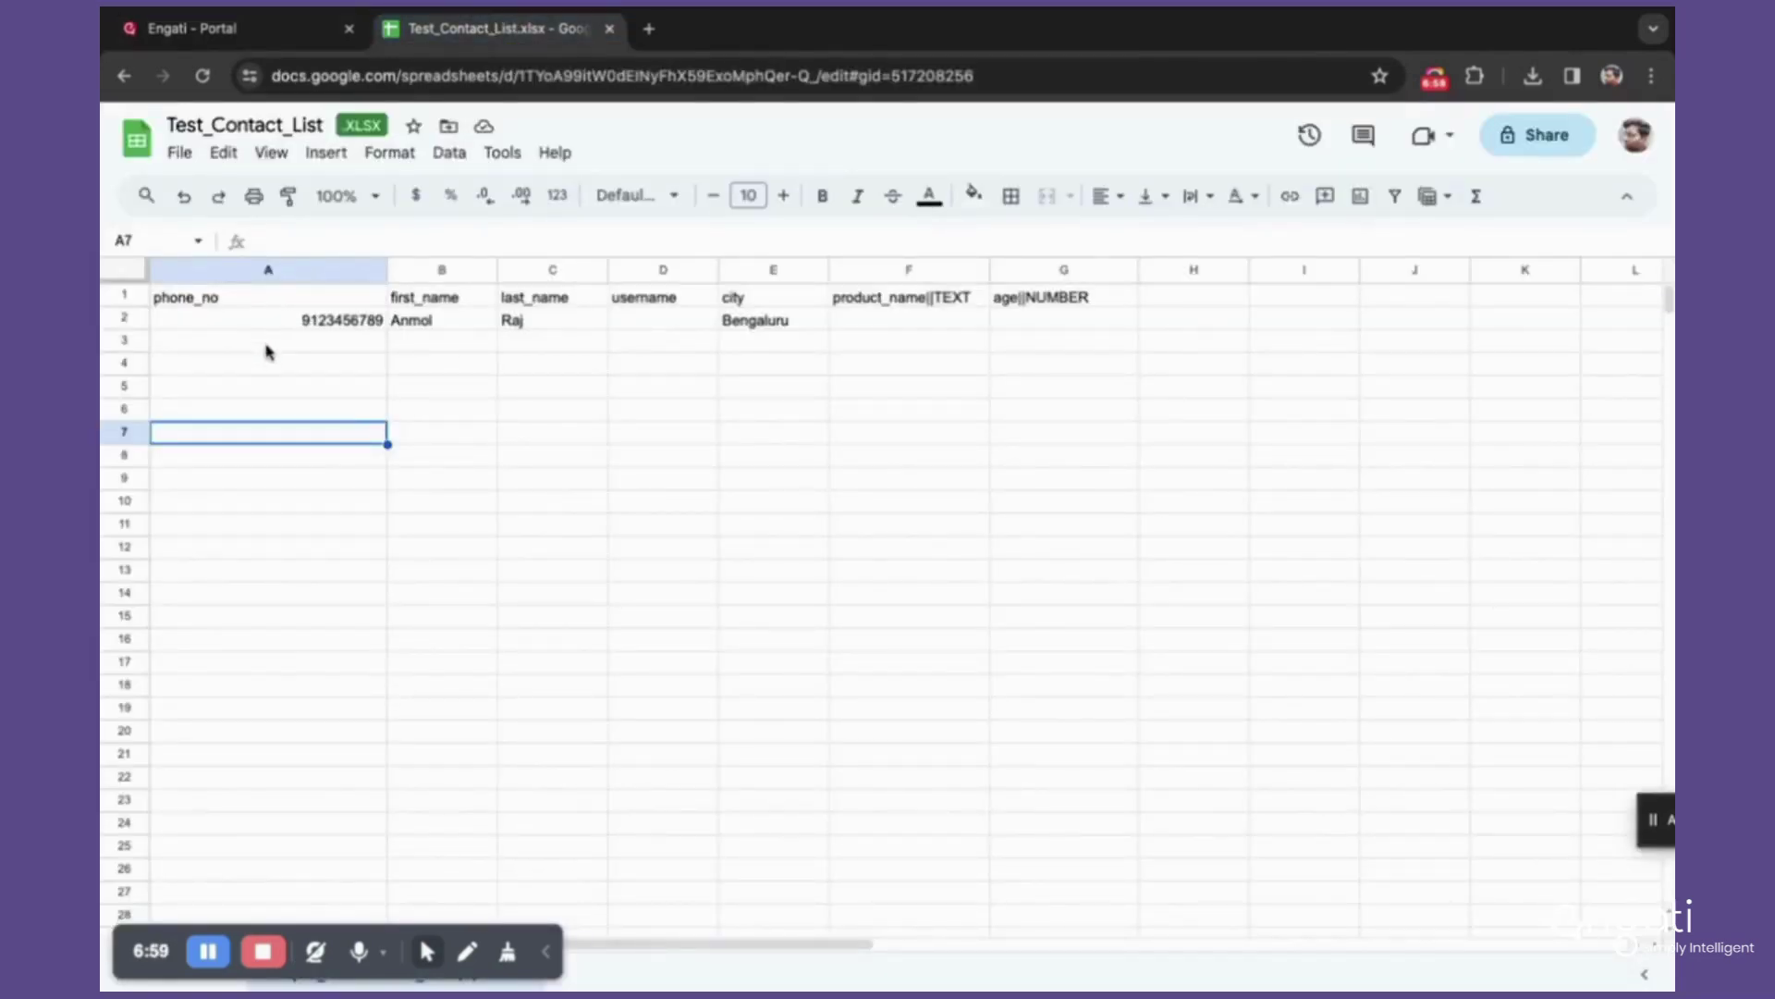
{"action": "left_click", "coordinate": [313, 326]}
{"action": "double_click", "coordinate": [291, 320]}
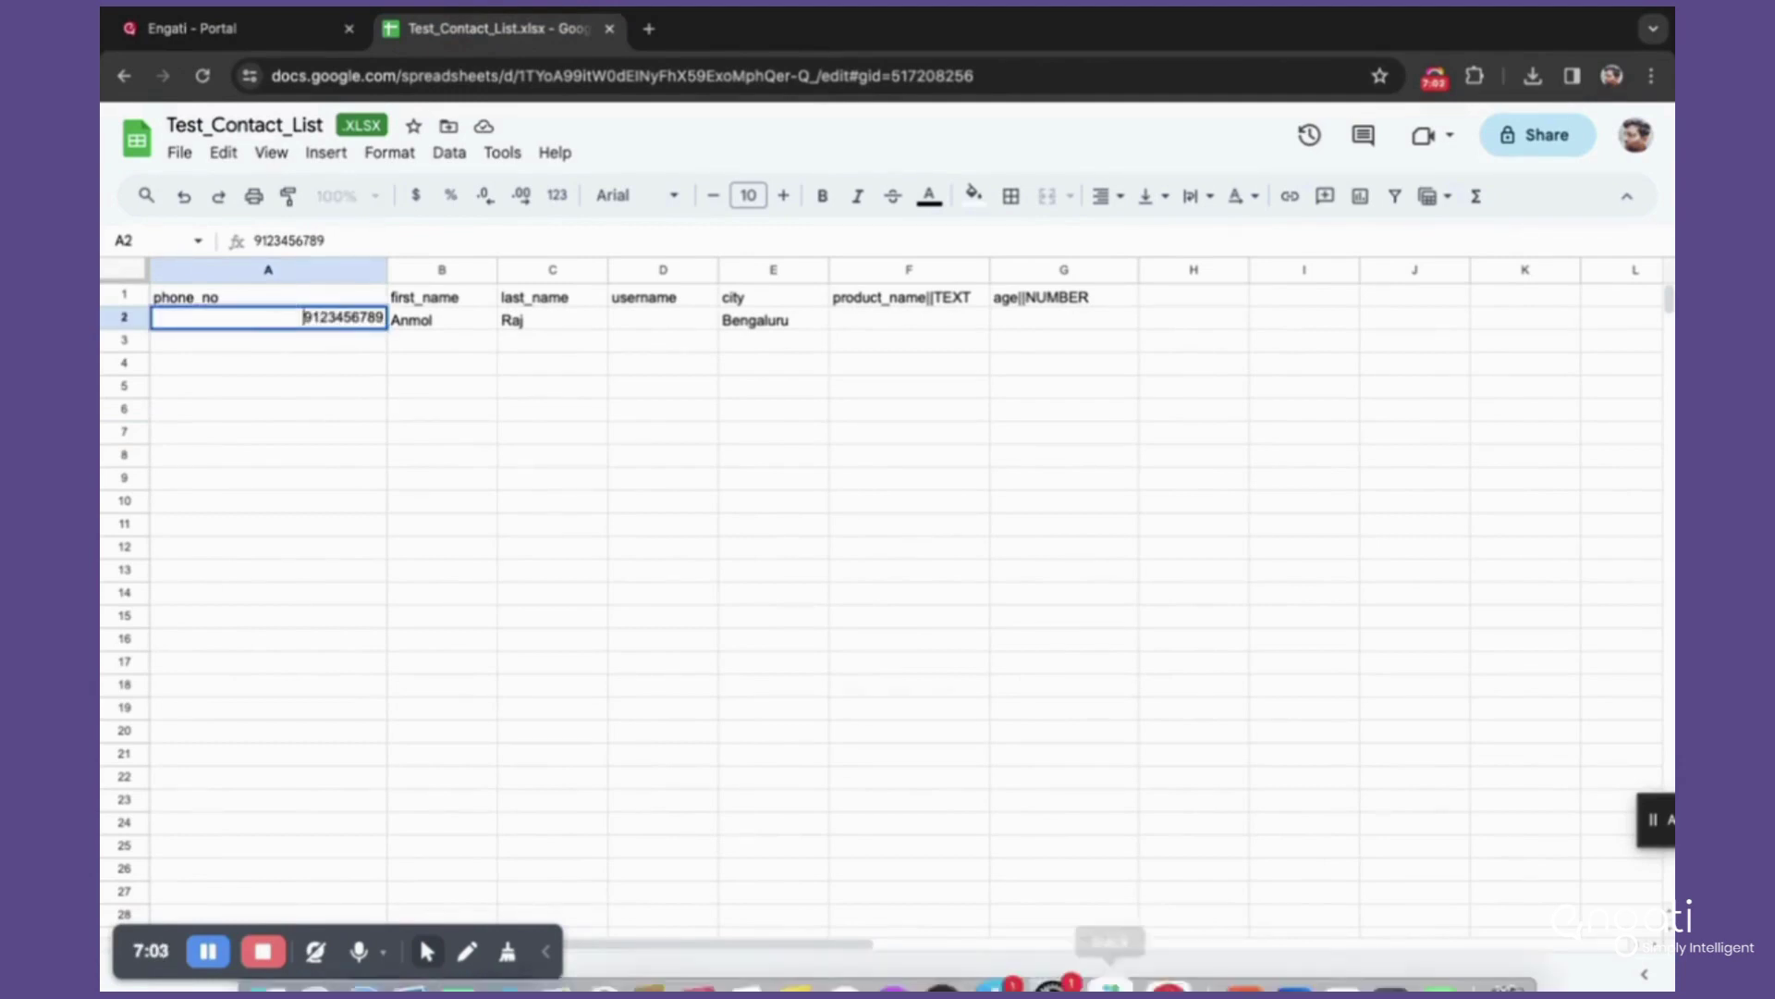
{"action": "mouse_move", "coordinate": [1125, 934]}
{"action": "type", "text": "91"}
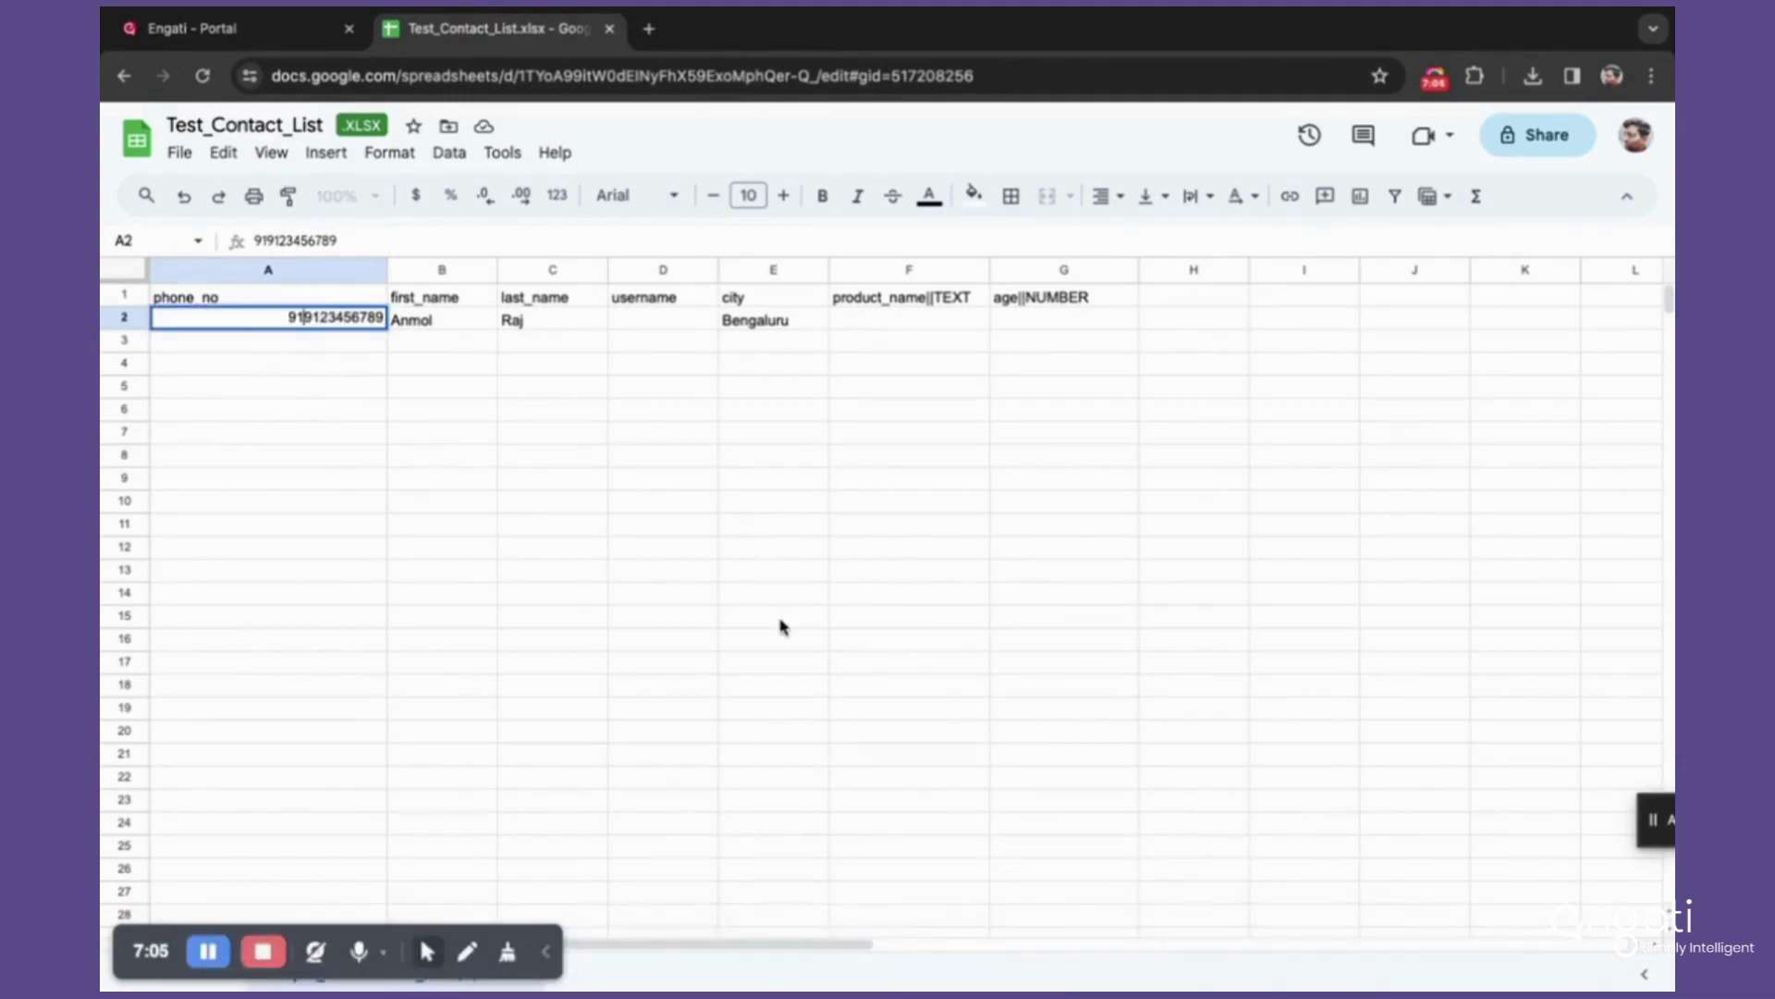
{"action": "left_click", "coordinate": [776, 618]}
Step: Correct the digits following the 91 country code in A2
{"action": "double_click", "coordinate": [294, 317]}
{"action": "type", "text": "+"}
{"action": "key", "text": "Escape"}
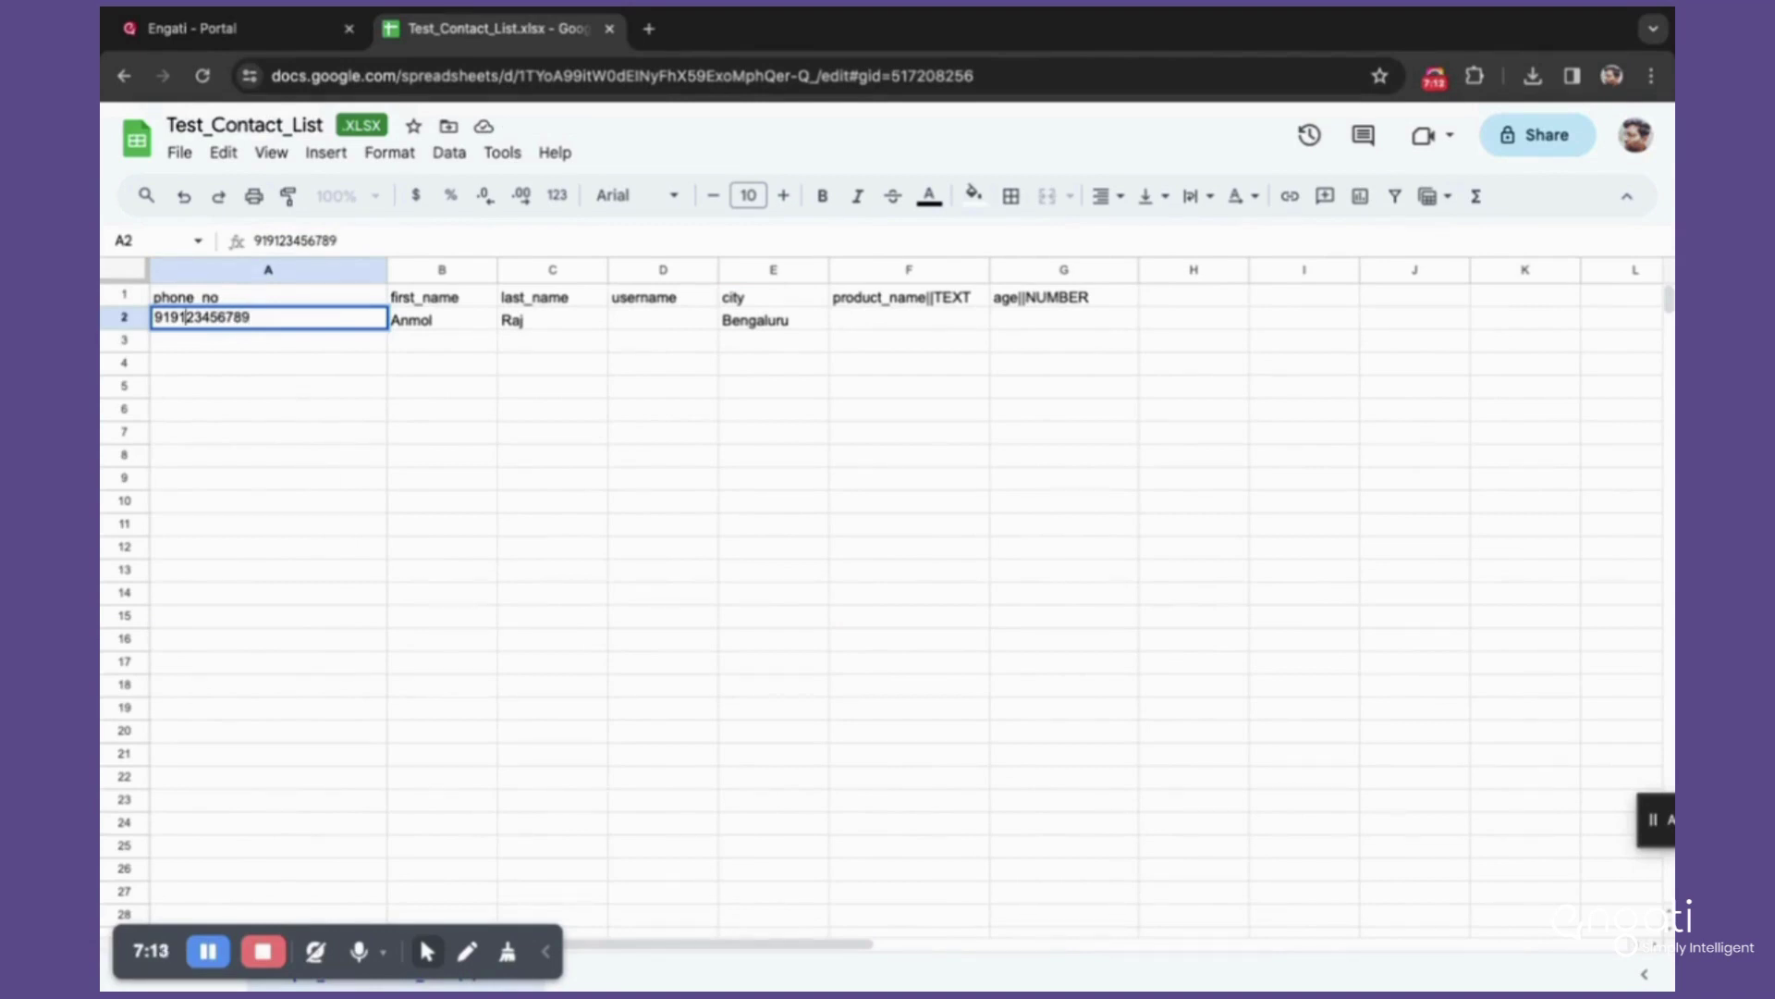
{"action": "double_click", "coordinate": [186, 318]}
{"action": "key", "text": "BackSpace"}
{"action": "key", "text": "BackSpace"}
{"action": "type", "text": "80"}
{"action": "left_click", "coordinate": [174, 317]}
{"action": "left_click", "coordinate": [153, 317]}
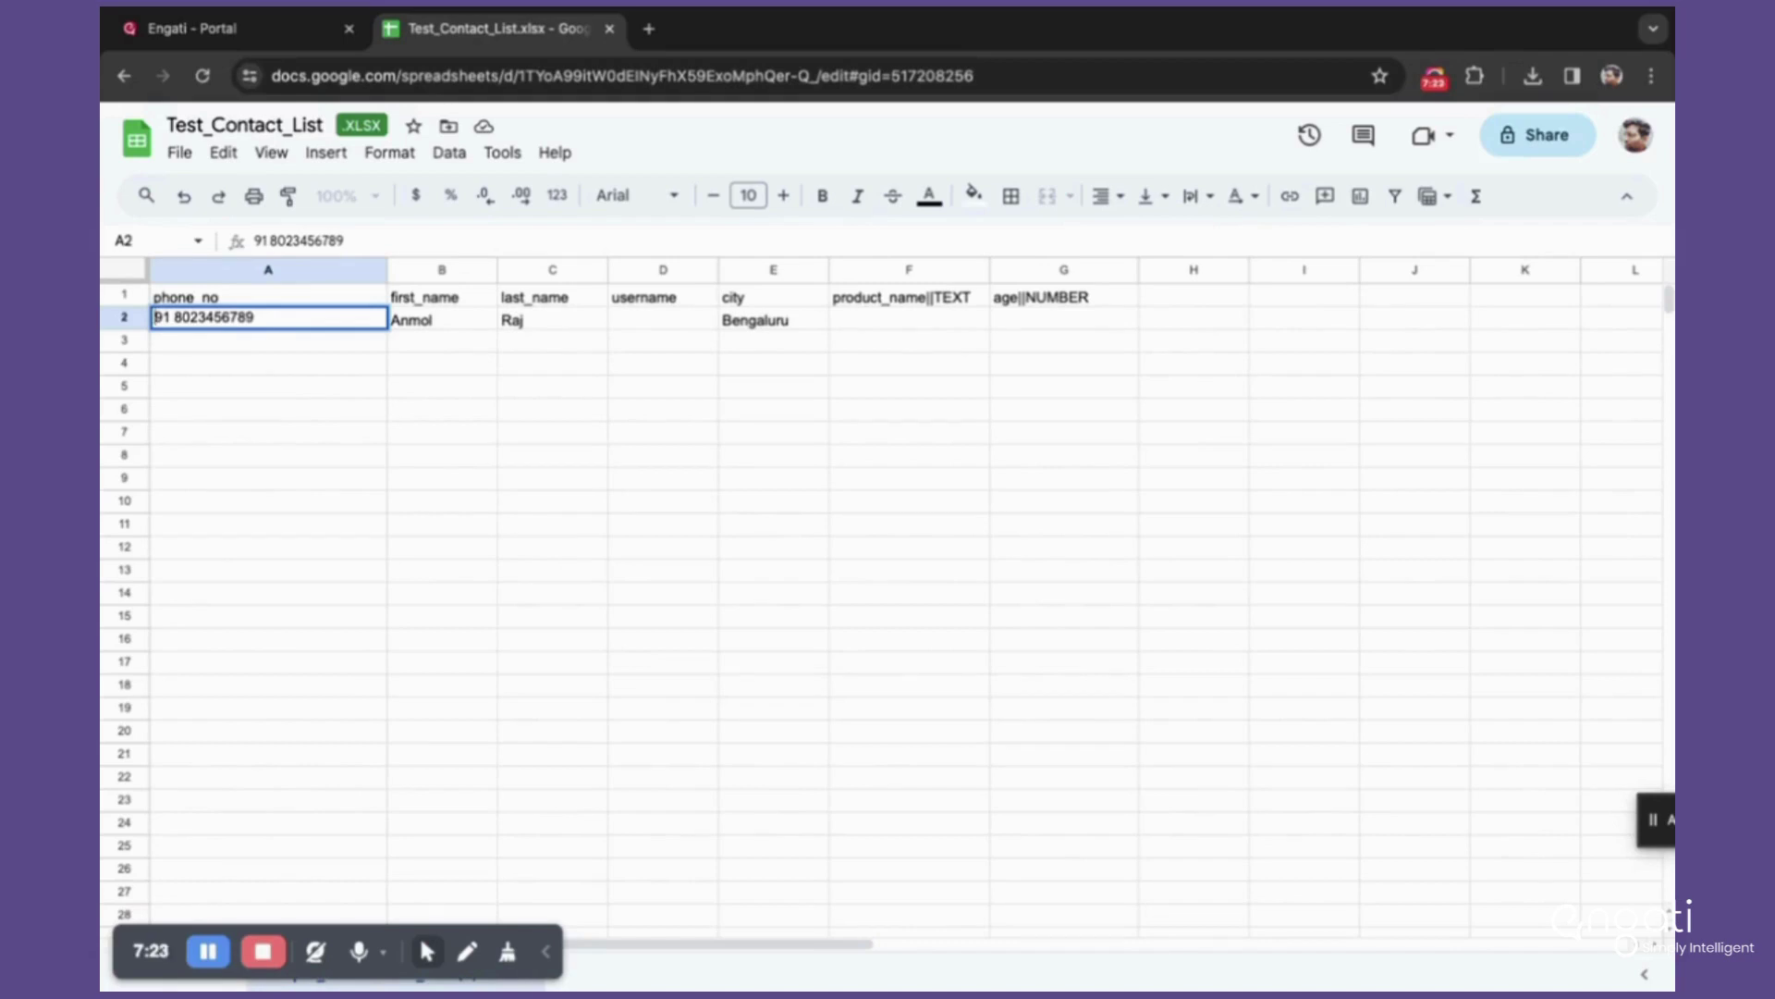
{"action": "key", "text": "End"}
{"action": "type", "text": "0"}
{"action": "key", "text": "BackSpace"}
{"action": "type", "text": "00"}
{"action": "key", "text": "BackSpace"}
{"action": "key", "text": "BackSpace"}
{"action": "double_click", "coordinate": [165, 316]}
{"action": "left_click_drag", "start_coordinate": [176, 316], "coordinate": [267, 317]}
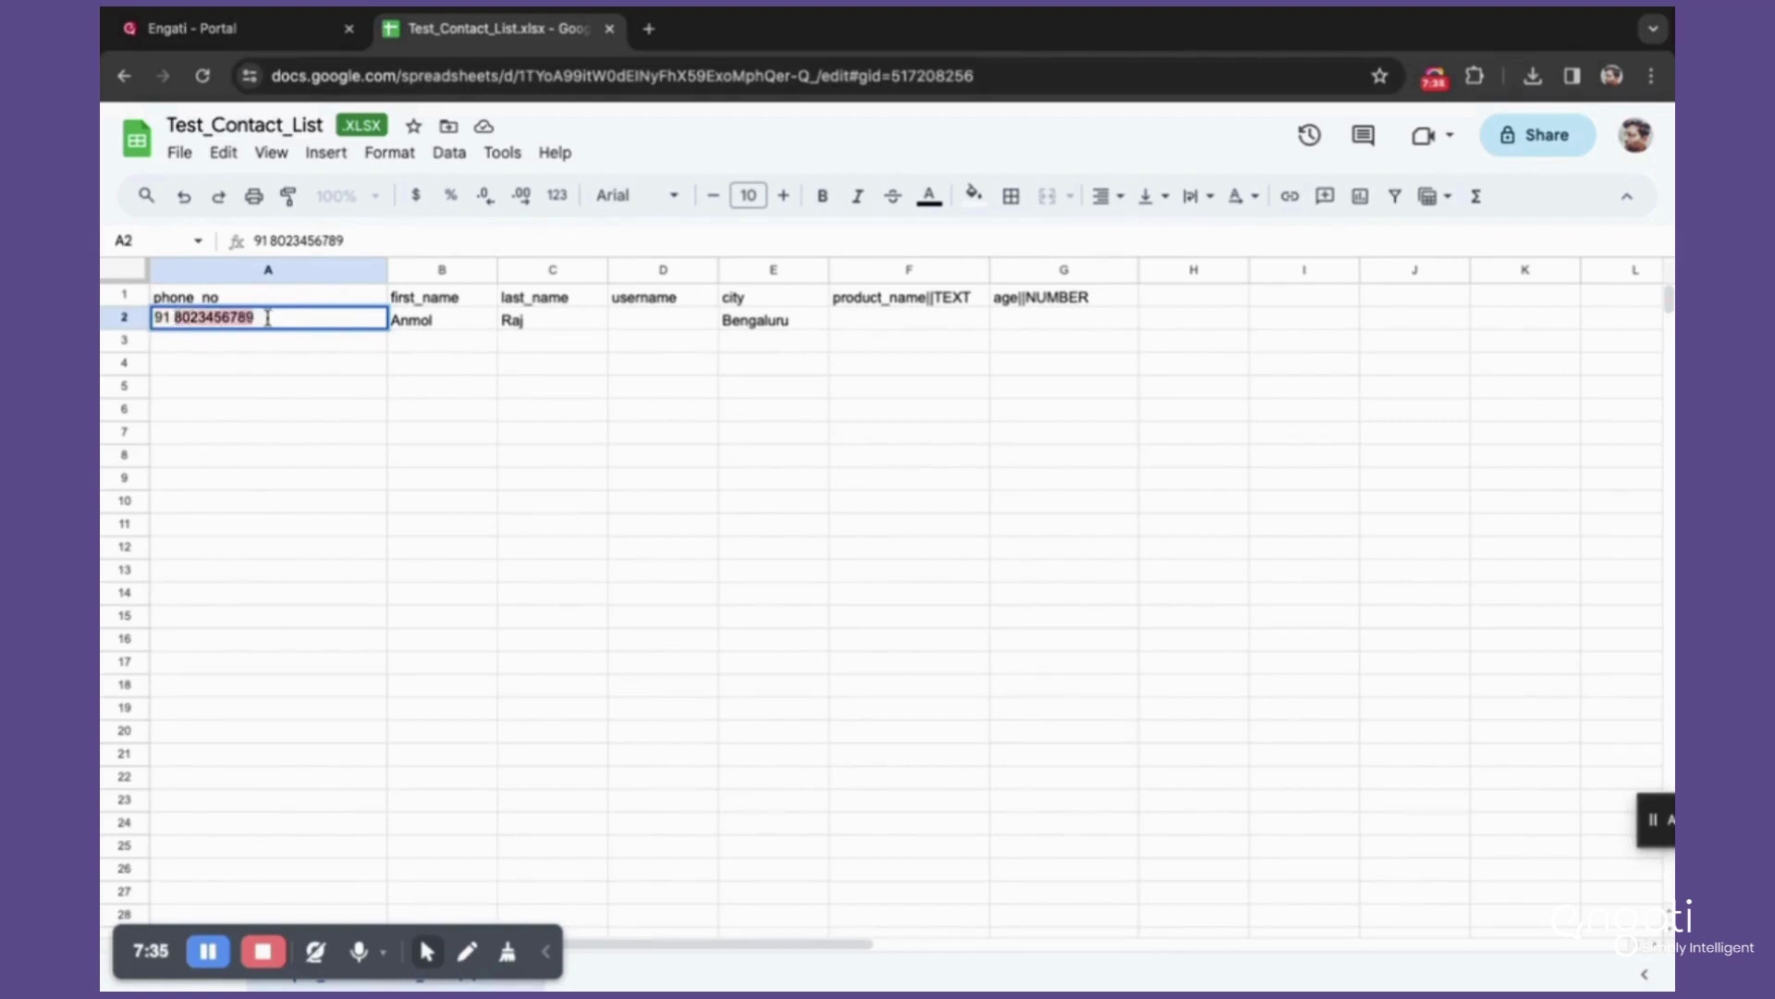
{"action": "left_click", "coordinate": [342, 364]}
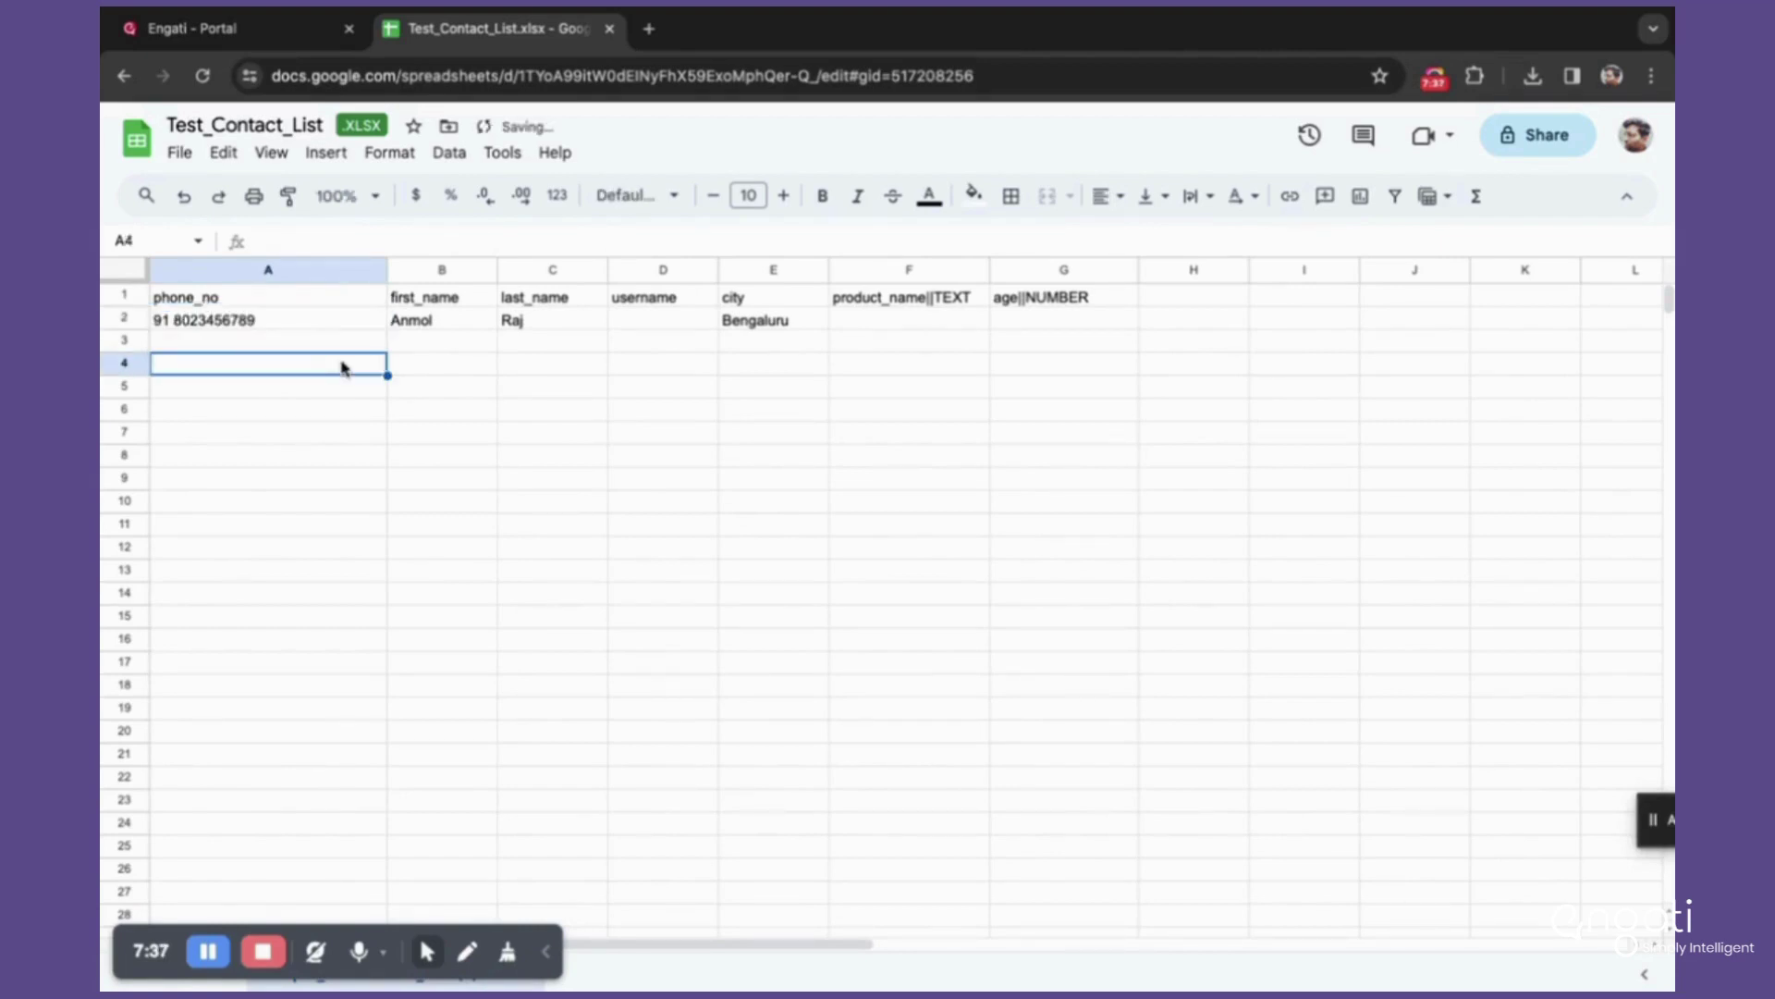
Step: Remove the space after 91 so A2 holds a single number
{"action": "left_click", "coordinate": [242, 321]}
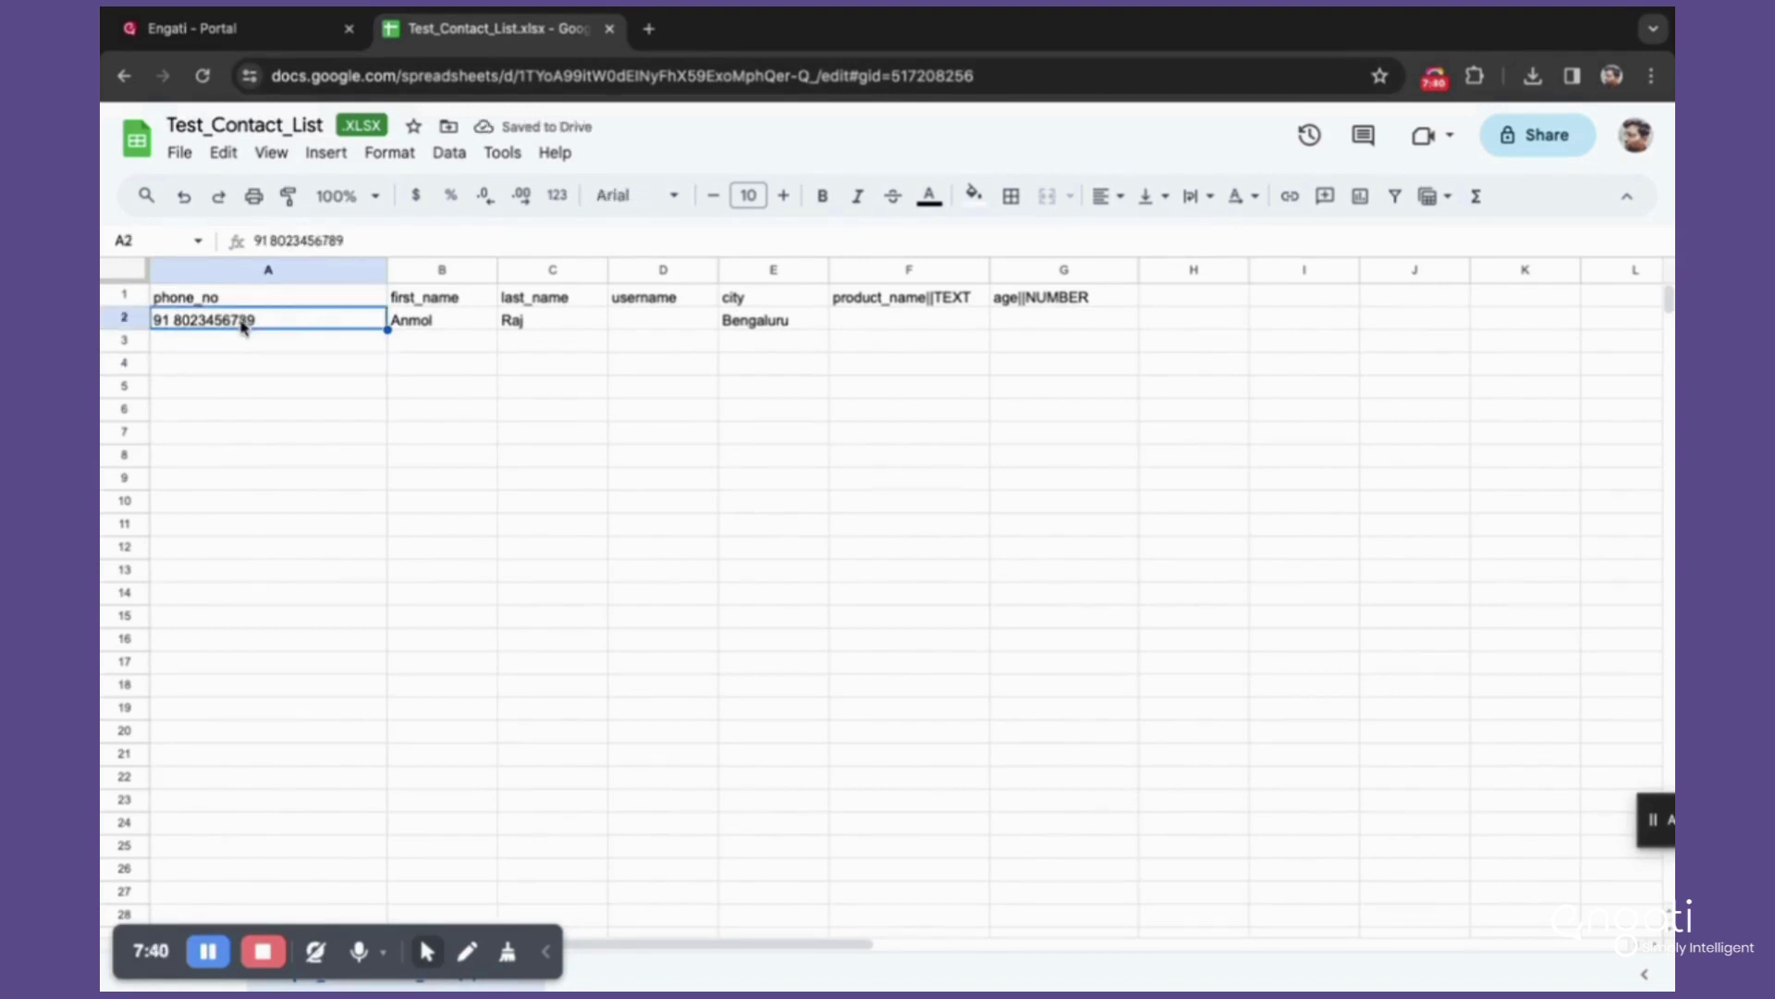
{"action": "double_click", "coordinate": [163, 326]}
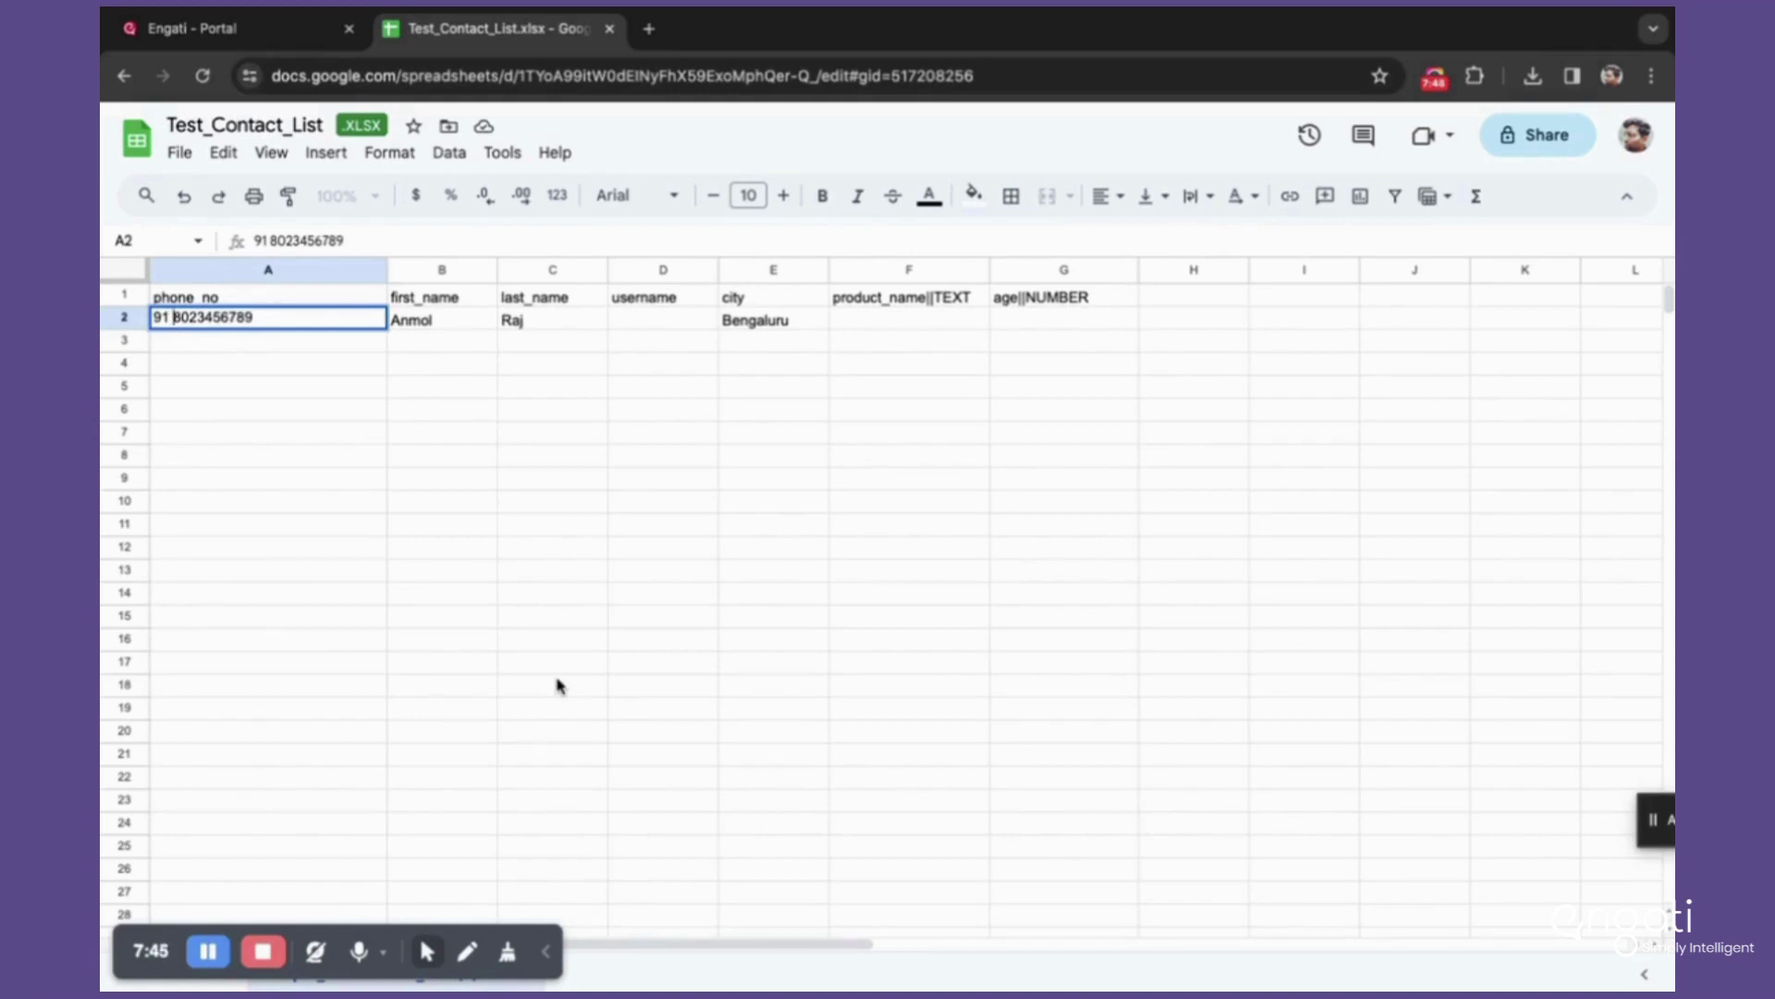
{"action": "key", "text": "BackSpace"}
{"action": "key", "text": "BackSpace"}
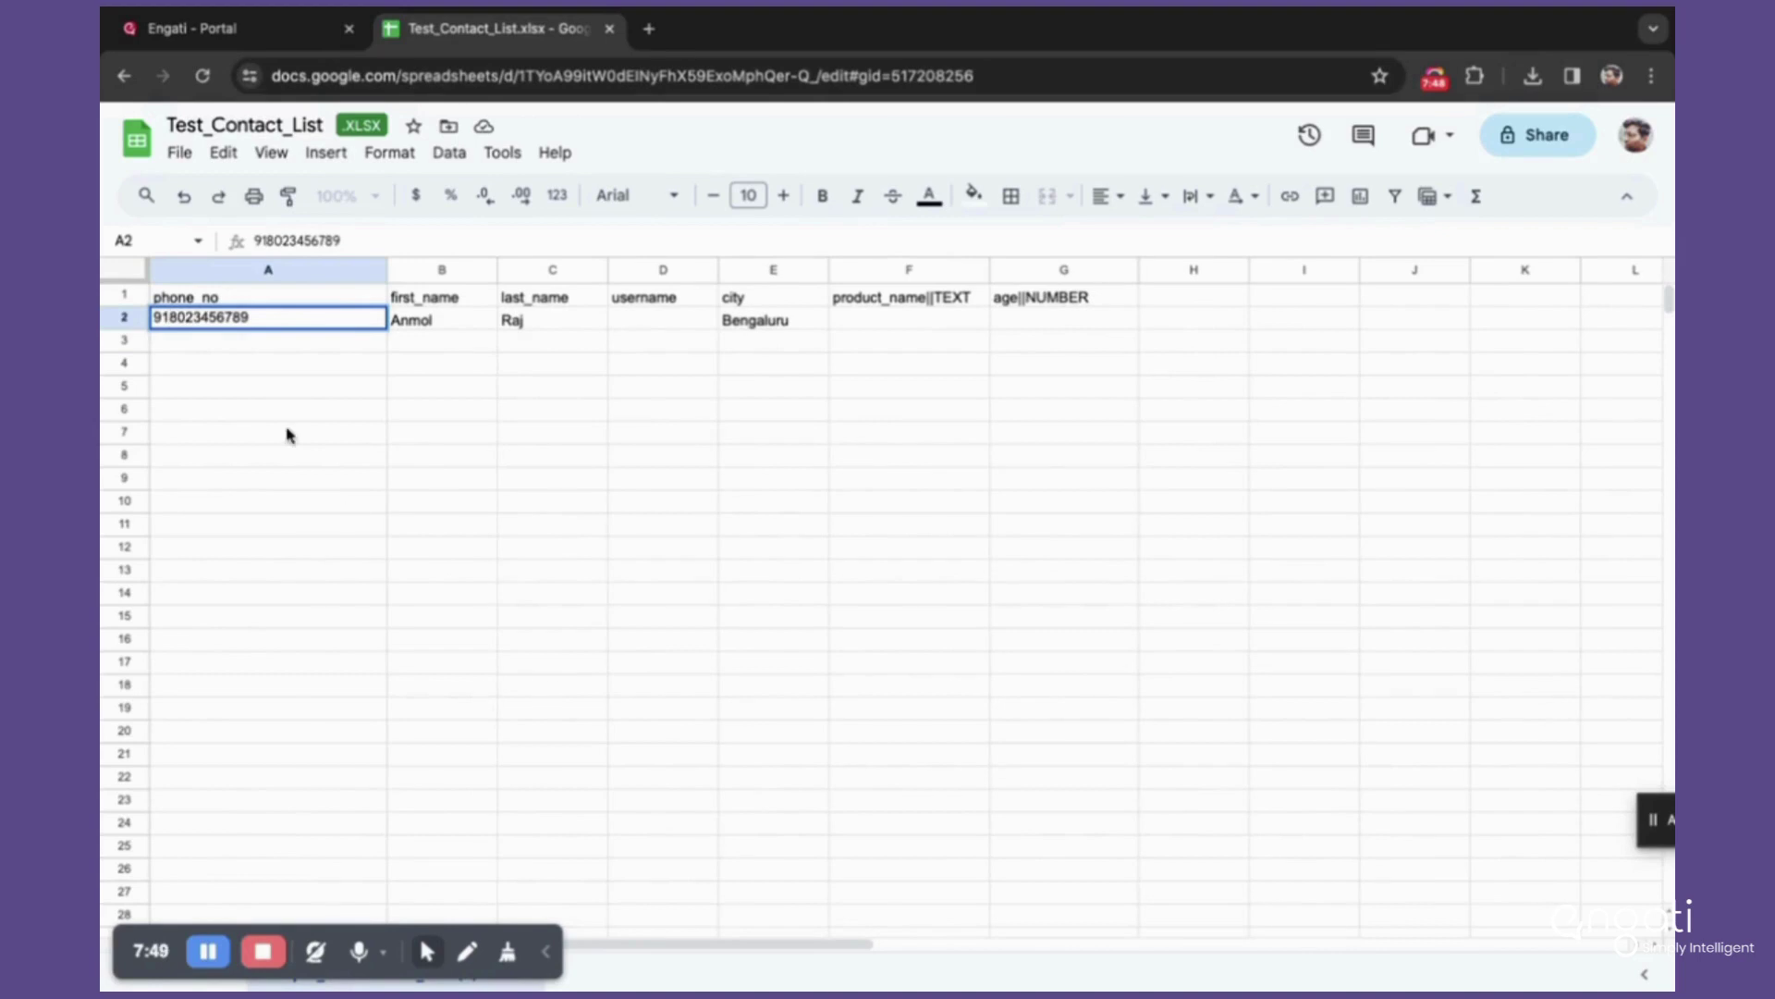
{"action": "left_click", "coordinate": [217, 360]}
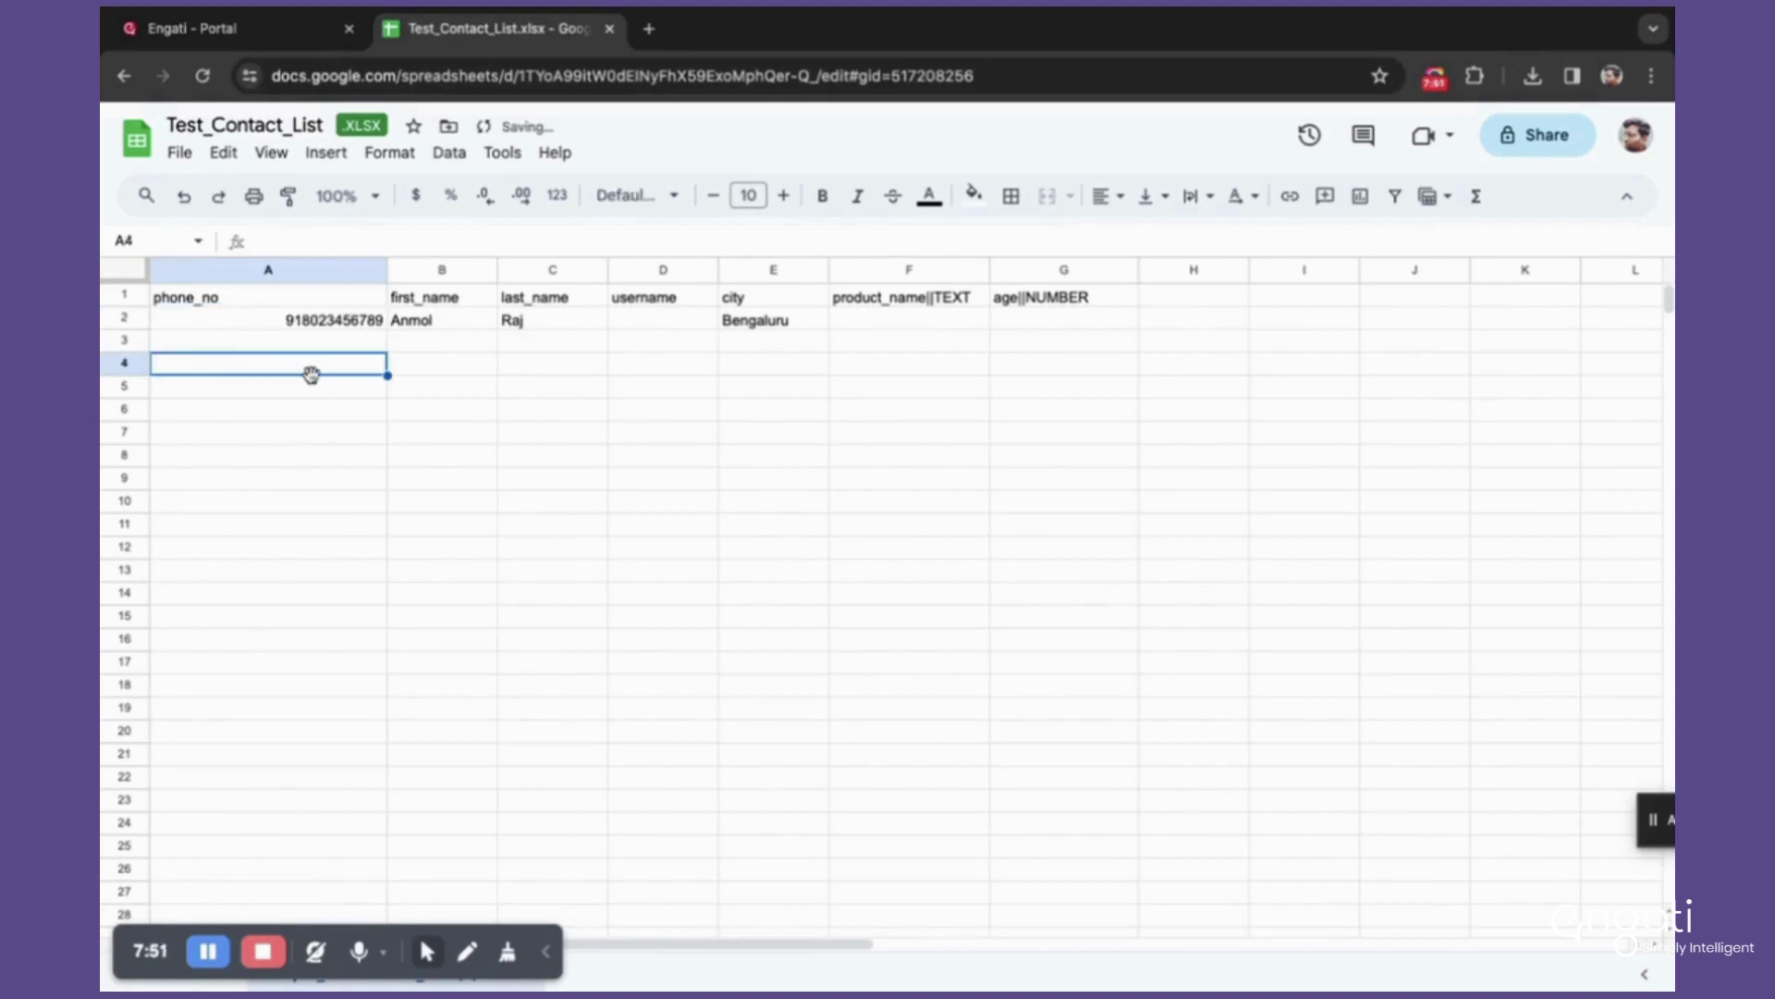
{"action": "left_click", "coordinate": [304, 324]}
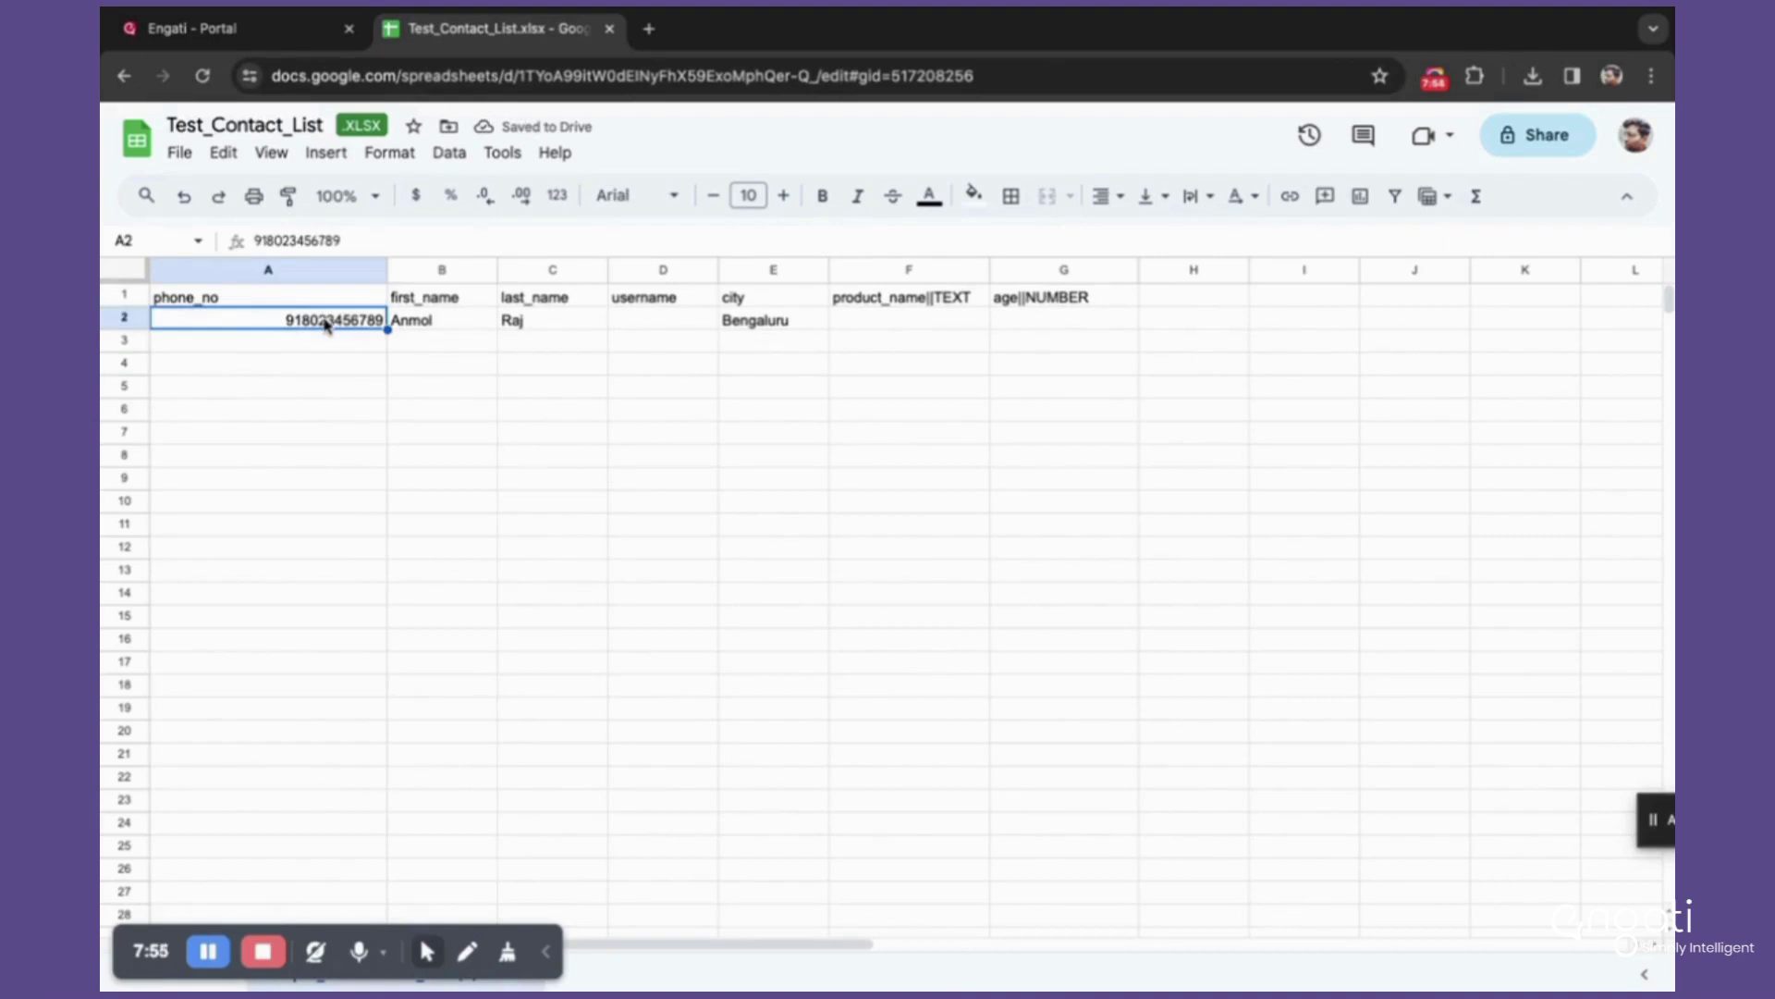
Step: Set the Engati import back to Single Country (India), then bring up the contact spreadsheet
{"action": "left_click", "coordinate": [270, 36]}
{"action": "left_click", "coordinate": [596, 369]}
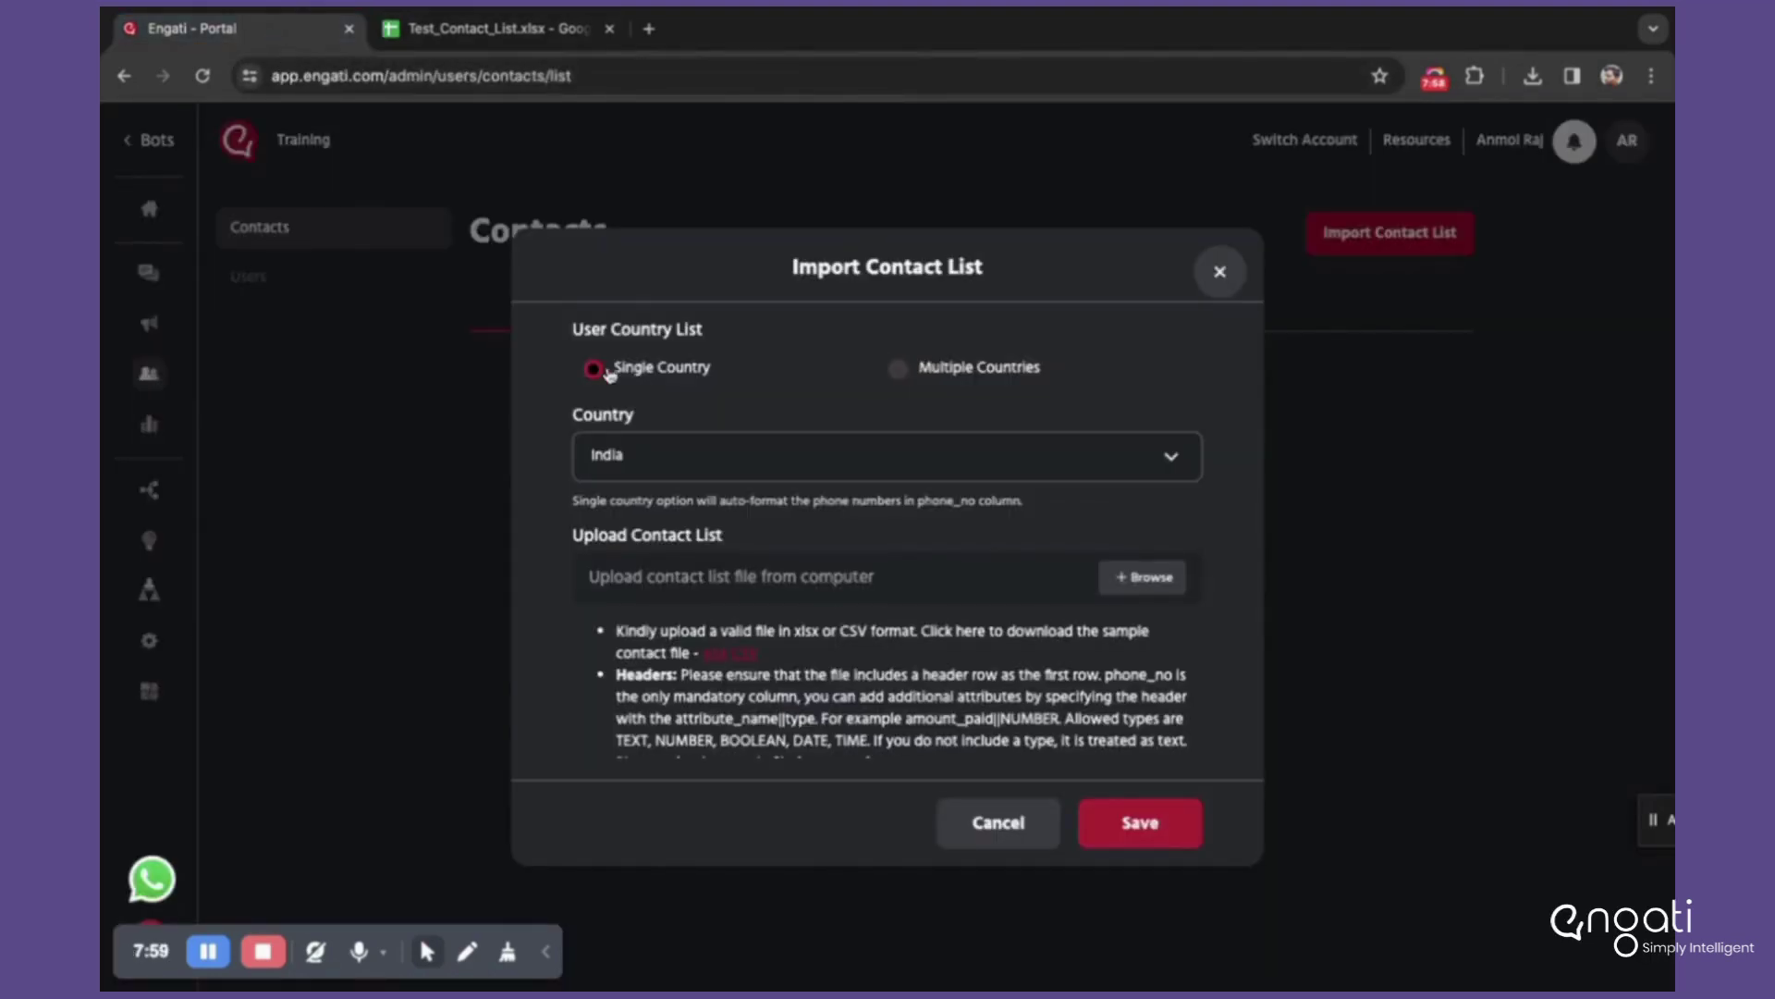
{"action": "left_click", "coordinate": [460, 33]}
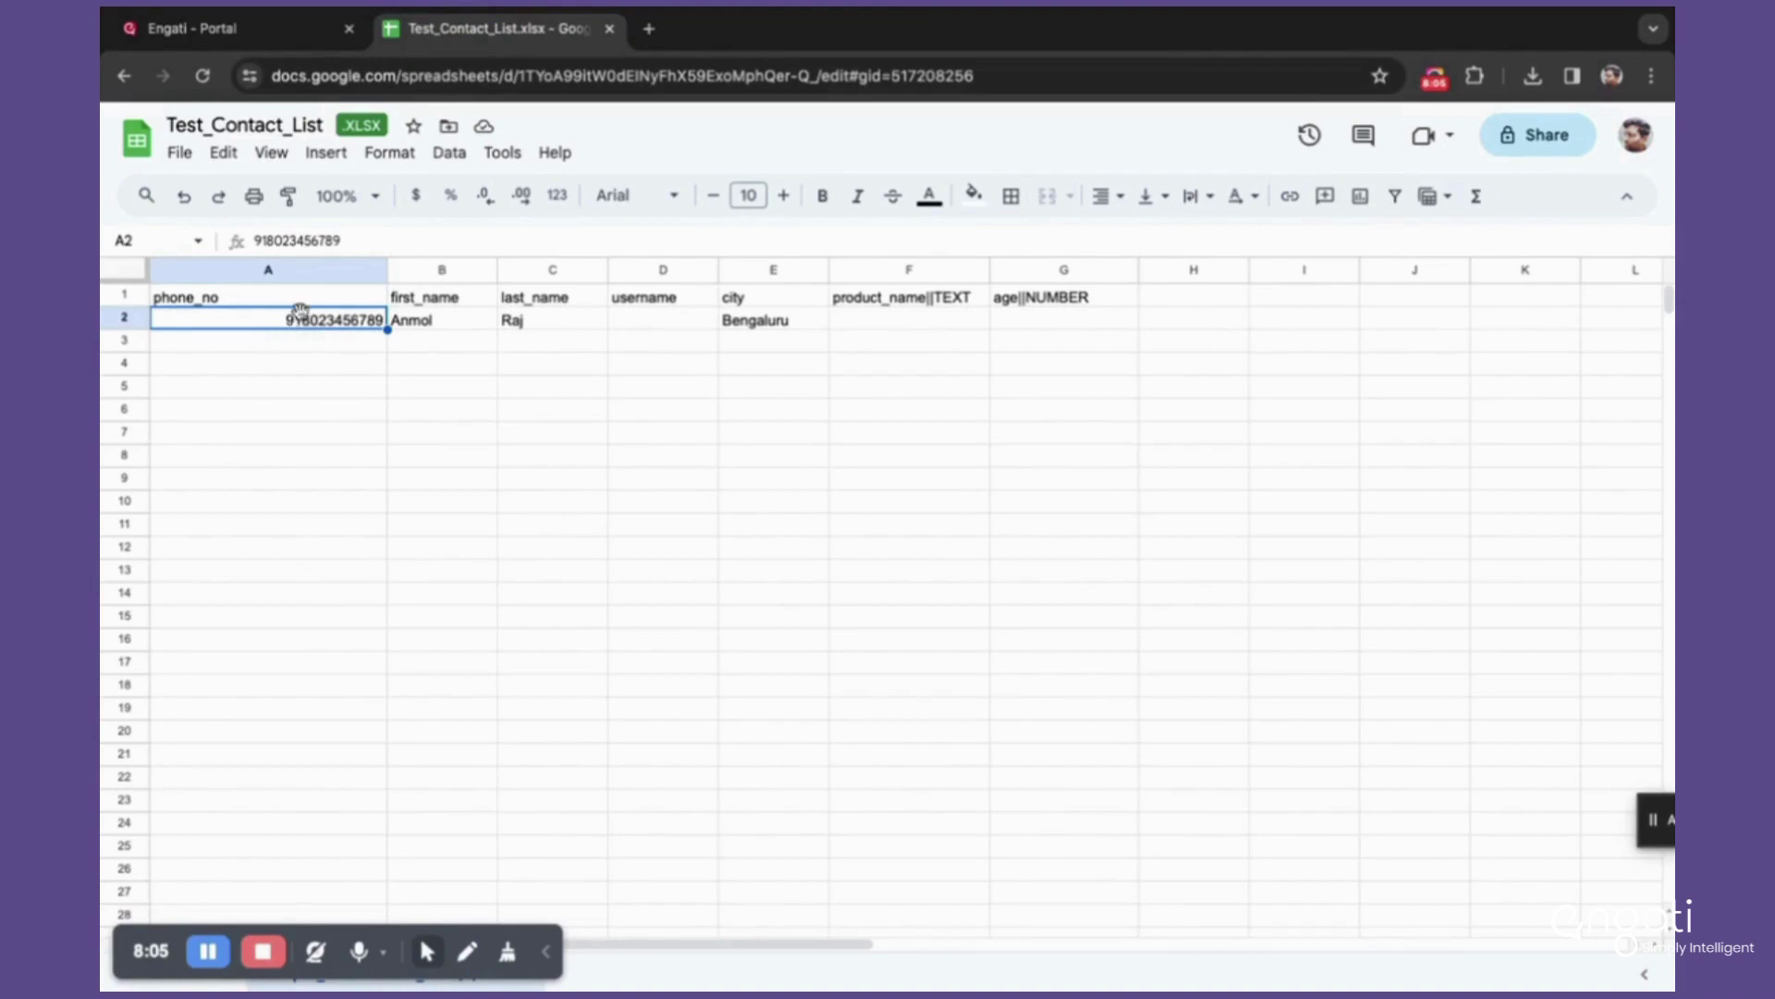
{"action": "left_click", "coordinate": [233, 43]}
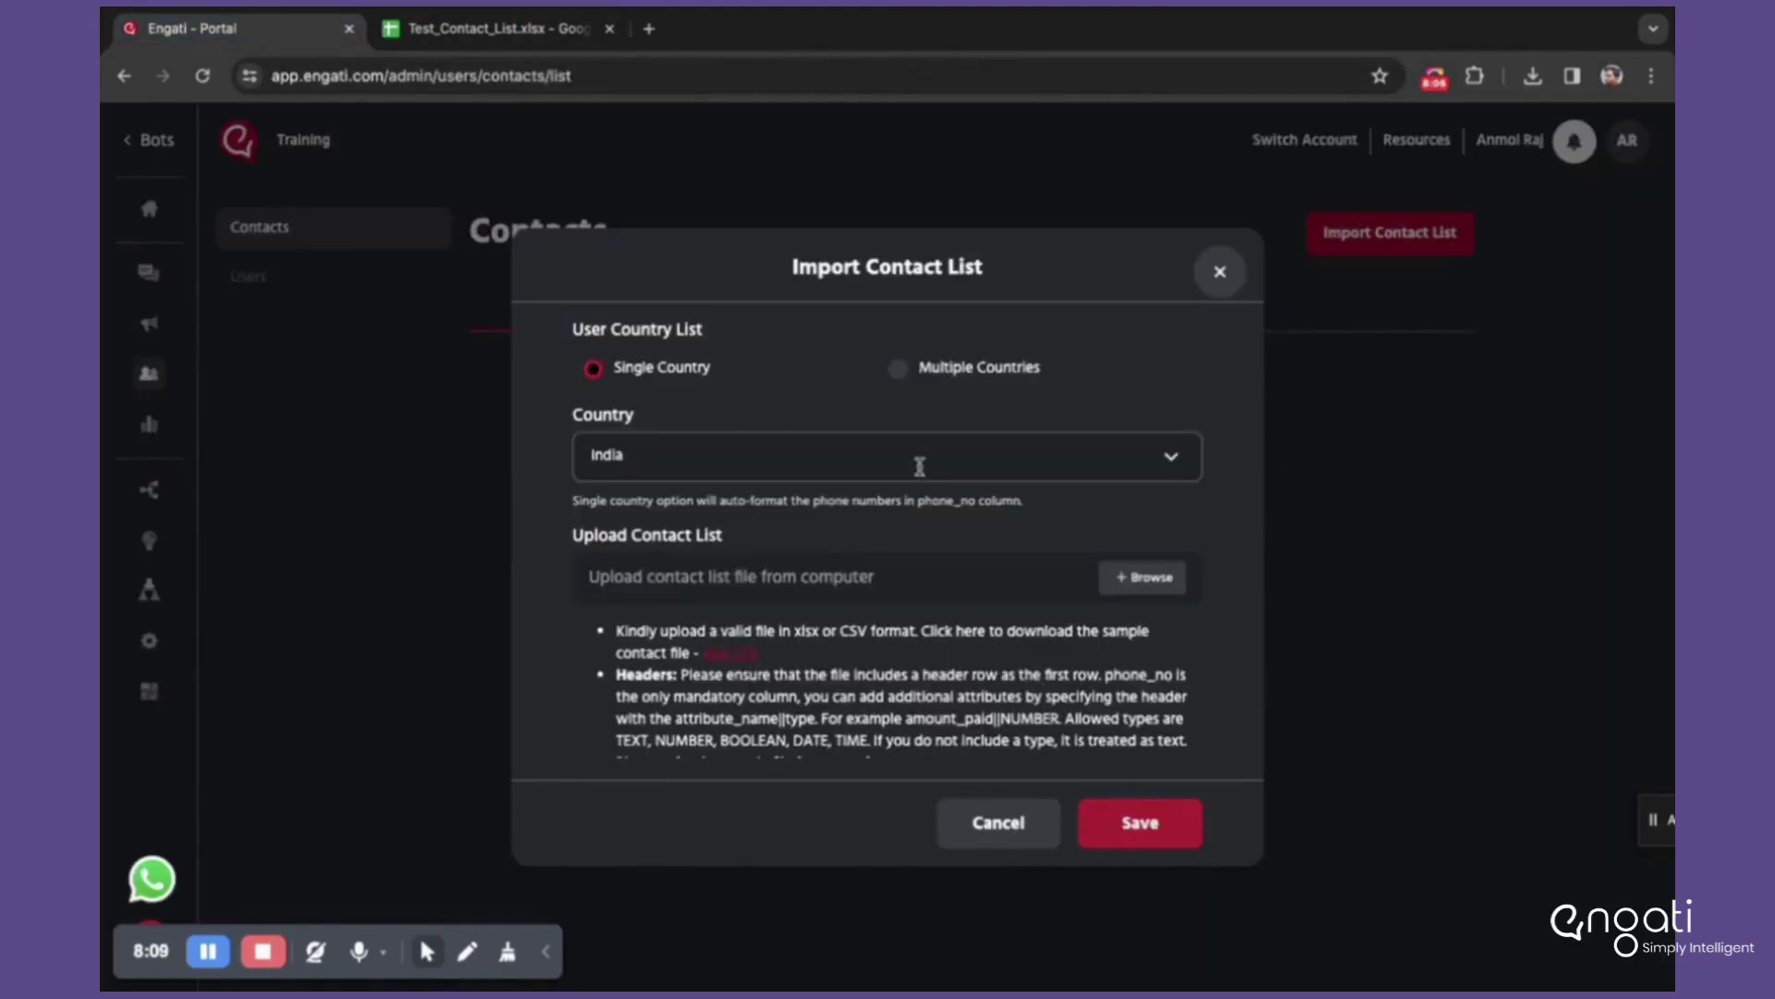
{"action": "scroll", "coordinate": [823, 532], "scroll_direction": "down", "scroll_amount": 3}
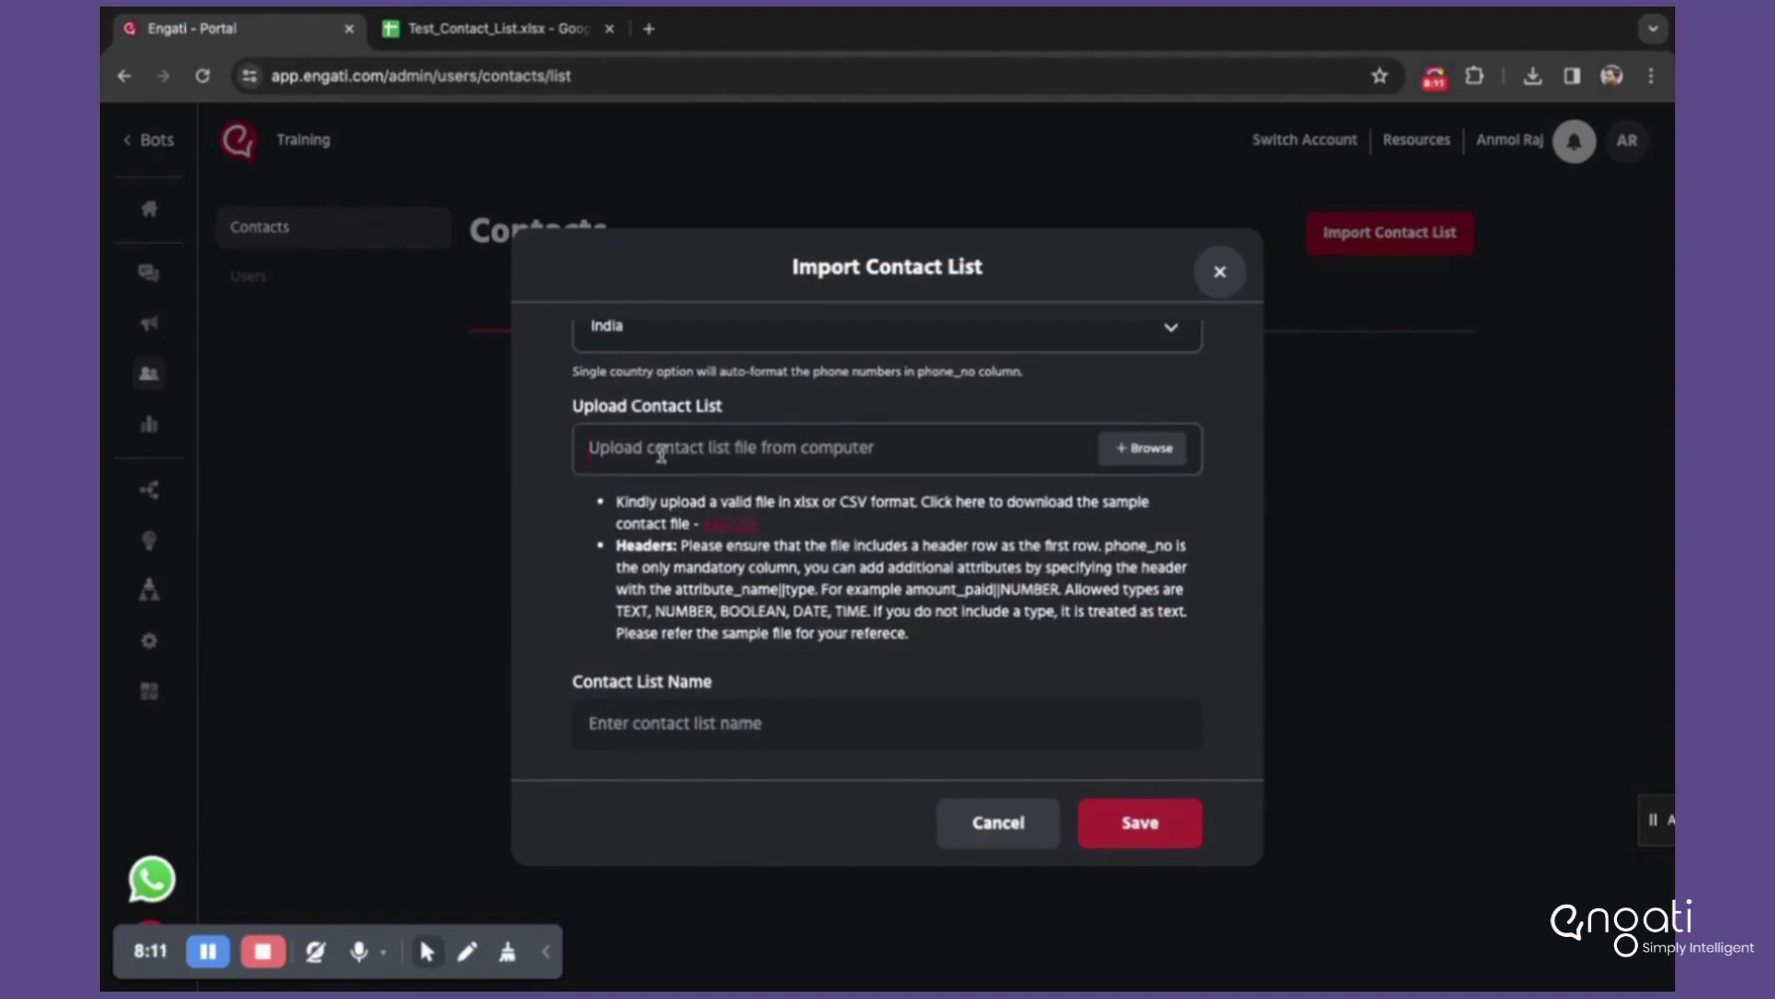
{"action": "left_click", "coordinate": [441, 42]}
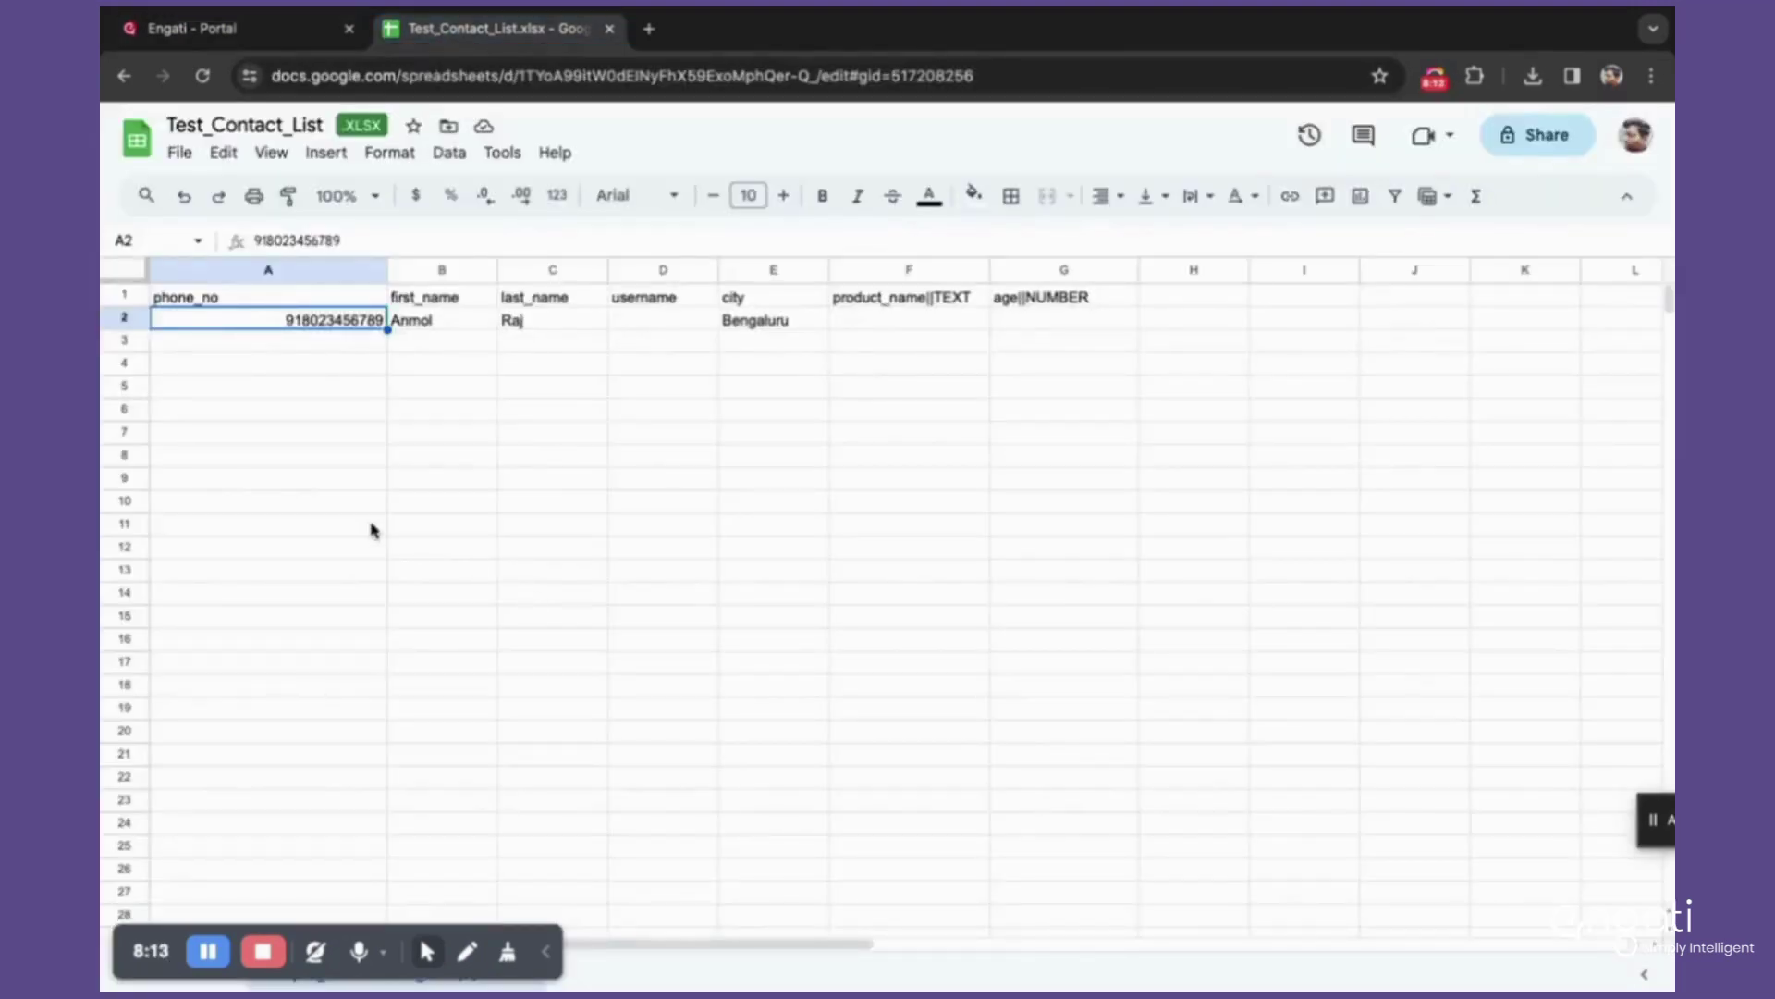
Step: Enter a ten-digit phone number without country code in A3 and check row 3's empty fields
{"action": "left_click", "coordinate": [373, 525]}
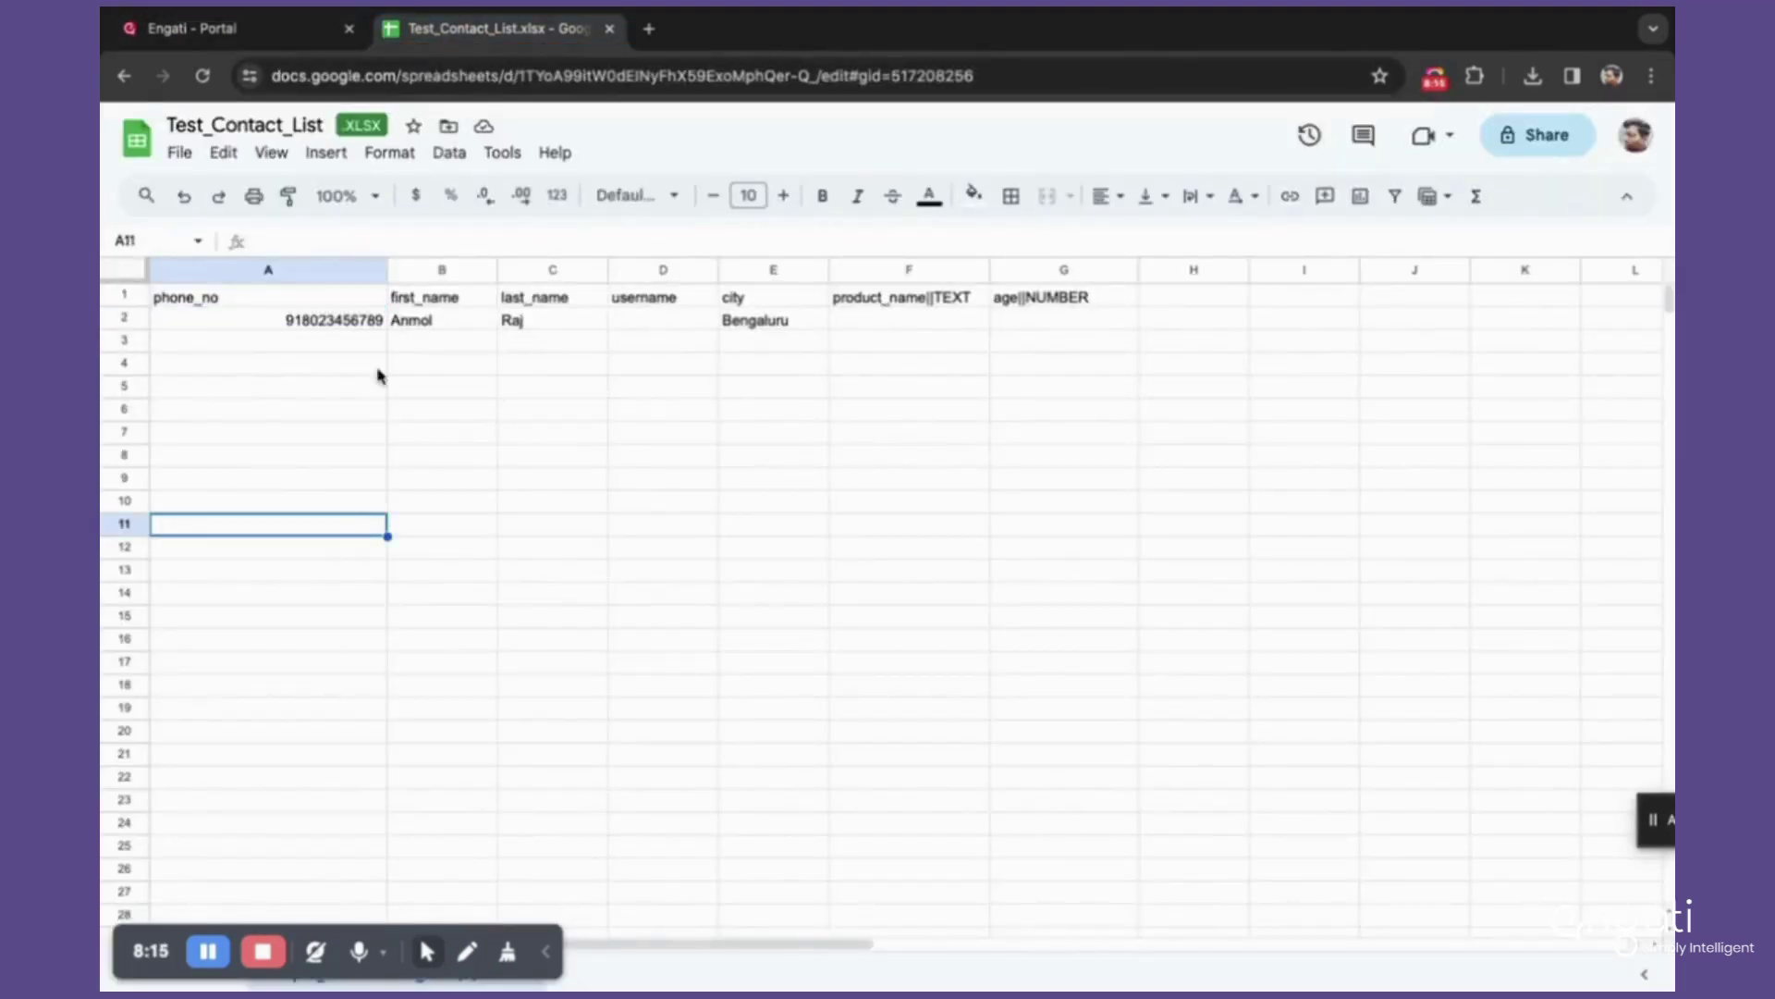
{"action": "left_click", "coordinate": [269, 347]}
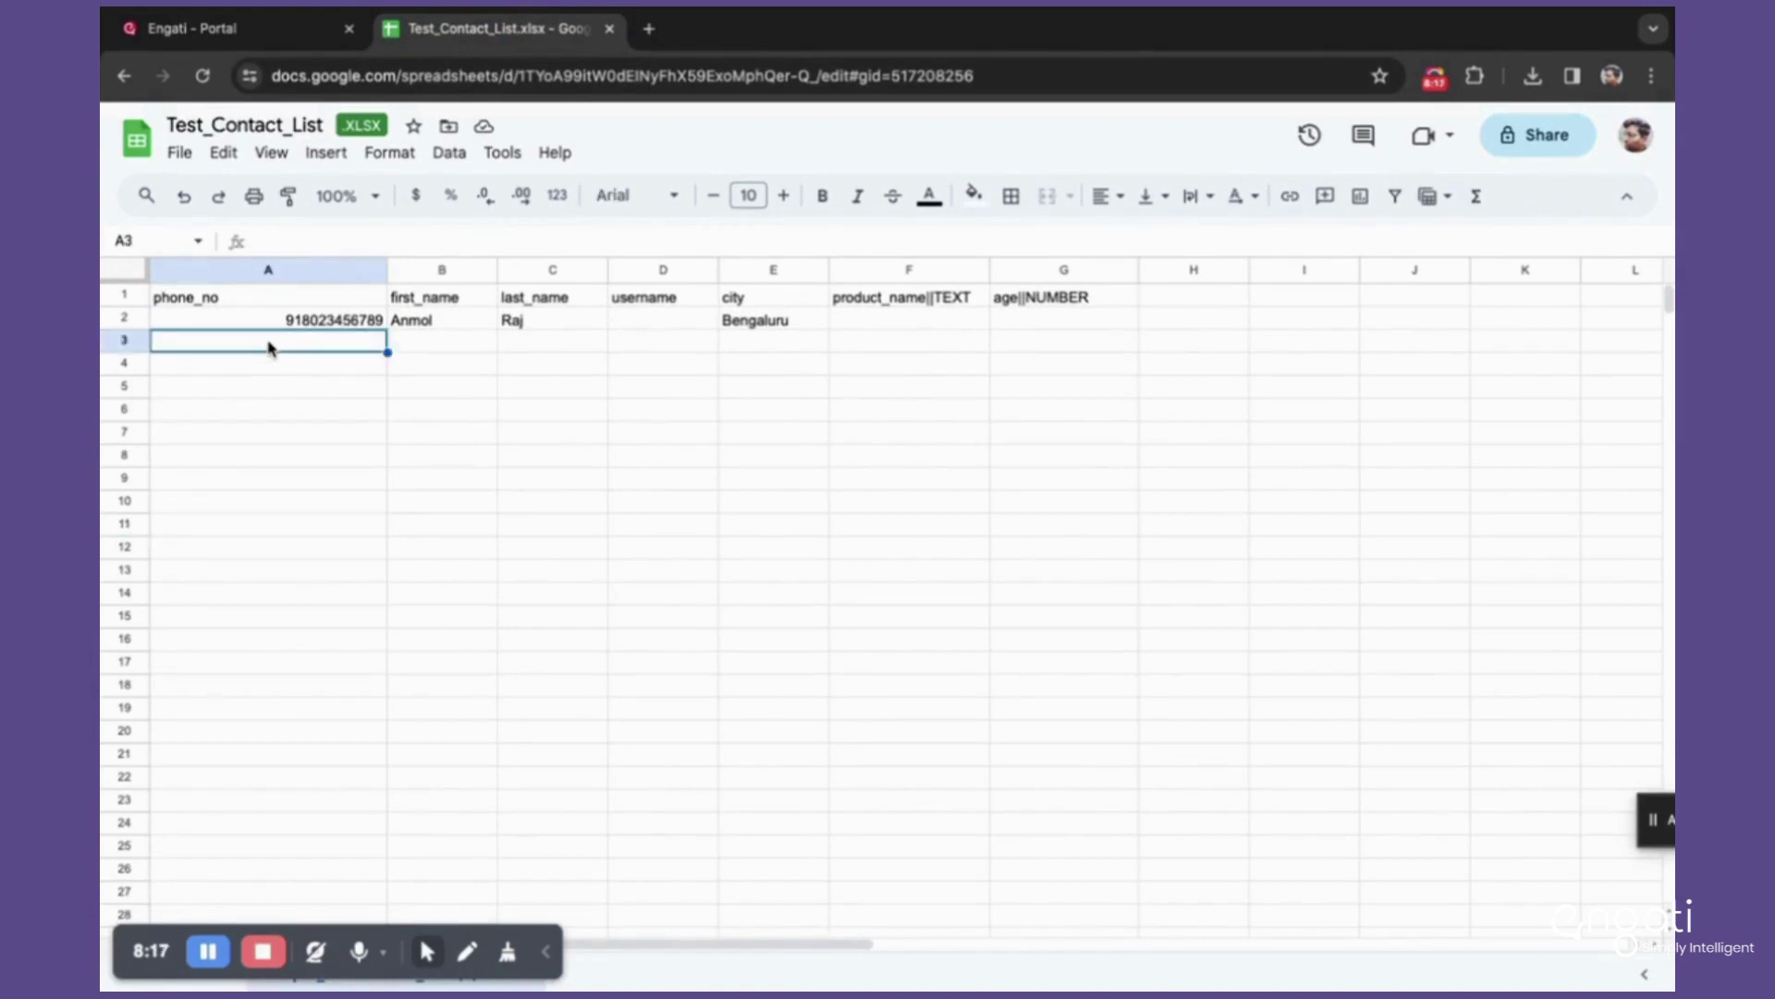
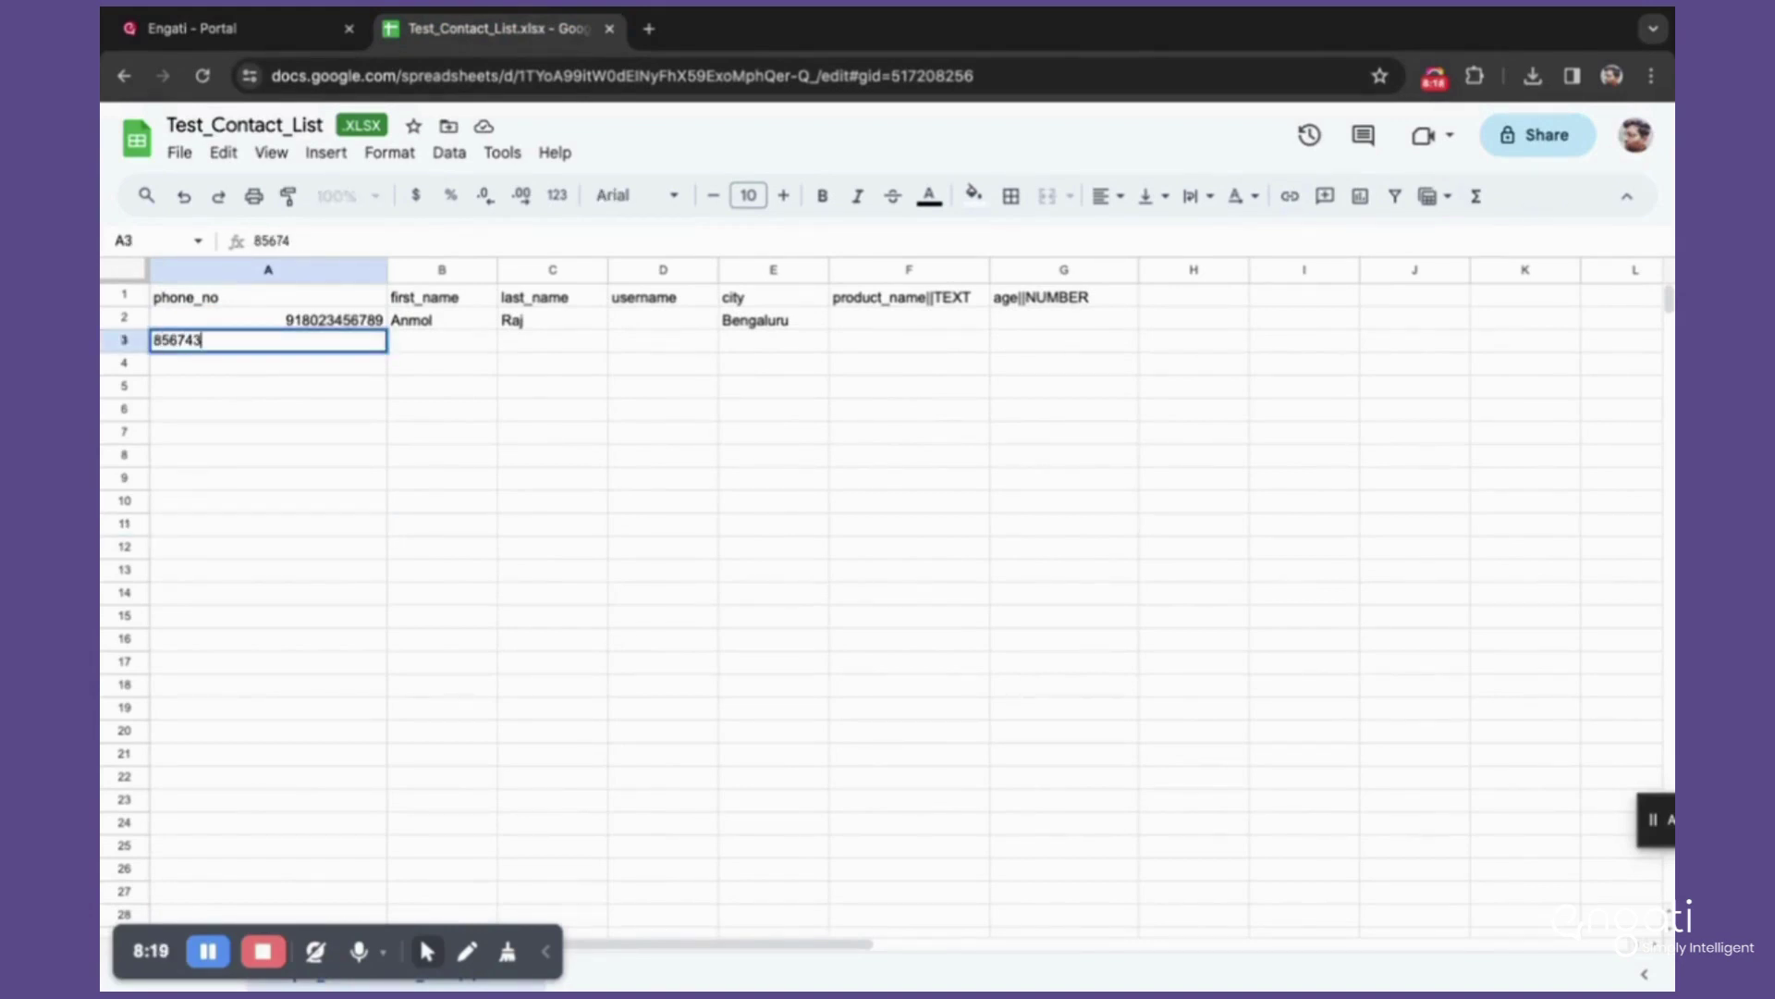
{"action": "left_click", "coordinate": [367, 437]}
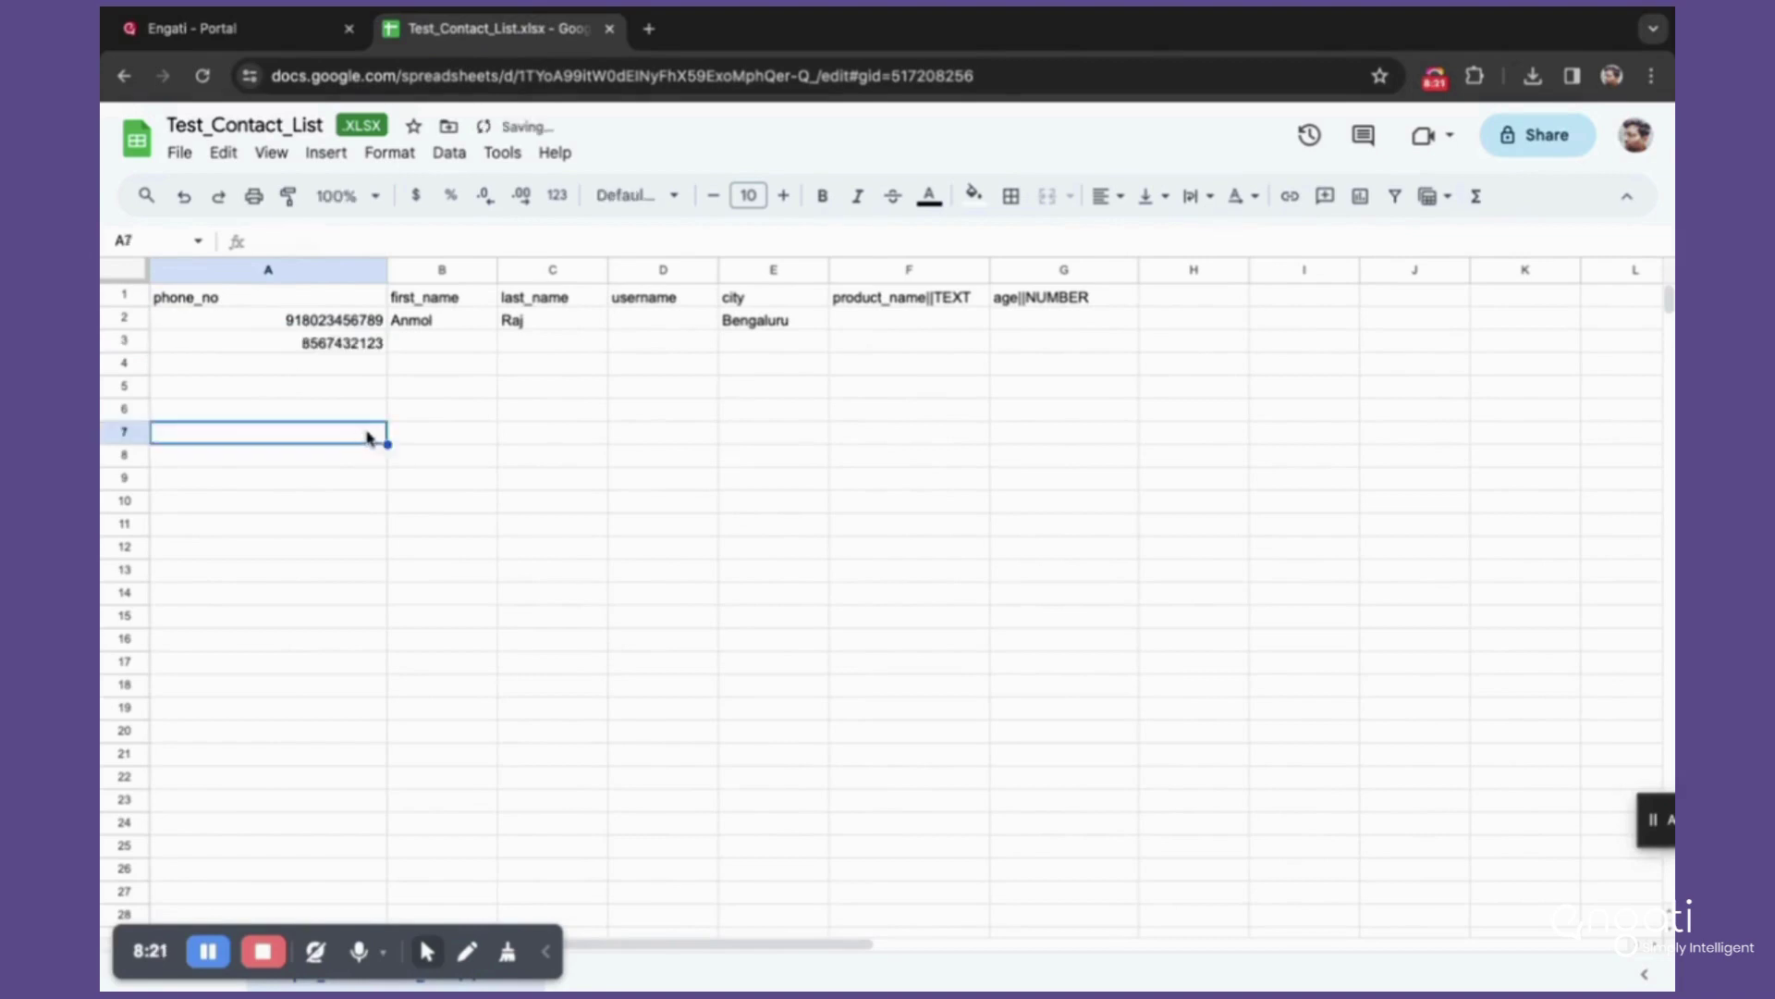
{"action": "left_click", "coordinate": [444, 354]}
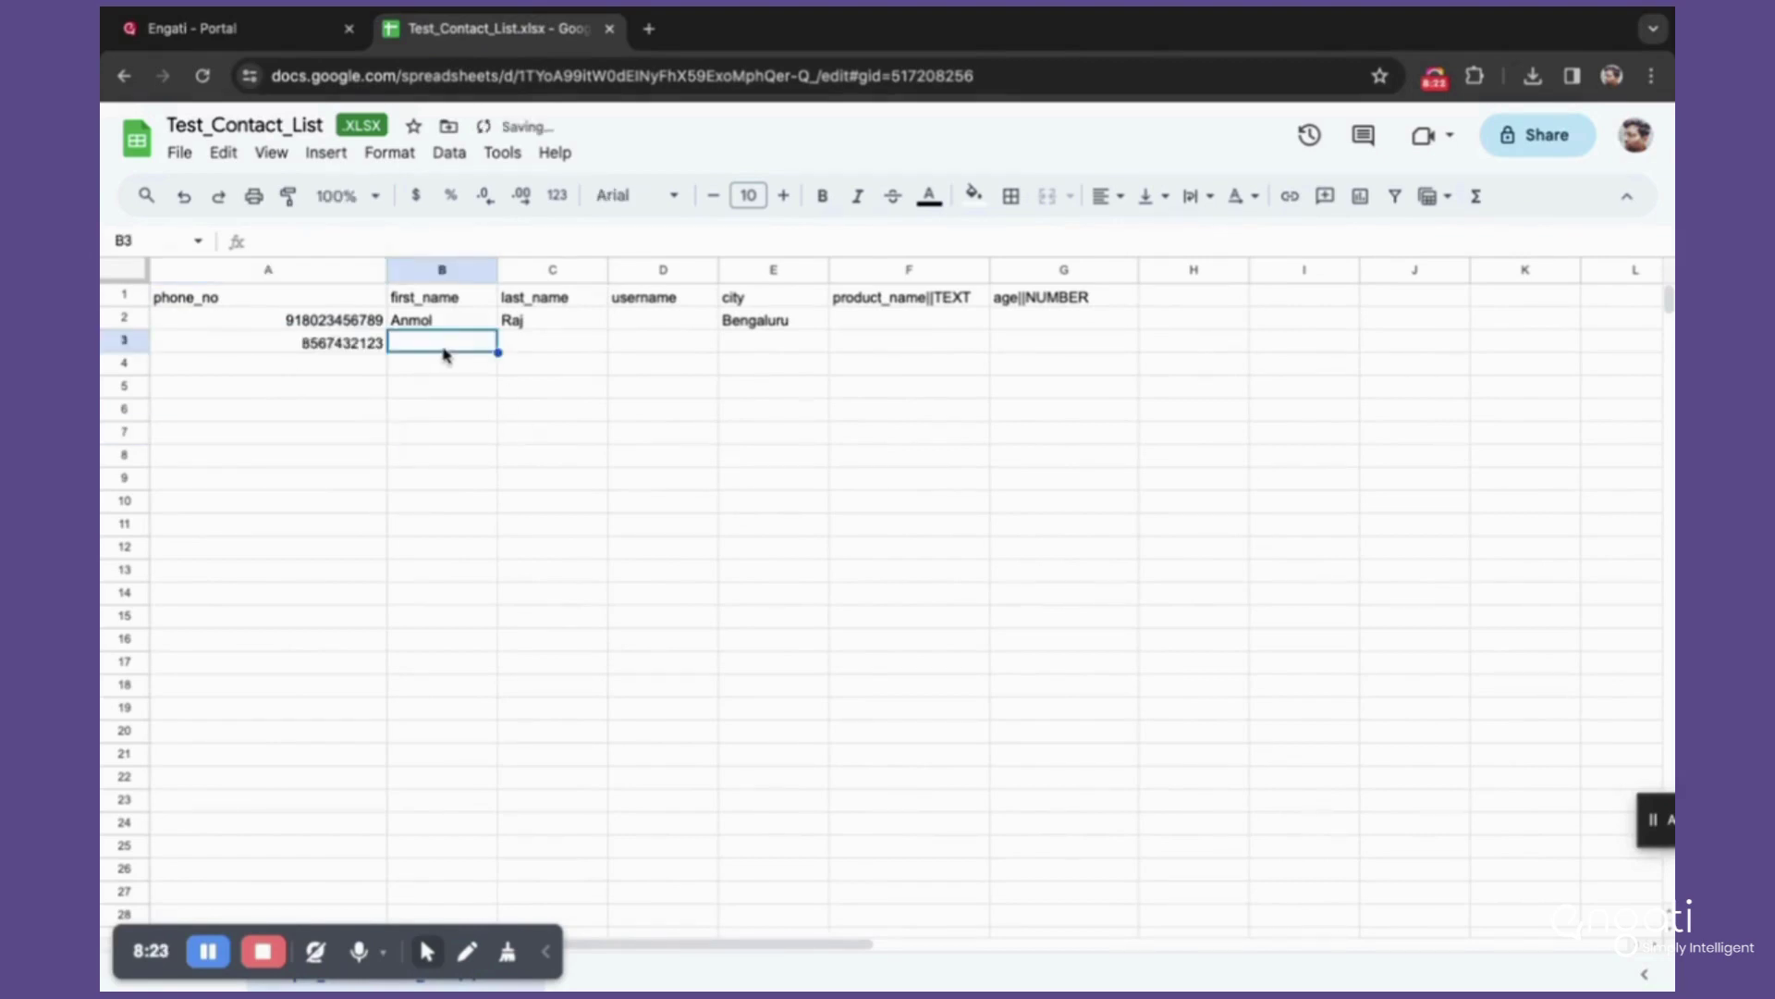
{"action": "left_click_drag", "start_coordinate": [444, 354], "coordinate": [1161, 349]}
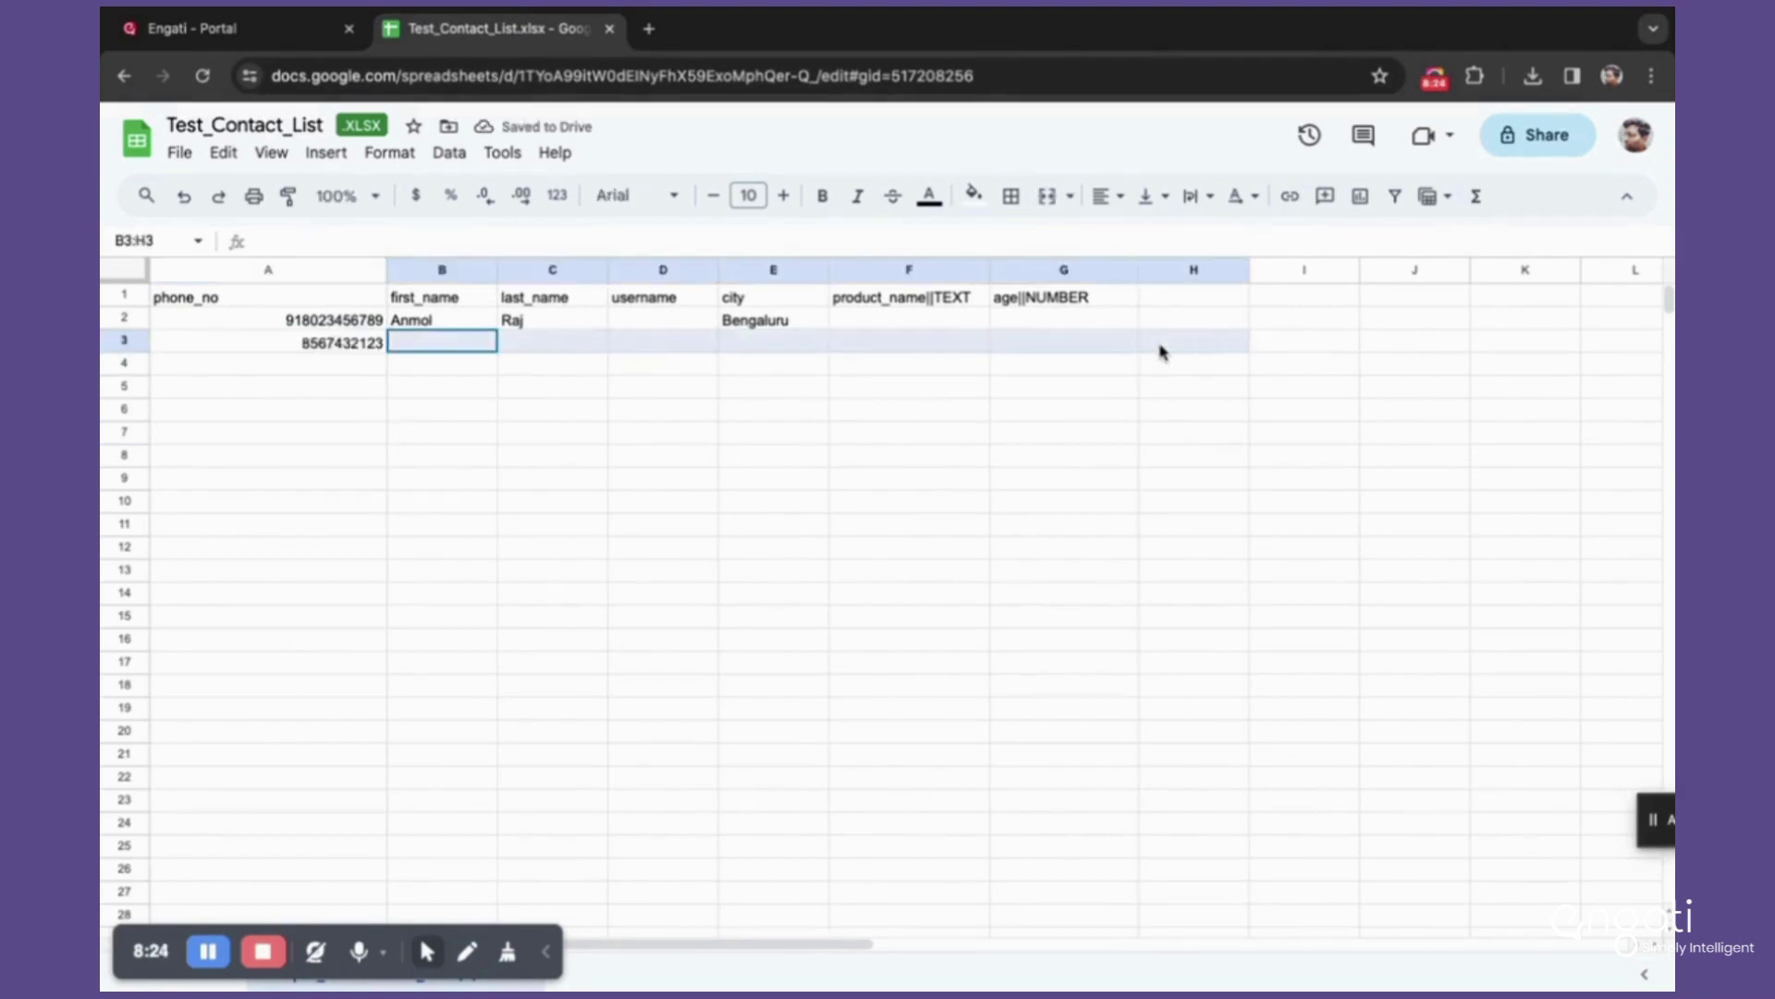
{"action": "left_click", "coordinate": [338, 409]}
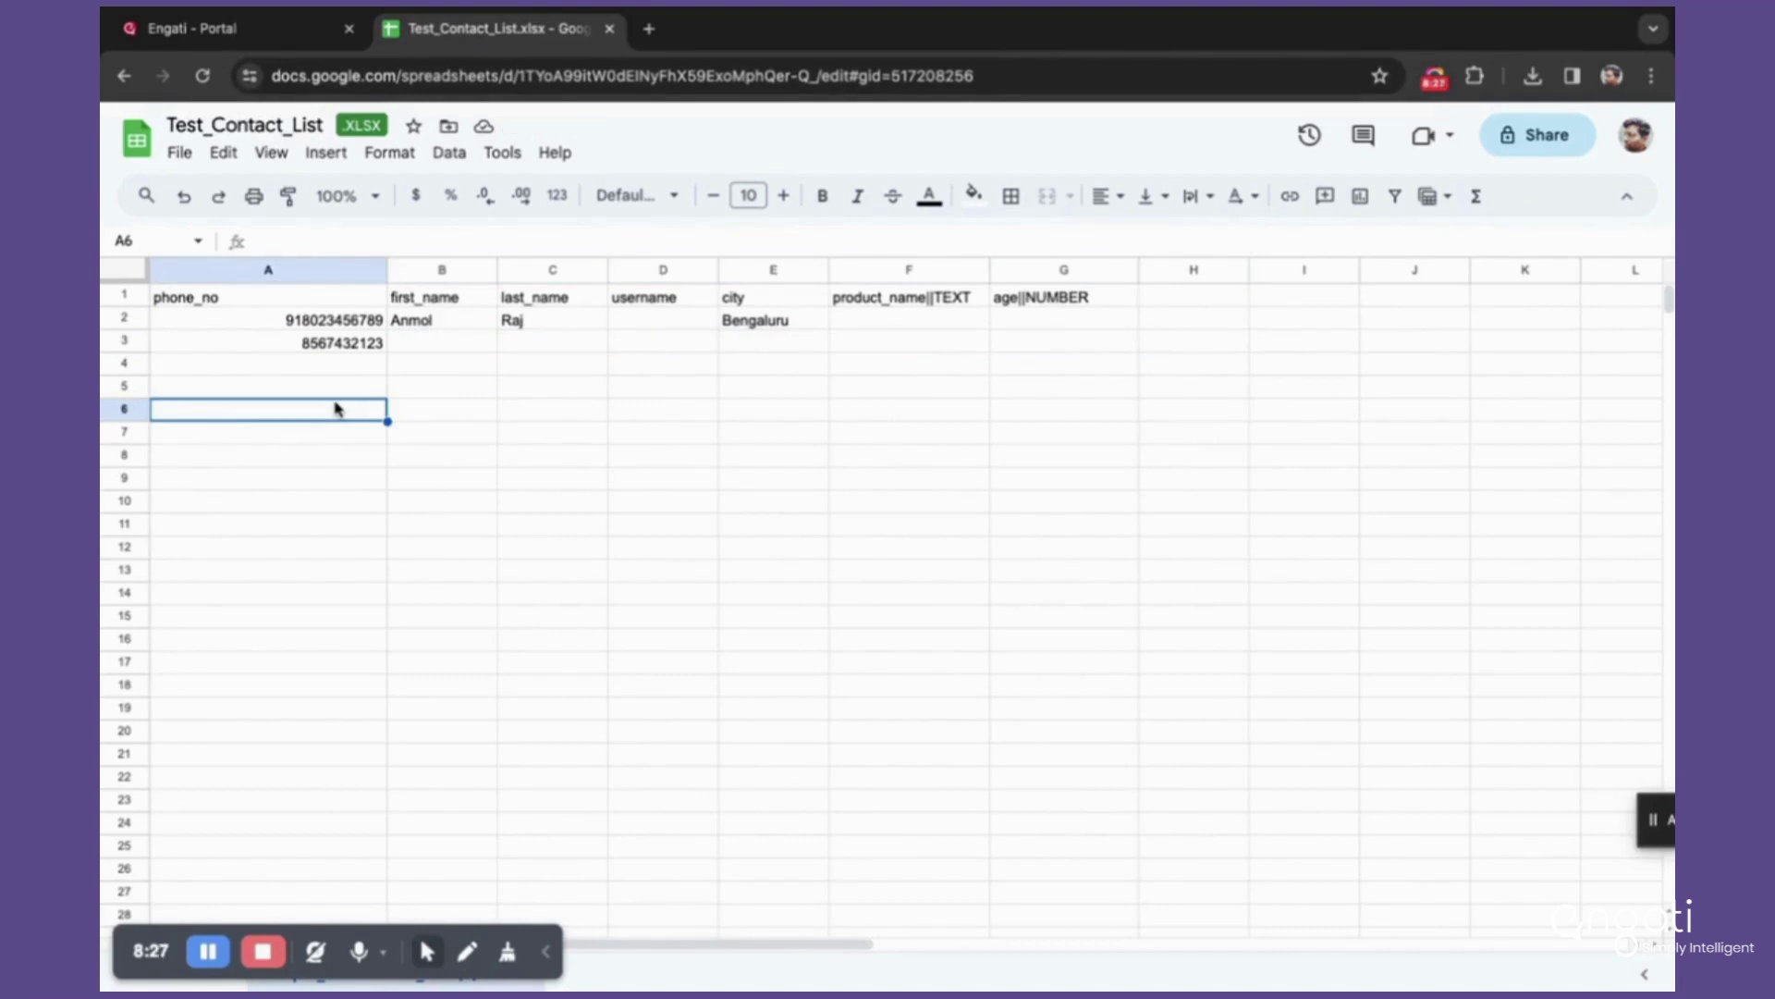
Step: Copy the 91-prefixed phone number from A2 into A4
{"action": "left_click", "coordinate": [321, 324]}
{"action": "double_click", "coordinate": [321, 323]}
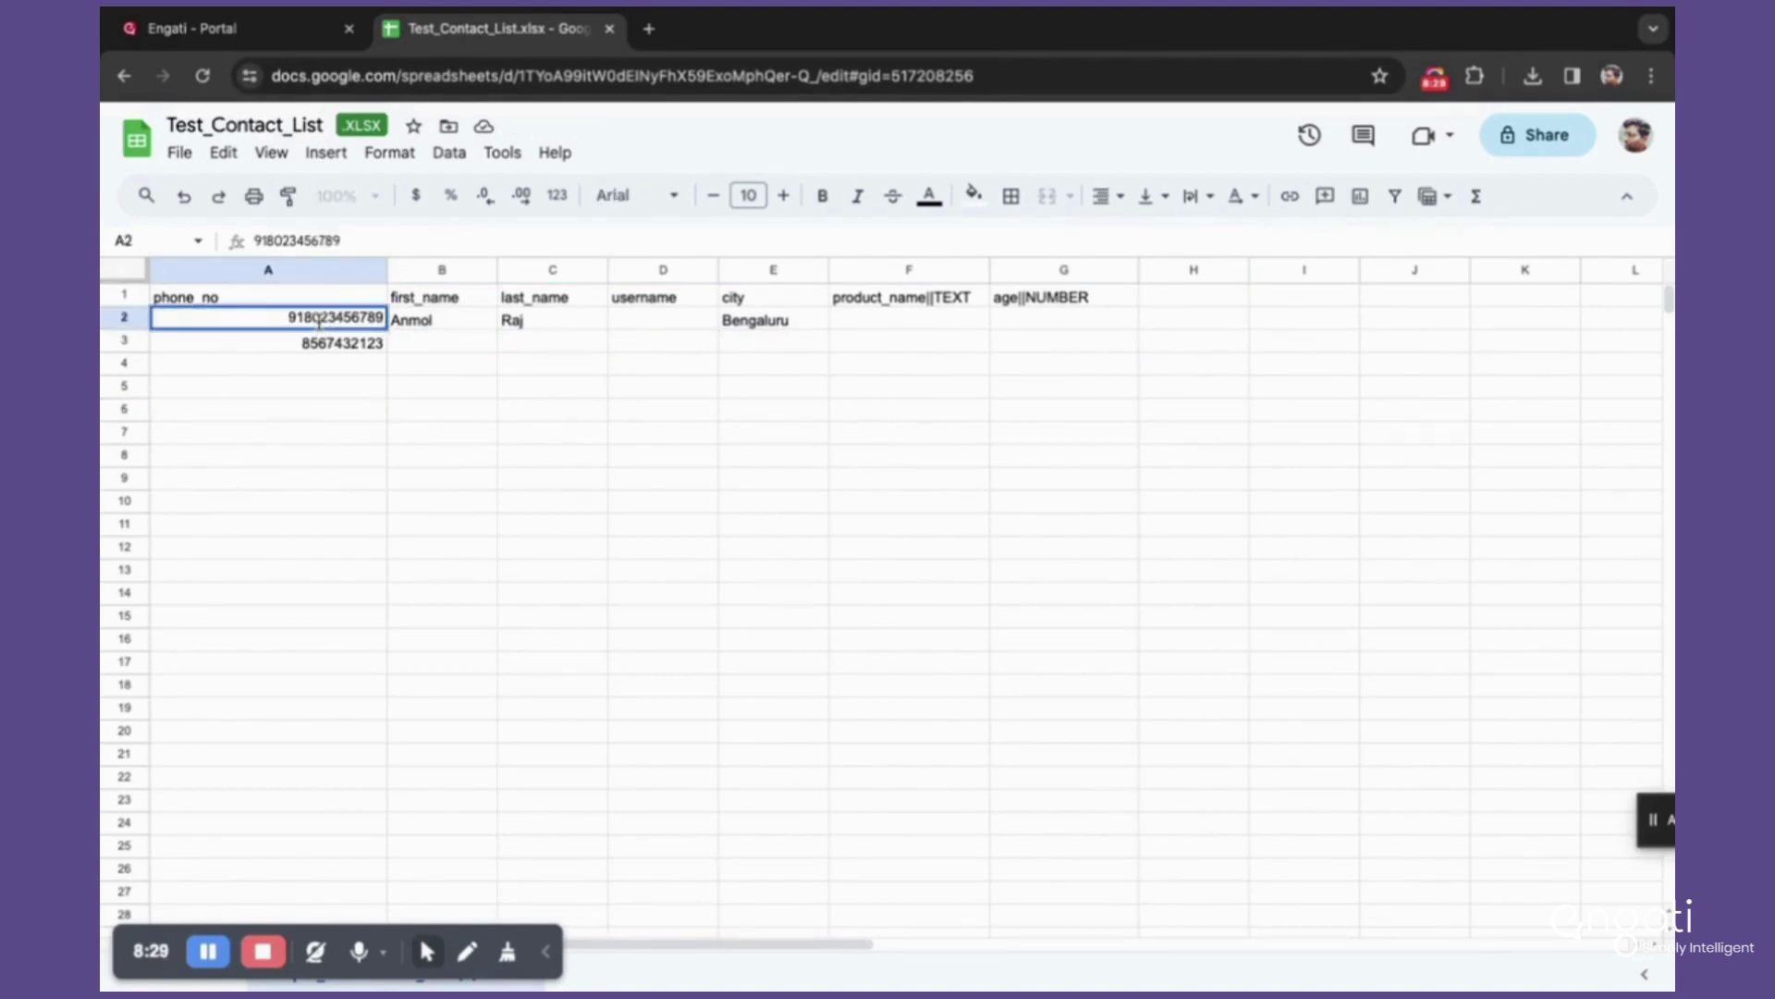
{"action": "double_click", "coordinate": [319, 321]}
{"action": "key", "text": "ctrl+c"}
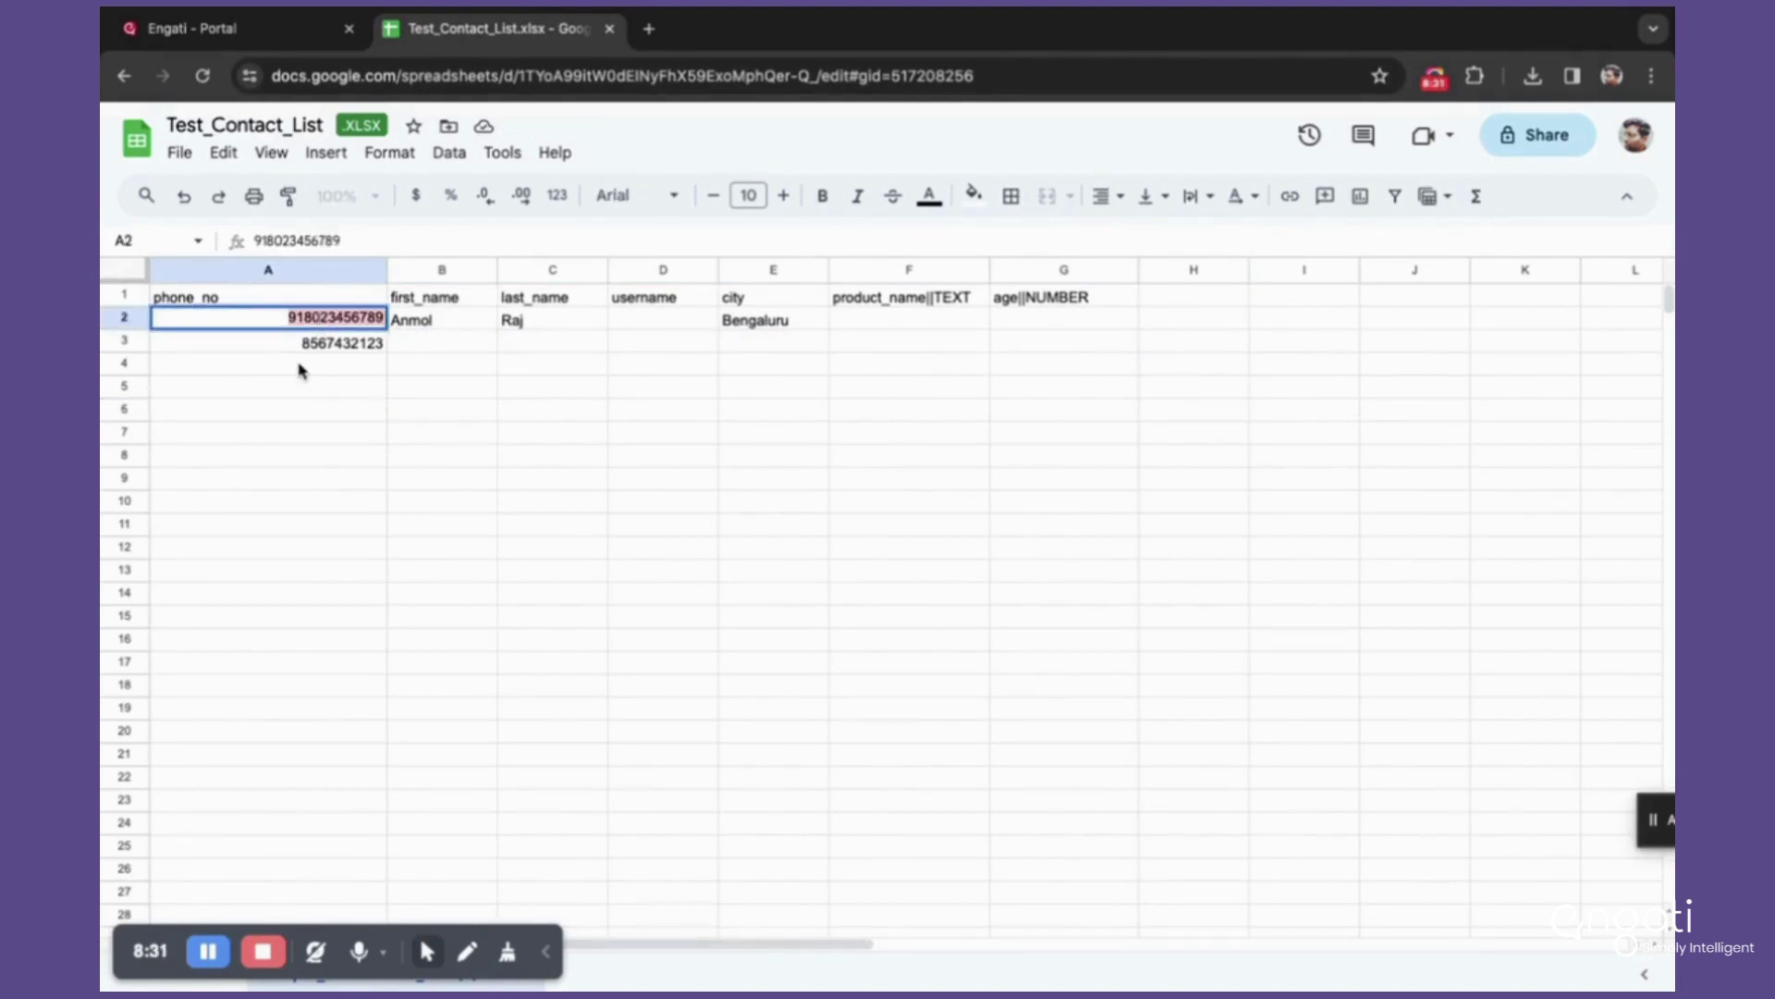
{"action": "left_click", "coordinate": [301, 366]}
{"action": "key", "text": "ctrl+v"}
Step: Fill in the contact's first name in B4 and the city Patna in E4
{"action": "left_click", "coordinate": [442, 368]}
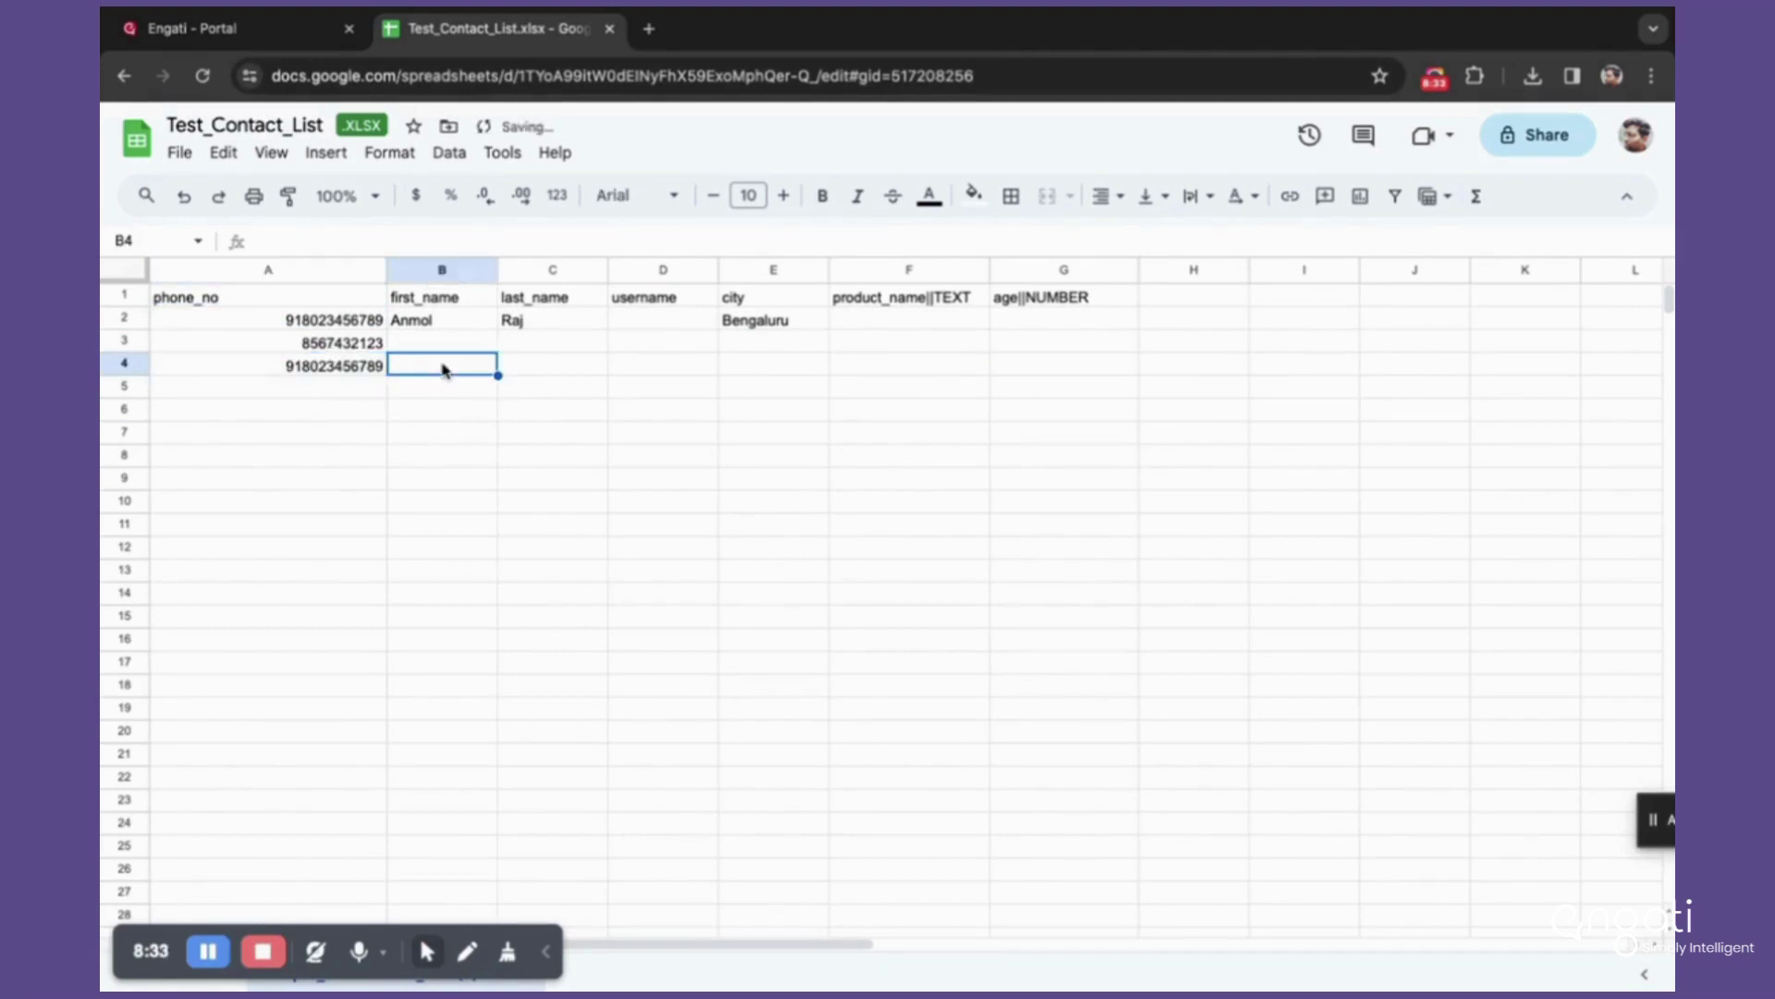
{"action": "type", "text": "Jai"}
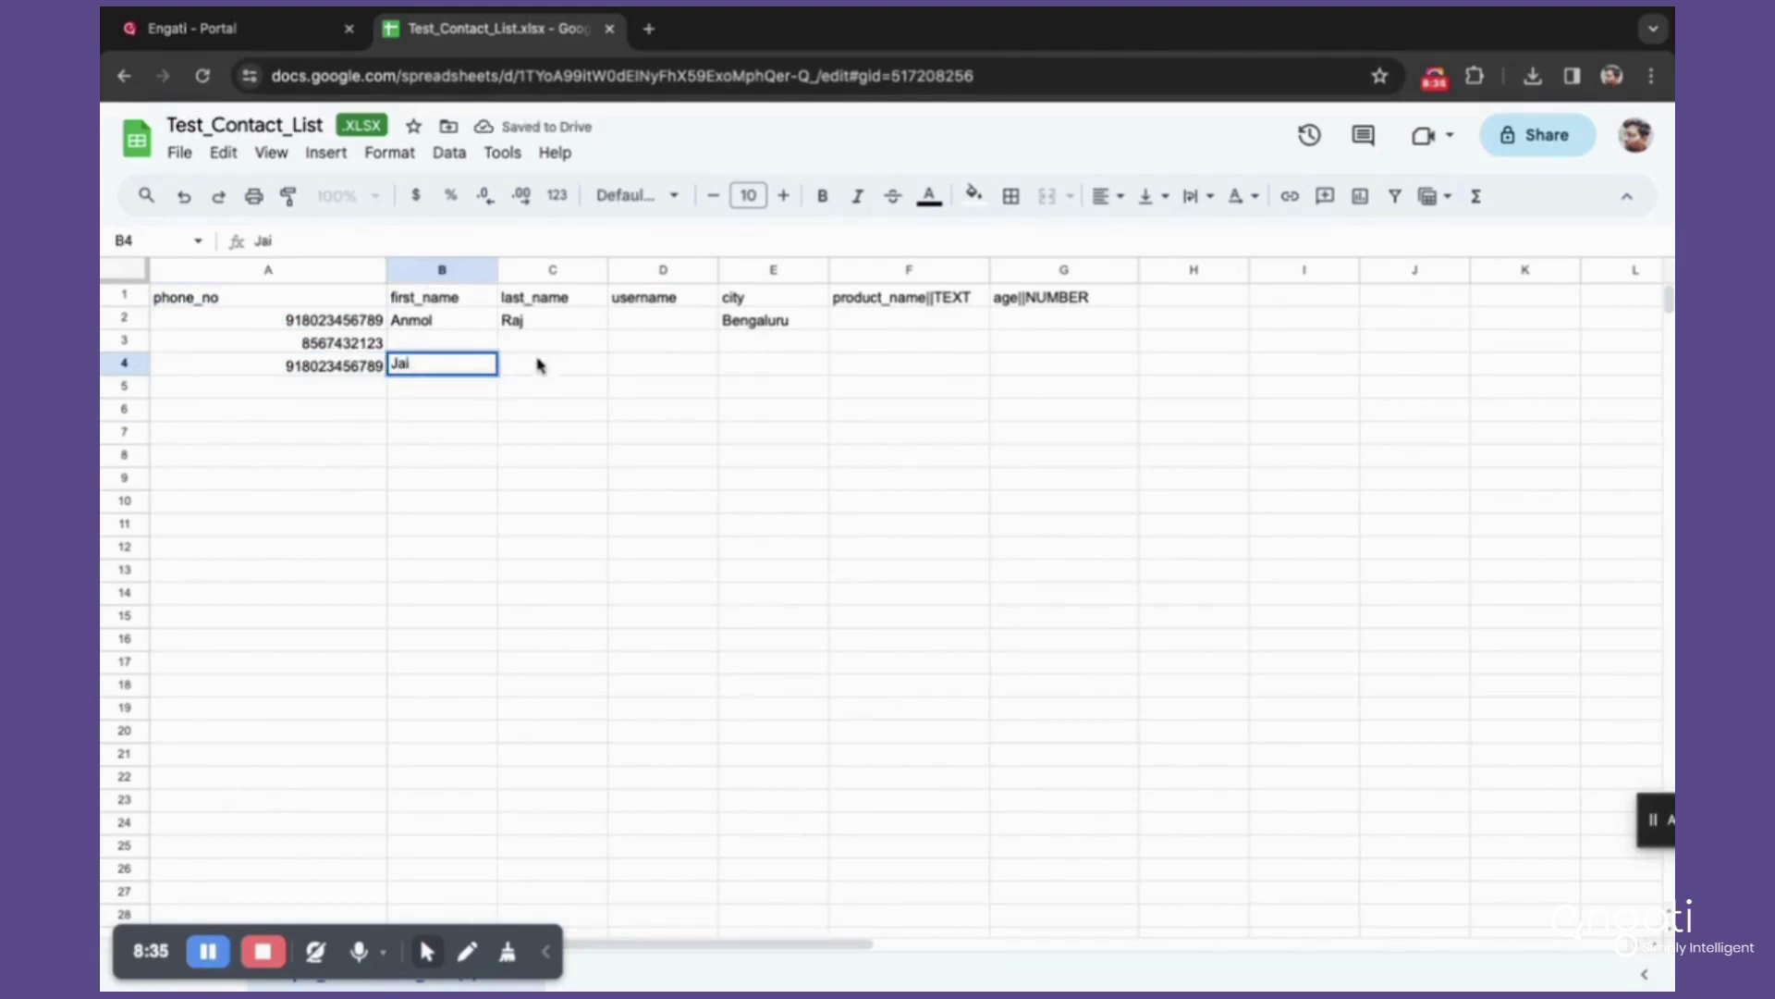
{"action": "left_click", "coordinate": [530, 372]}
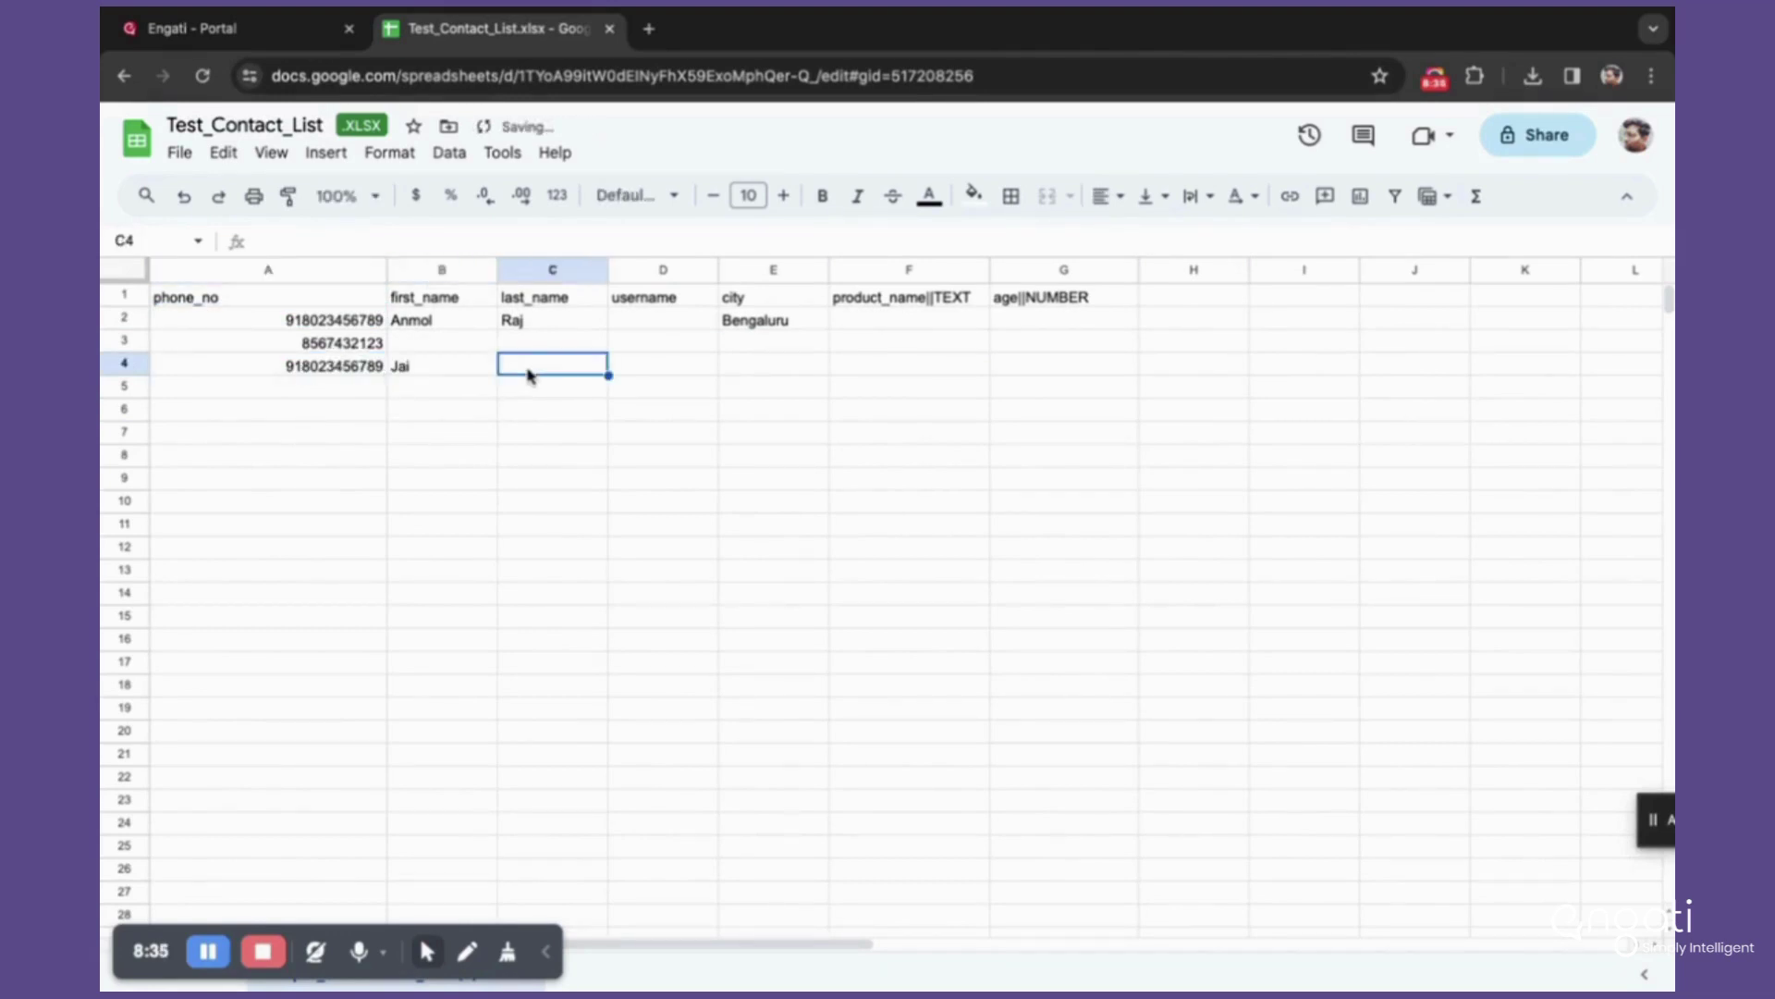
{"action": "left_click", "coordinate": [729, 363]}
{"action": "type", "text": "Patna"}
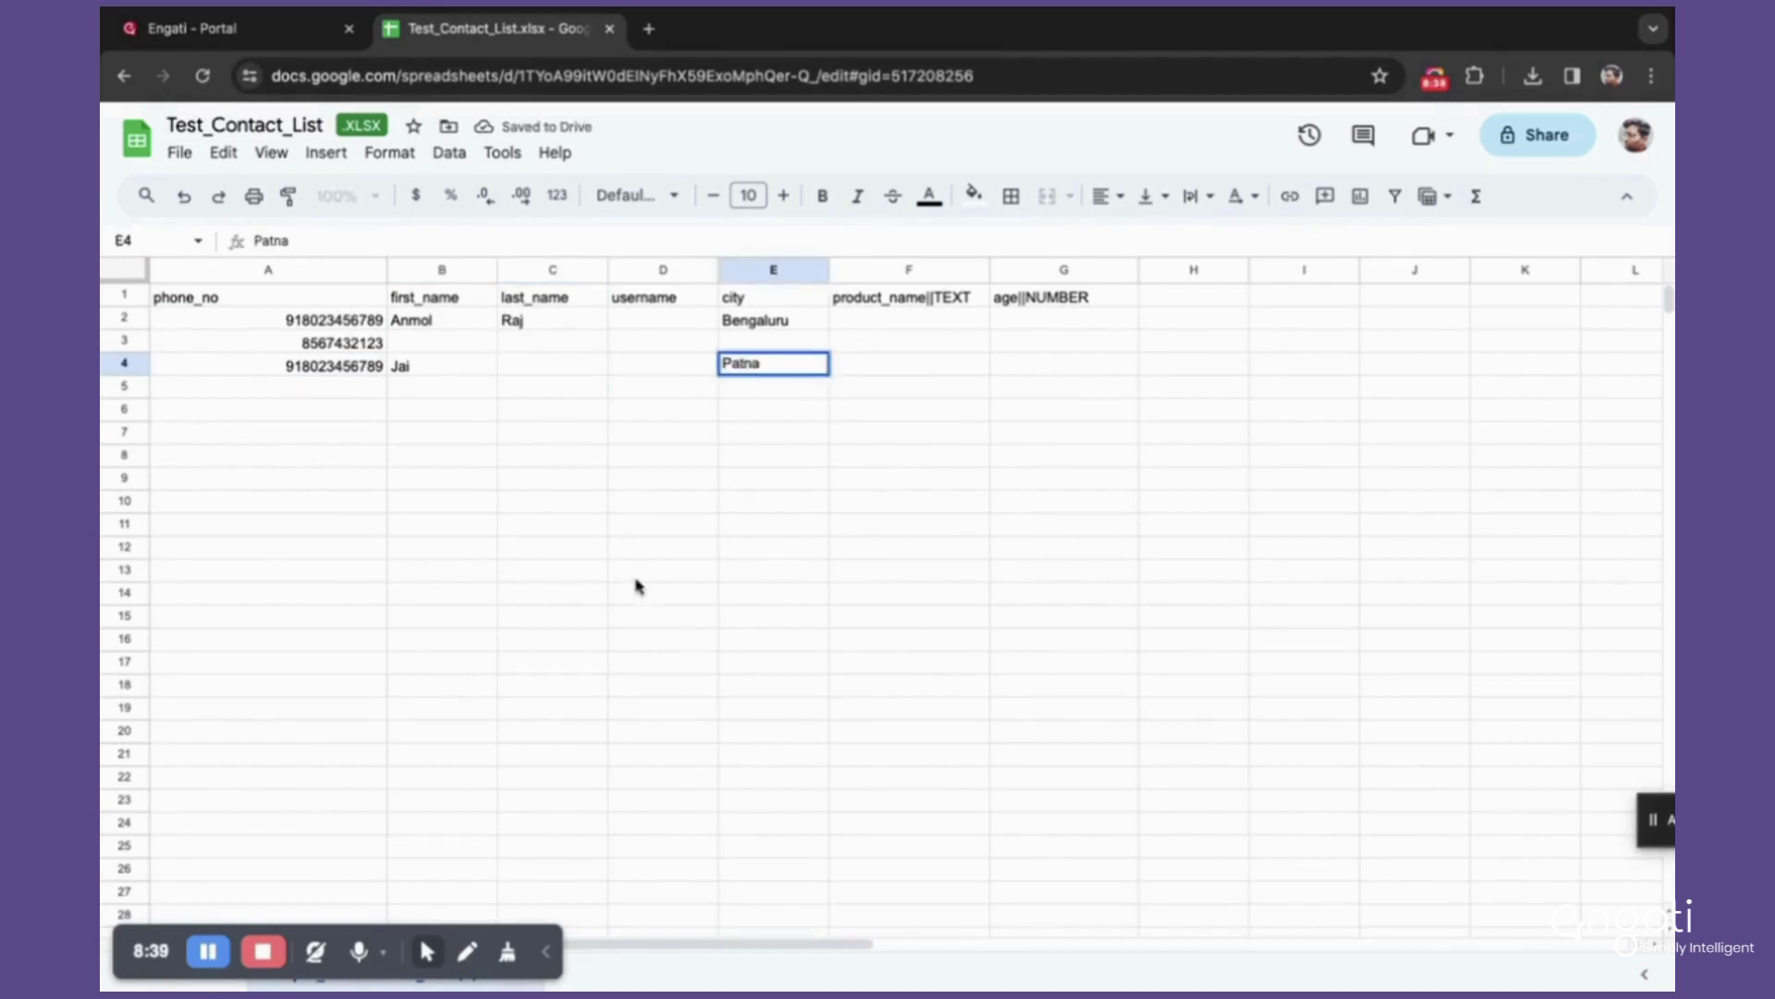
{"action": "left_click", "coordinate": [638, 583]}
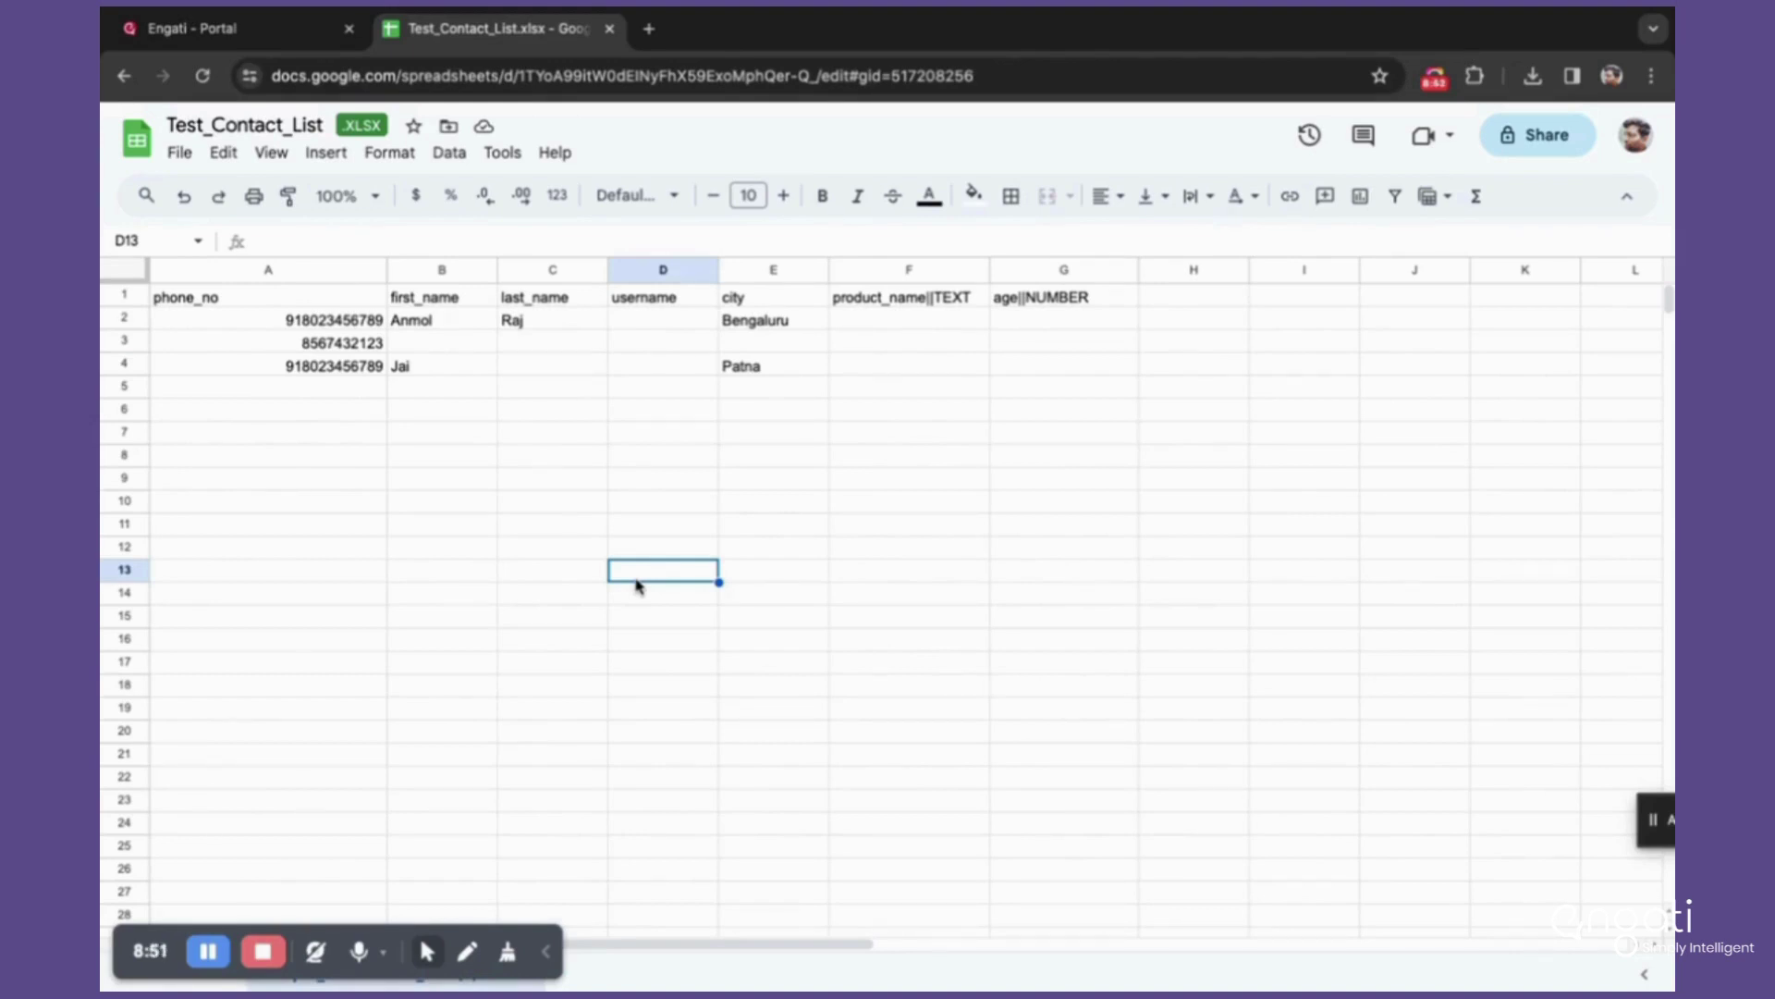
{"action": "left_click", "coordinate": [360, 324]}
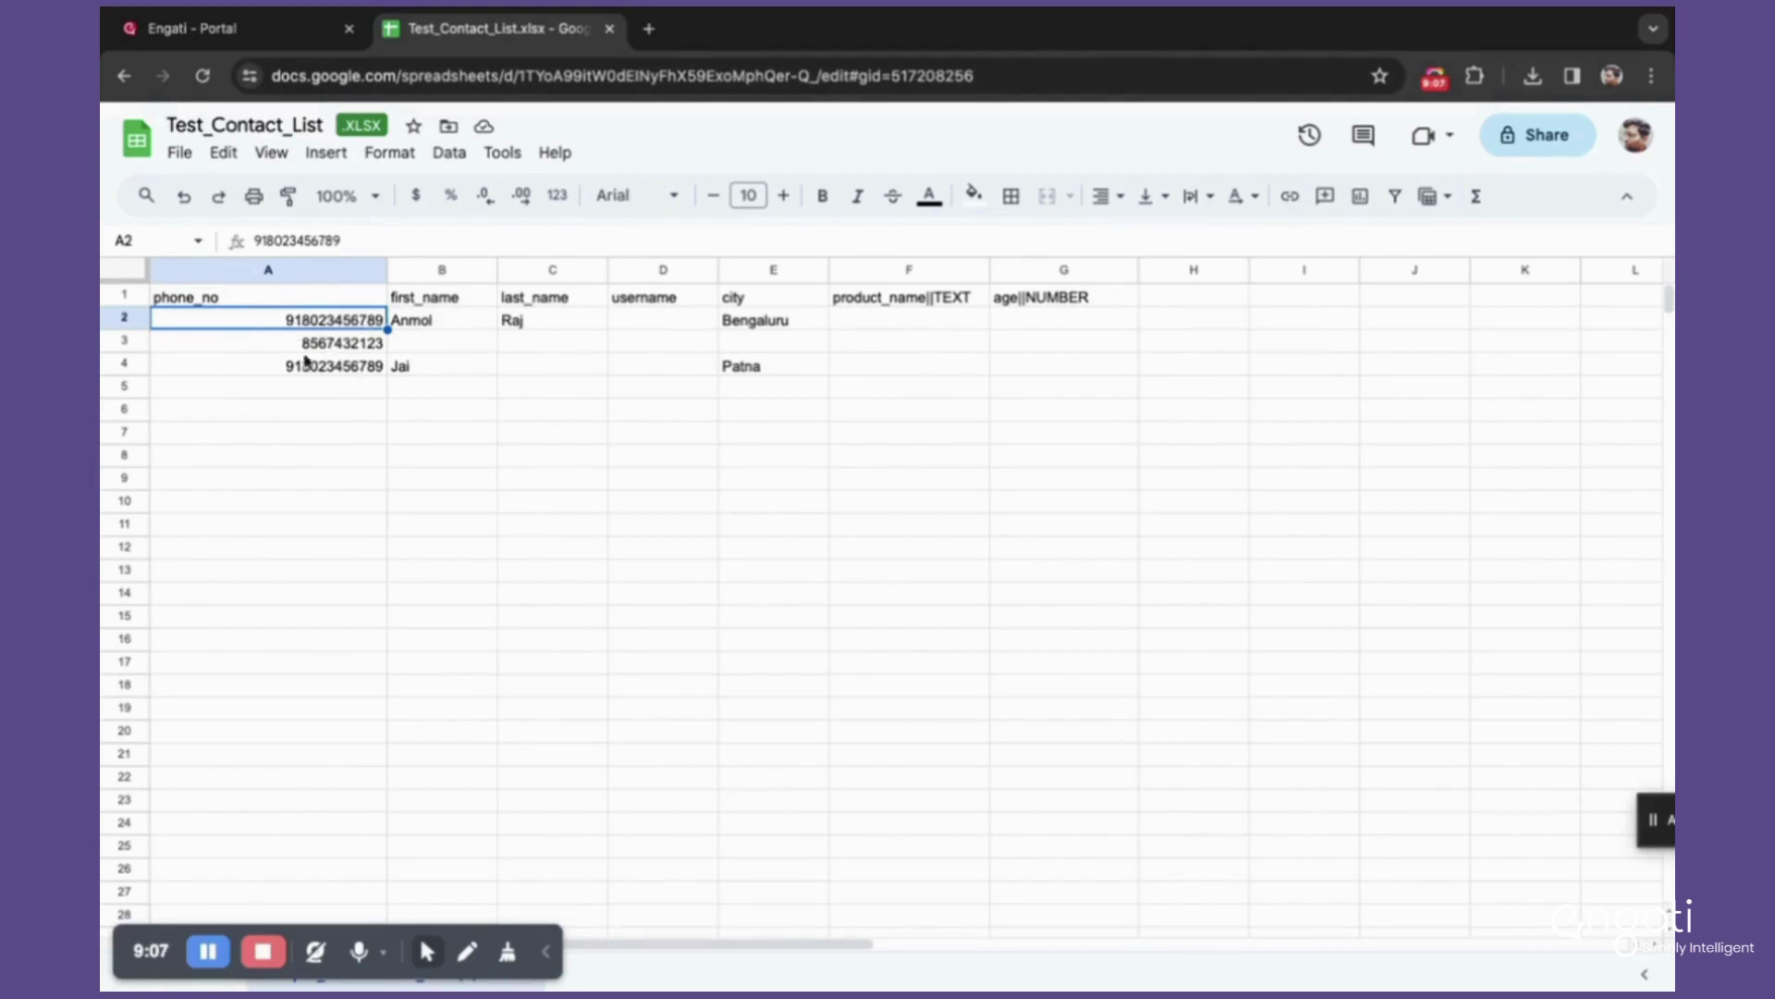
{"action": "left_click", "coordinate": [280, 370]}
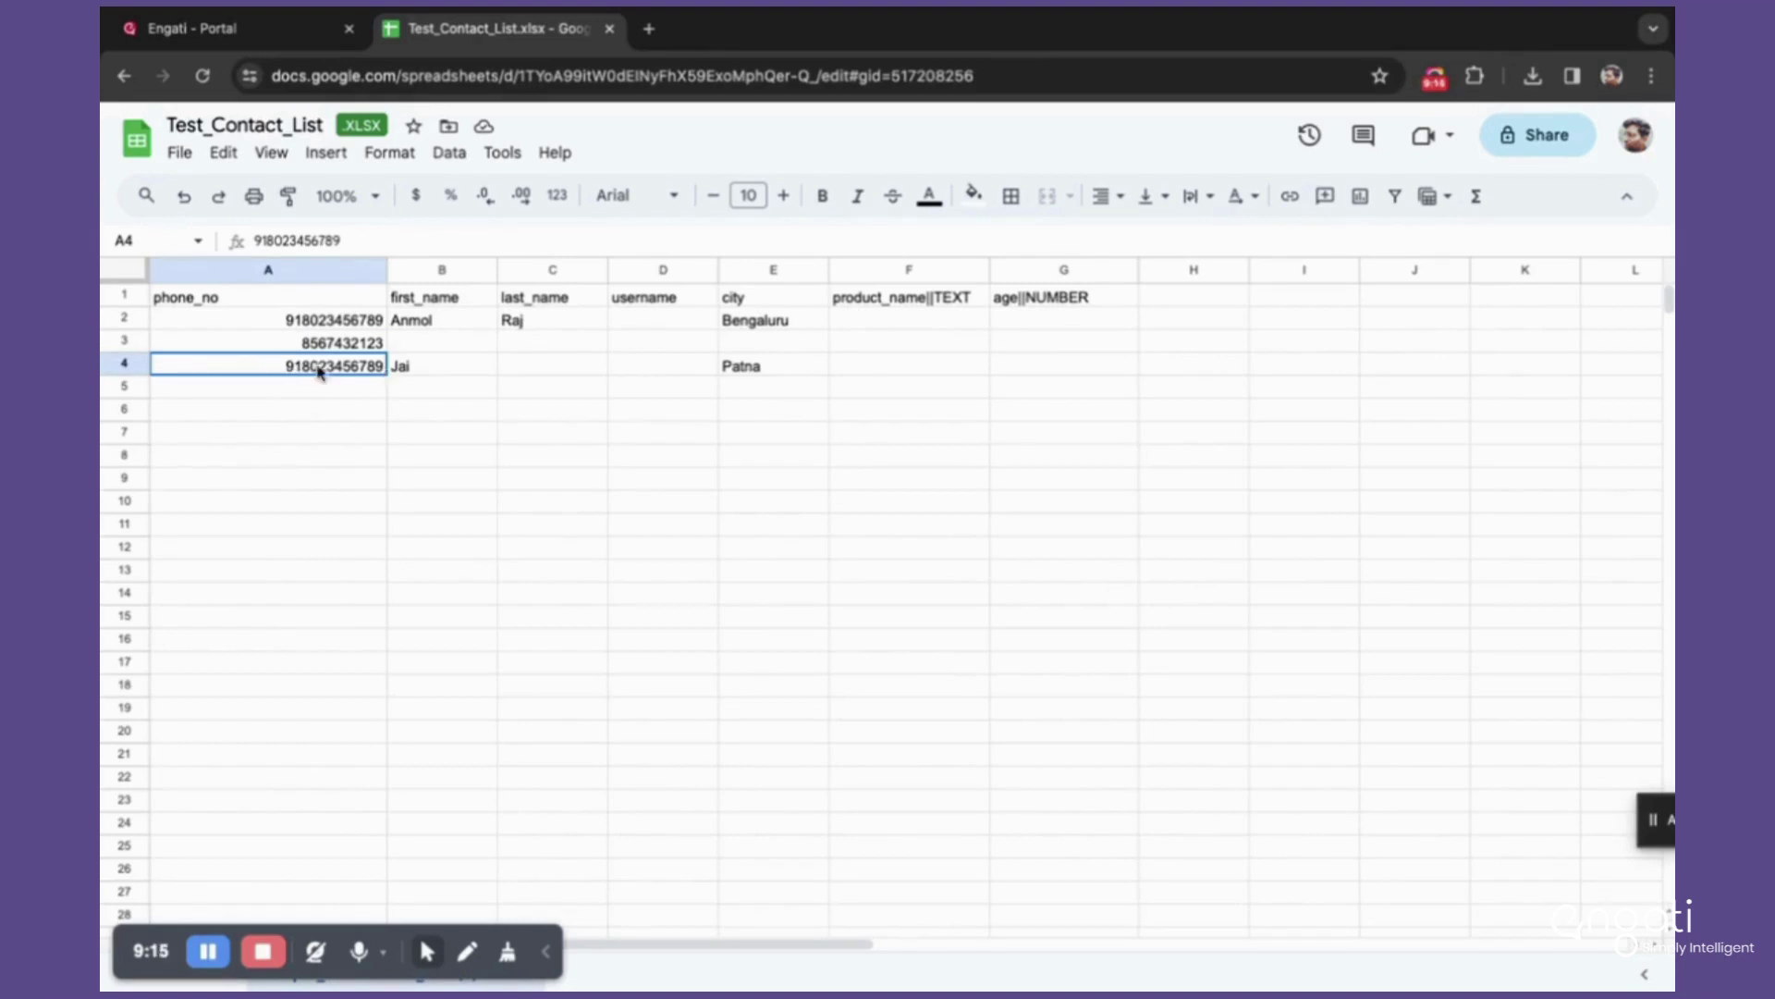
{"action": "left_click_drag", "start_coordinate": [319, 370], "coordinate": [1445, 373]}
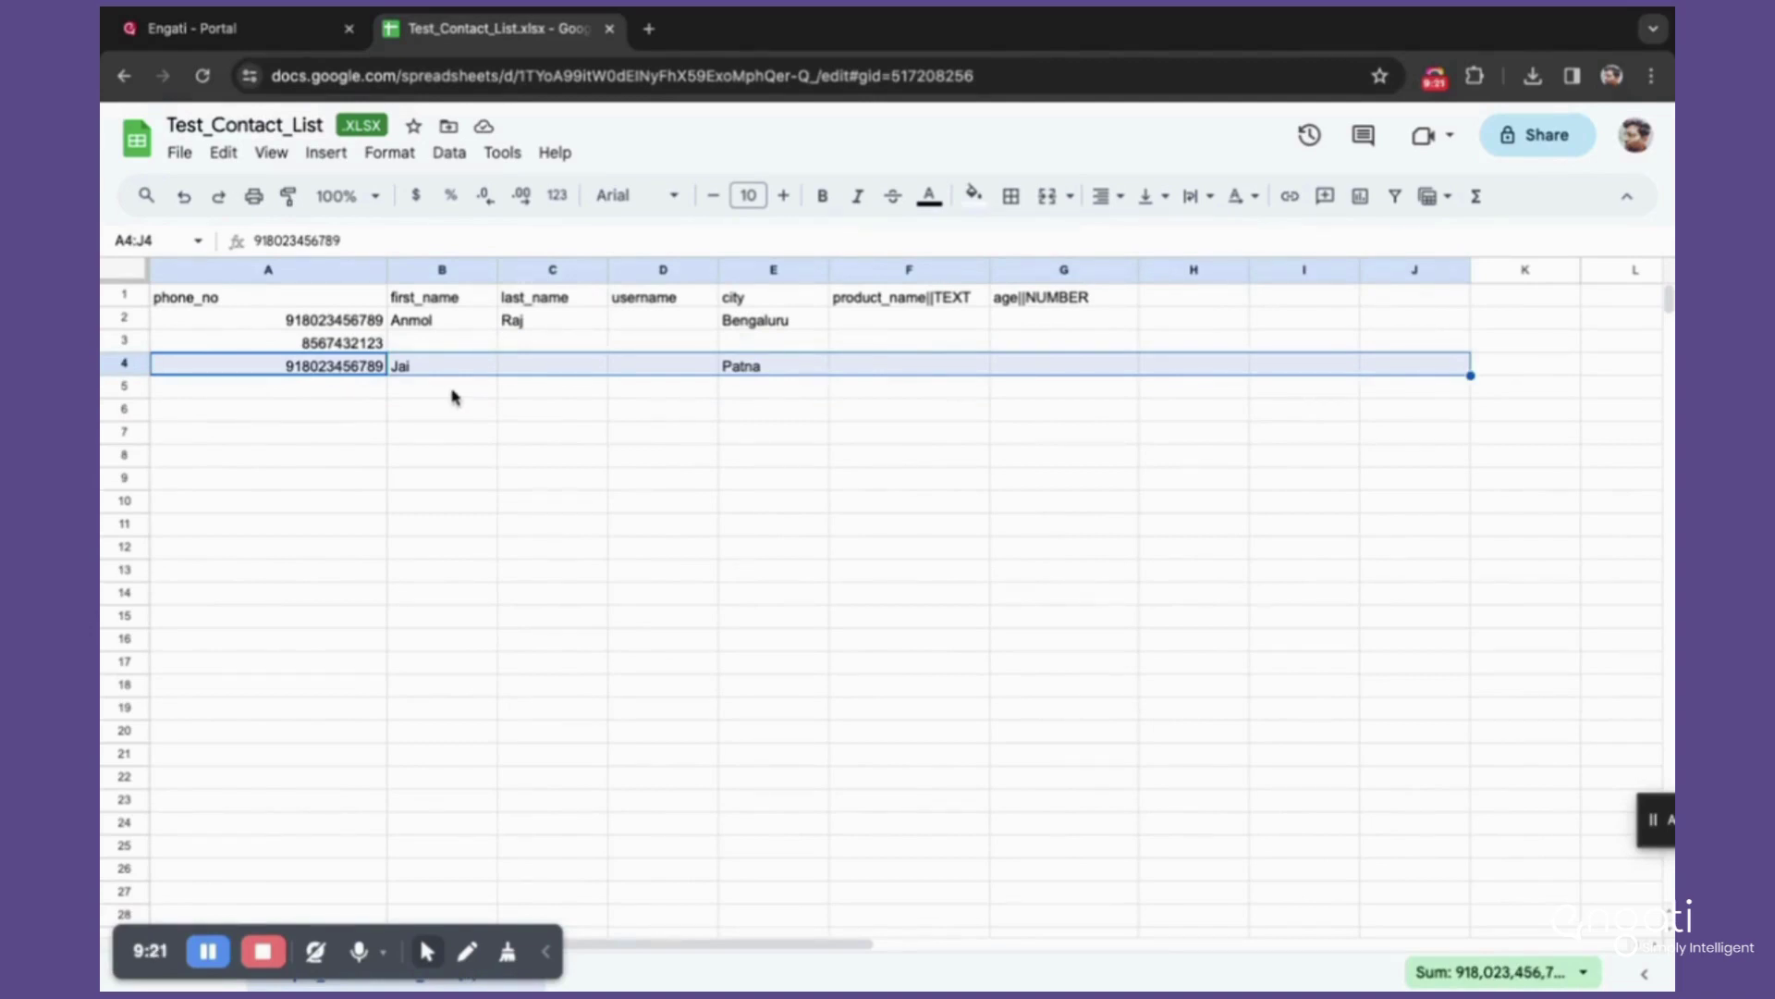
{"action": "left_click", "coordinate": [334, 323]}
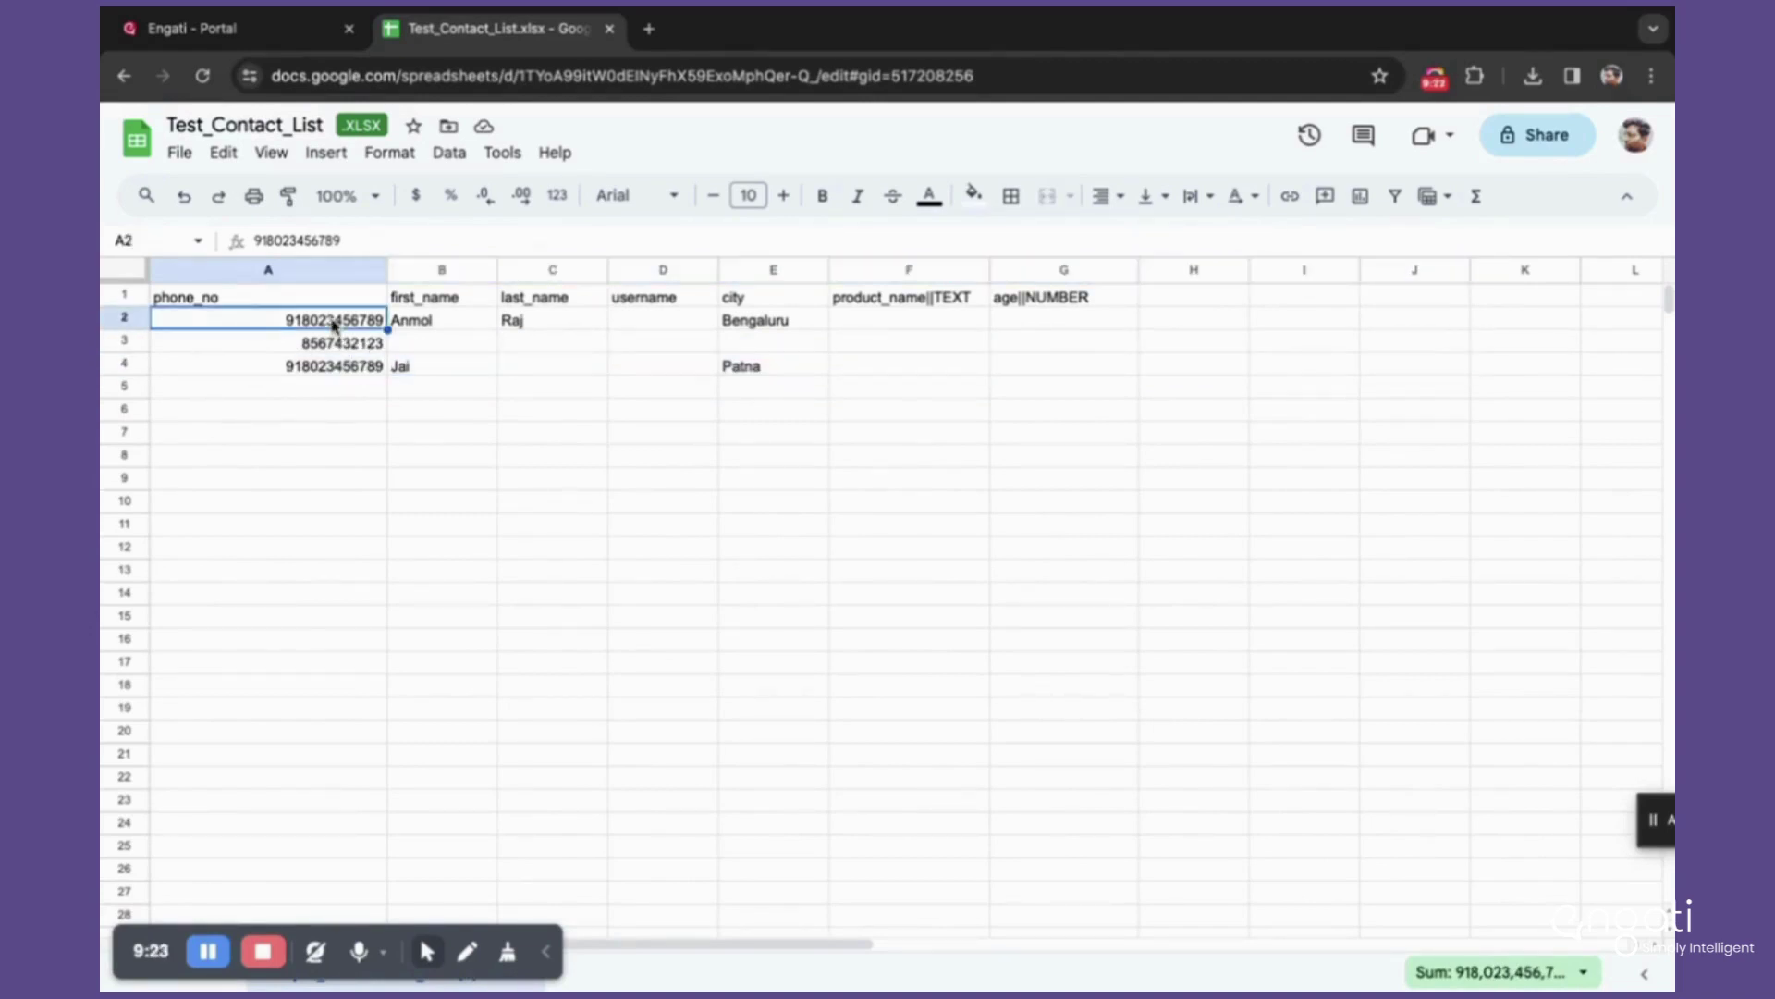
{"action": "left_click", "coordinate": [322, 344]}
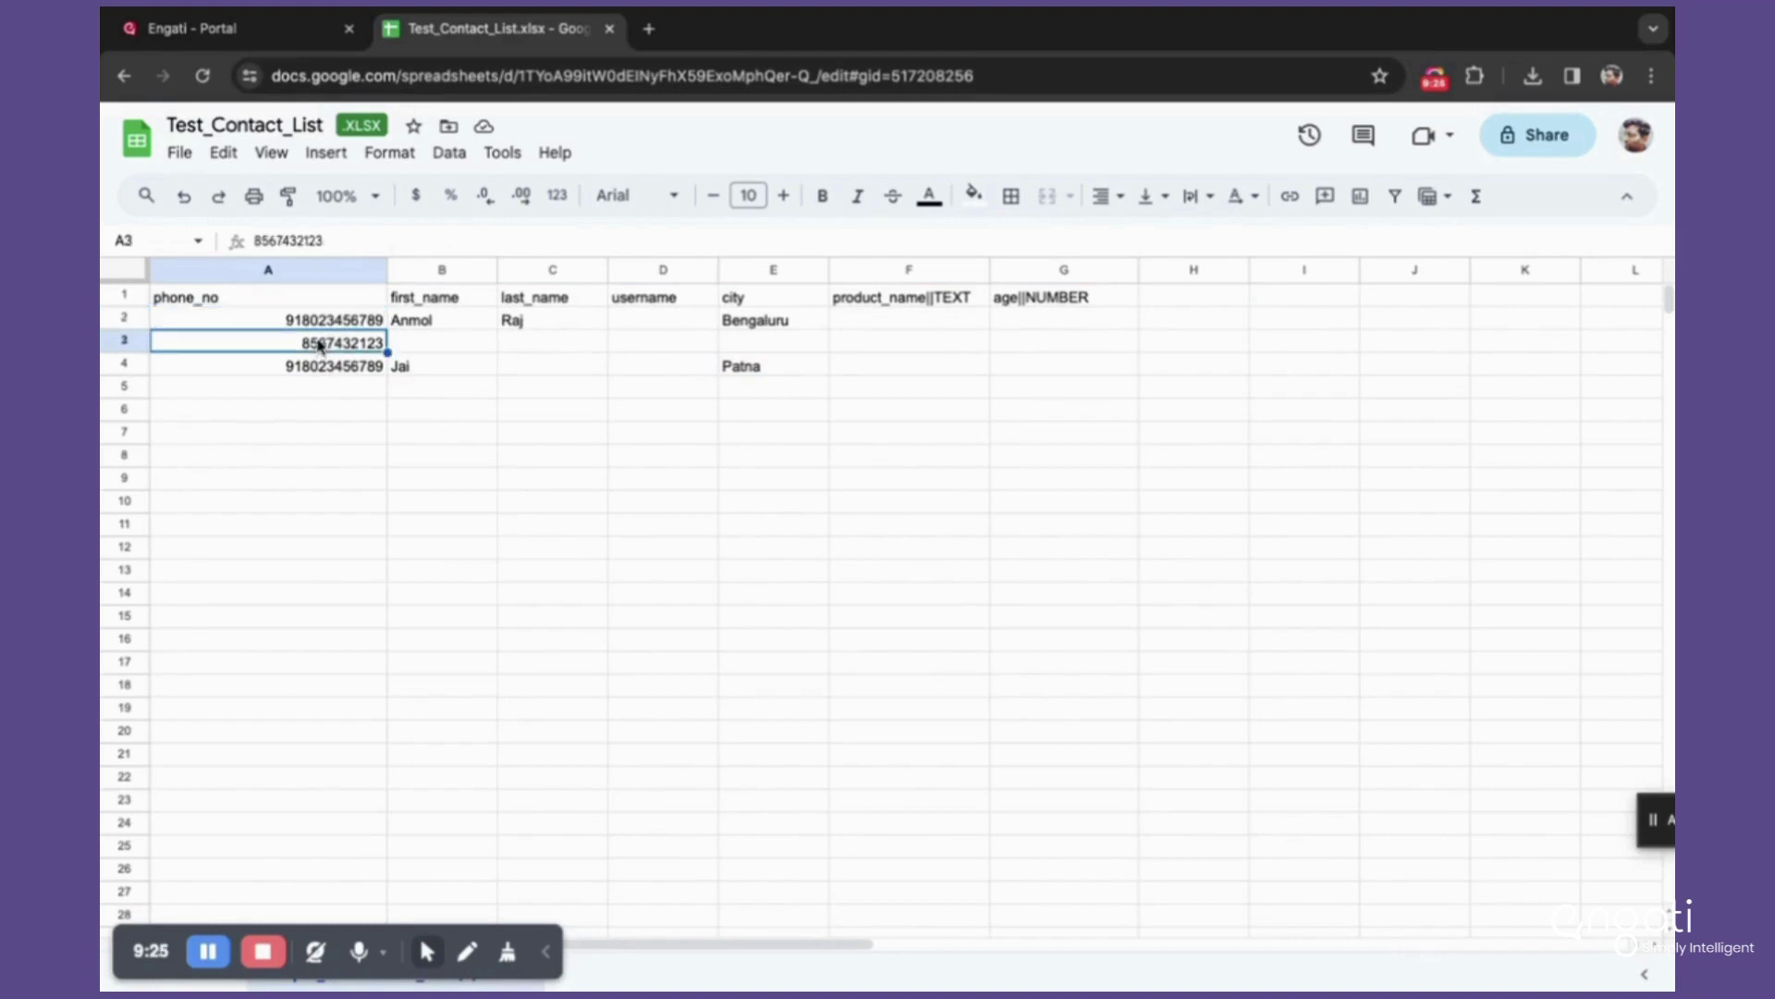
{"action": "left_click", "coordinate": [321, 325]}
{"action": "left_click", "coordinate": [330, 374]}
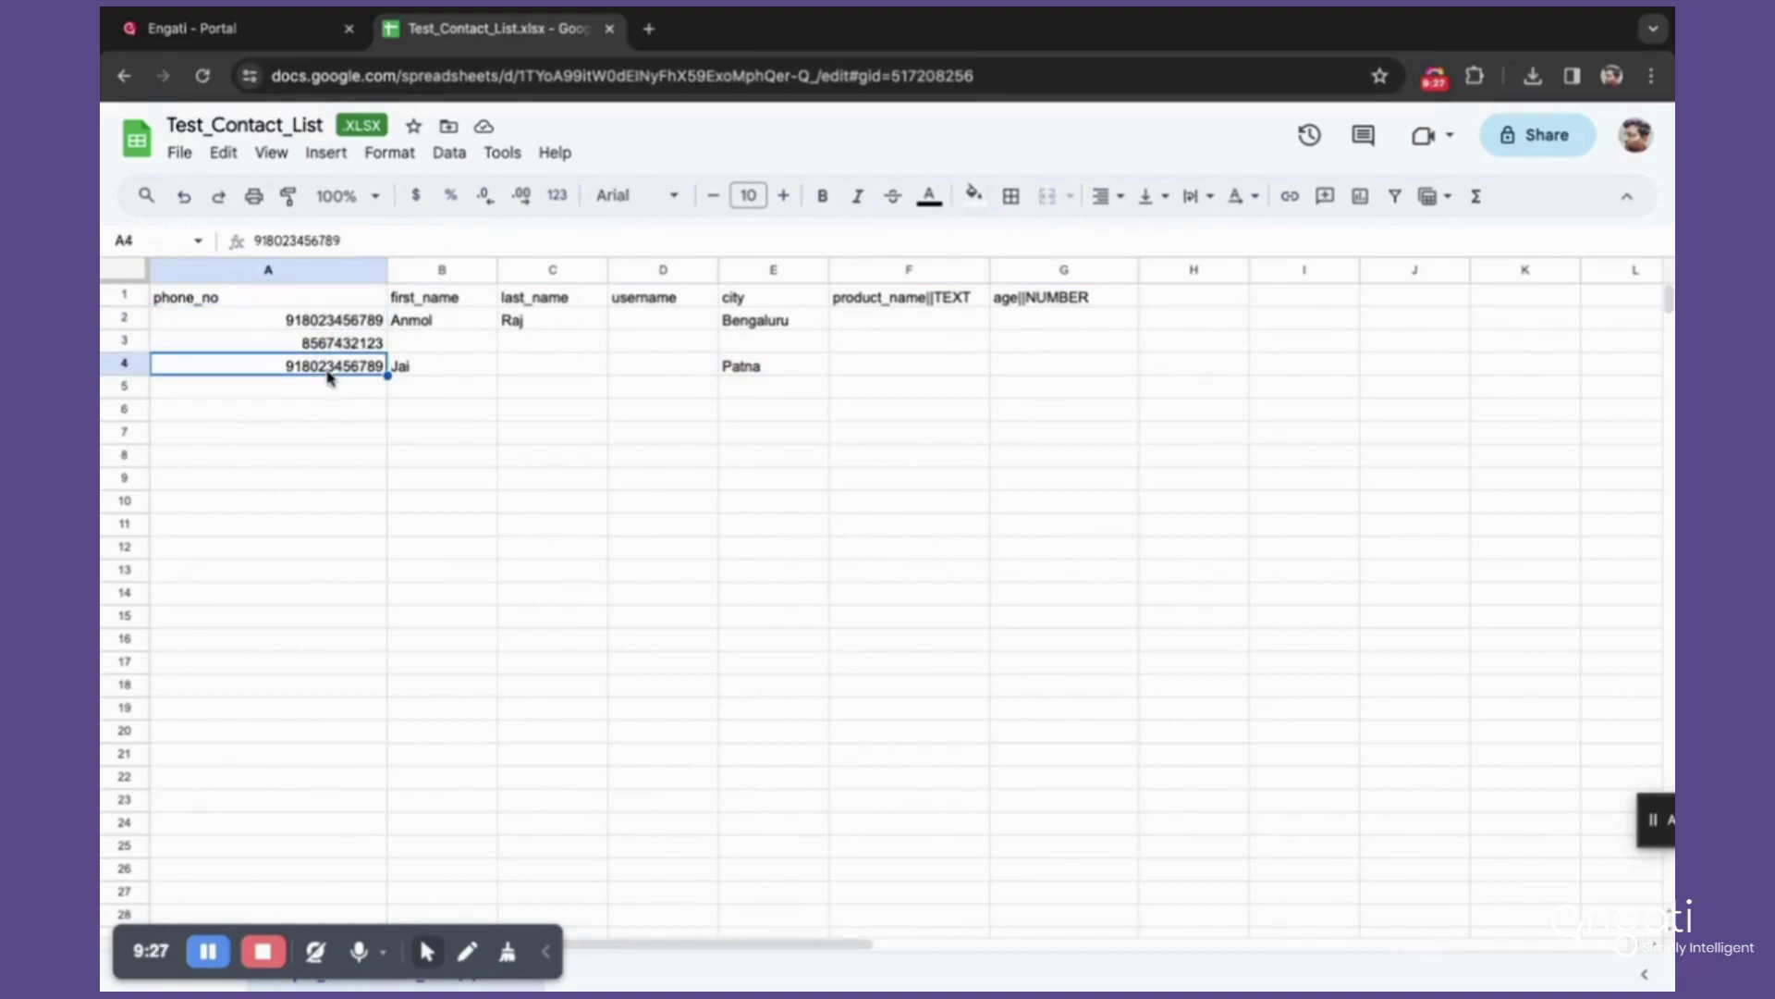
{"action": "left_click_drag", "start_coordinate": [258, 364], "coordinate": [1399, 373]}
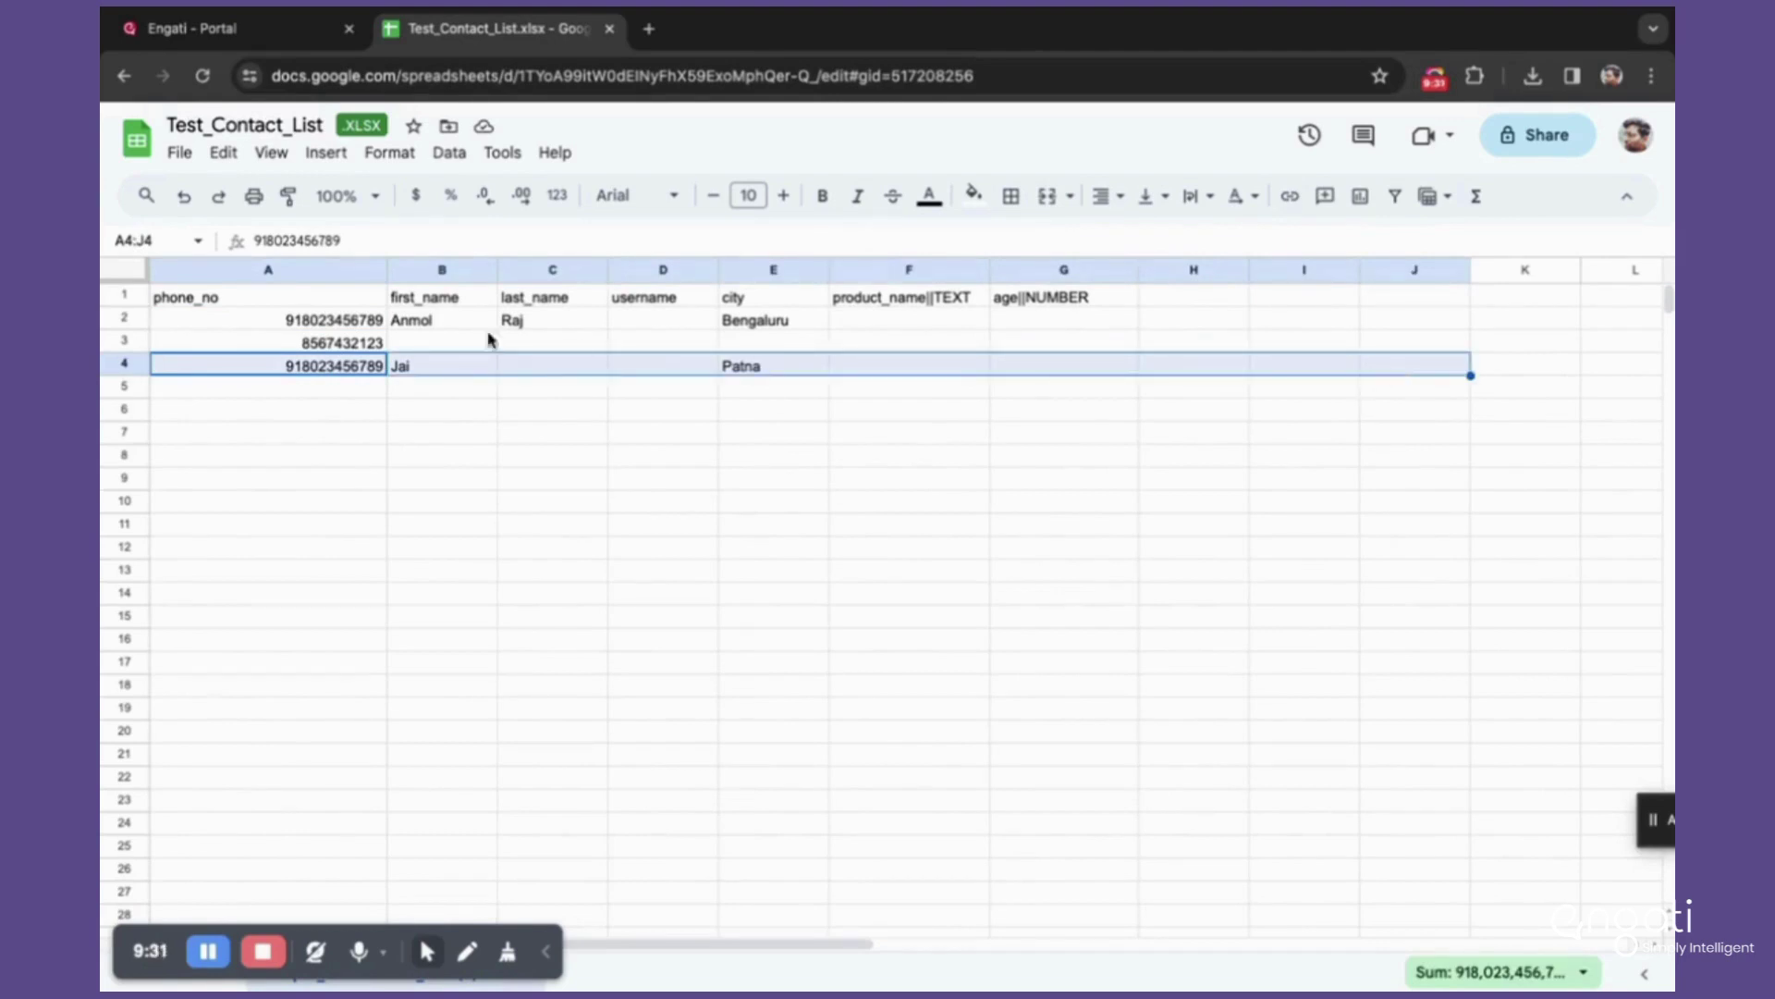
{"action": "left_click", "coordinate": [331, 342]}
{"action": "left_click", "coordinate": [330, 321]}
{"action": "left_click", "coordinate": [330, 342]}
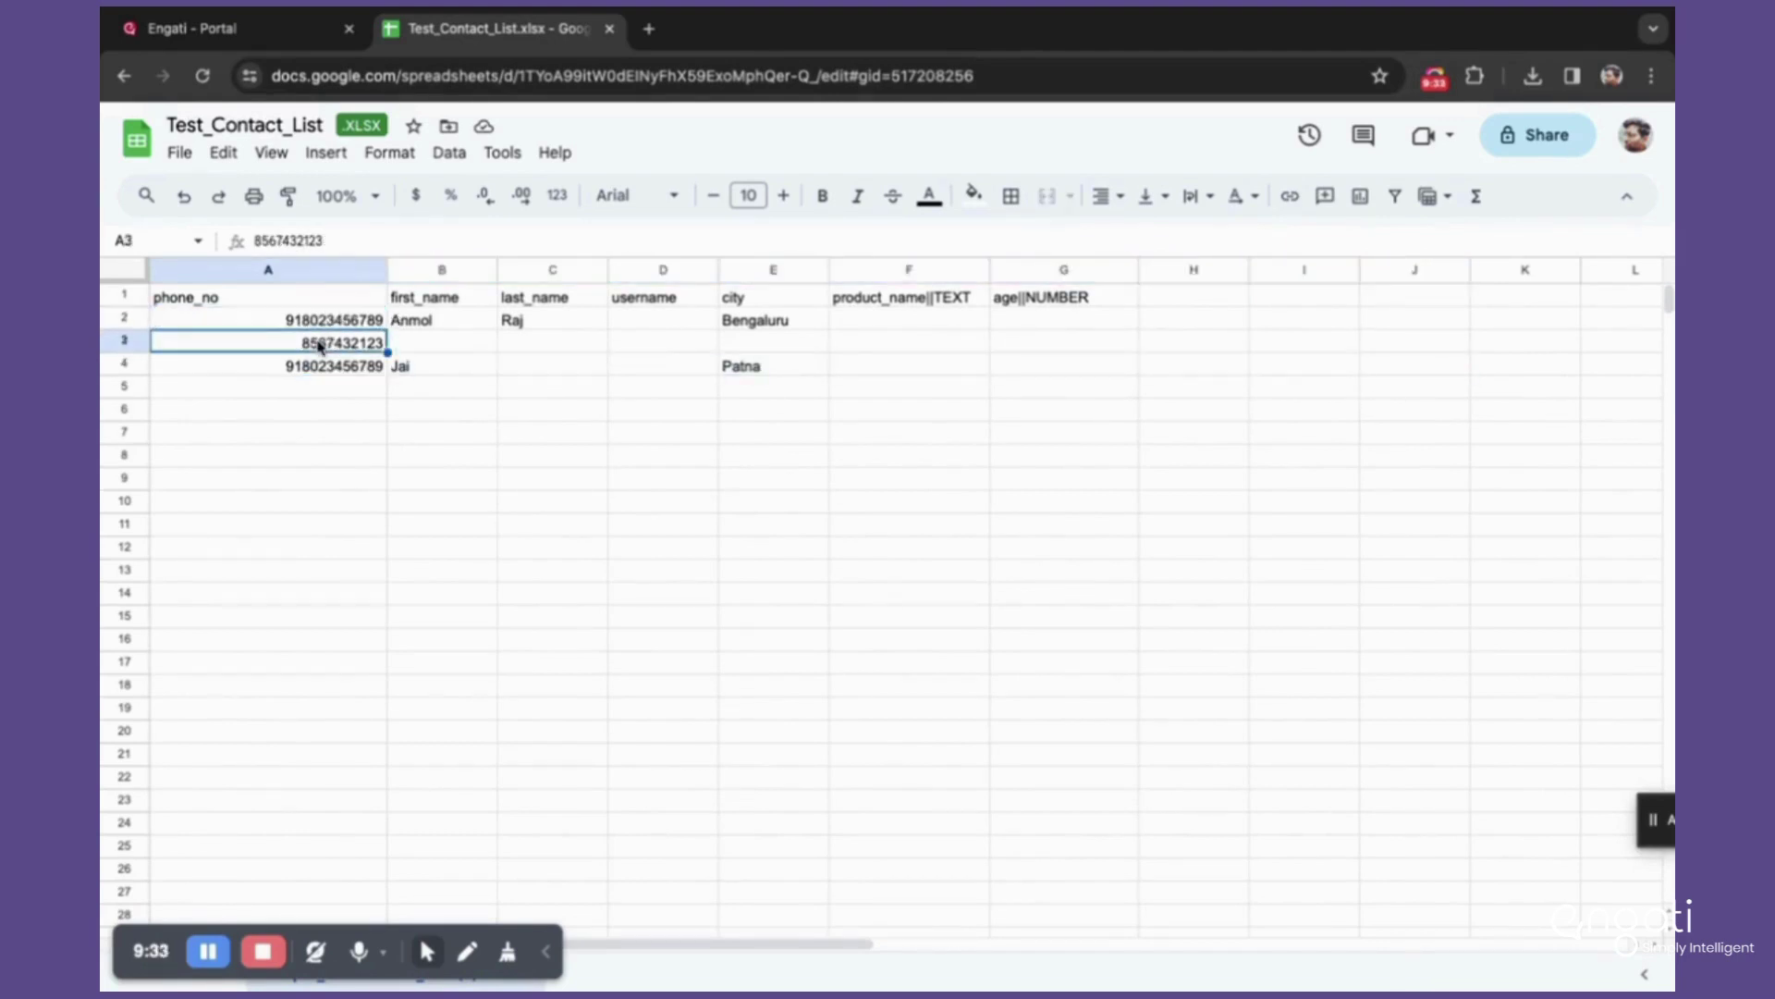
{"action": "left_click", "coordinate": [323, 366]}
{"action": "left_click", "coordinate": [294, 323]}
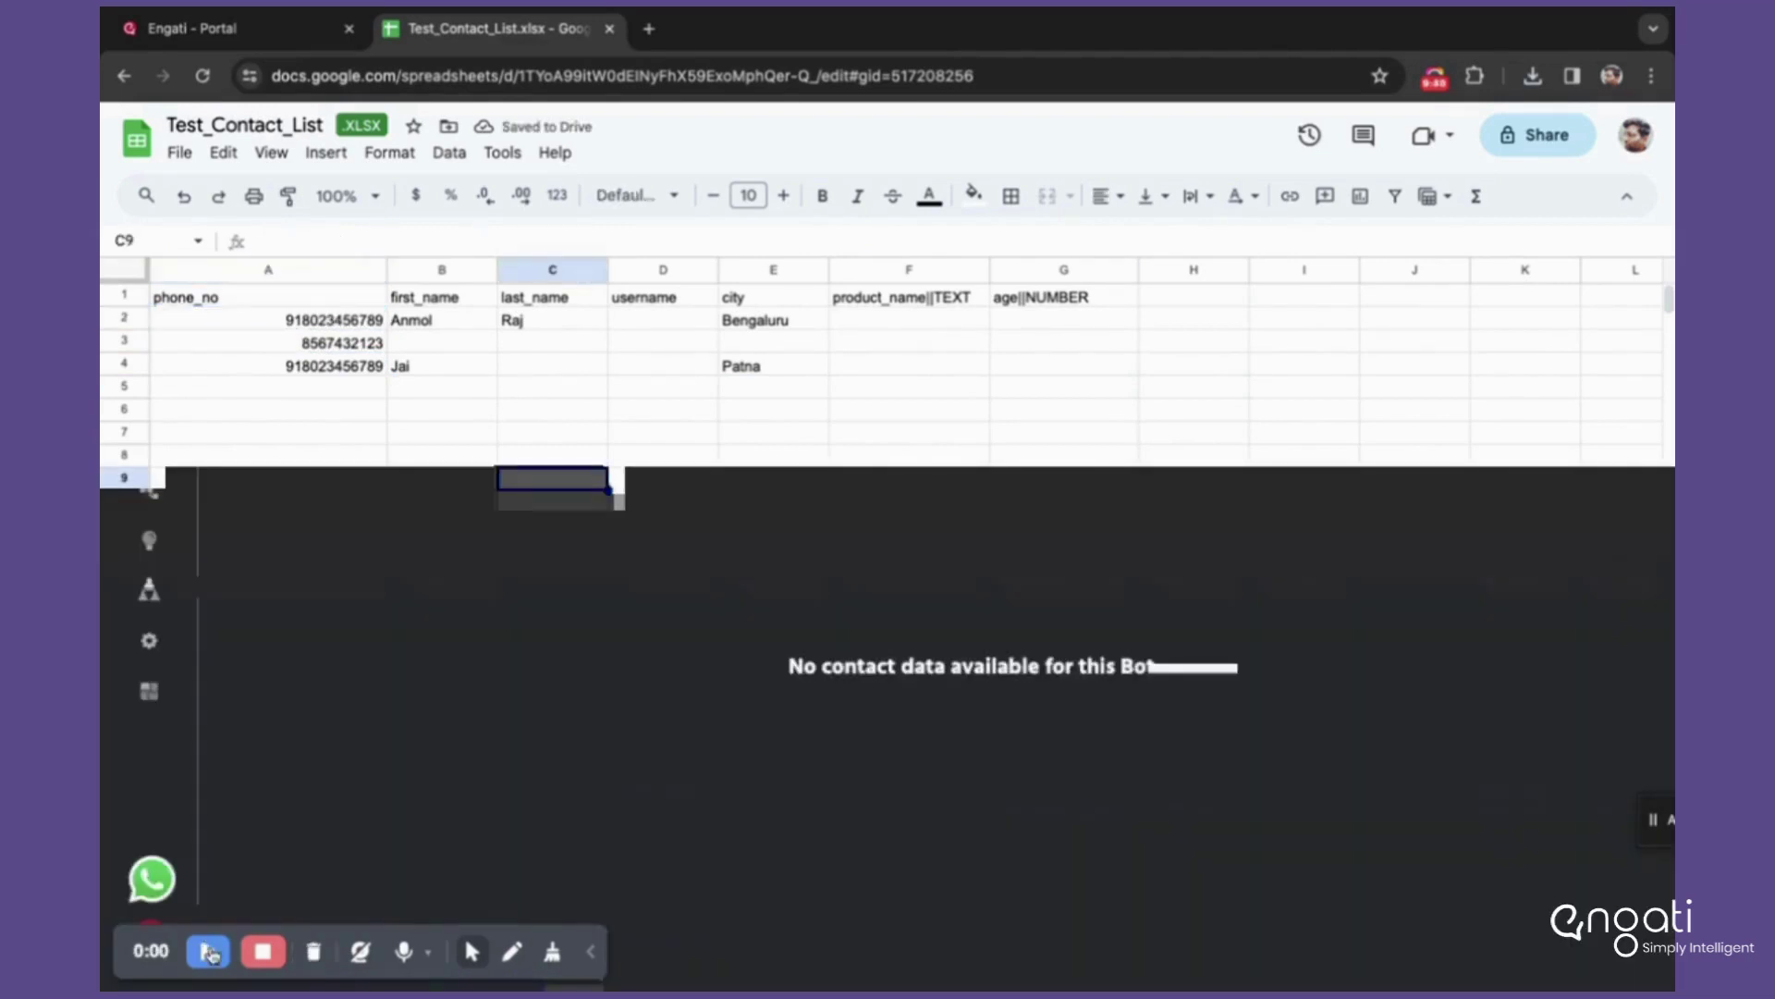
Step: Download Test_Contact_List as a Microsoft Excel (.xlsx) file
{"action": "left_click", "coordinate": [209, 953]}
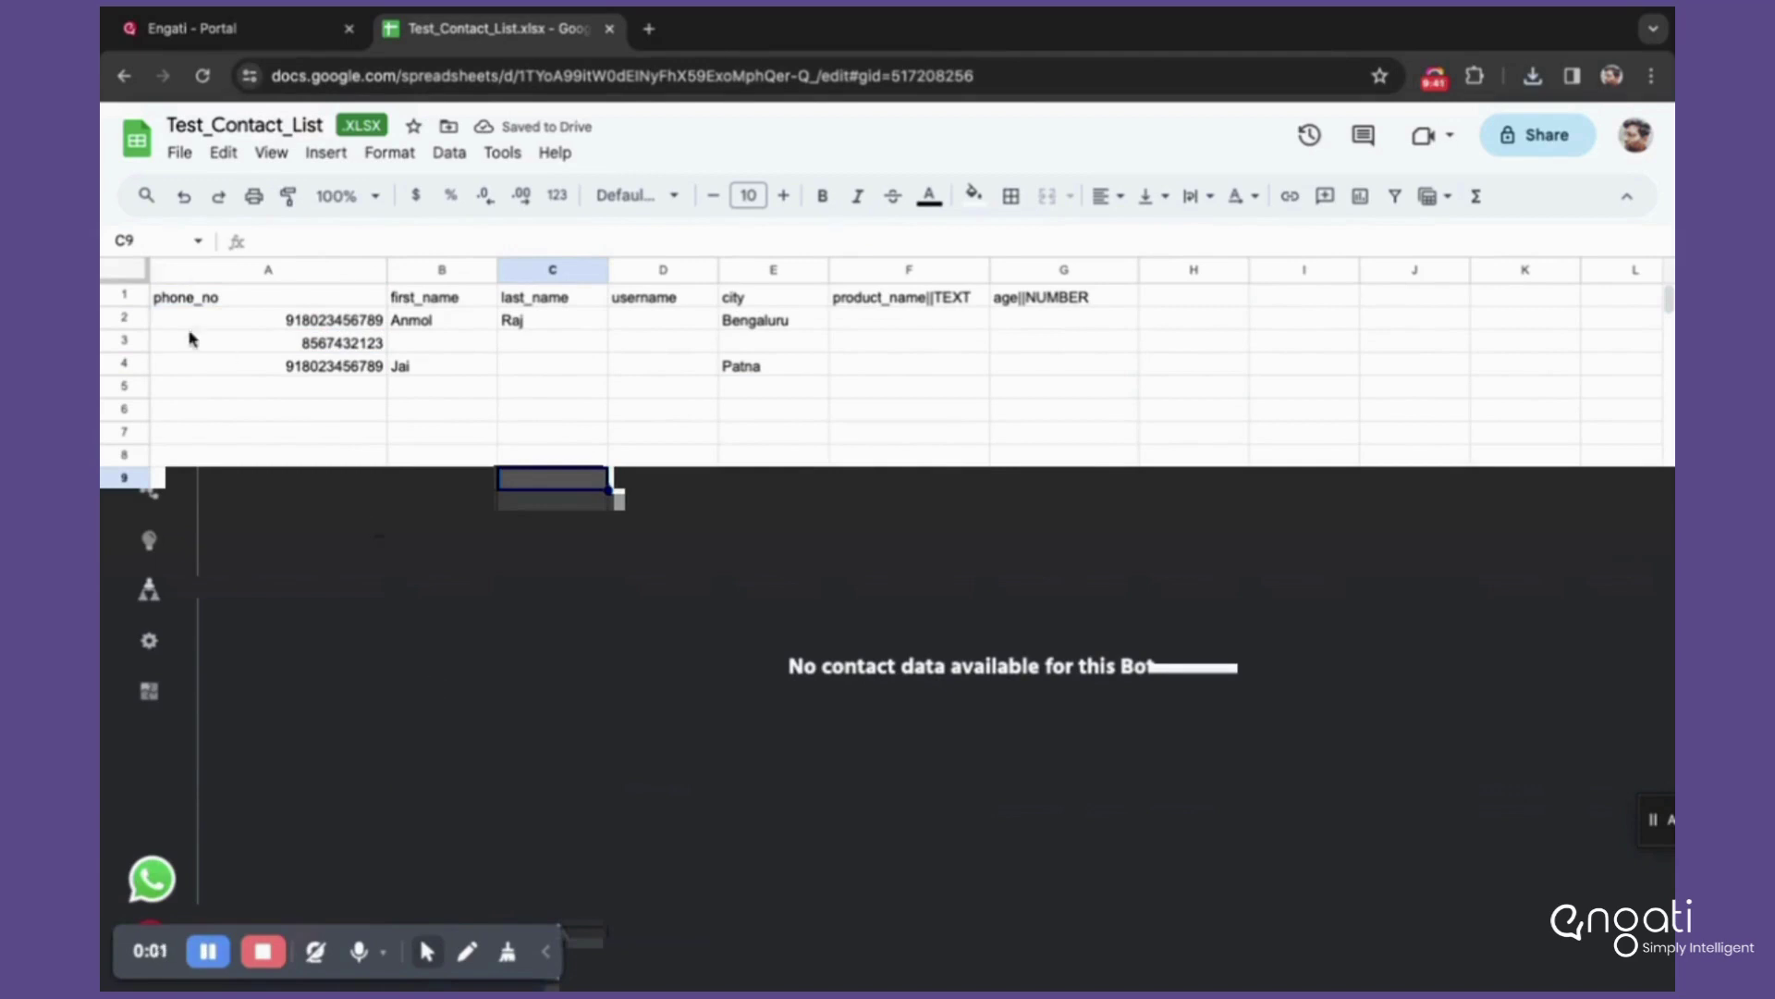
{"action": "left_click", "coordinate": [181, 153]}
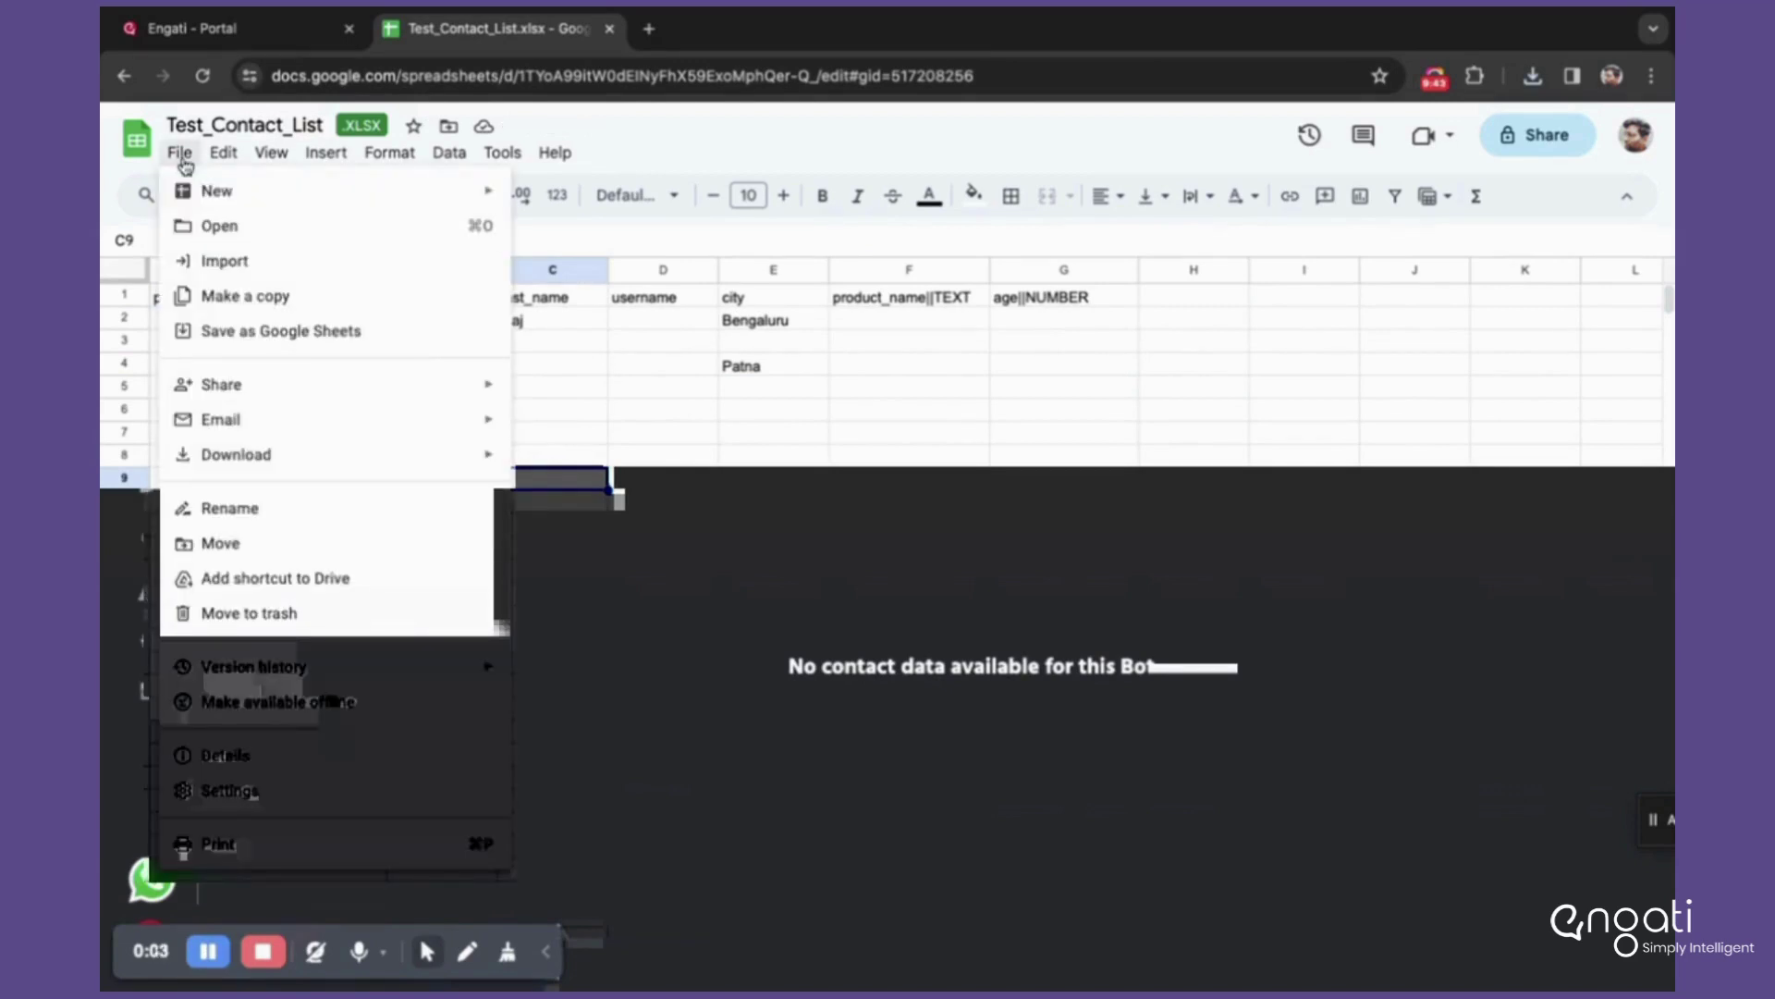
{"action": "mouse_move", "coordinate": [280, 457]}
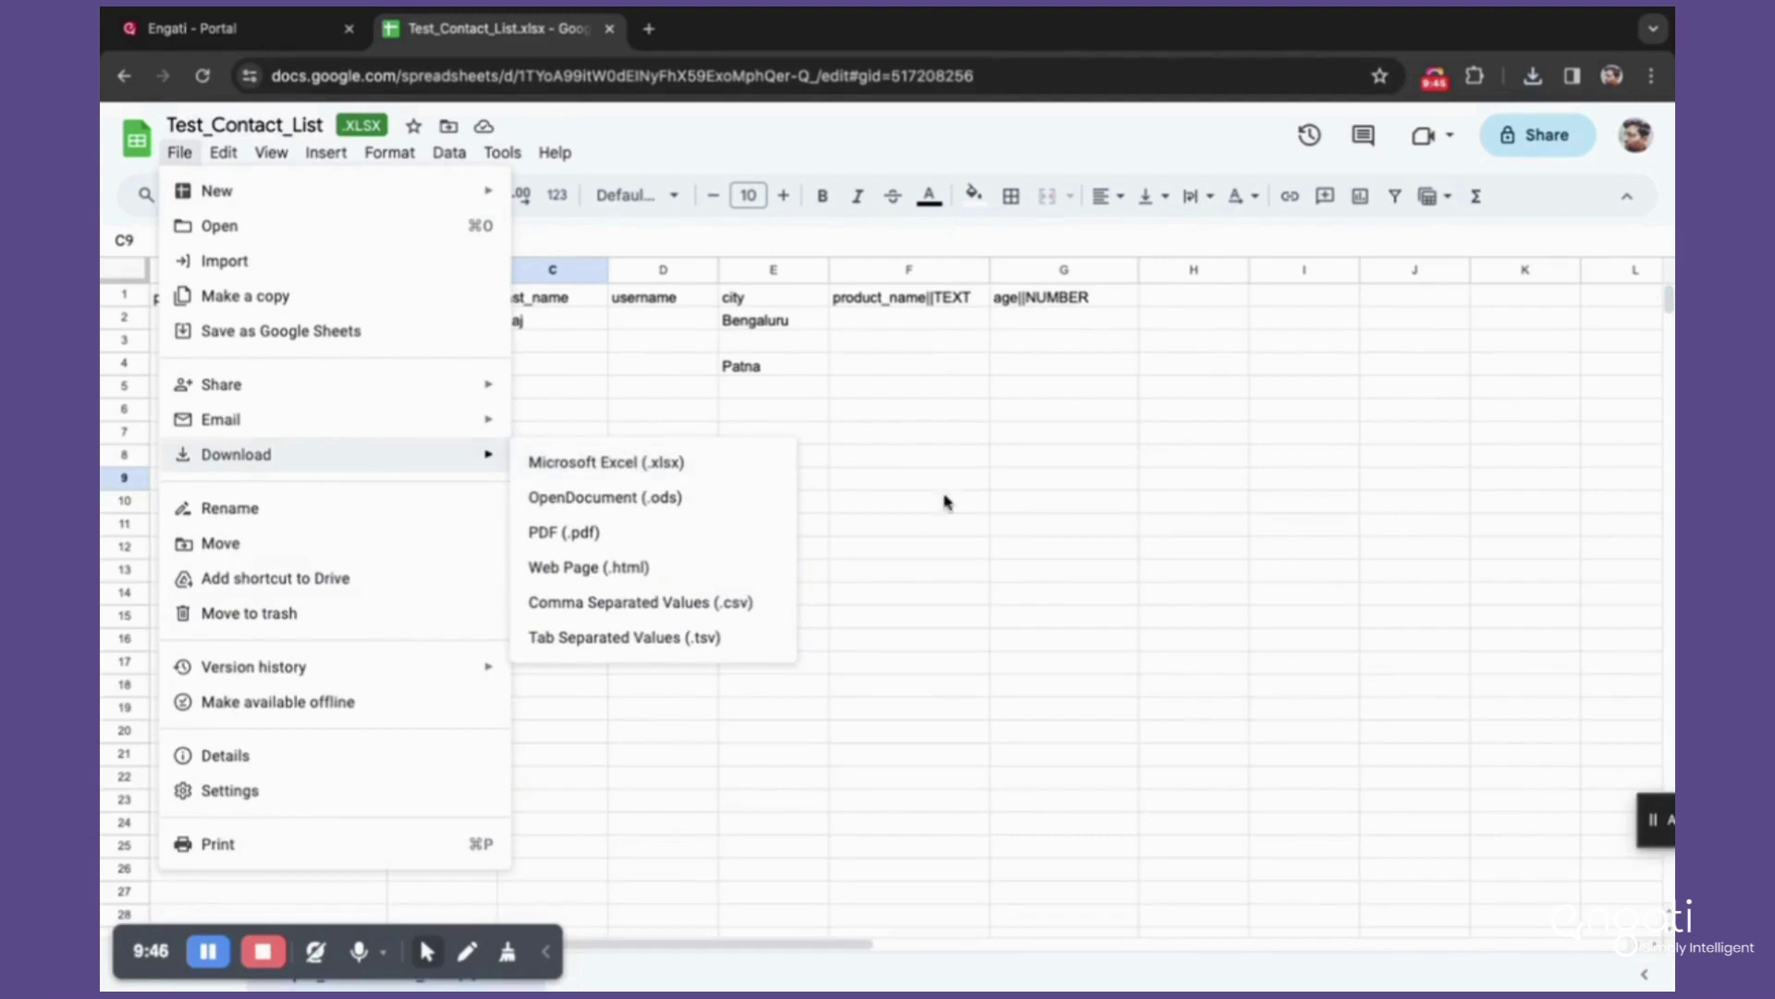
{"action": "left_click", "coordinate": [945, 499]}
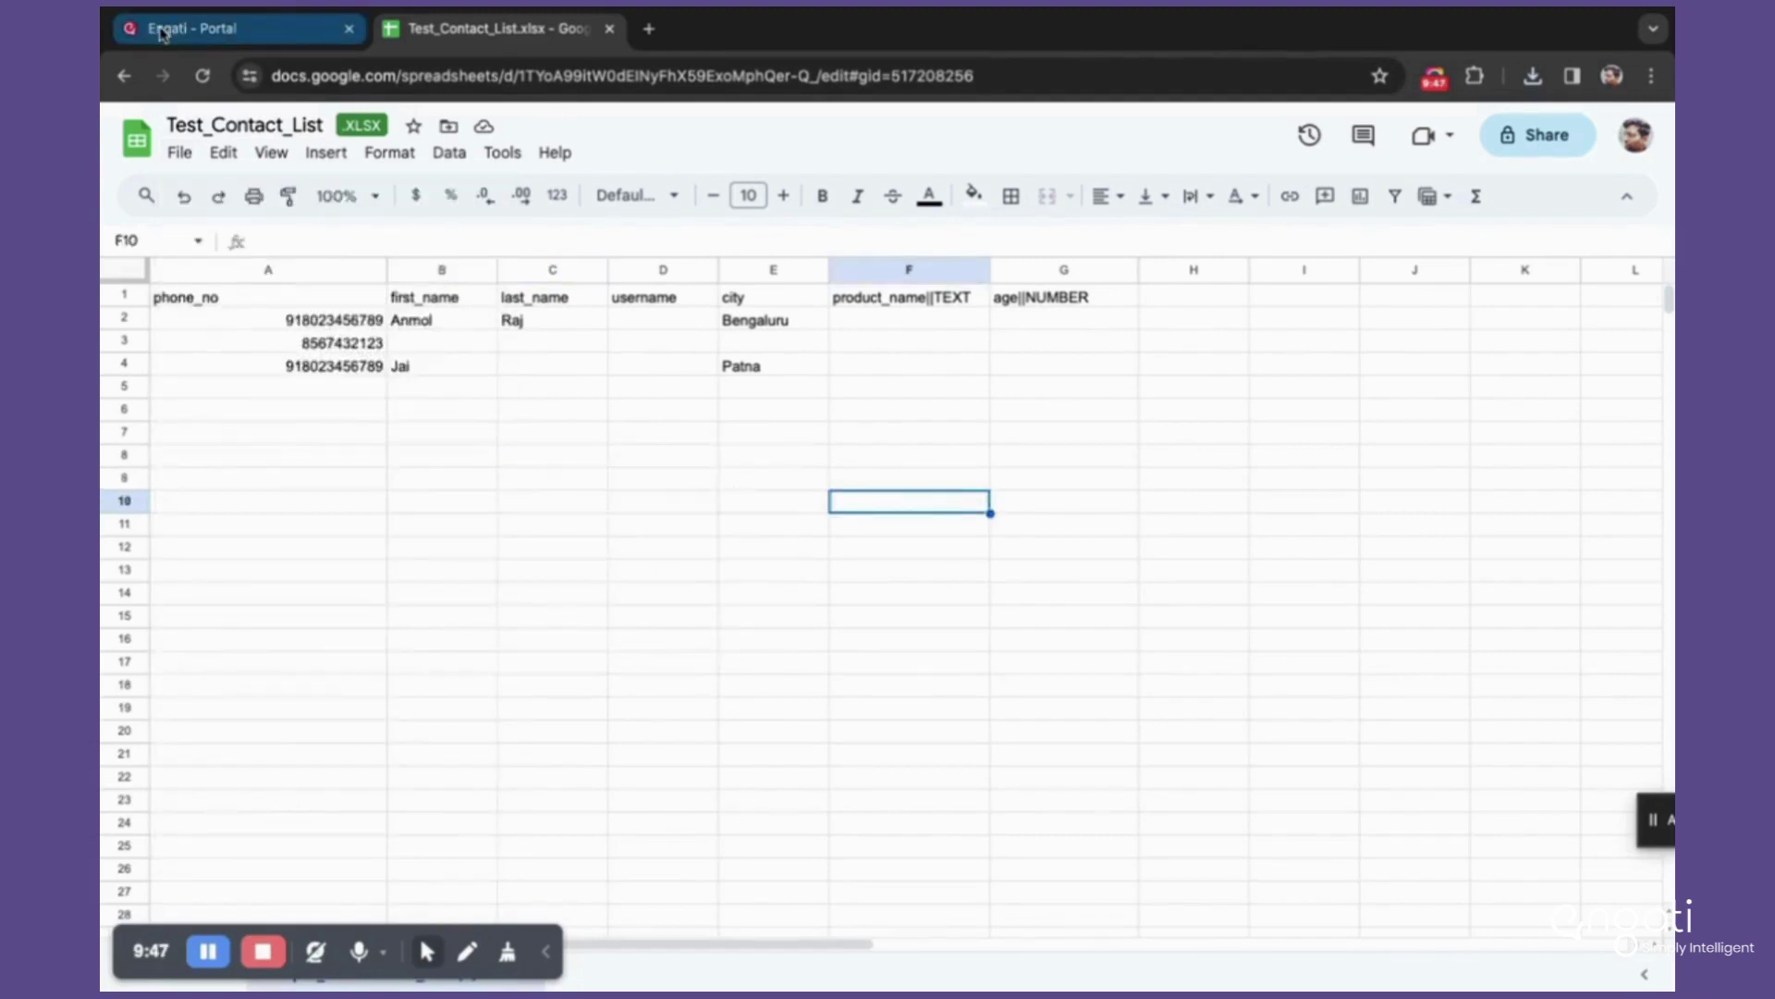
{"action": "left_click", "coordinate": [161, 30]}
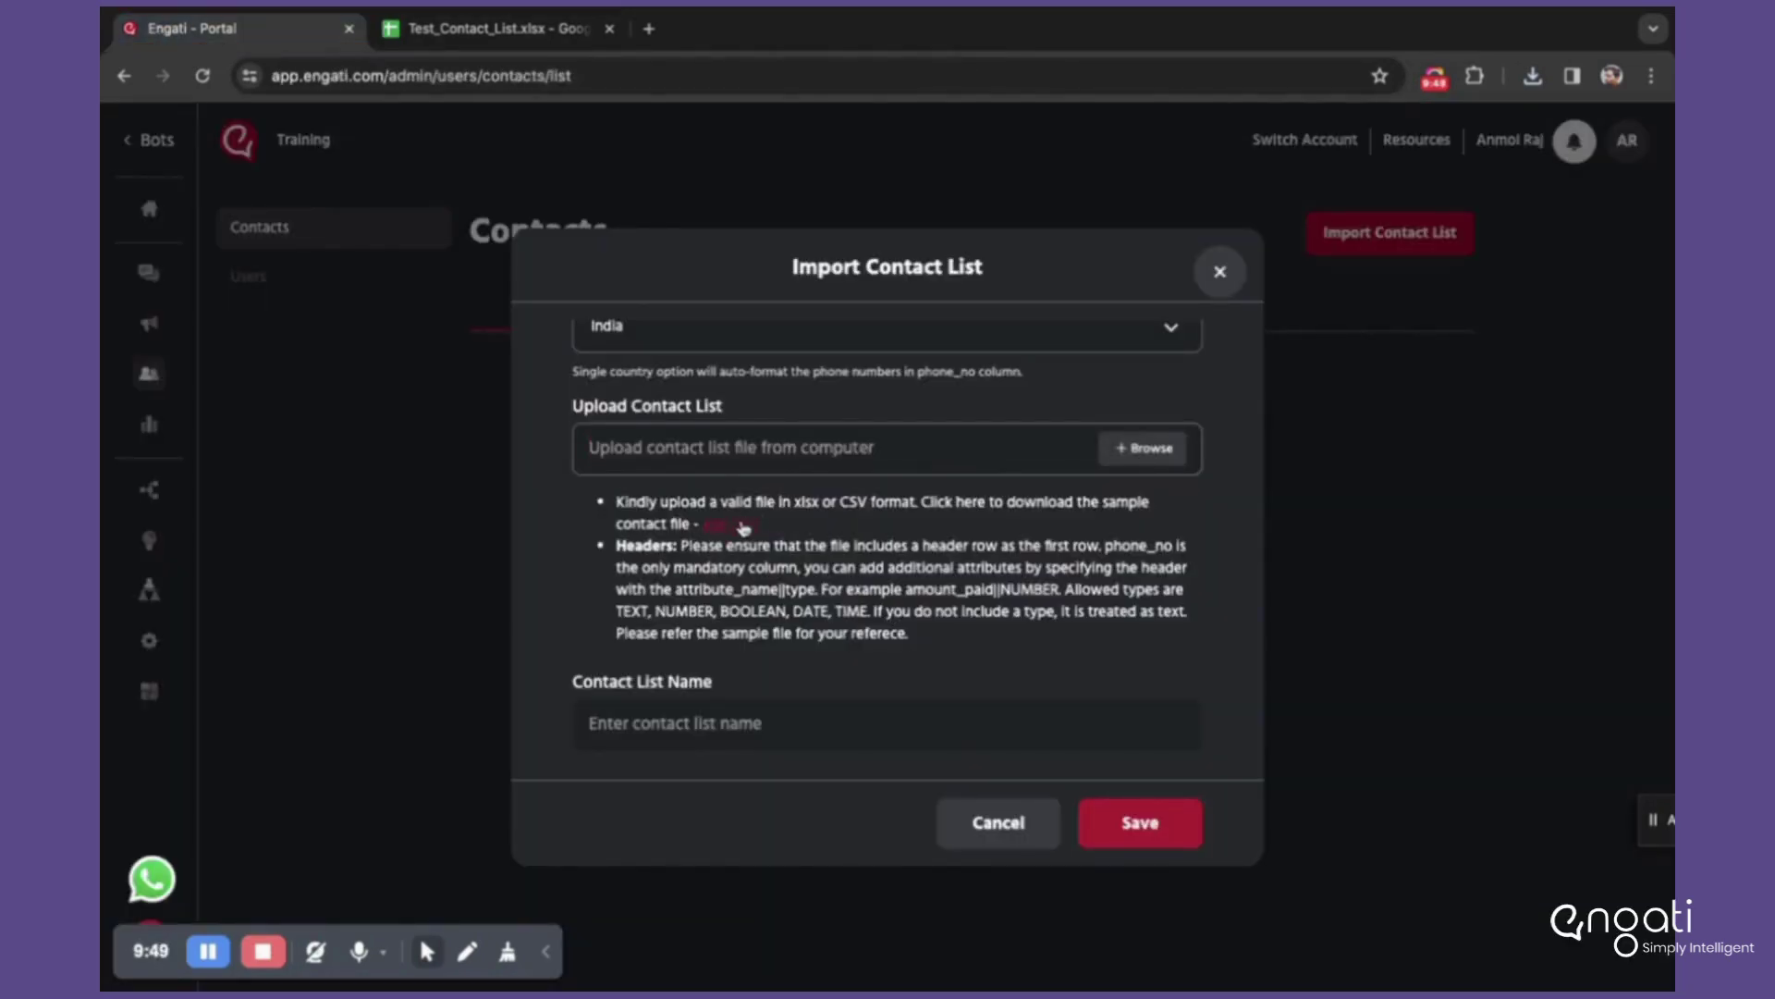
Step: Upload the downloaded Test_Contact_List (1).xlsx file in the Import Contact List dialog
{"action": "scroll", "coordinate": [940, 440], "scroll_direction": "up", "scroll_amount": 2}
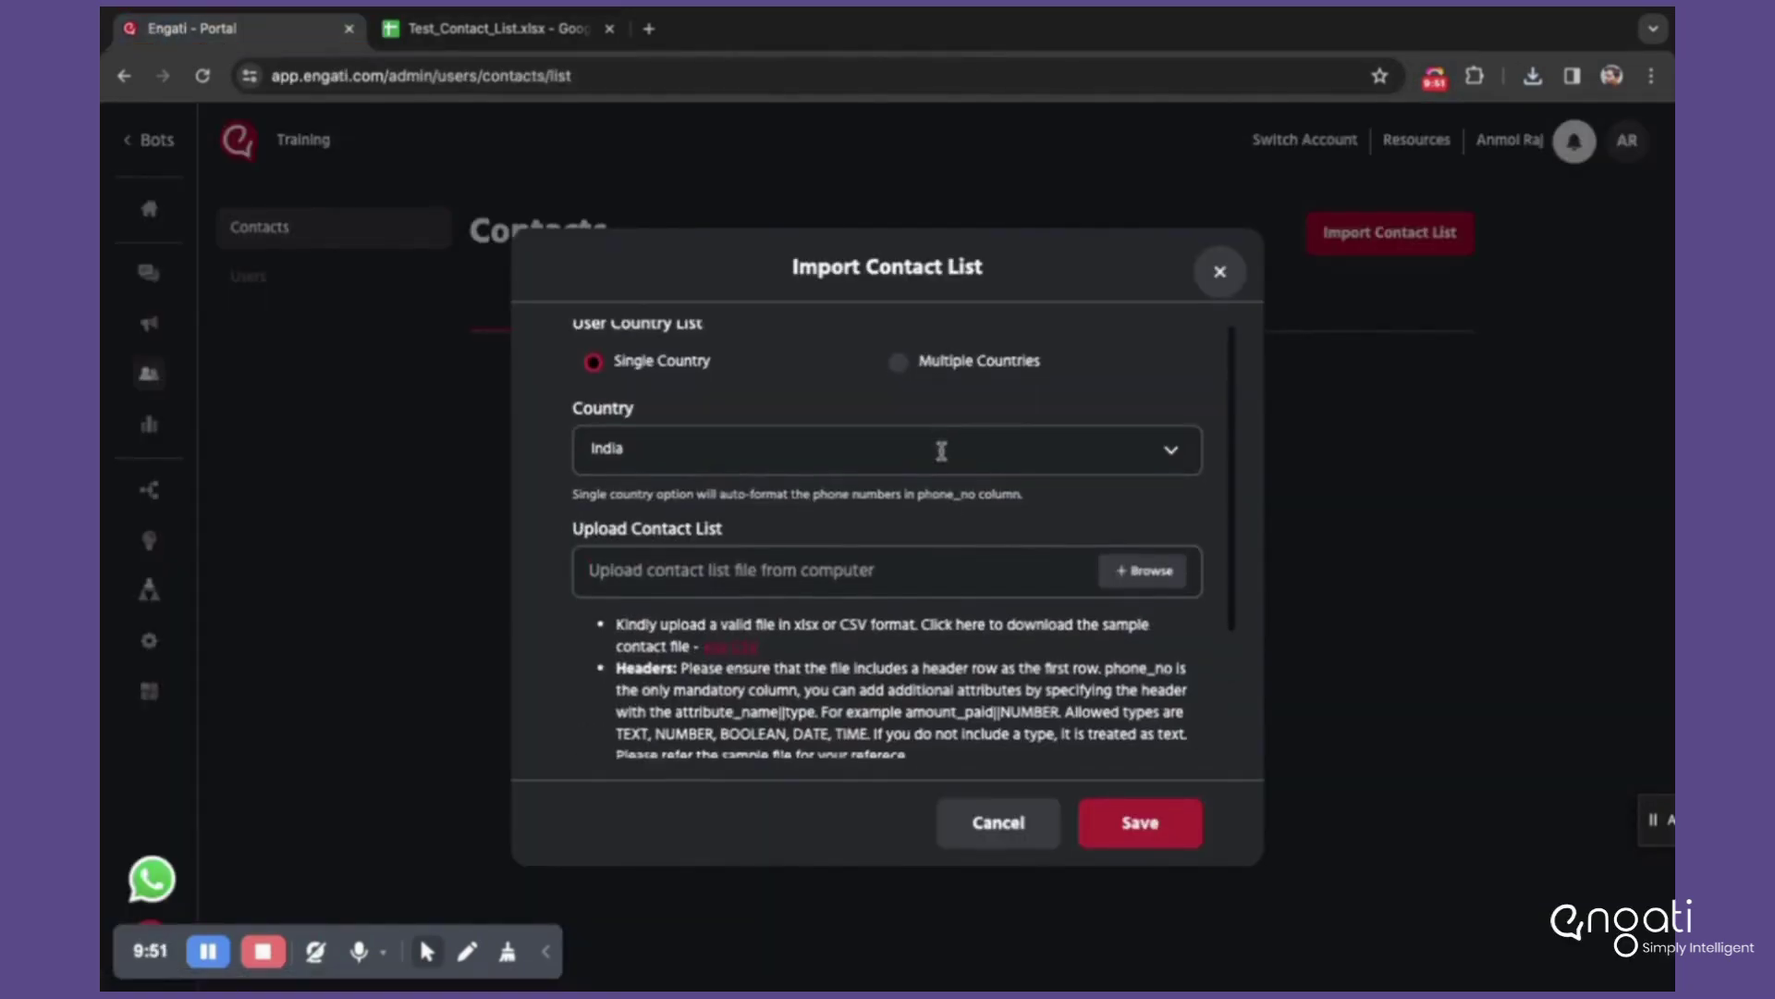
{"action": "left_click", "coordinate": [1130, 571]}
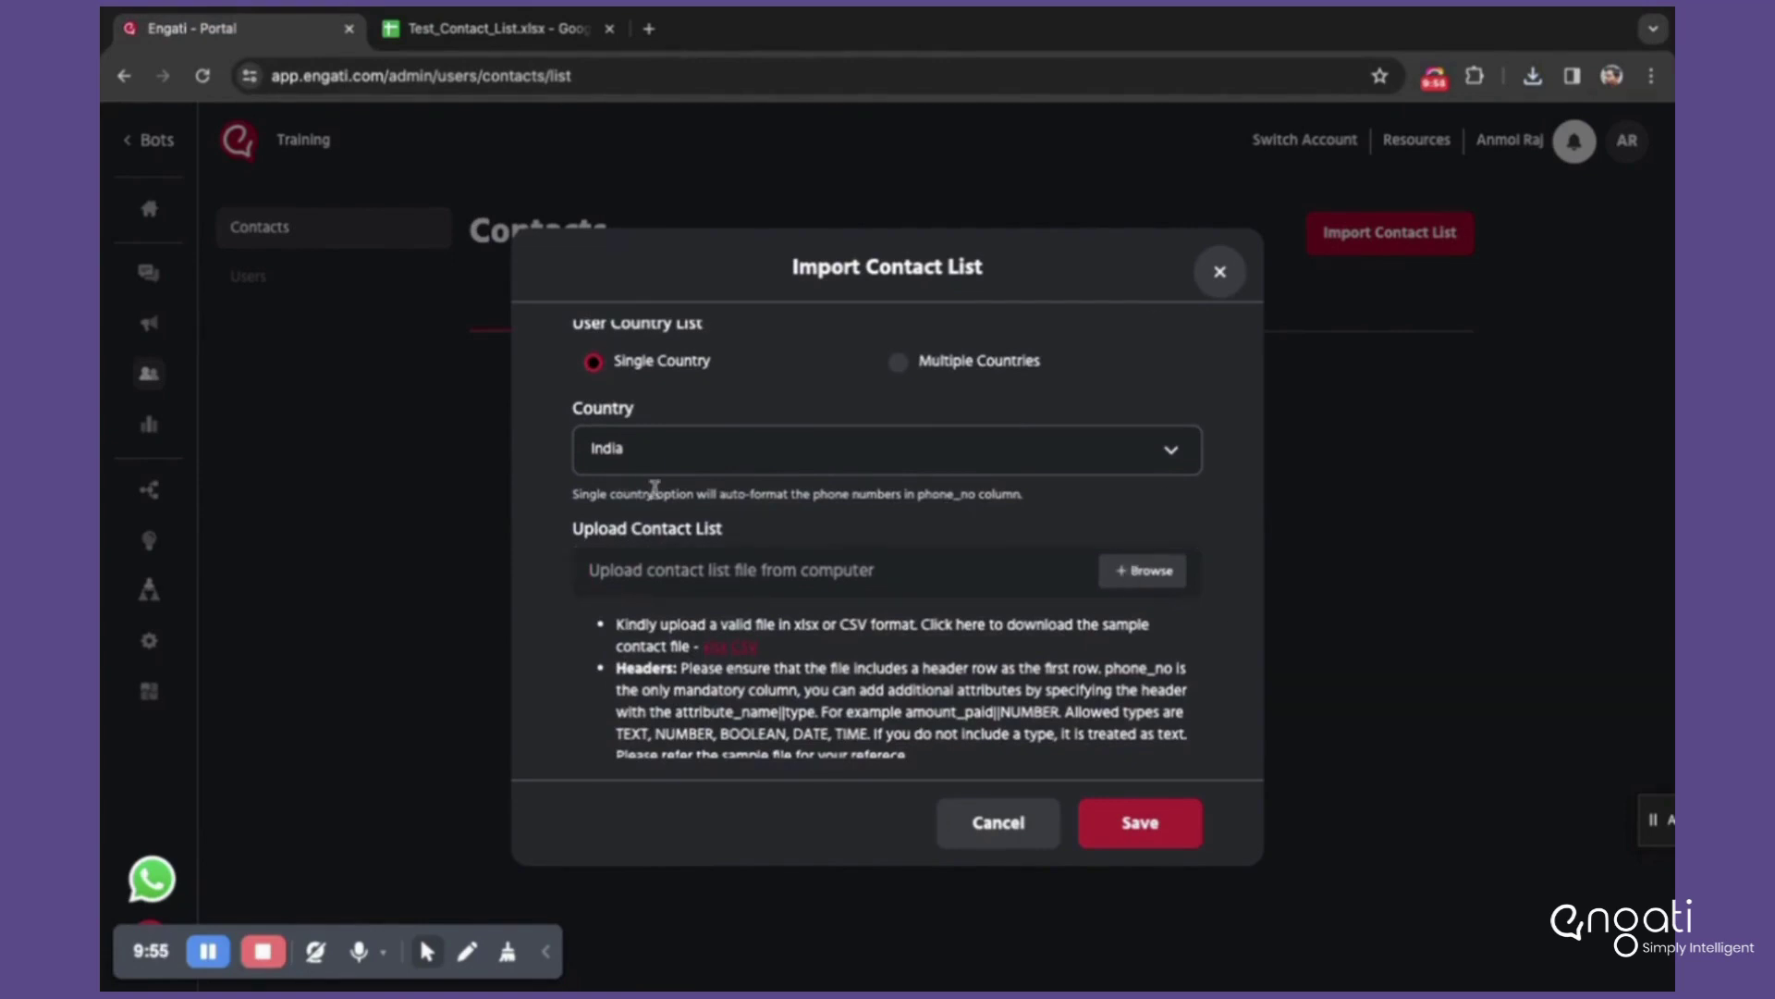
{"action": "left_click", "coordinate": [1119, 566]}
{"action": "left_click", "coordinate": [769, 91]}
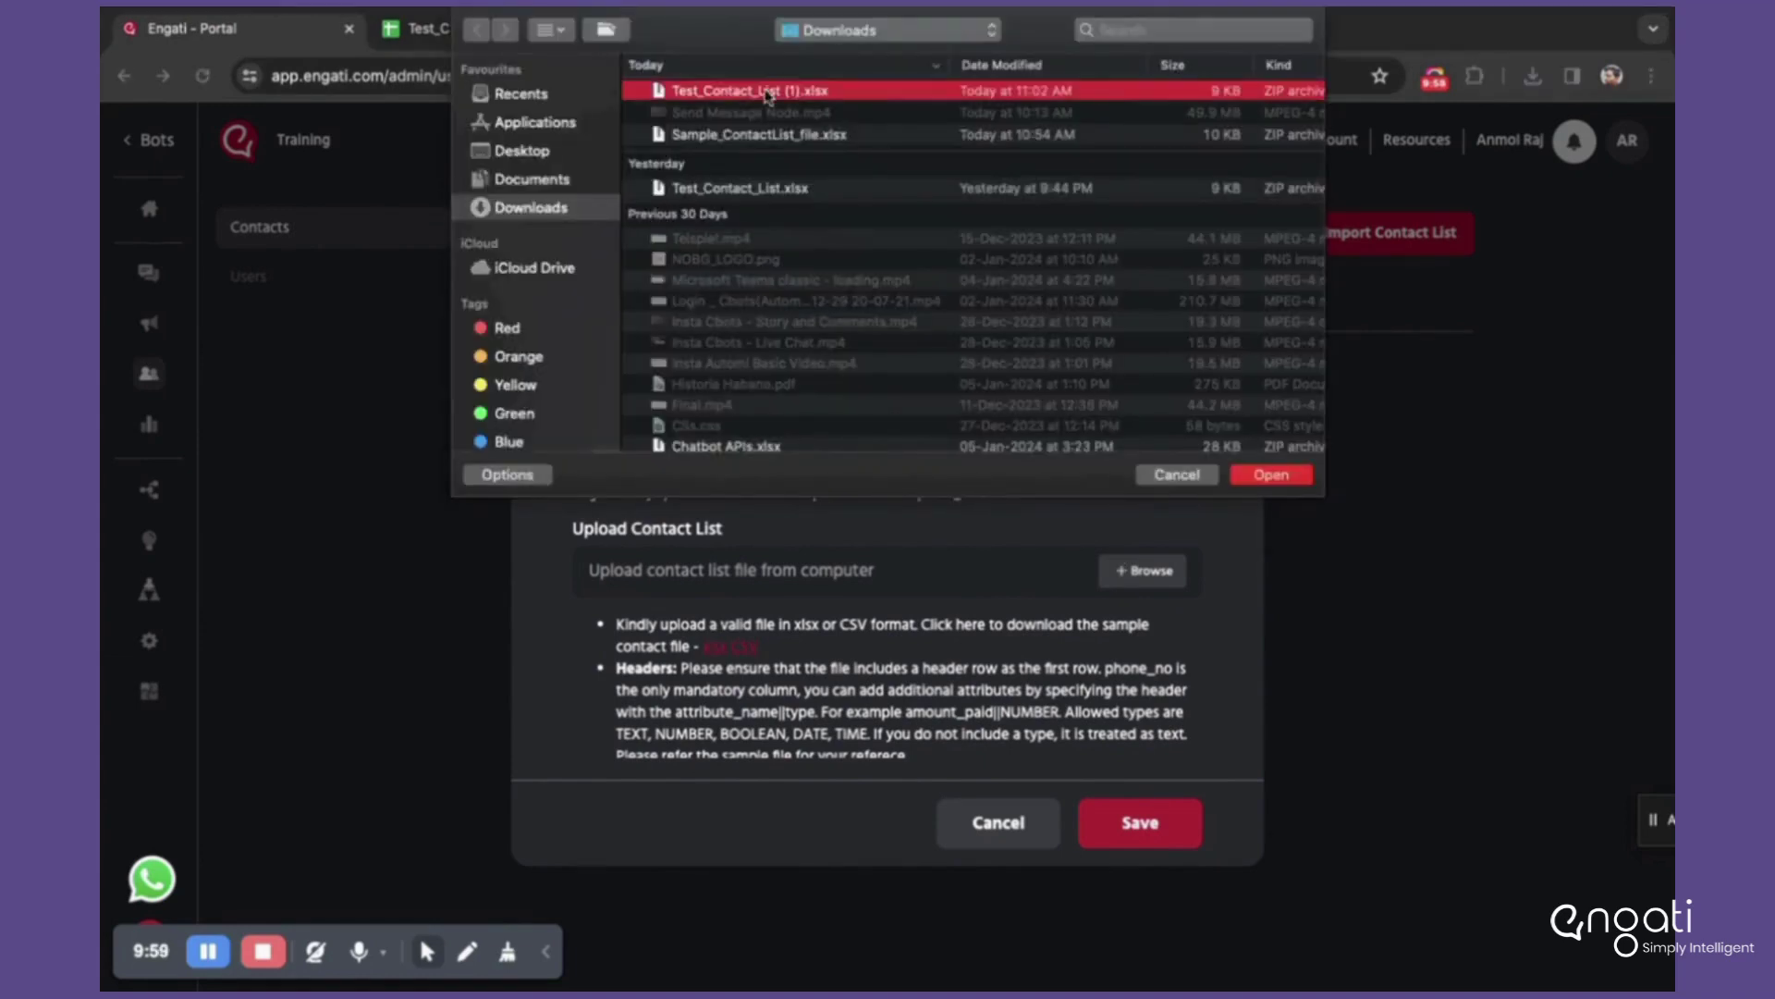
{"action": "left_click", "coordinate": [1269, 474]}
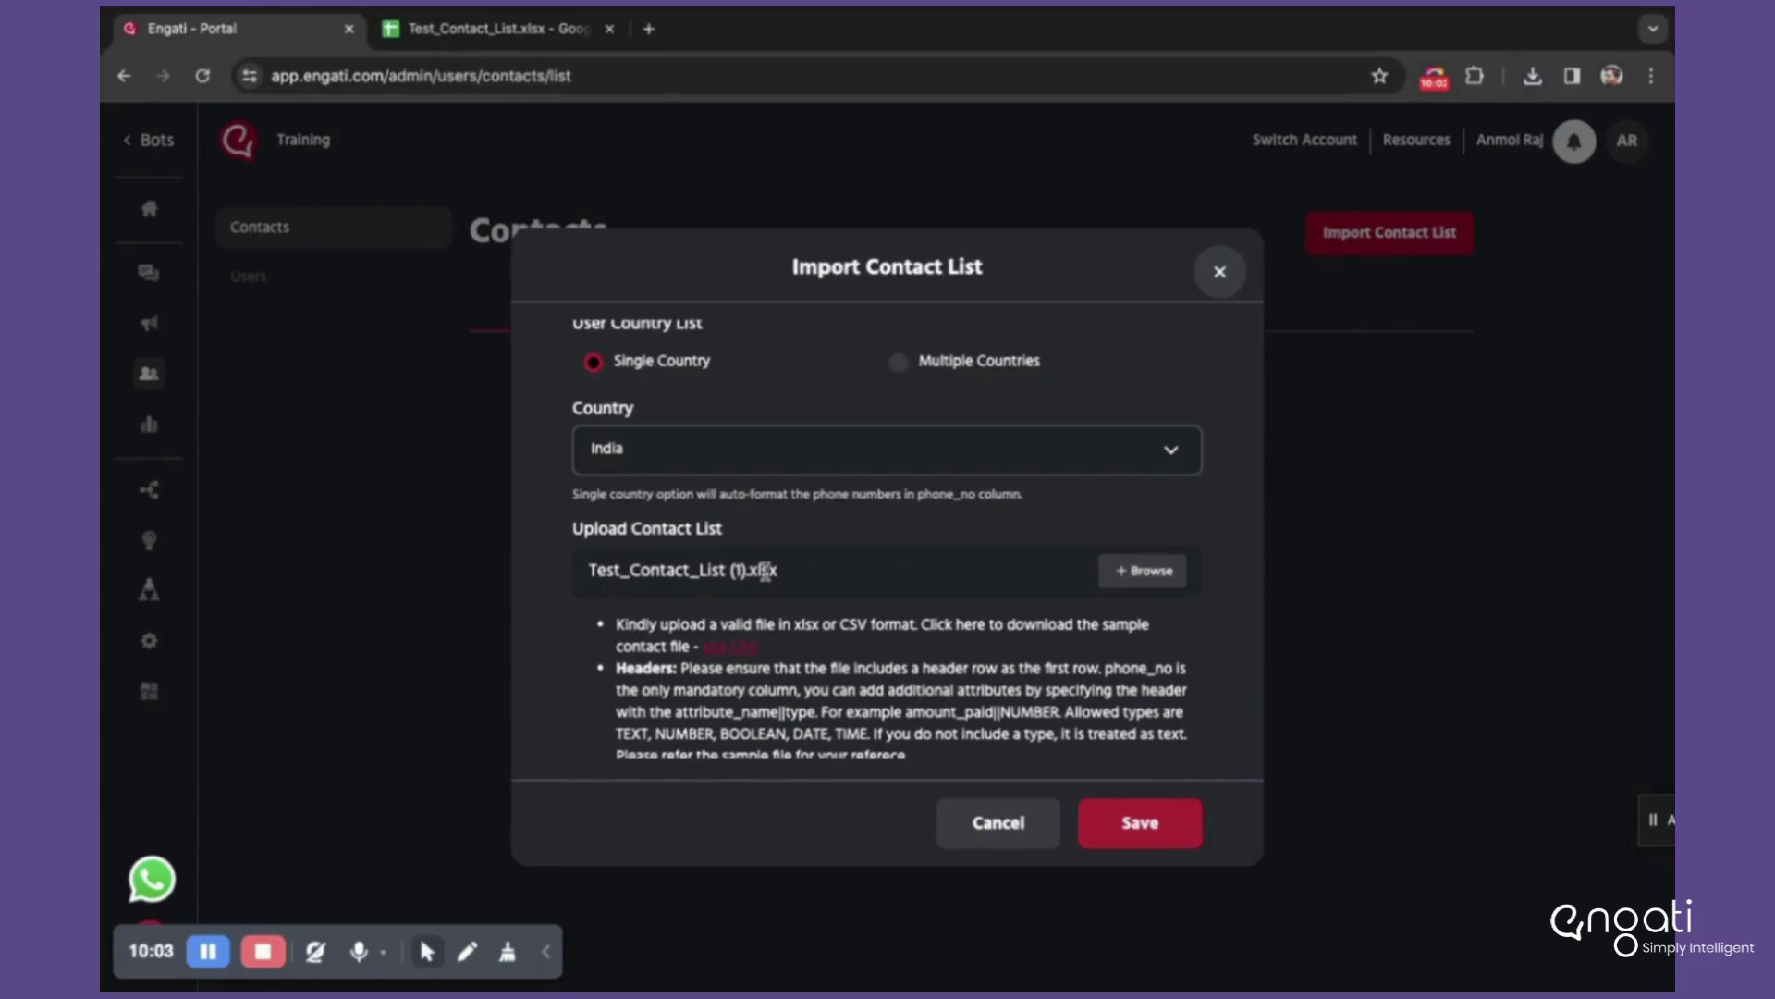
Step: Name the new contact list Training_List1 and save the import
{"action": "scroll", "coordinate": [758, 571], "scroll_direction": "down", "scroll_amount": 1}
{"action": "scroll", "coordinate": [758, 570], "scroll_direction": "down", "scroll_amount": 2}
{"action": "left_click", "coordinate": [682, 671]}
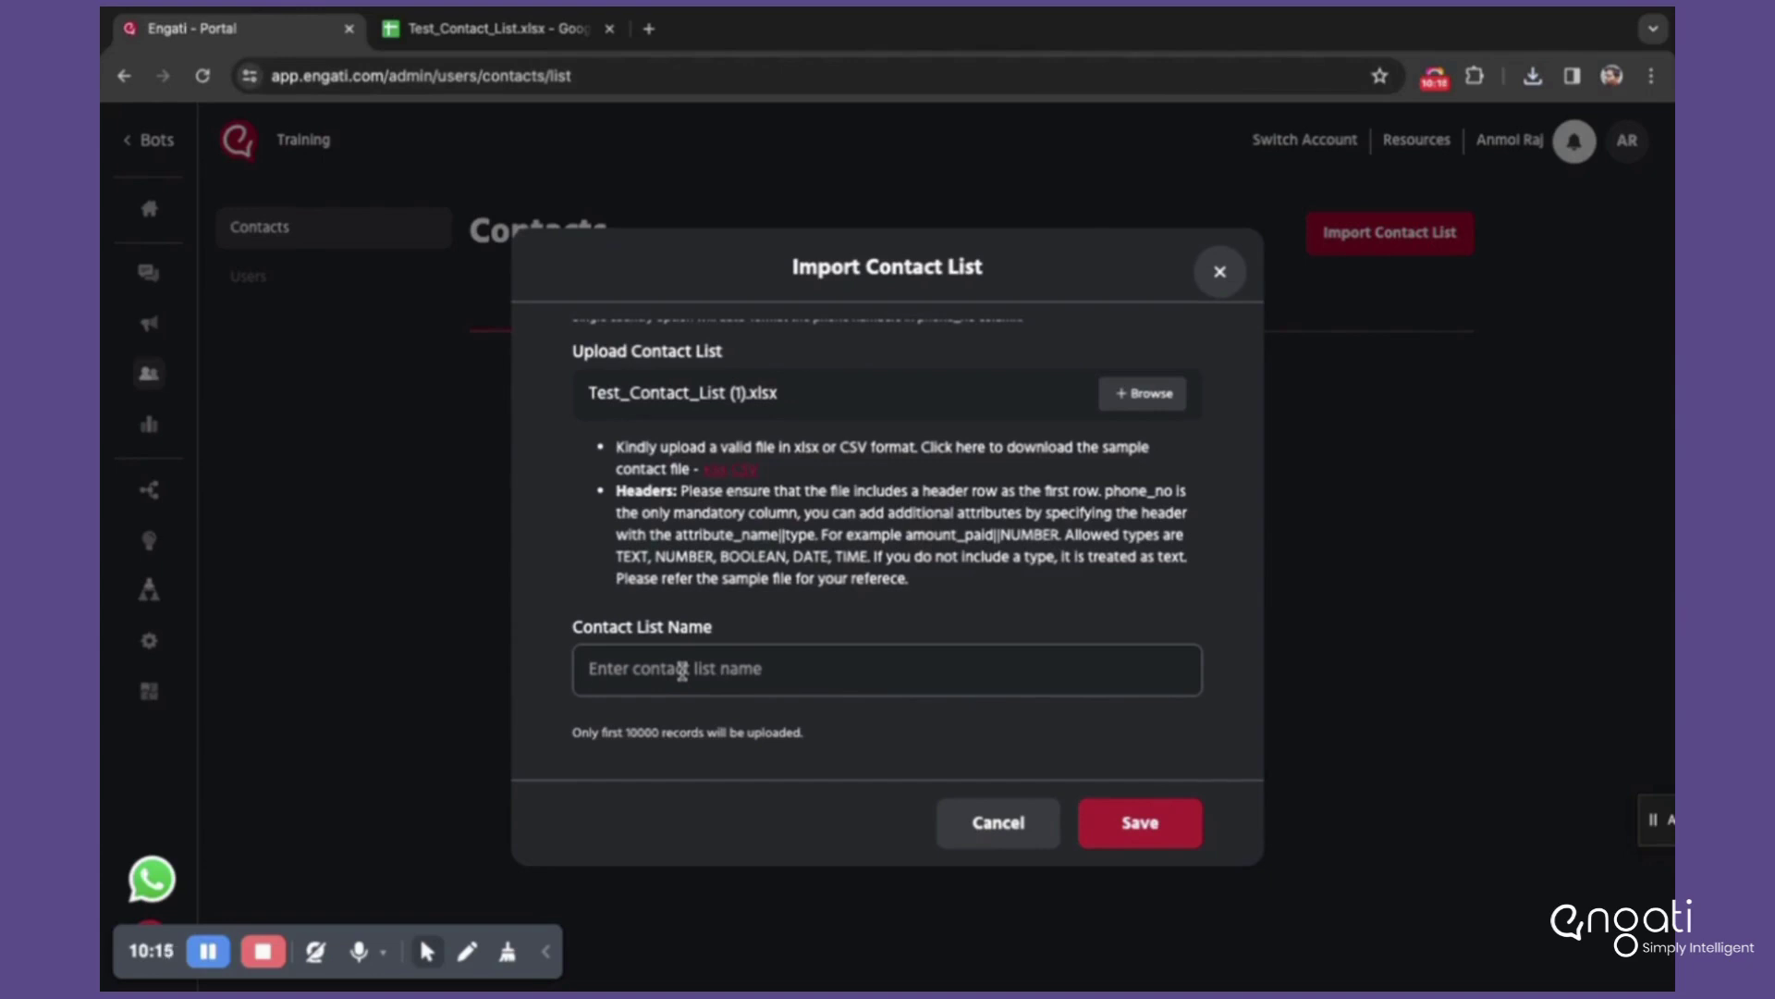
{"action": "type", "text": "Tr"}
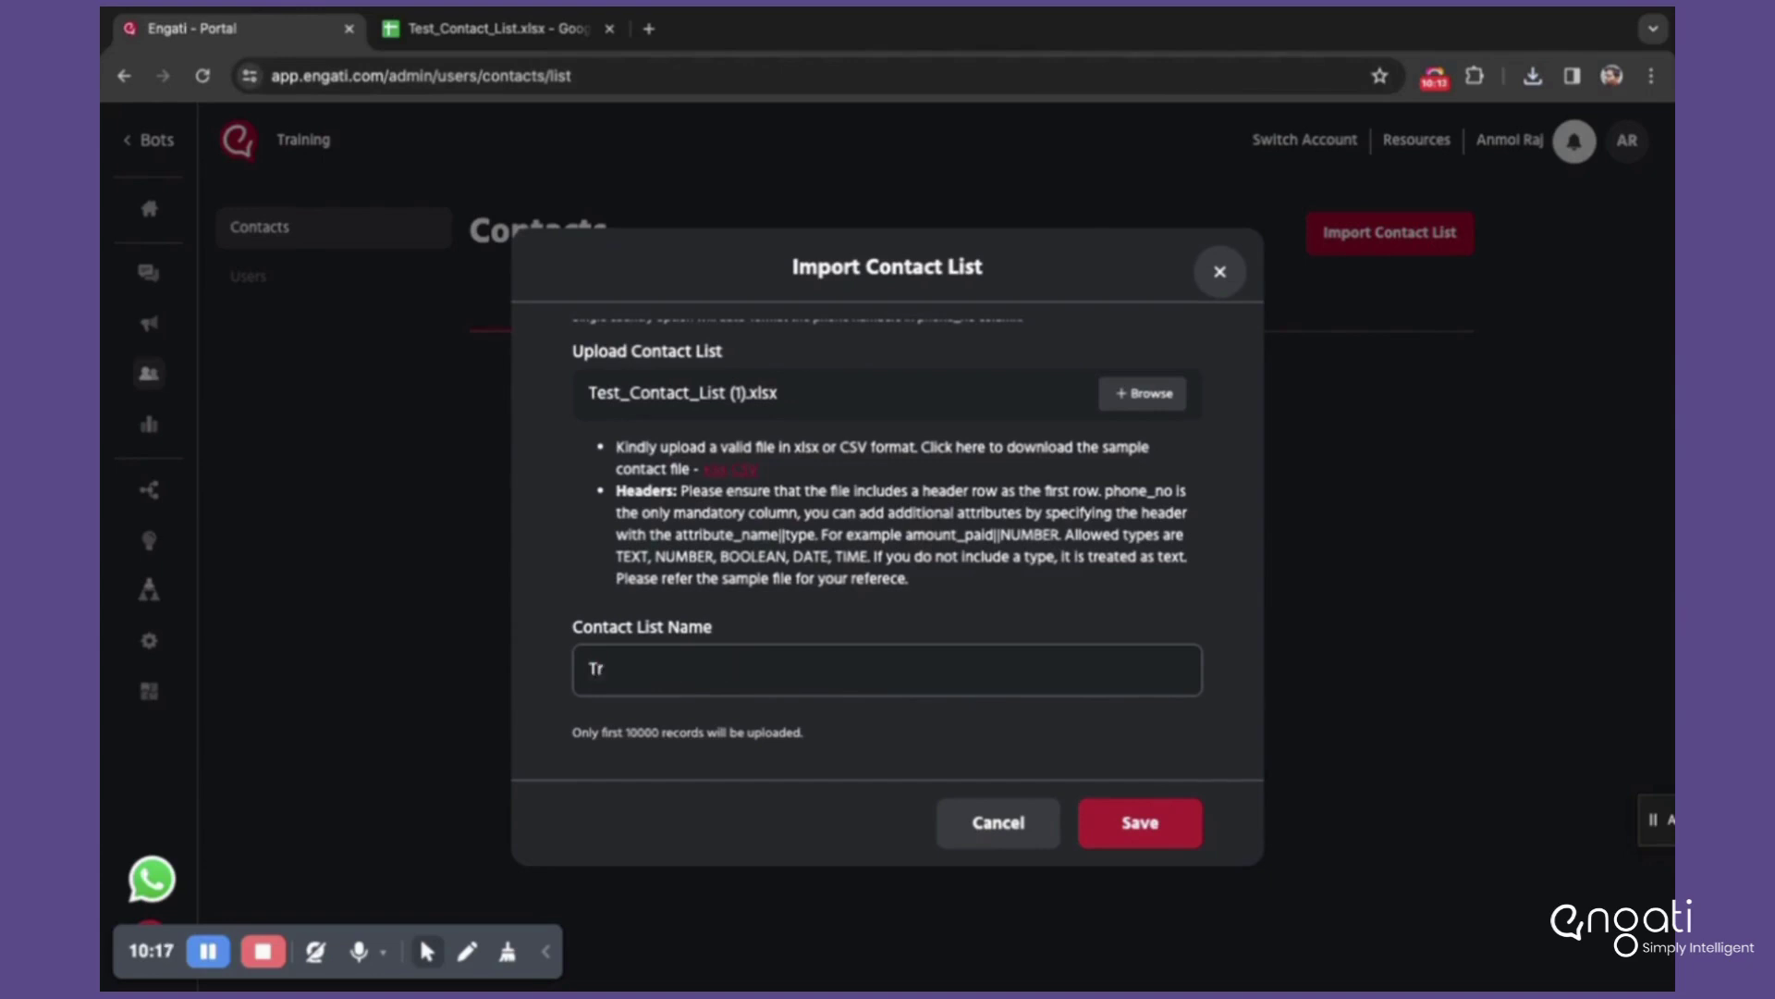
{"action": "type", "text": "aining_Lu"}
{"action": "left_click", "coordinate": [1173, 831]}
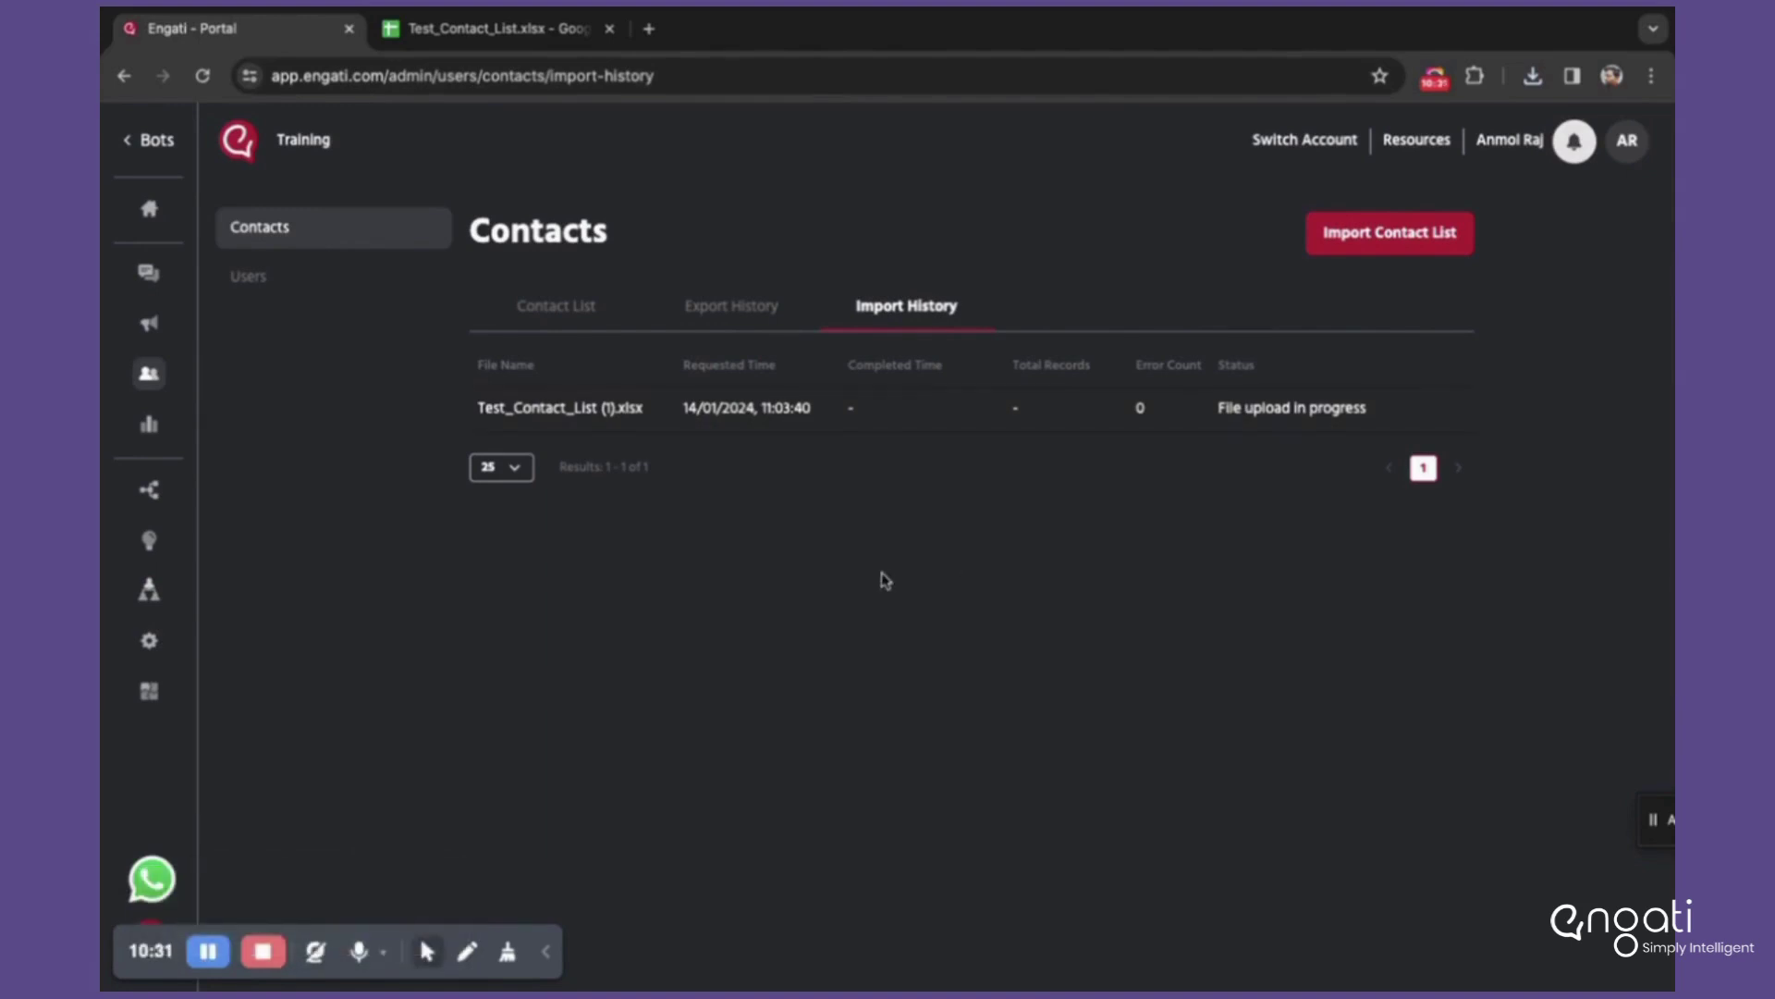
Step: Reload Import History to see the import completed with 999 records and 997 errors
{"action": "key", "text": "super+r"}
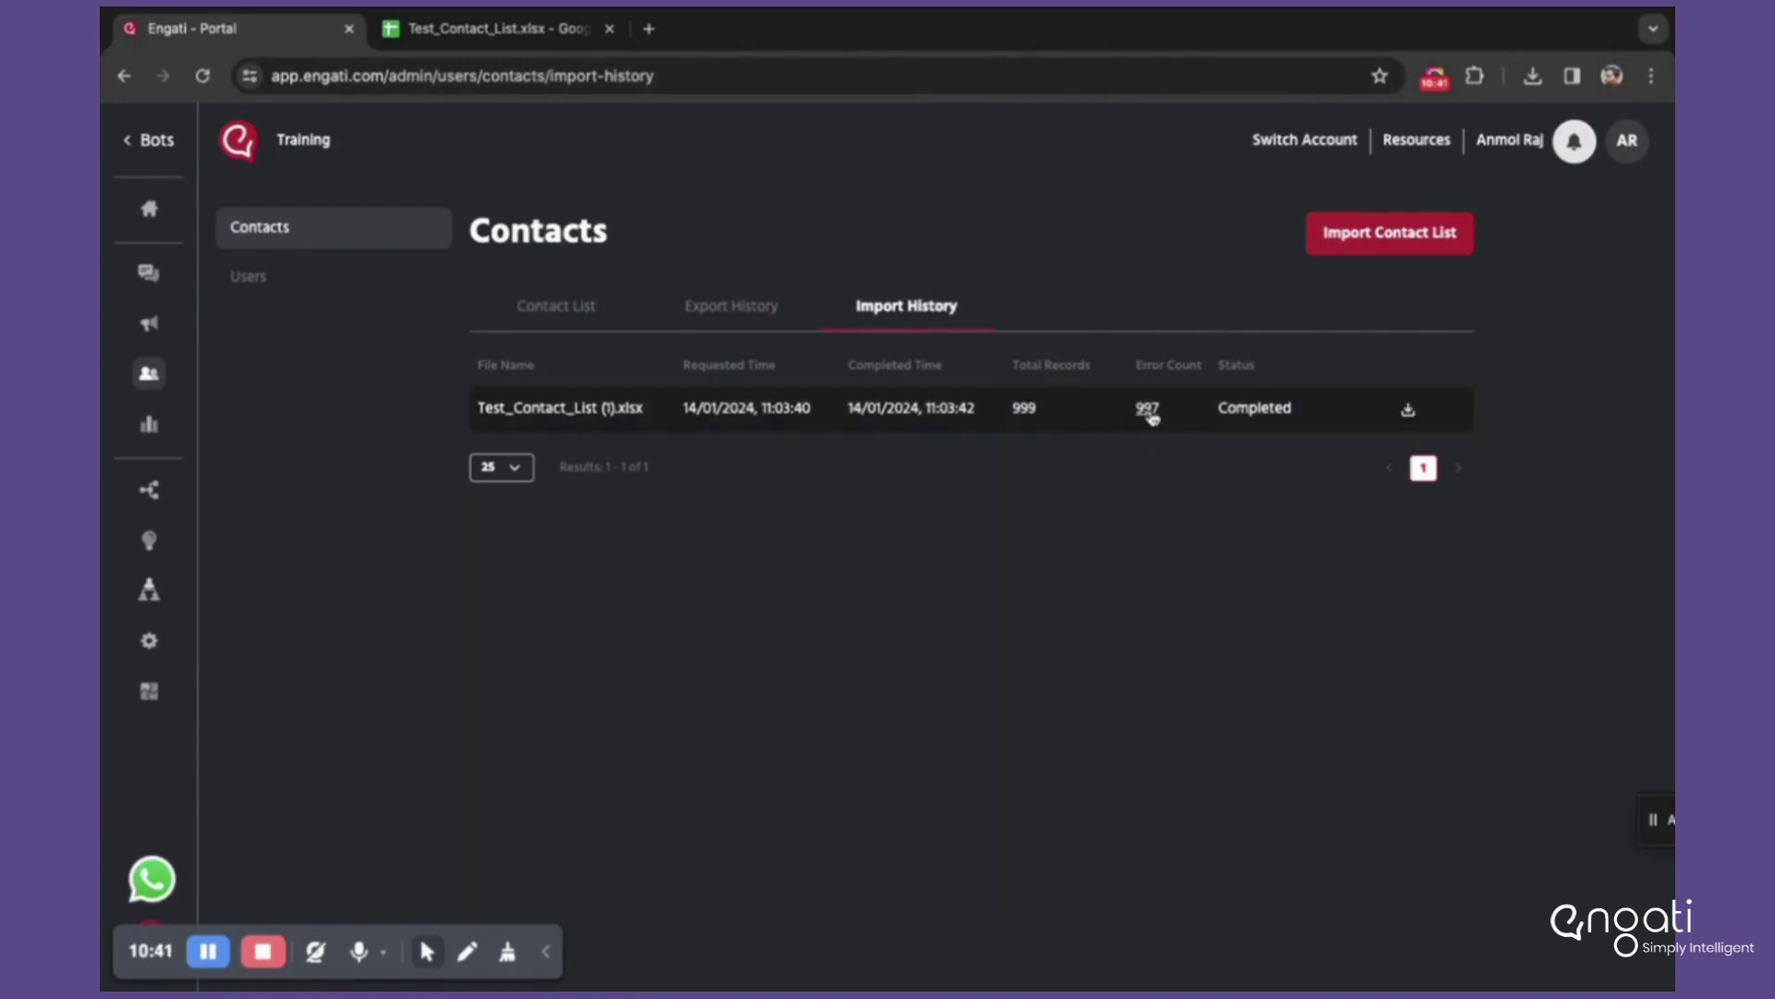
{"action": "left_click", "coordinate": [431, 35]}
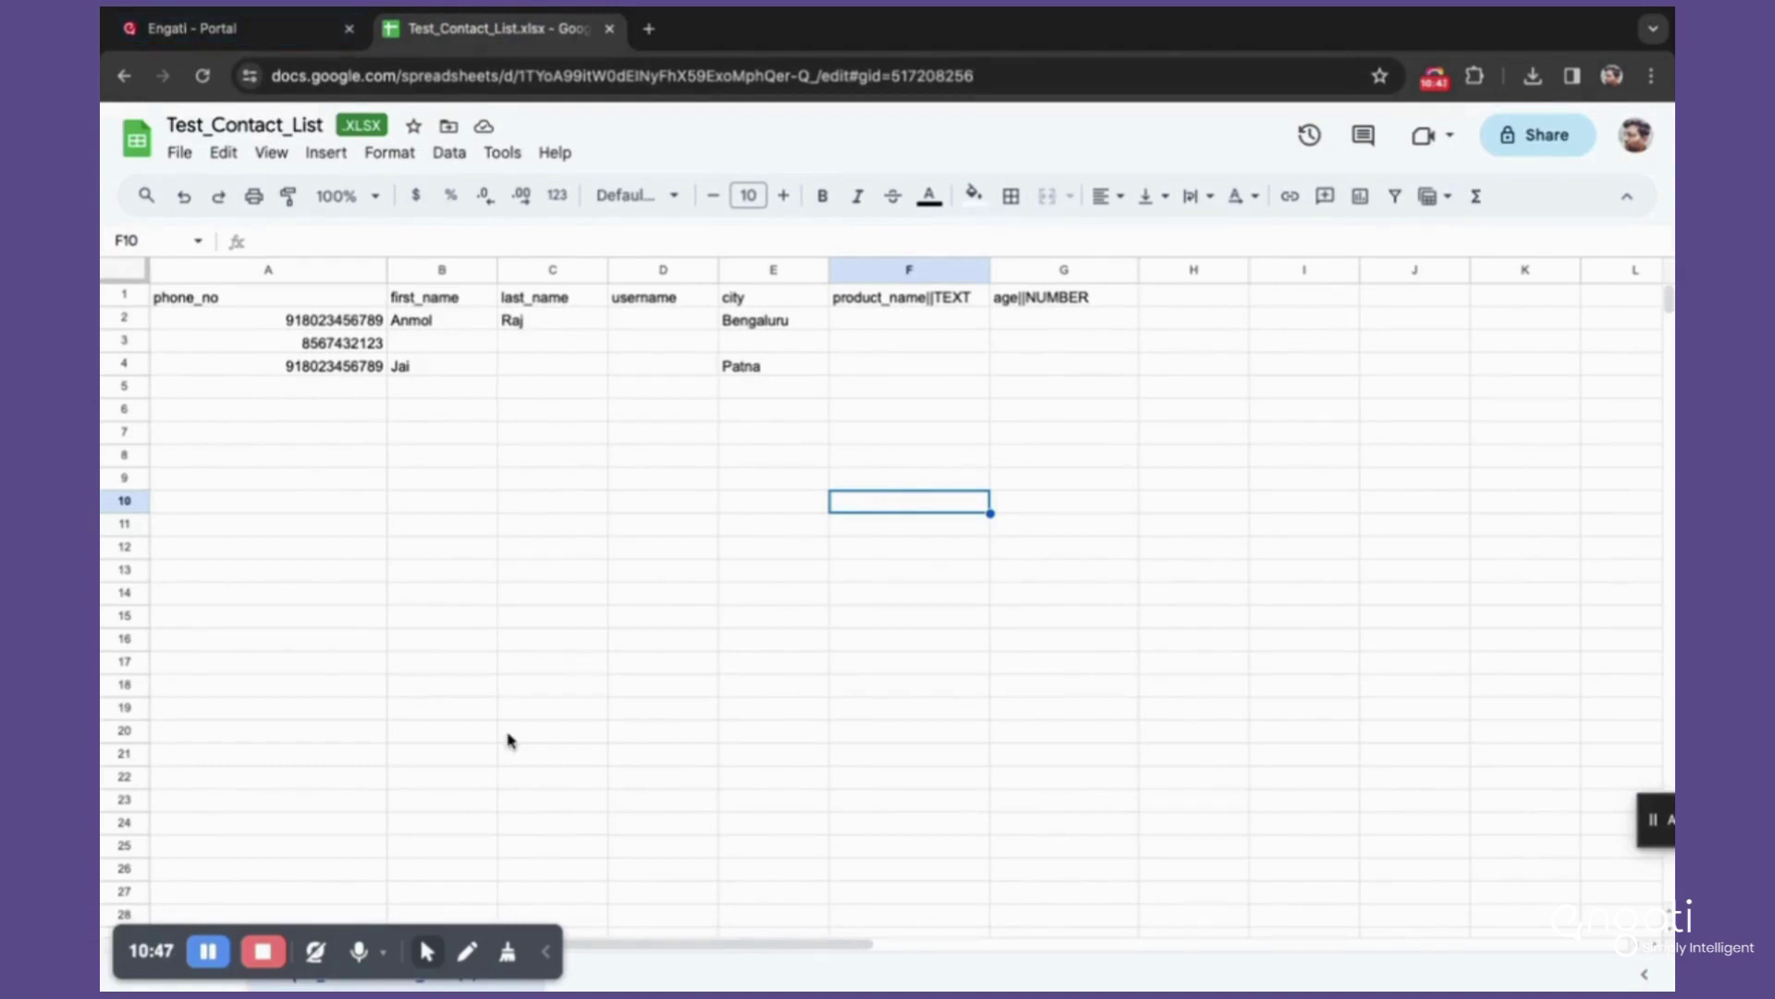
Step: Review the three phone numbers in A2:A4, then return to Engati's Import History
{"action": "left_click", "coordinate": [230, 324]}
{"action": "left_click_drag", "start_coordinate": [230, 324], "coordinate": [289, 367]}
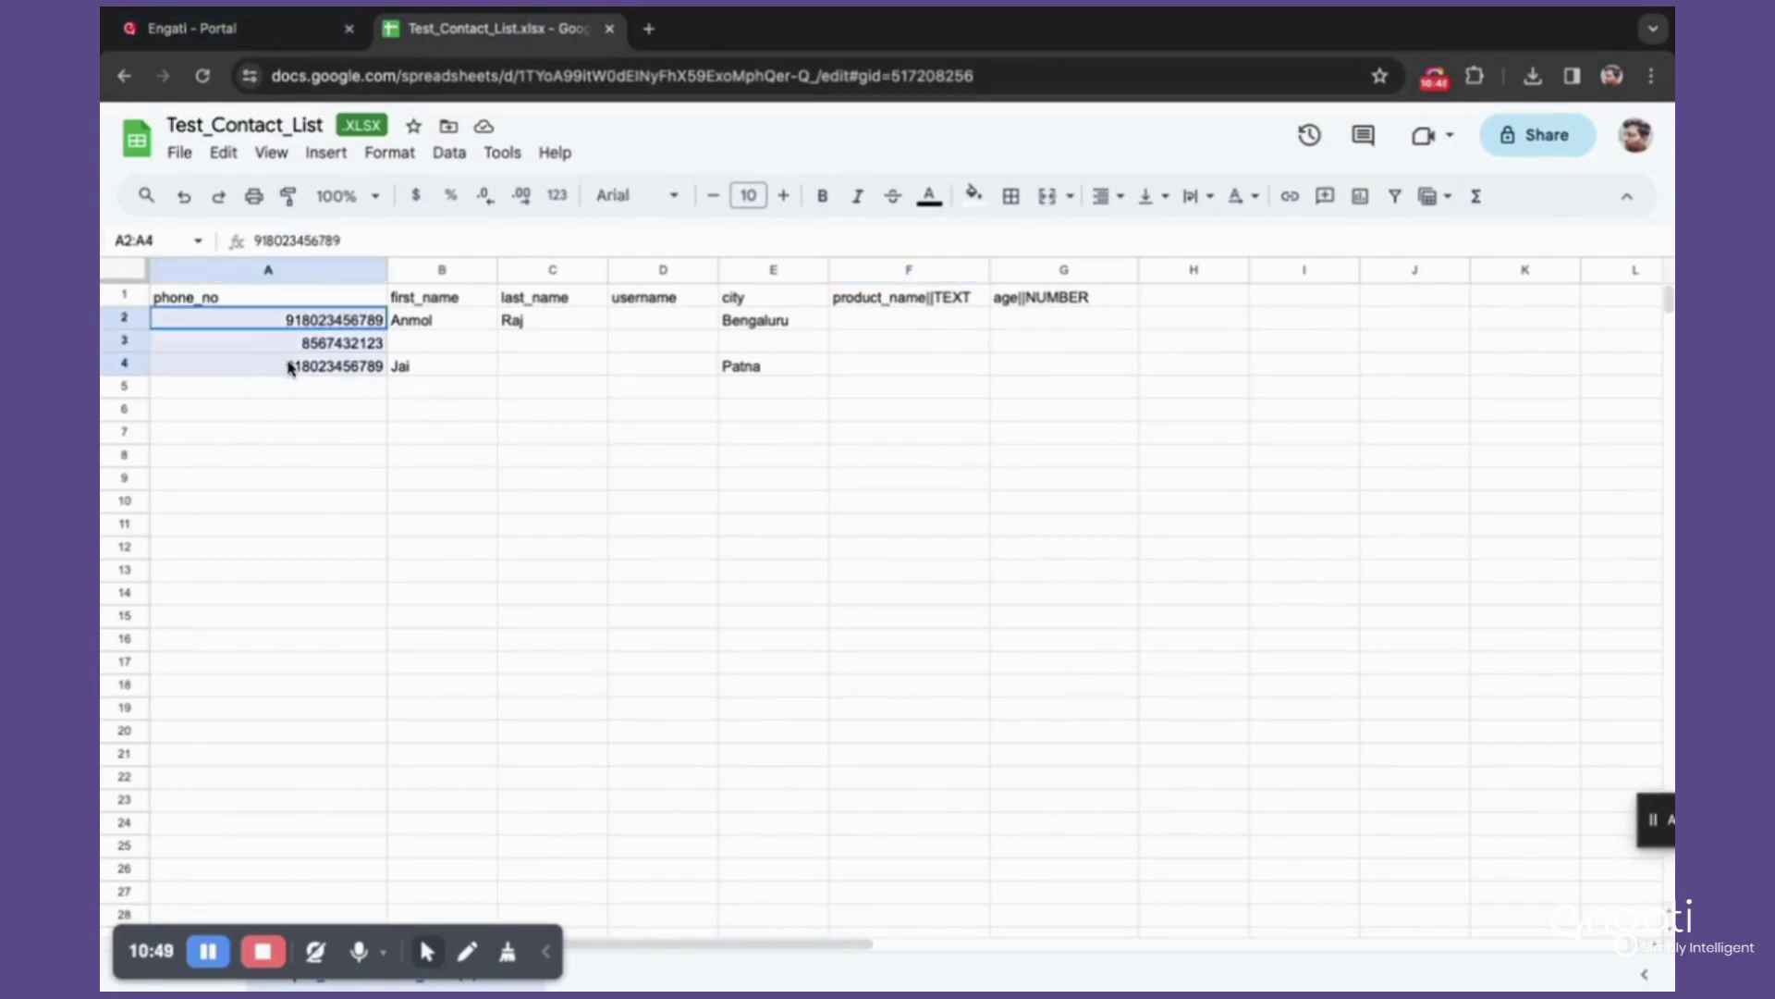
{"action": "scroll", "coordinate": [603, 529], "scroll_direction": "down", "scroll_amount": 10}
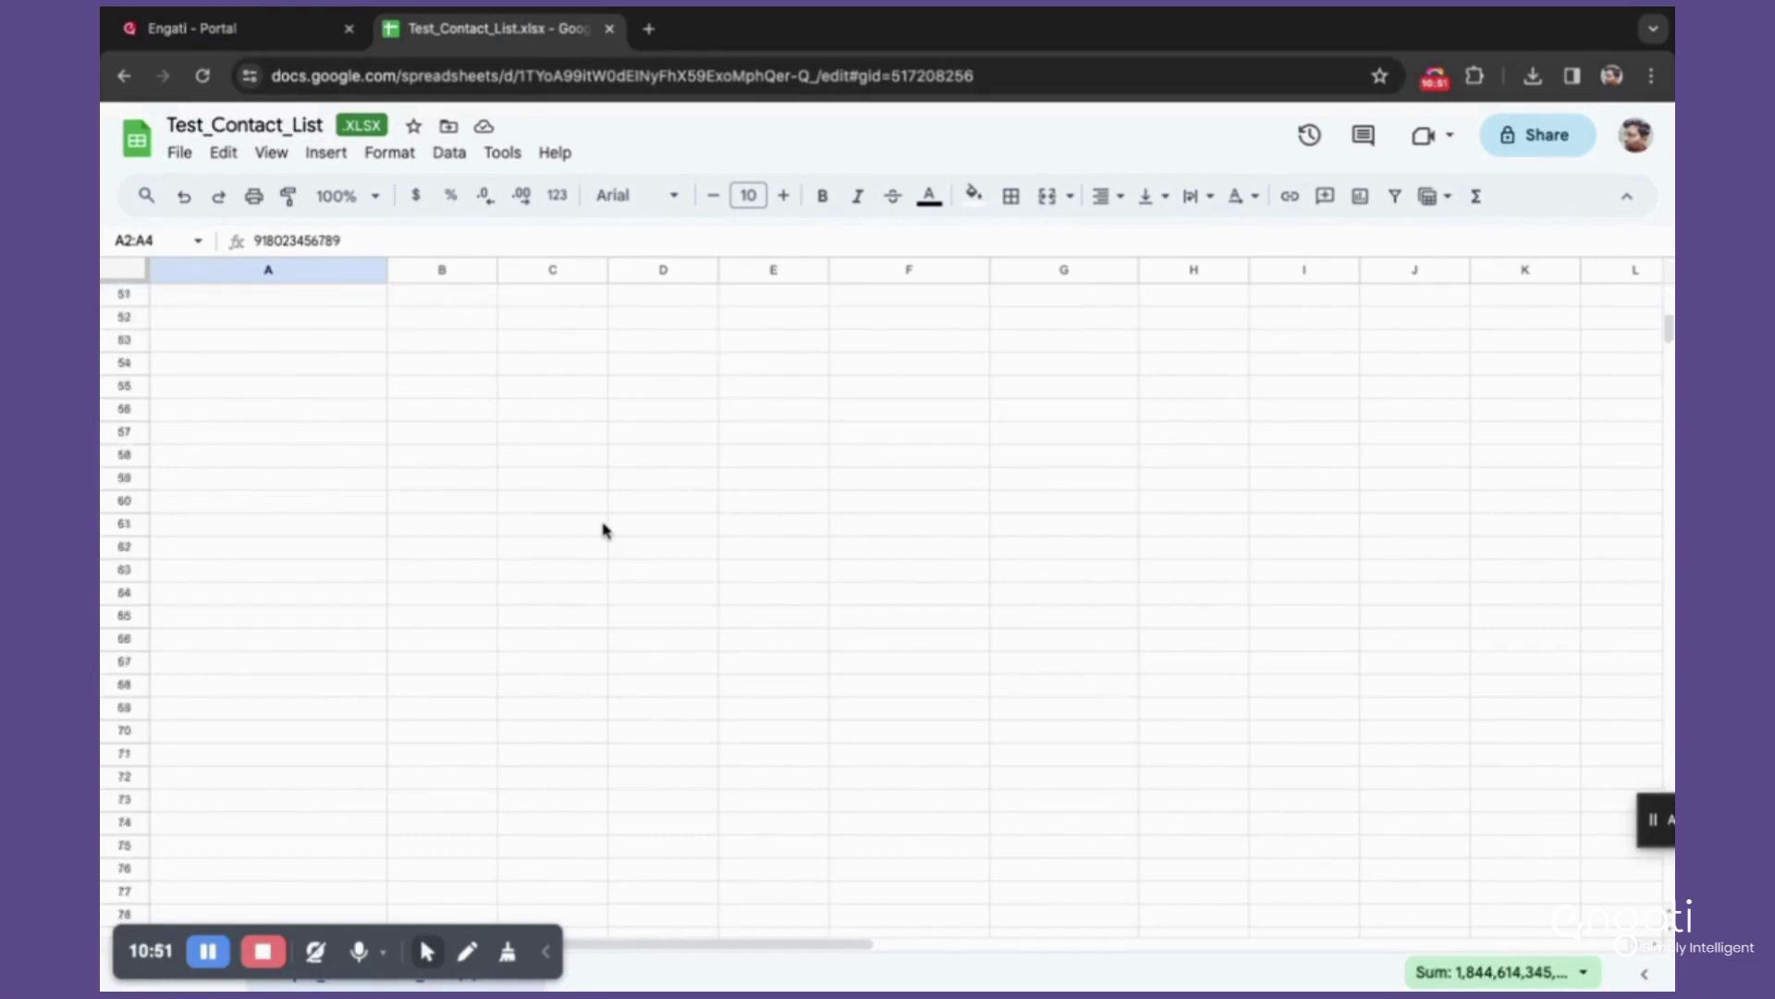
{"action": "scroll", "coordinate": [602, 529], "scroll_direction": "up", "scroll_amount": 10}
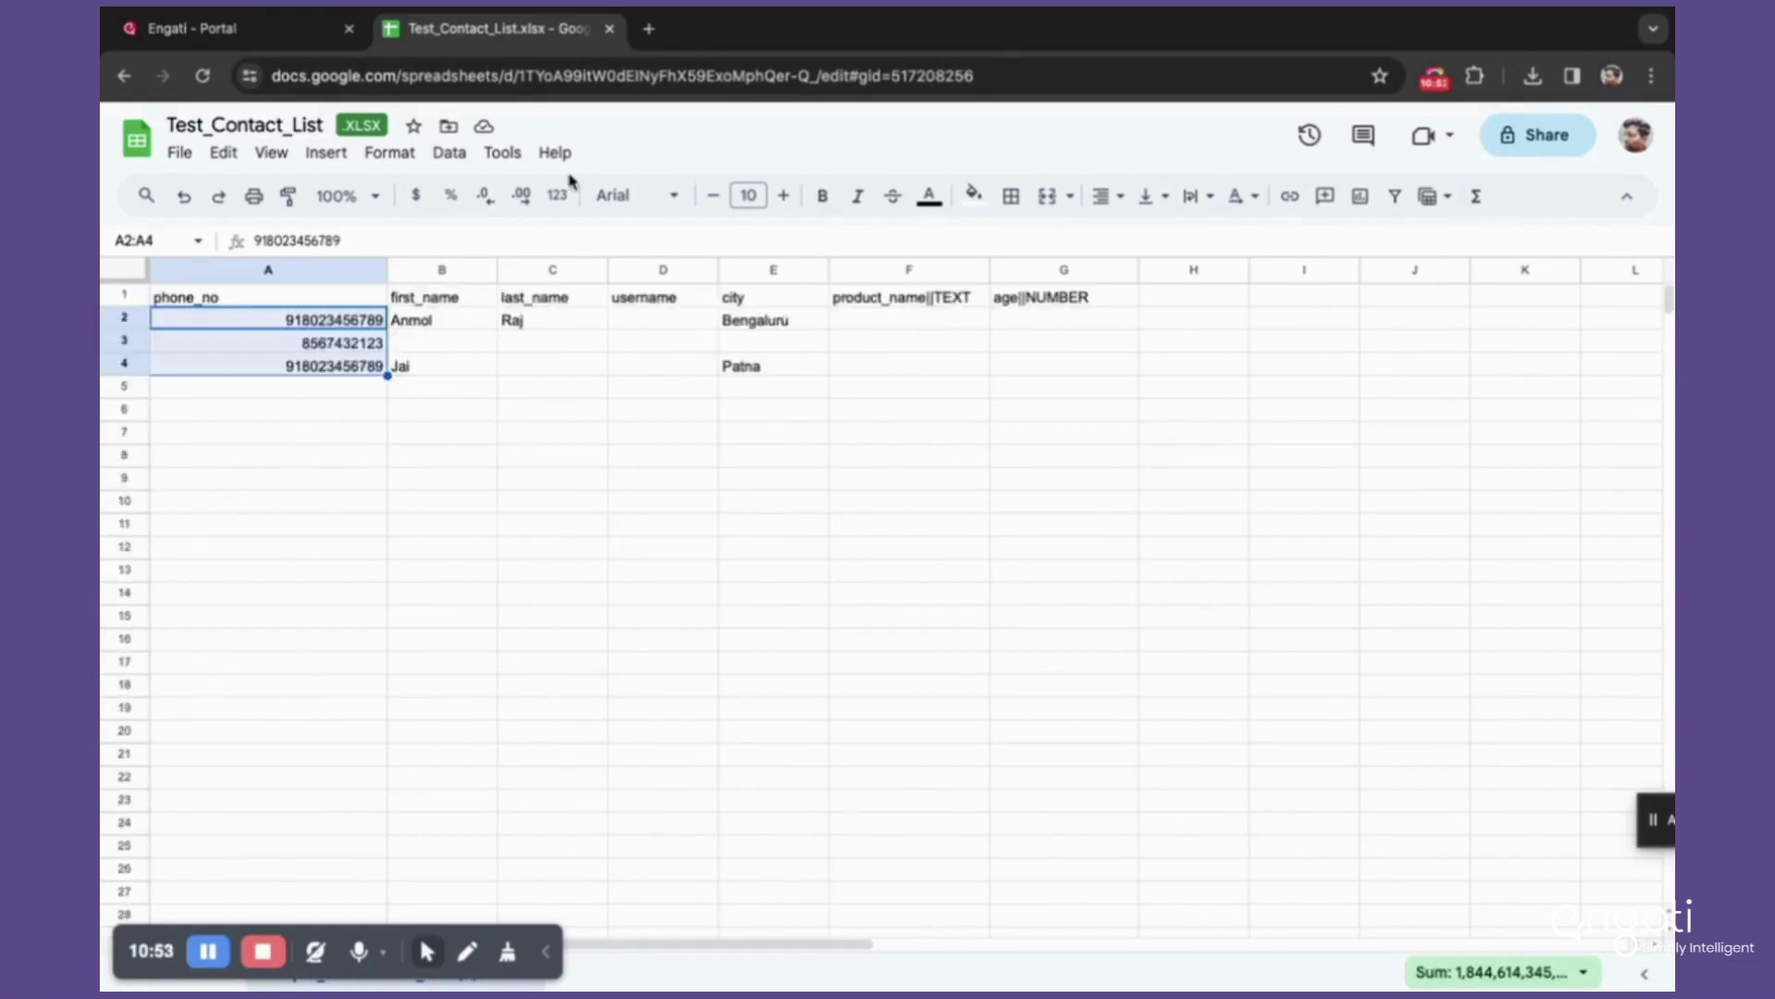
{"action": "left_click", "coordinate": [275, 30]}
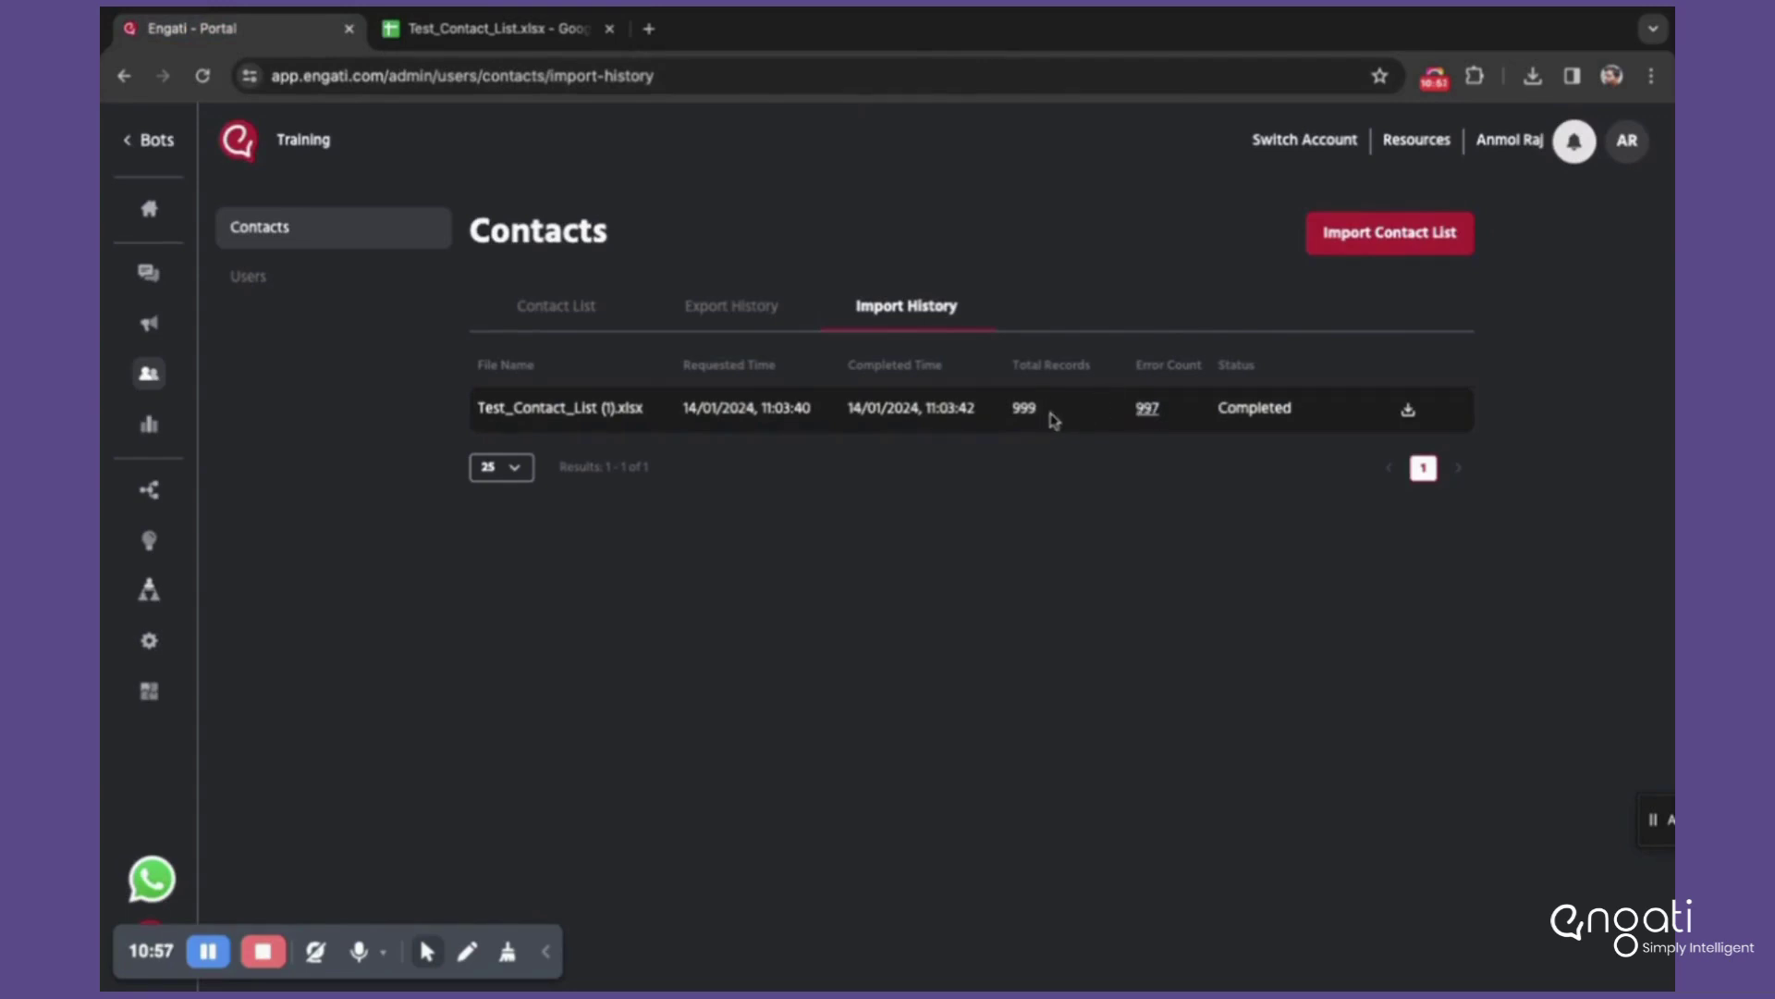
Step: Show the Contact List, highlighting Training_List1 and its count of 2 contacts
{"action": "left_click", "coordinate": [589, 311]}
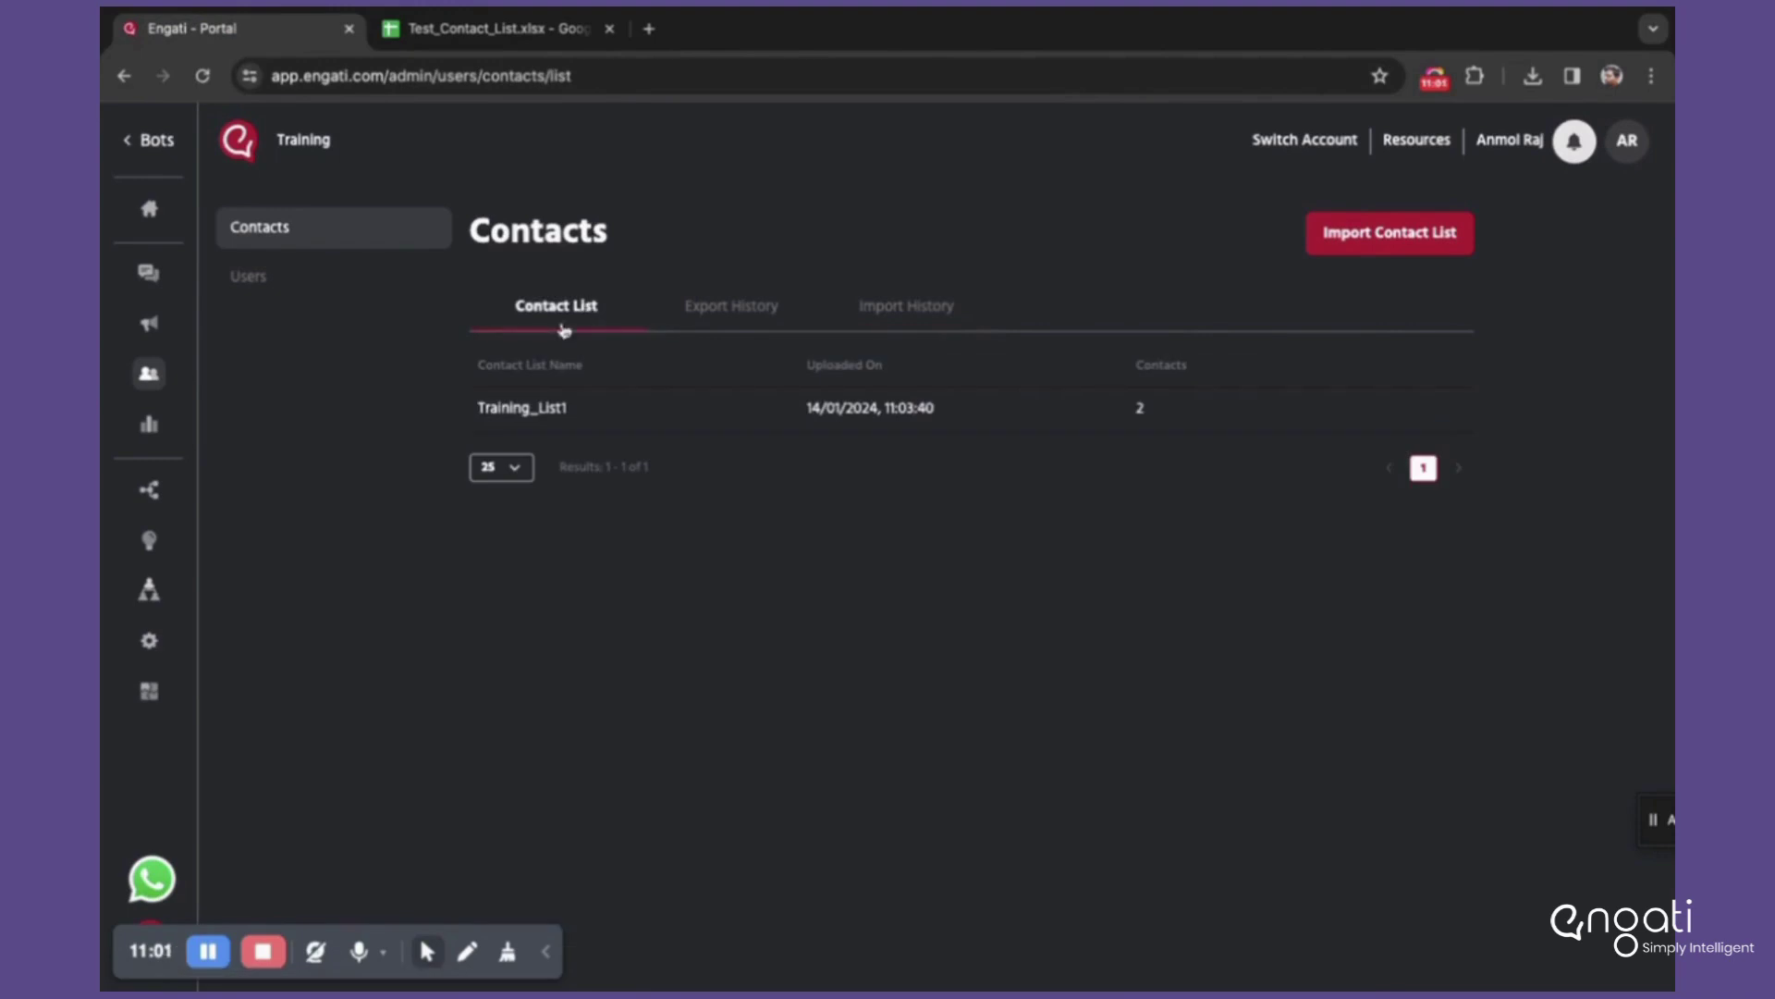
{"action": "left_click_drag", "start_coordinate": [475, 406], "coordinate": [591, 407]}
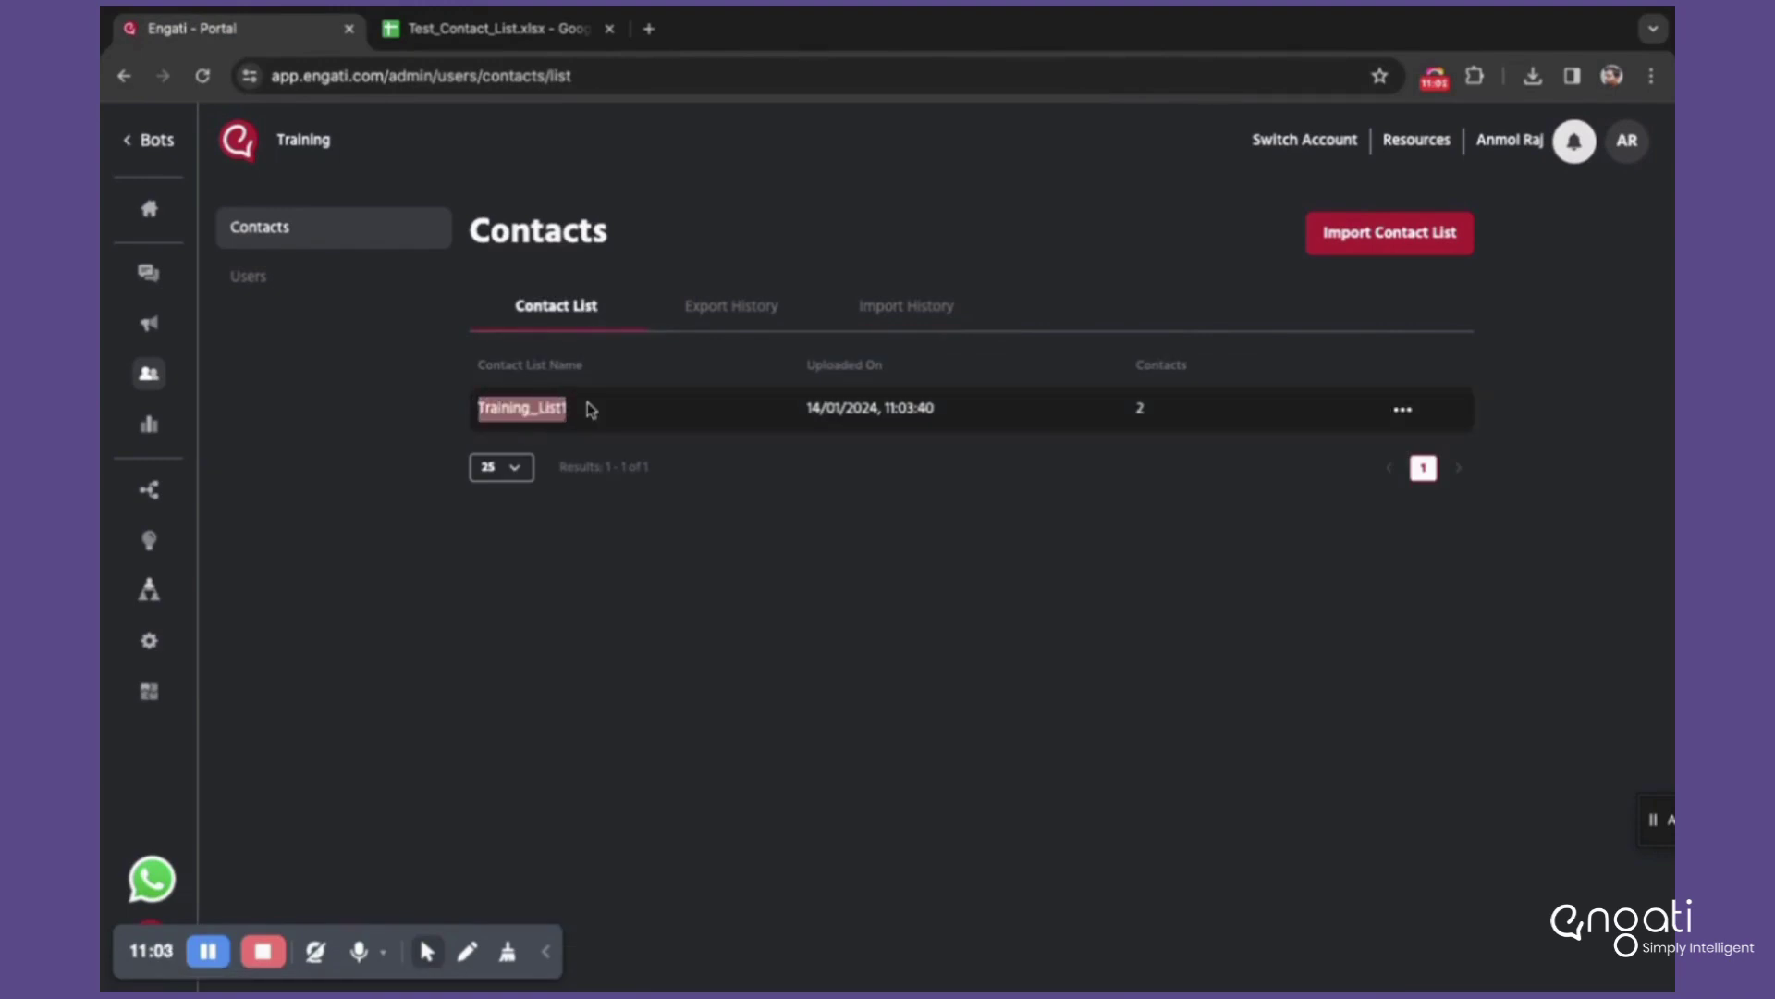
{"action": "left_click", "coordinate": [864, 614]}
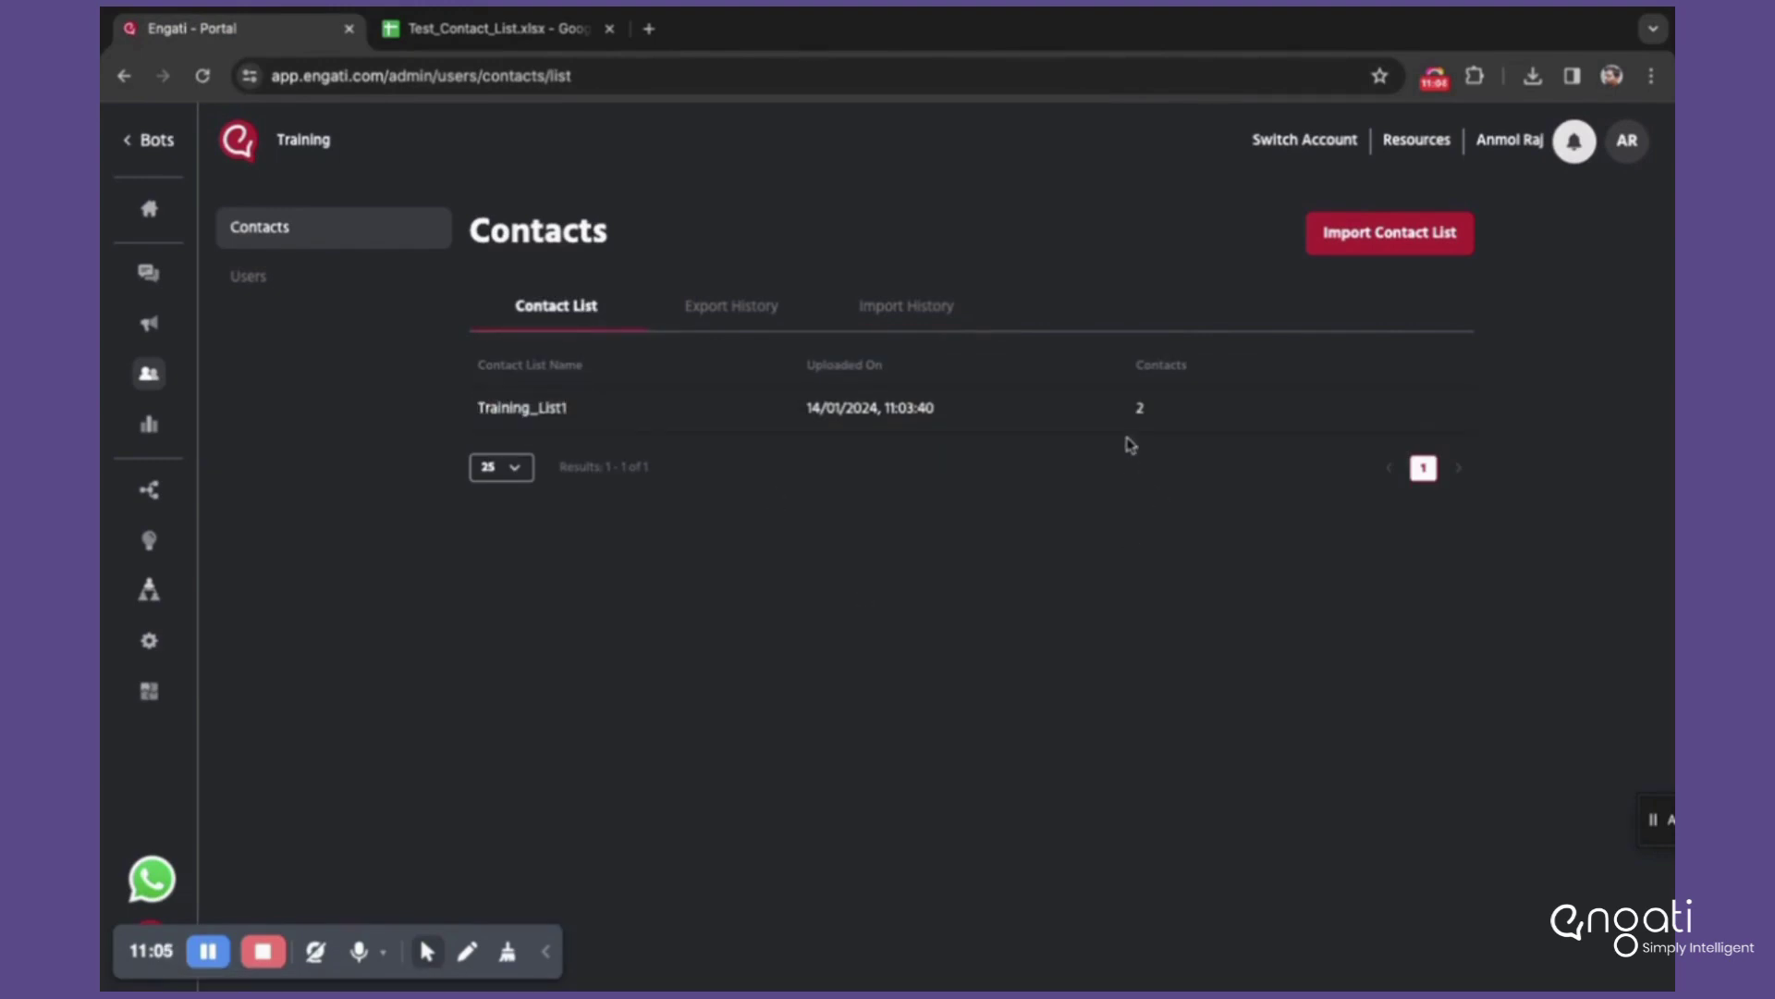
{"action": "left_click_drag", "start_coordinate": [1137, 408], "coordinate": [1158, 418]}
{"action": "left_click", "coordinate": [499, 29]}
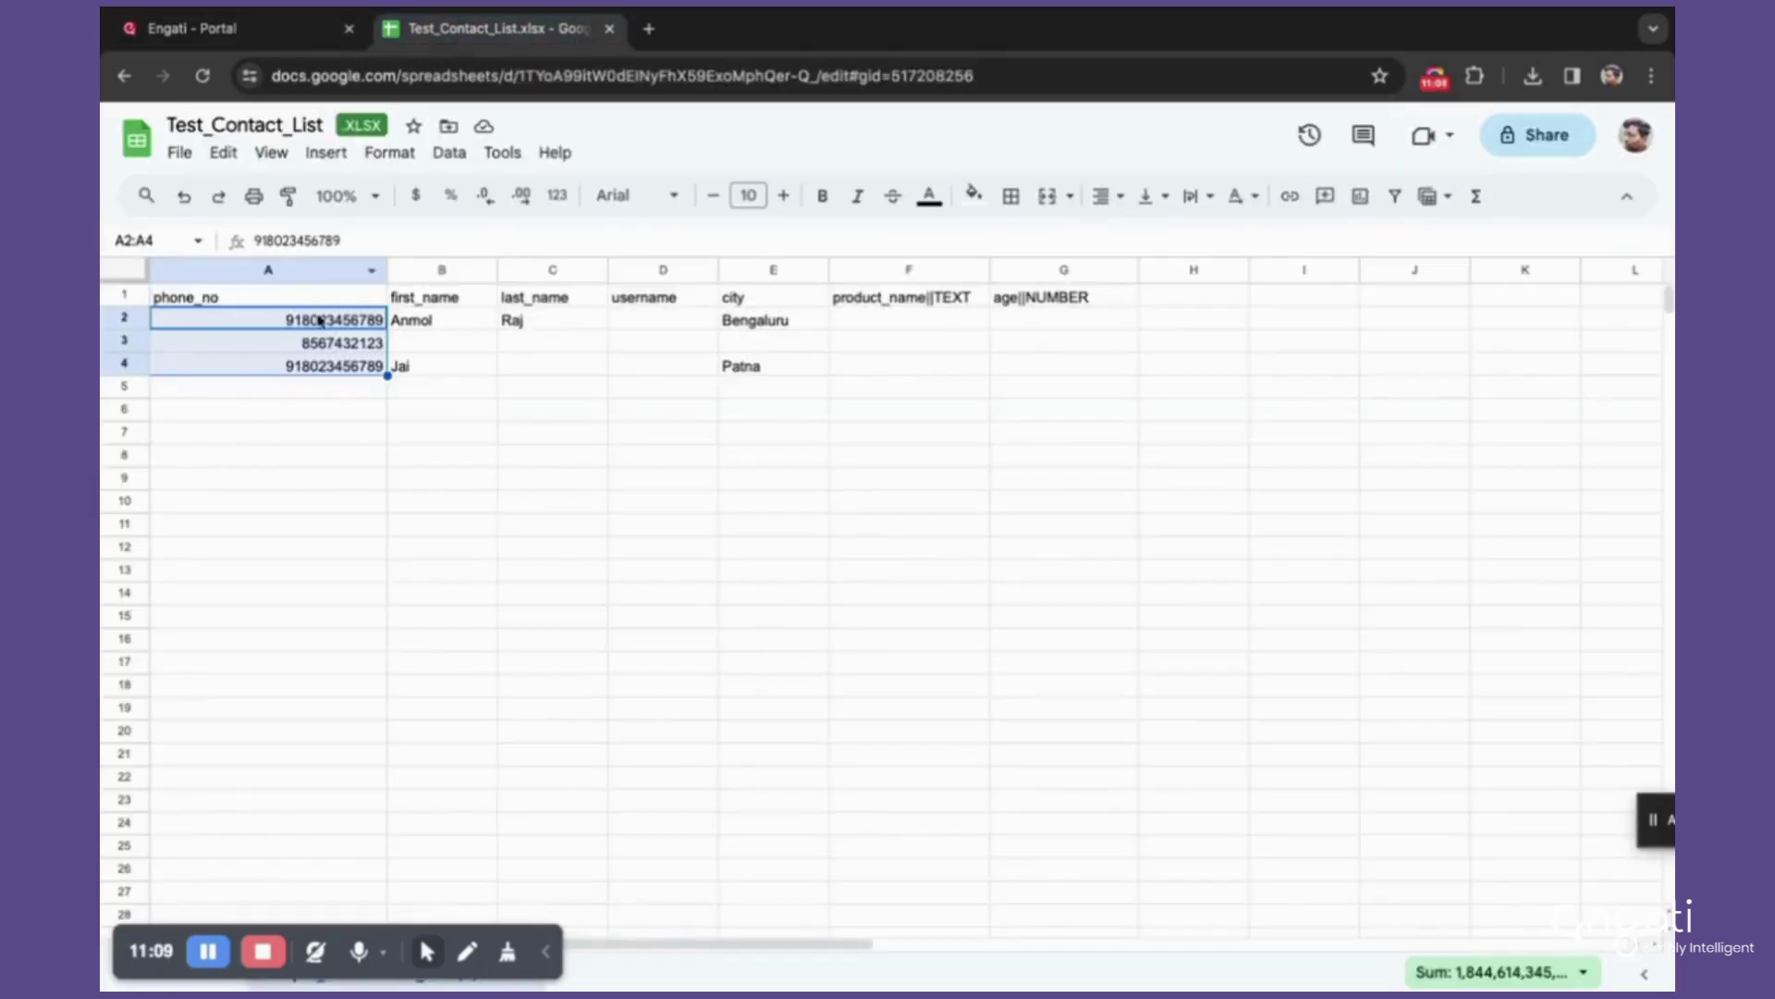
Step: Compare the phone numbers in A2 and A4 of the spreadsheet
{"action": "left_click", "coordinate": [317, 500]}
{"action": "left_click", "coordinate": [313, 320]}
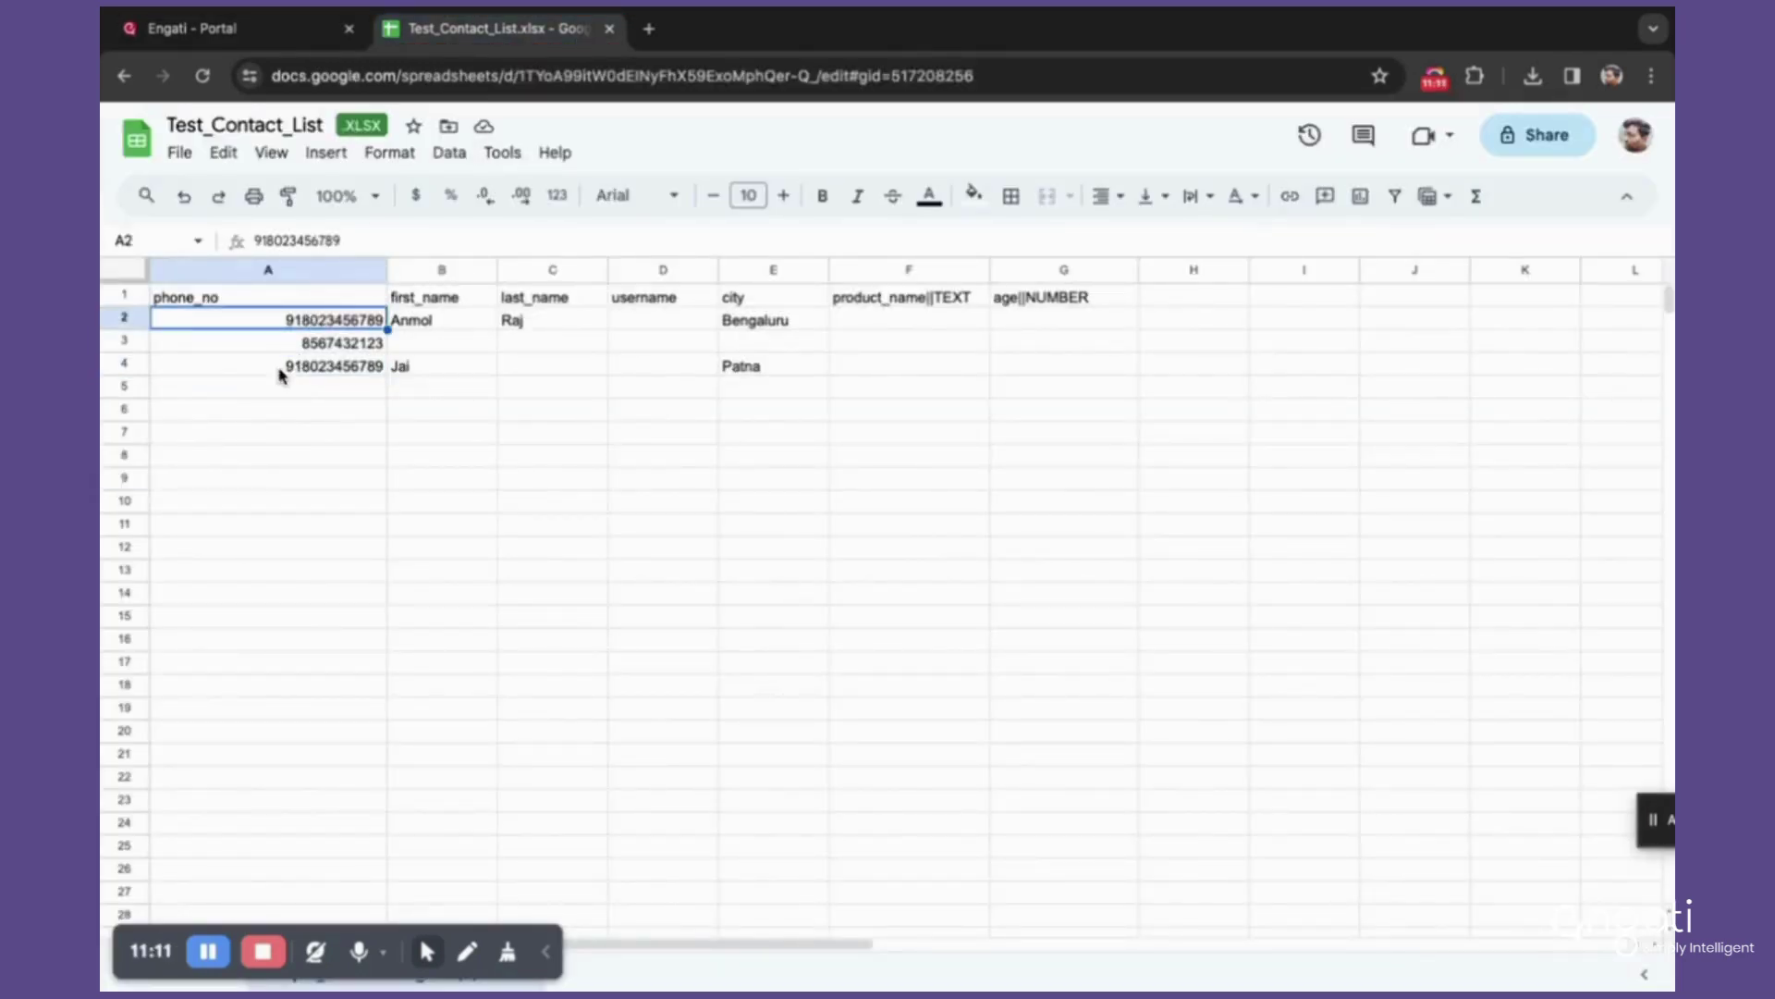
{"action": "left_click", "coordinate": [303, 368]}
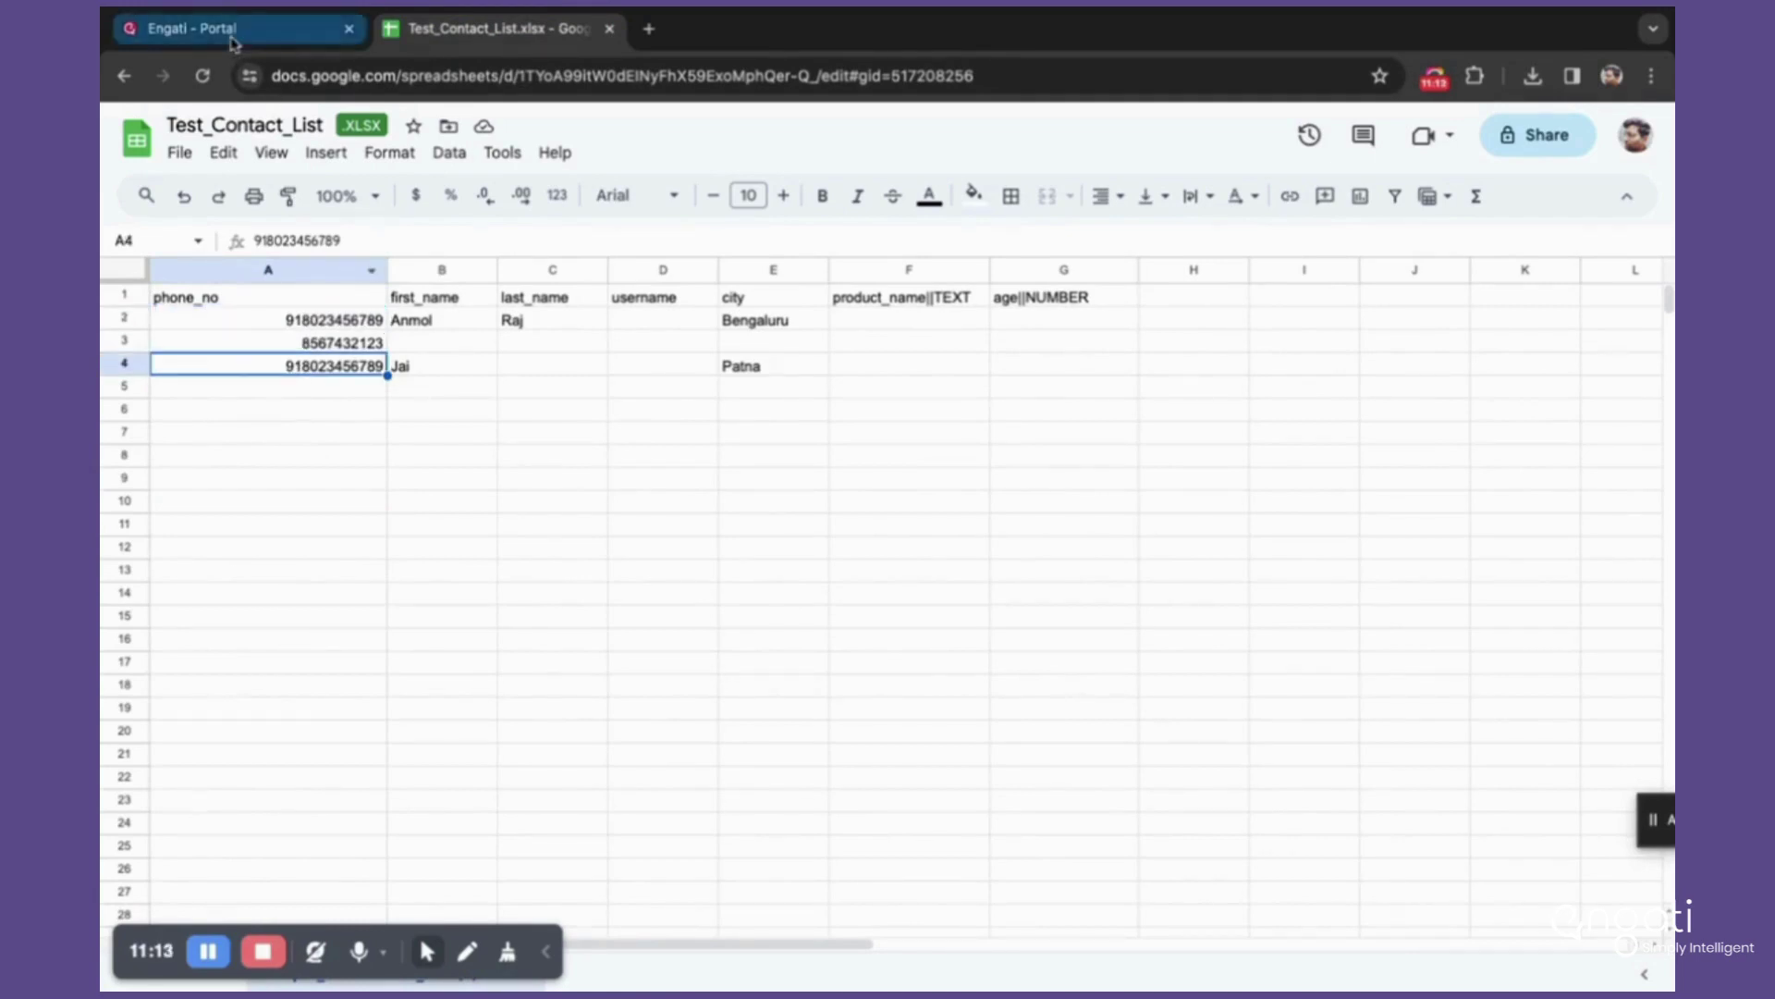
{"action": "left_click", "coordinate": [232, 40]}
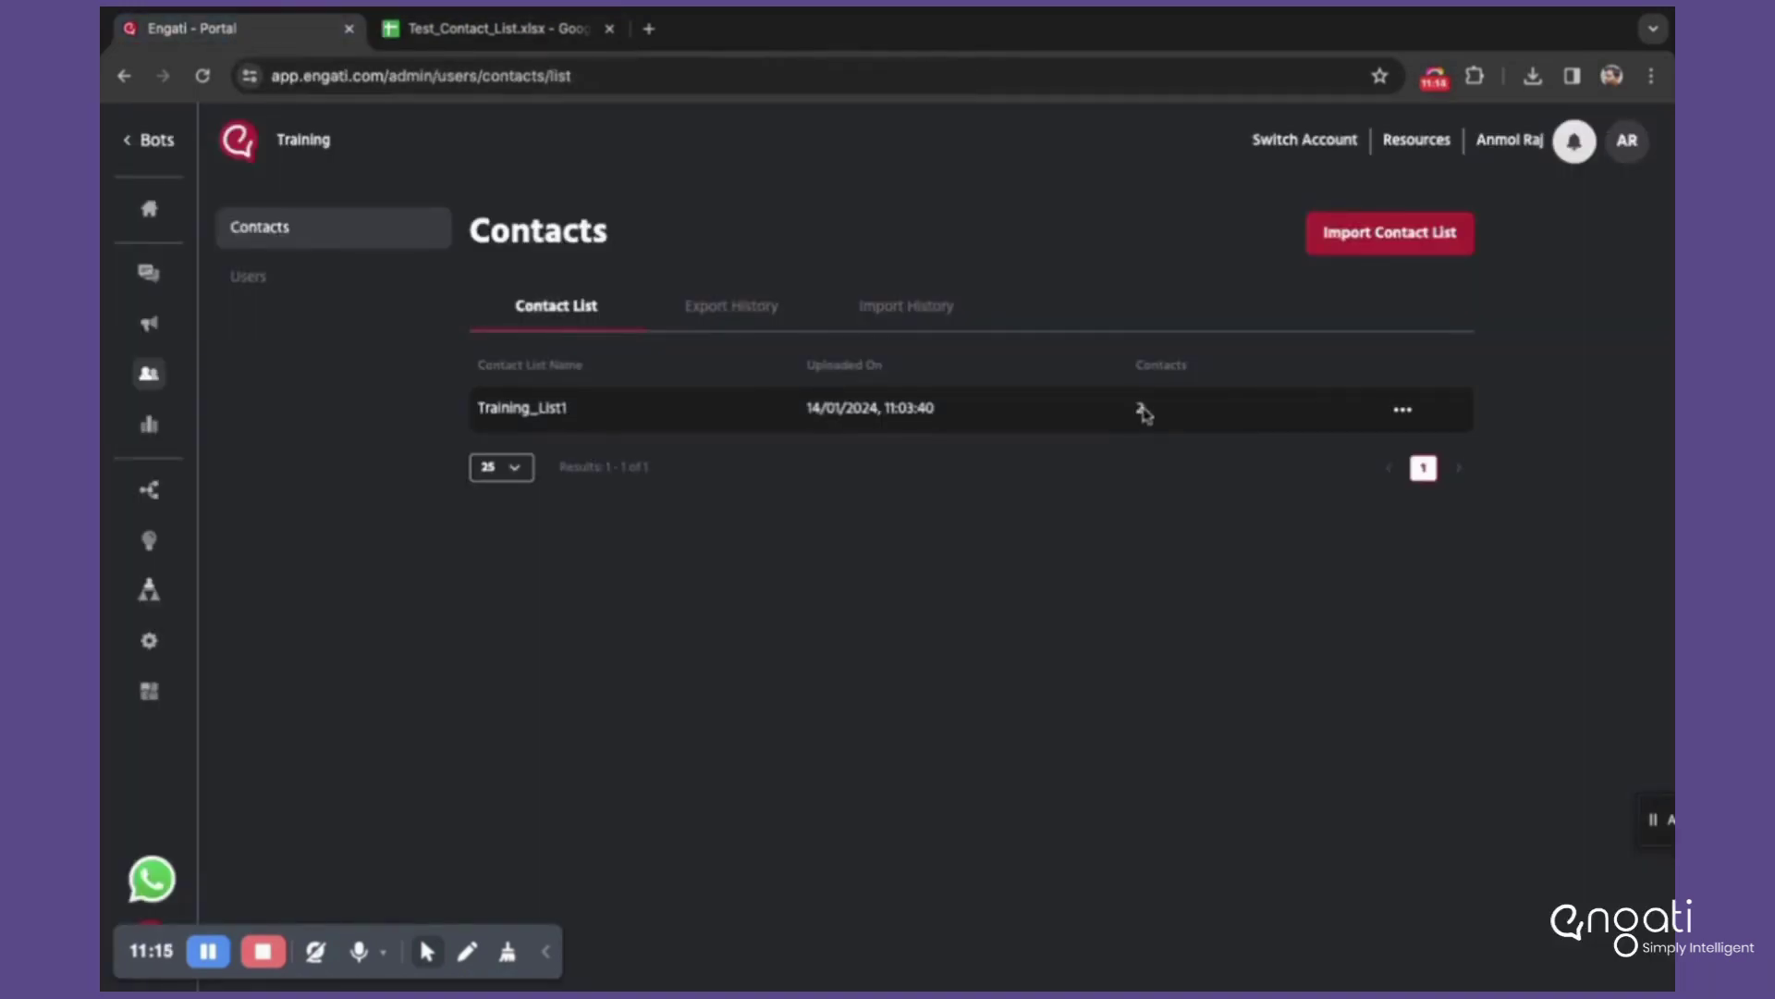
Step: Point out Training_List1's contact count of 2 again, then return to the sheet
{"action": "double_click", "coordinate": [1140, 408]}
{"action": "left_click", "coordinate": [1142, 407]}
{"action": "double_click", "coordinate": [1141, 408]}
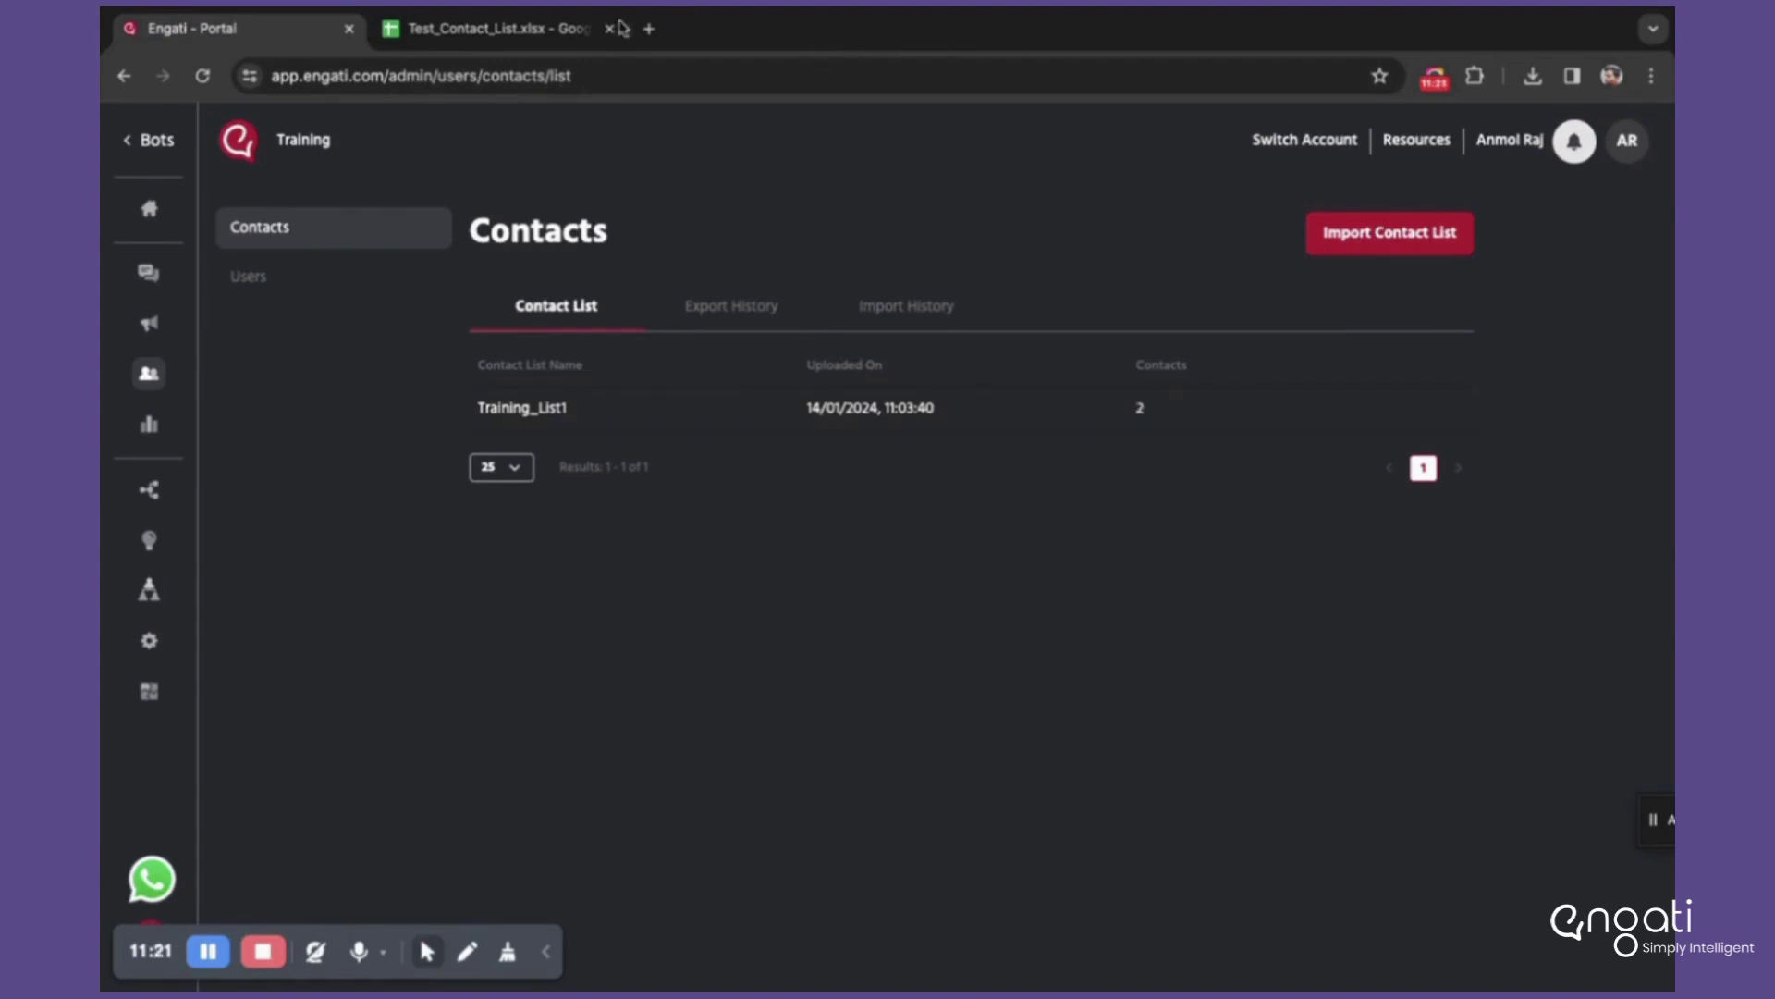
{"action": "left_click", "coordinate": [621, 28]}
{"action": "left_click", "coordinate": [337, 405]}
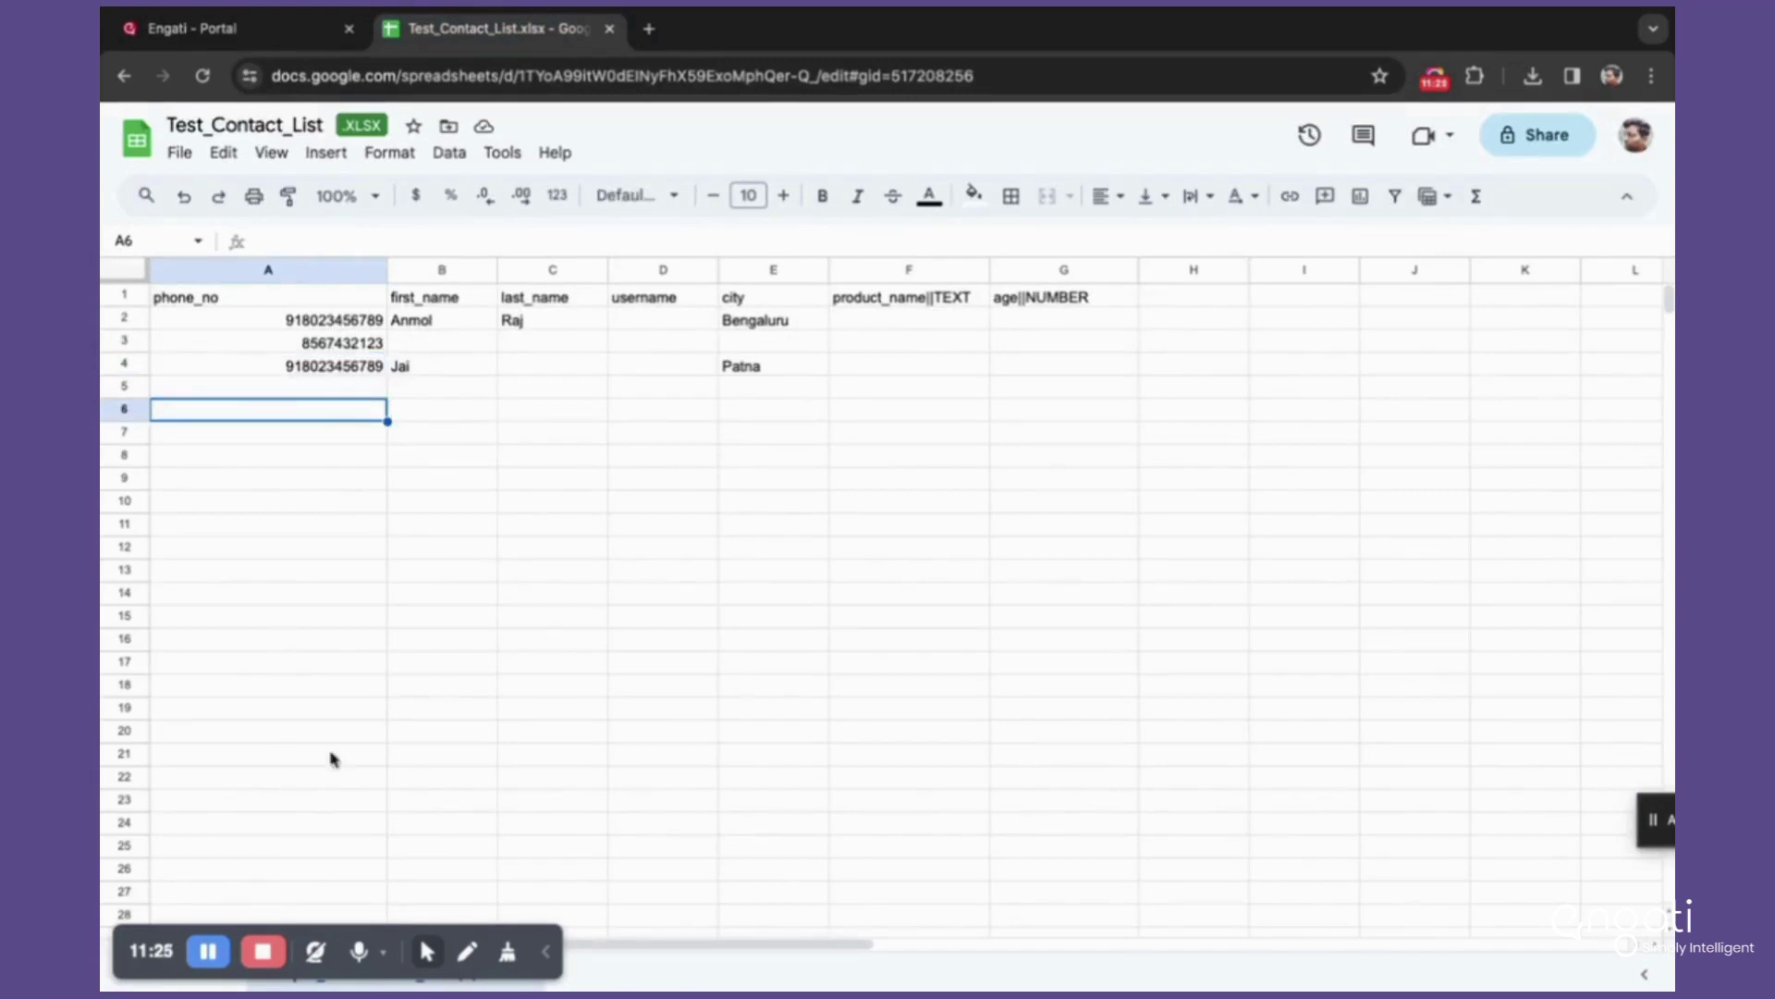
Step: Inspect the first_name and last_name headers and the contact details in B2:G3
{"action": "left_click", "coordinate": [473, 304]}
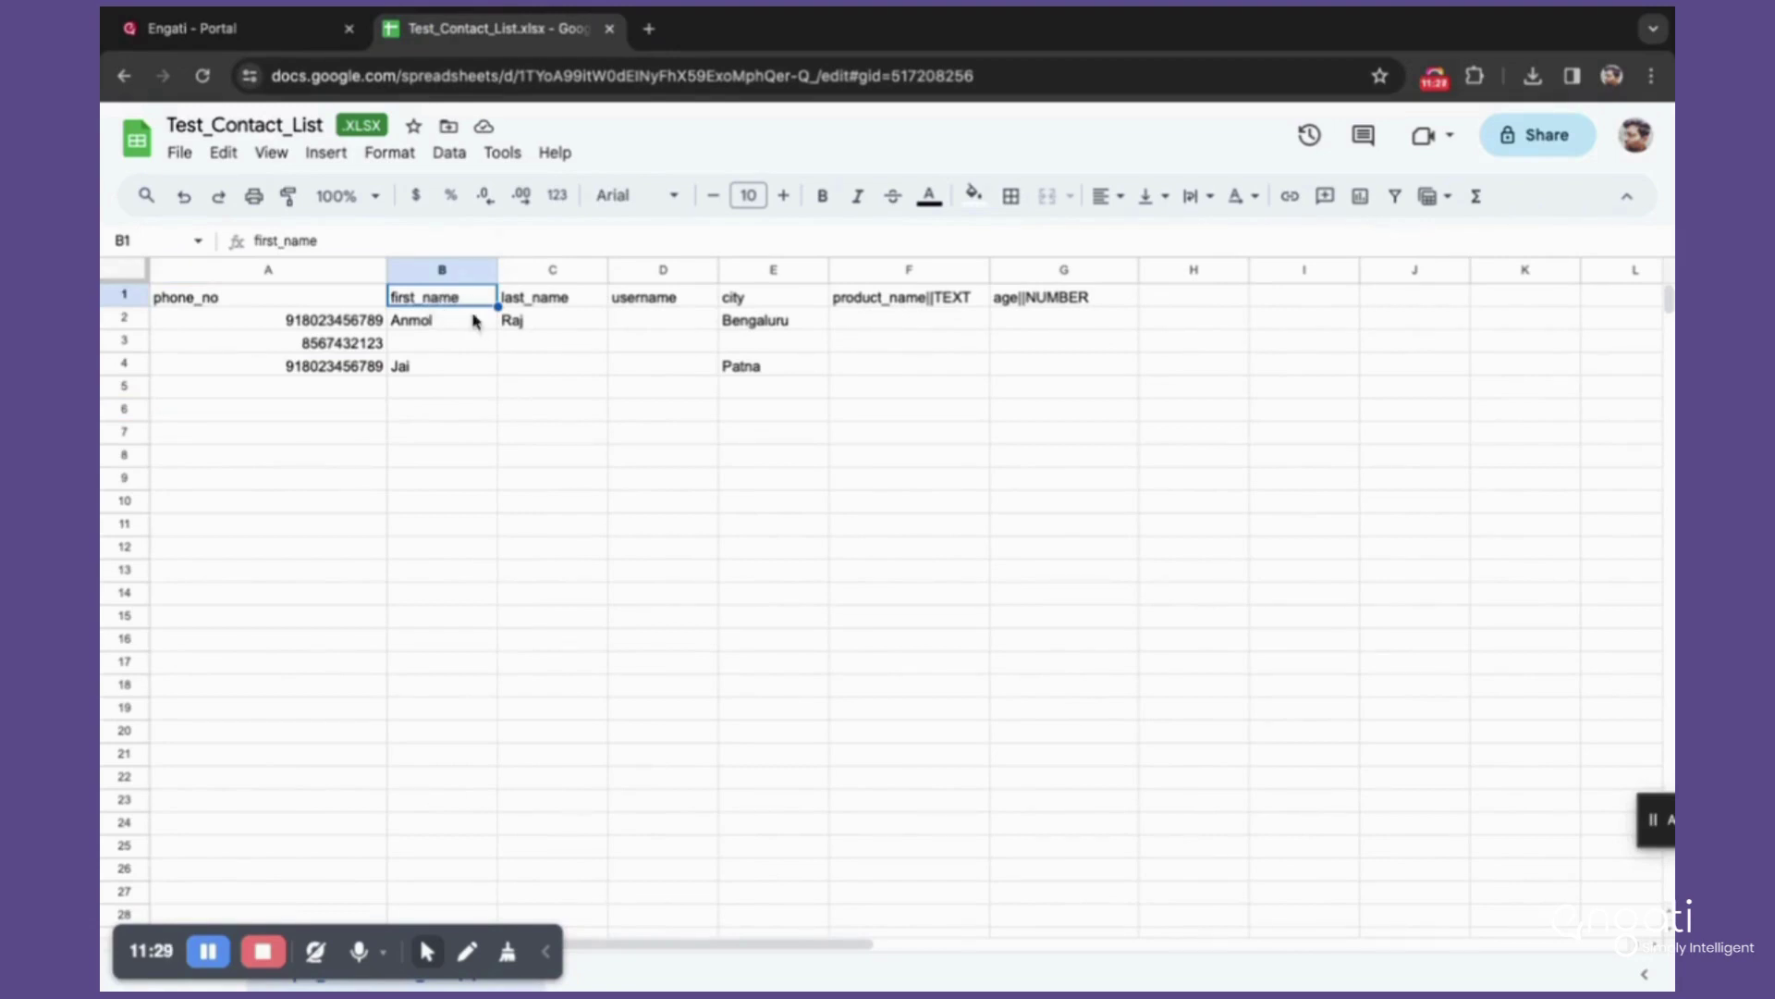
{"action": "left_click", "coordinate": [558, 294]}
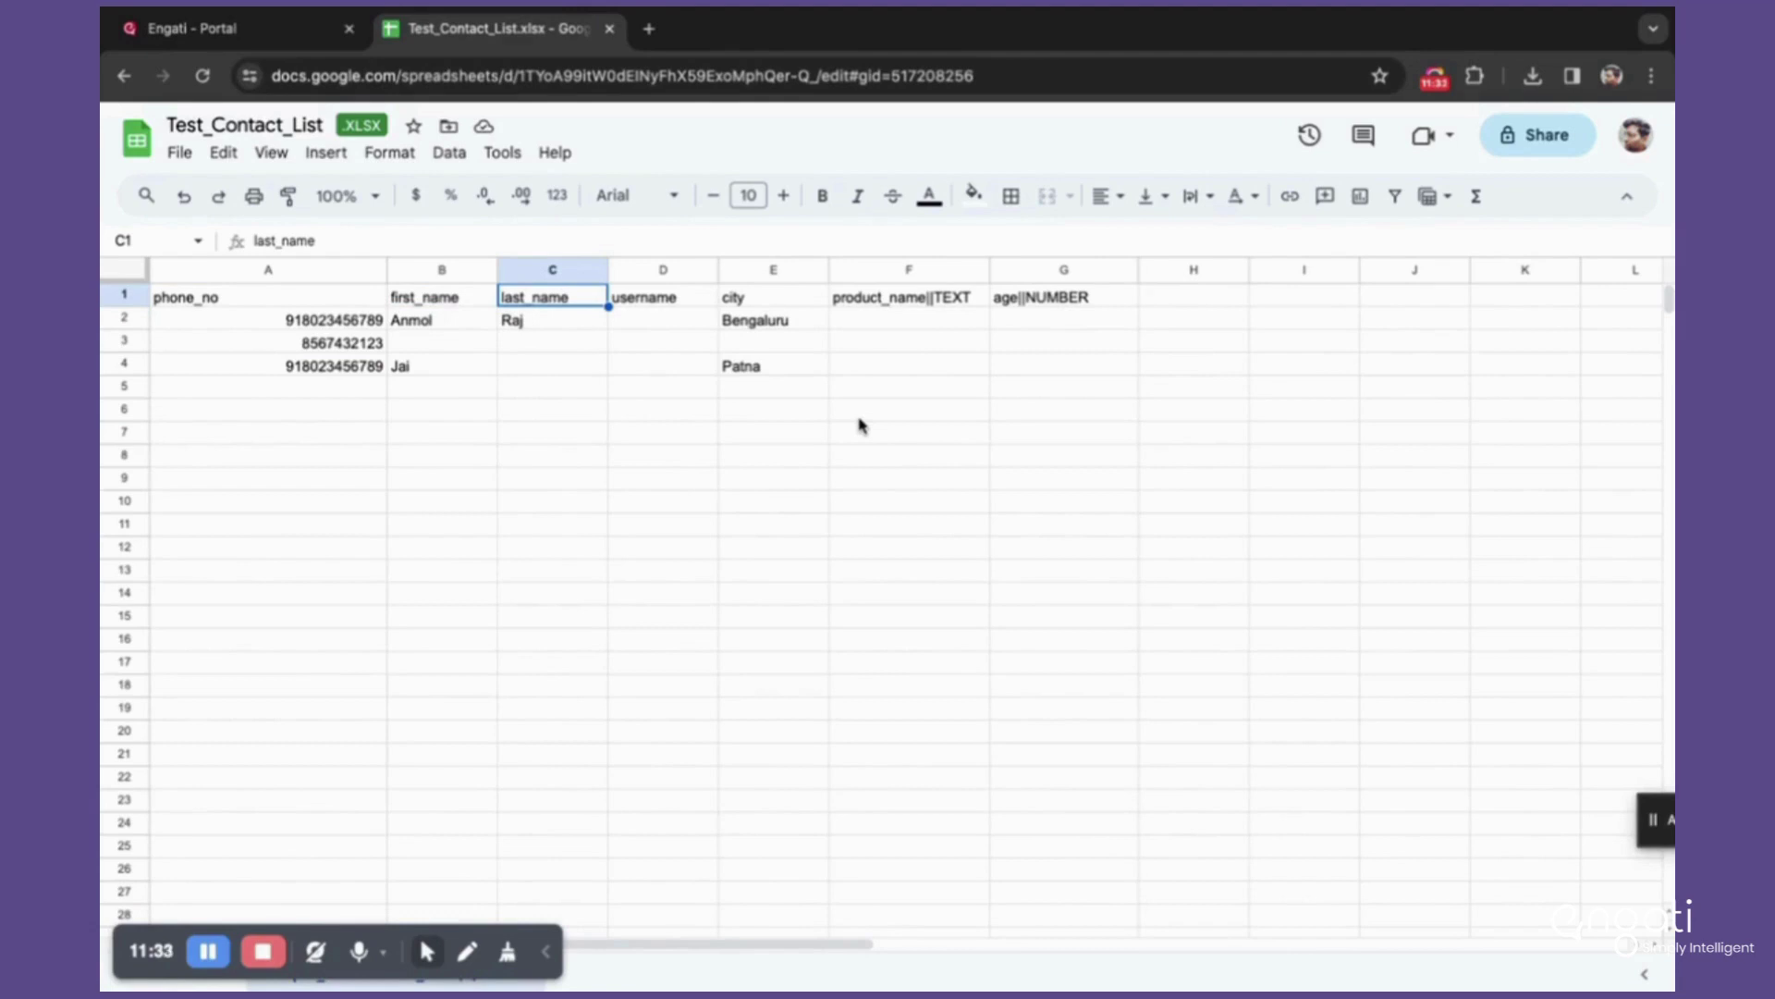
{"action": "left_click", "coordinate": [312, 320]}
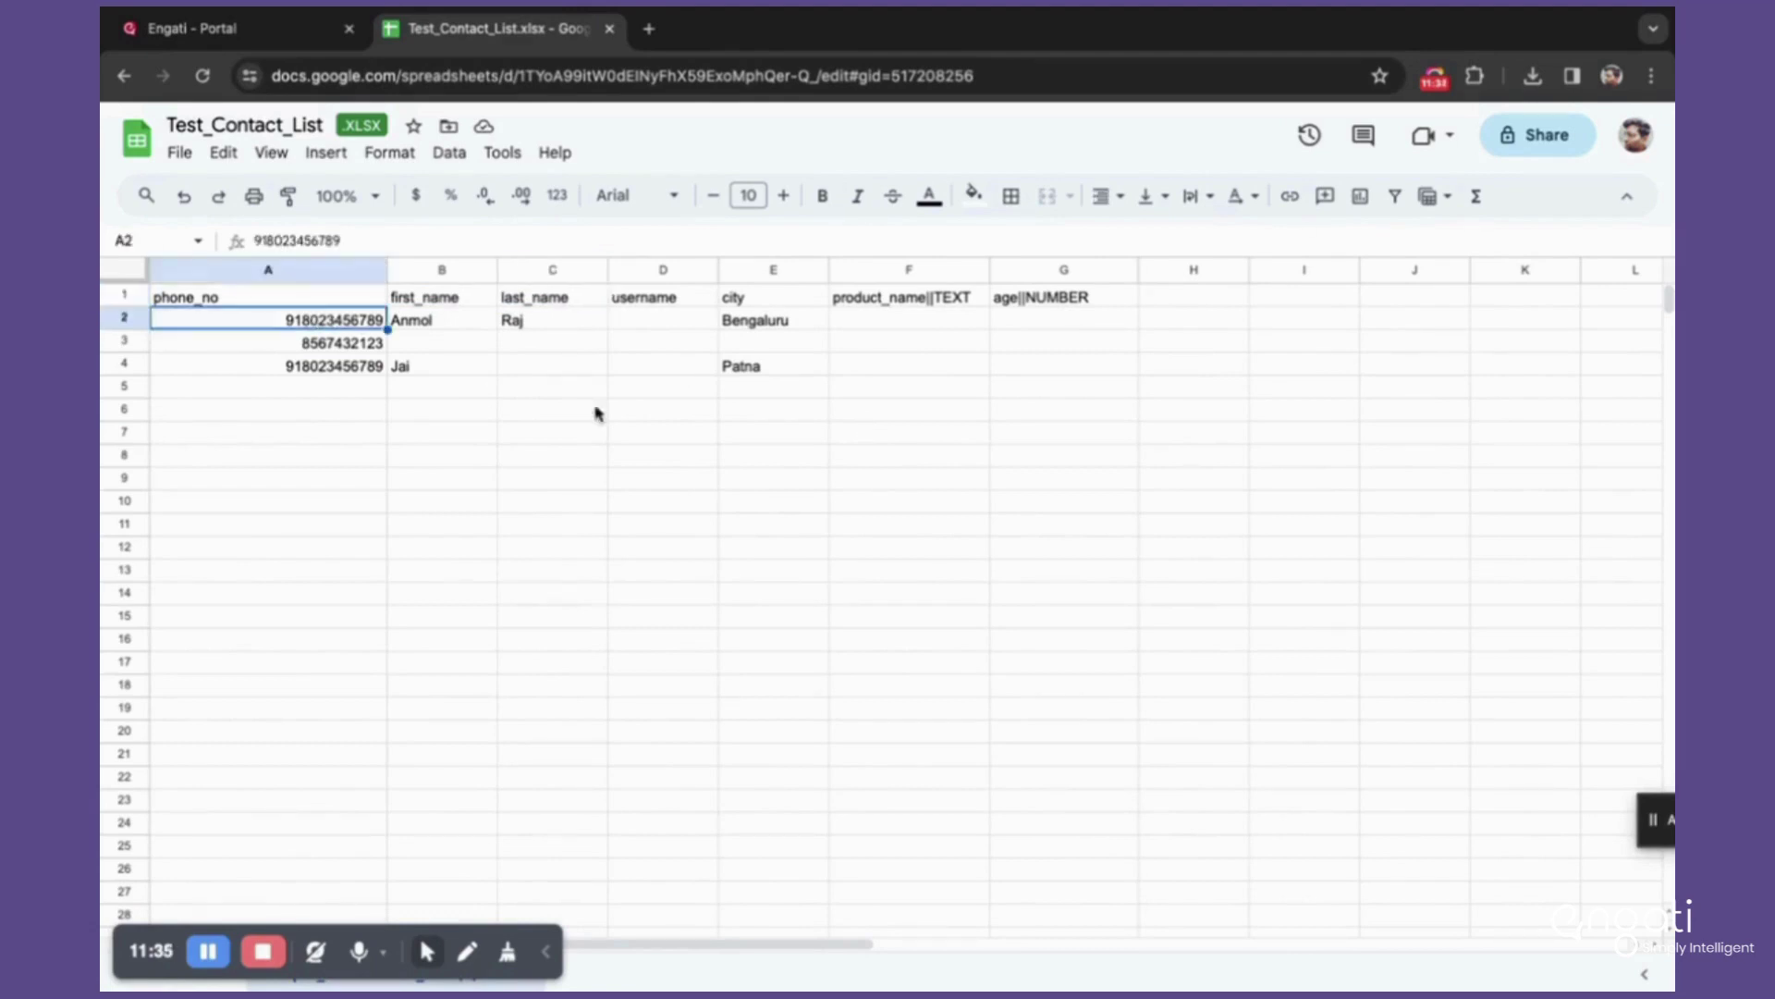
{"action": "left_click", "coordinate": [552, 455]}
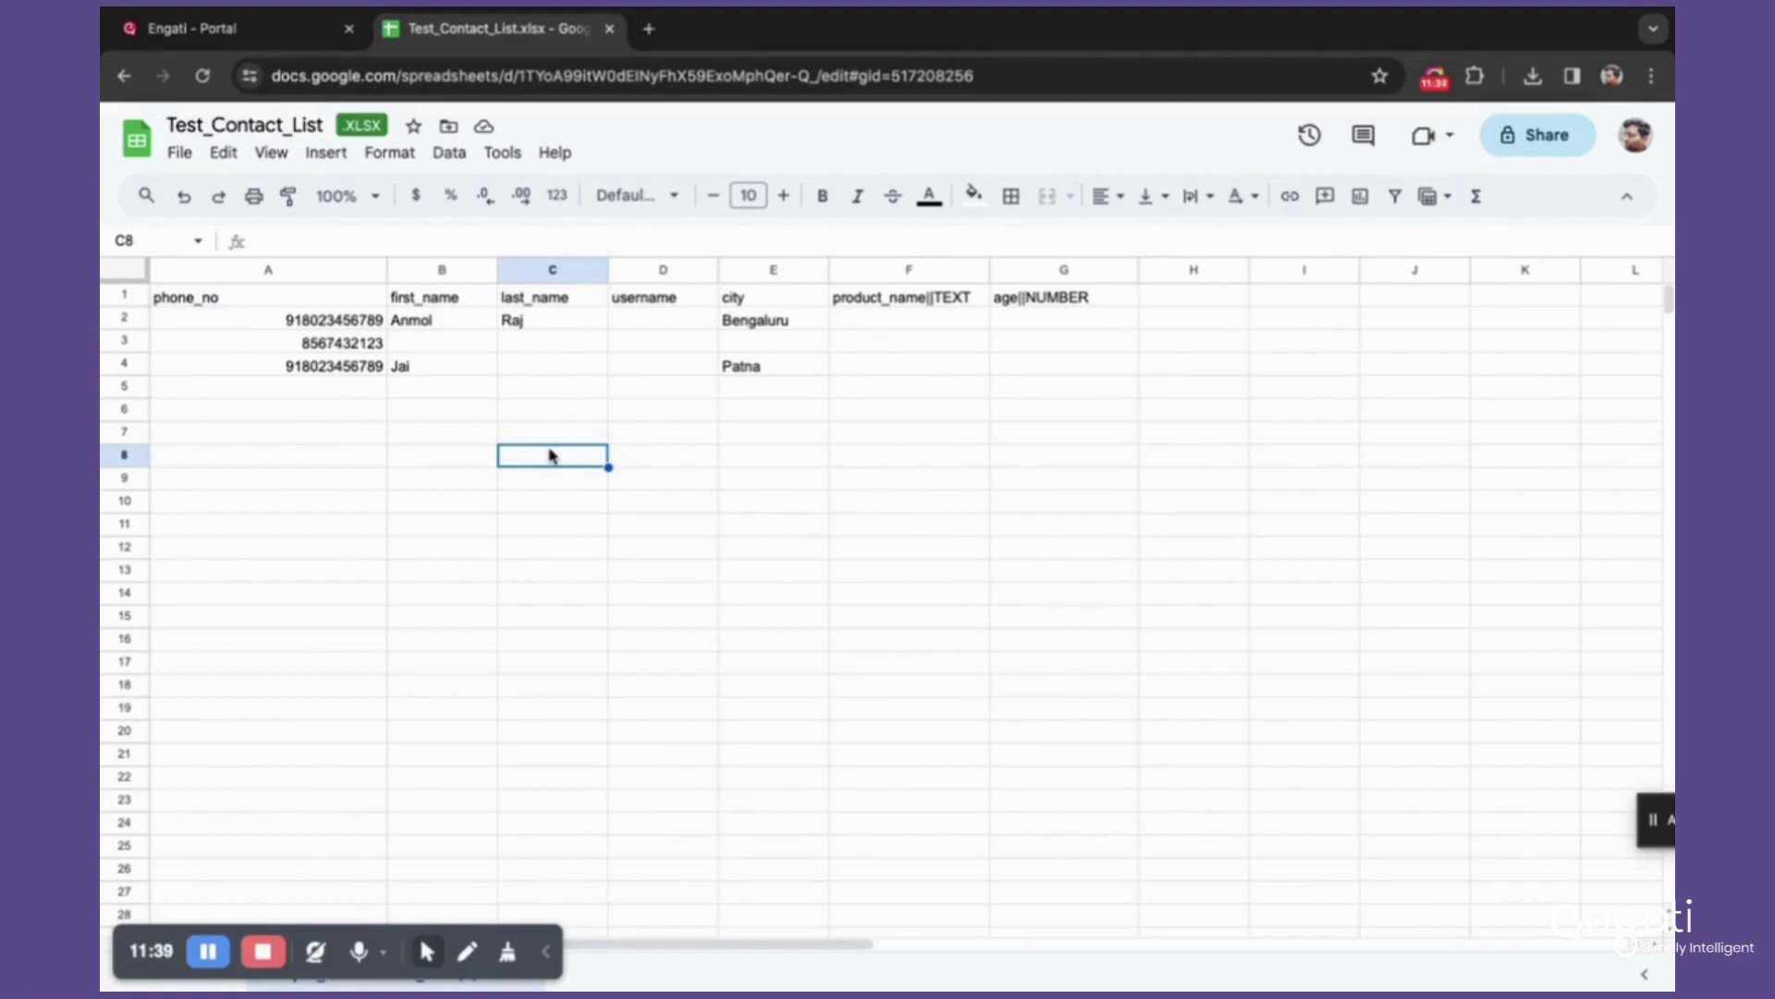
{"action": "left_click", "coordinate": [443, 320]}
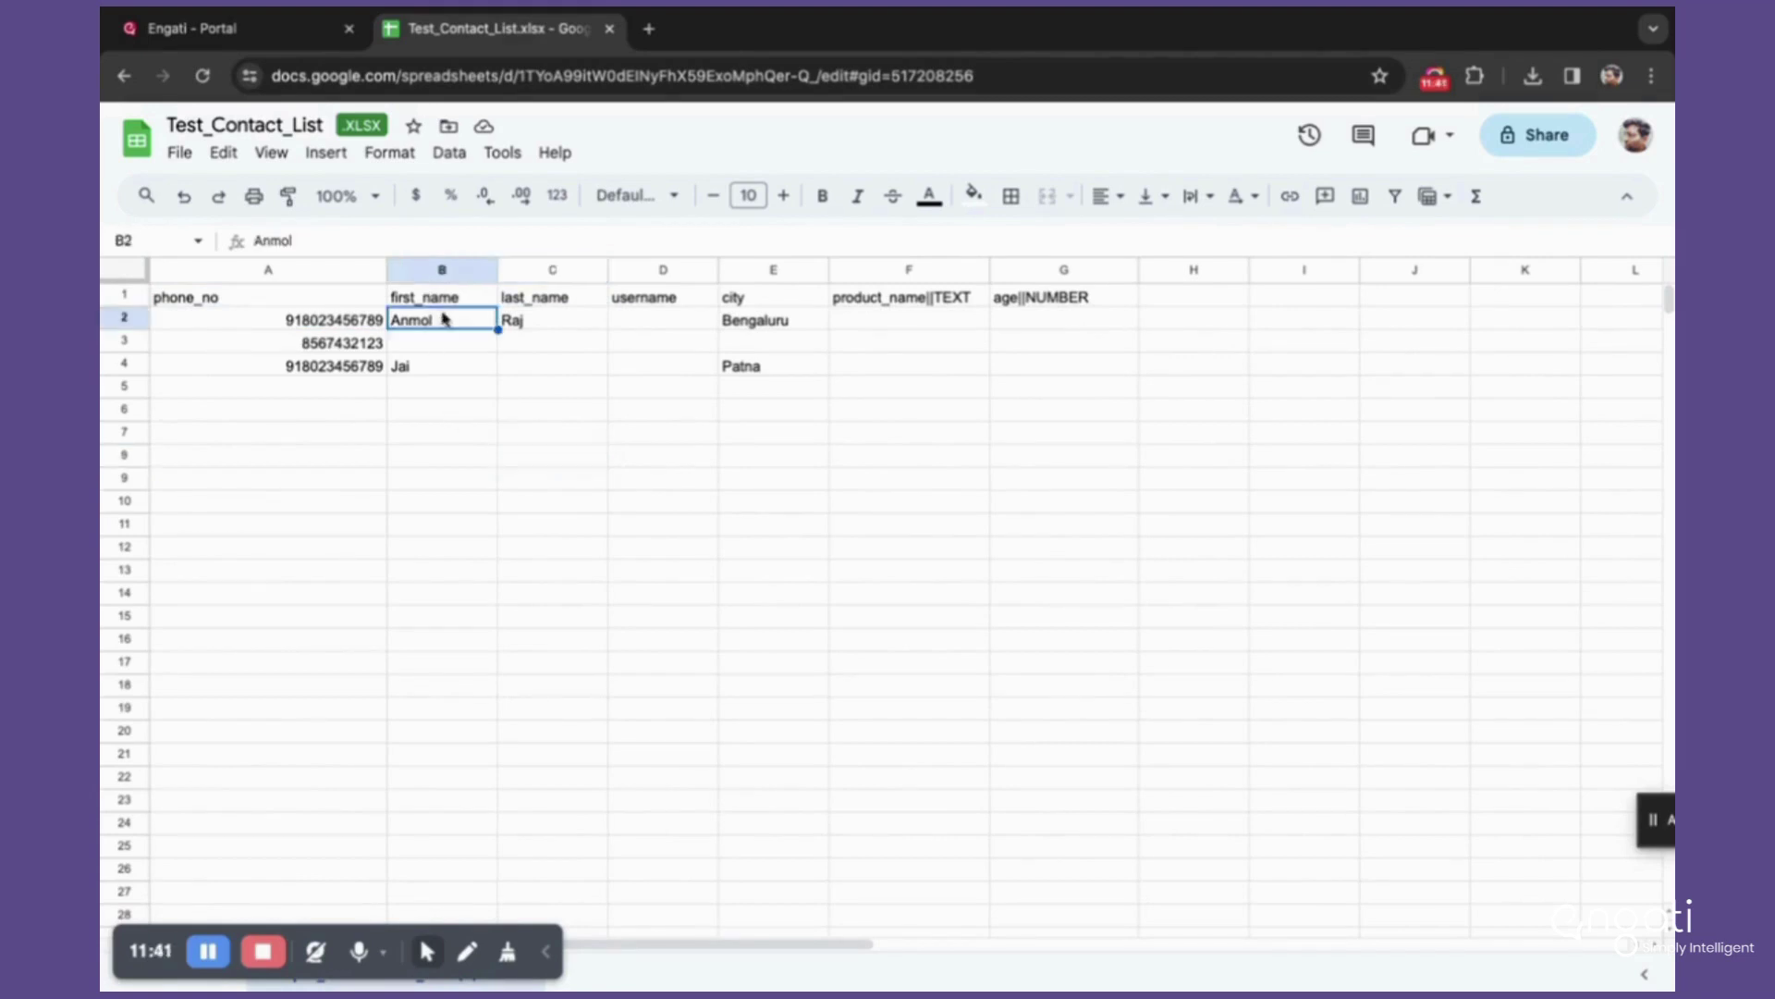
{"action": "left_click_drag", "start_coordinate": [444, 319], "coordinate": [1070, 329]}
{"action": "left_click", "coordinate": [670, 525]}
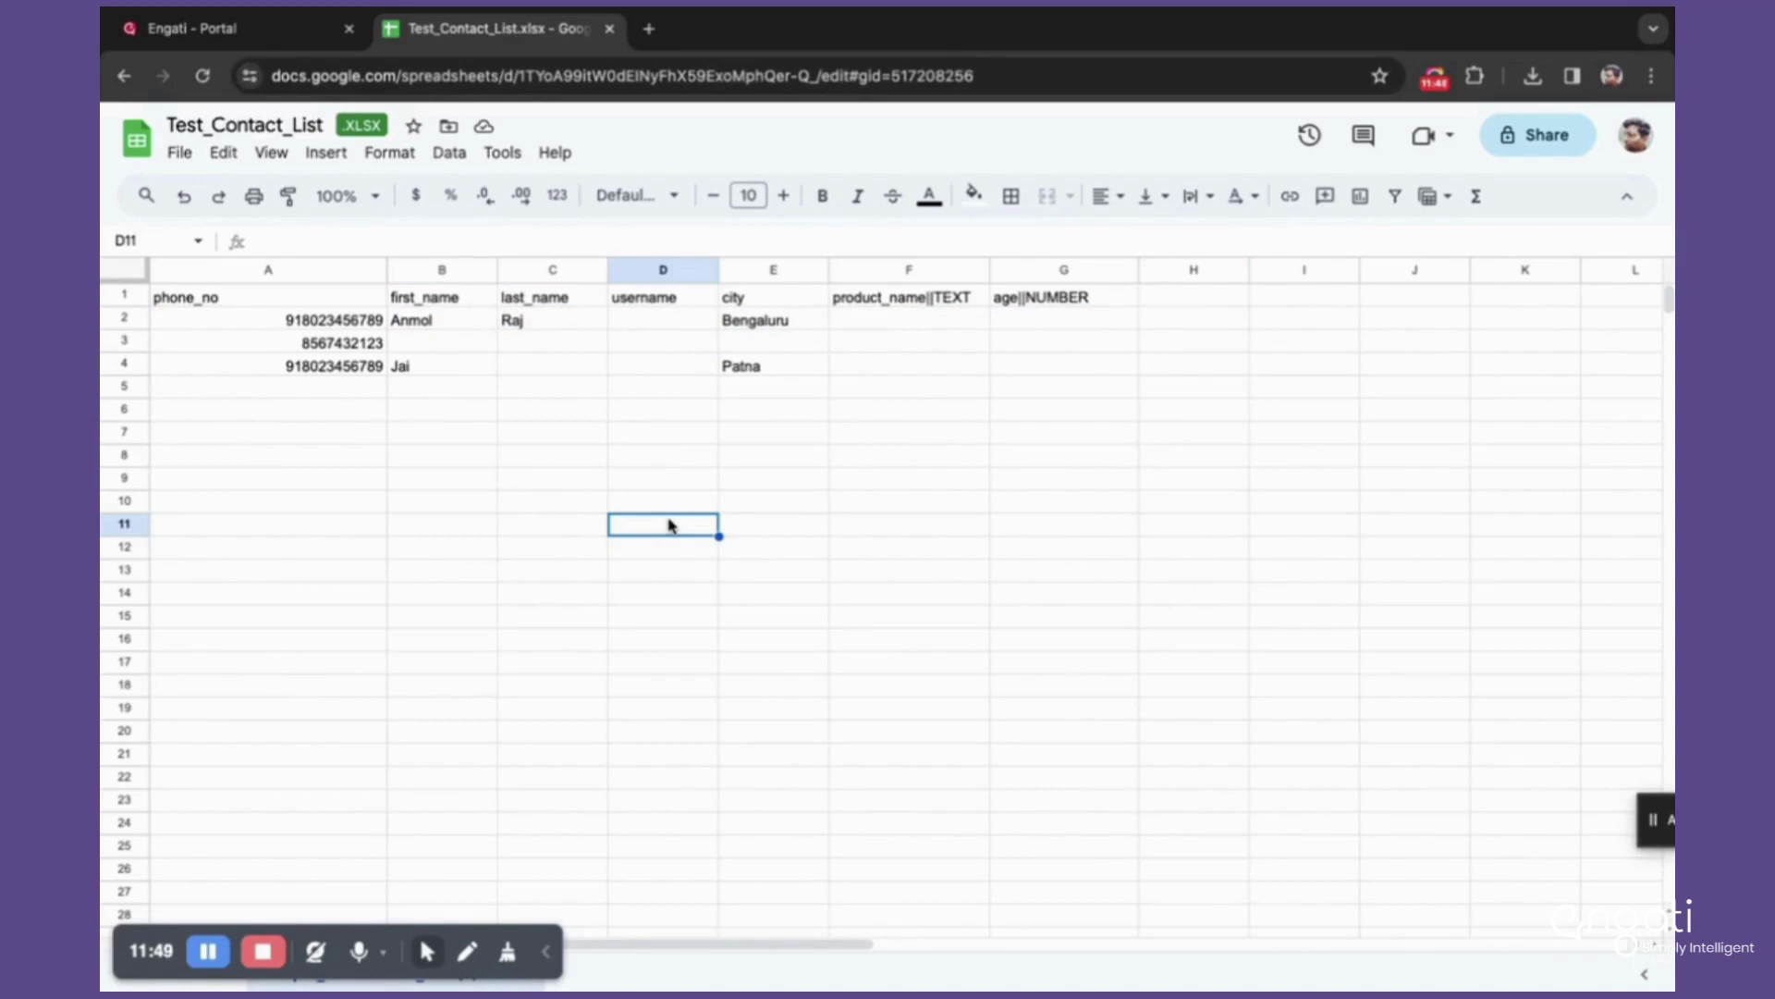
{"action": "left_click", "coordinate": [278, 28]}
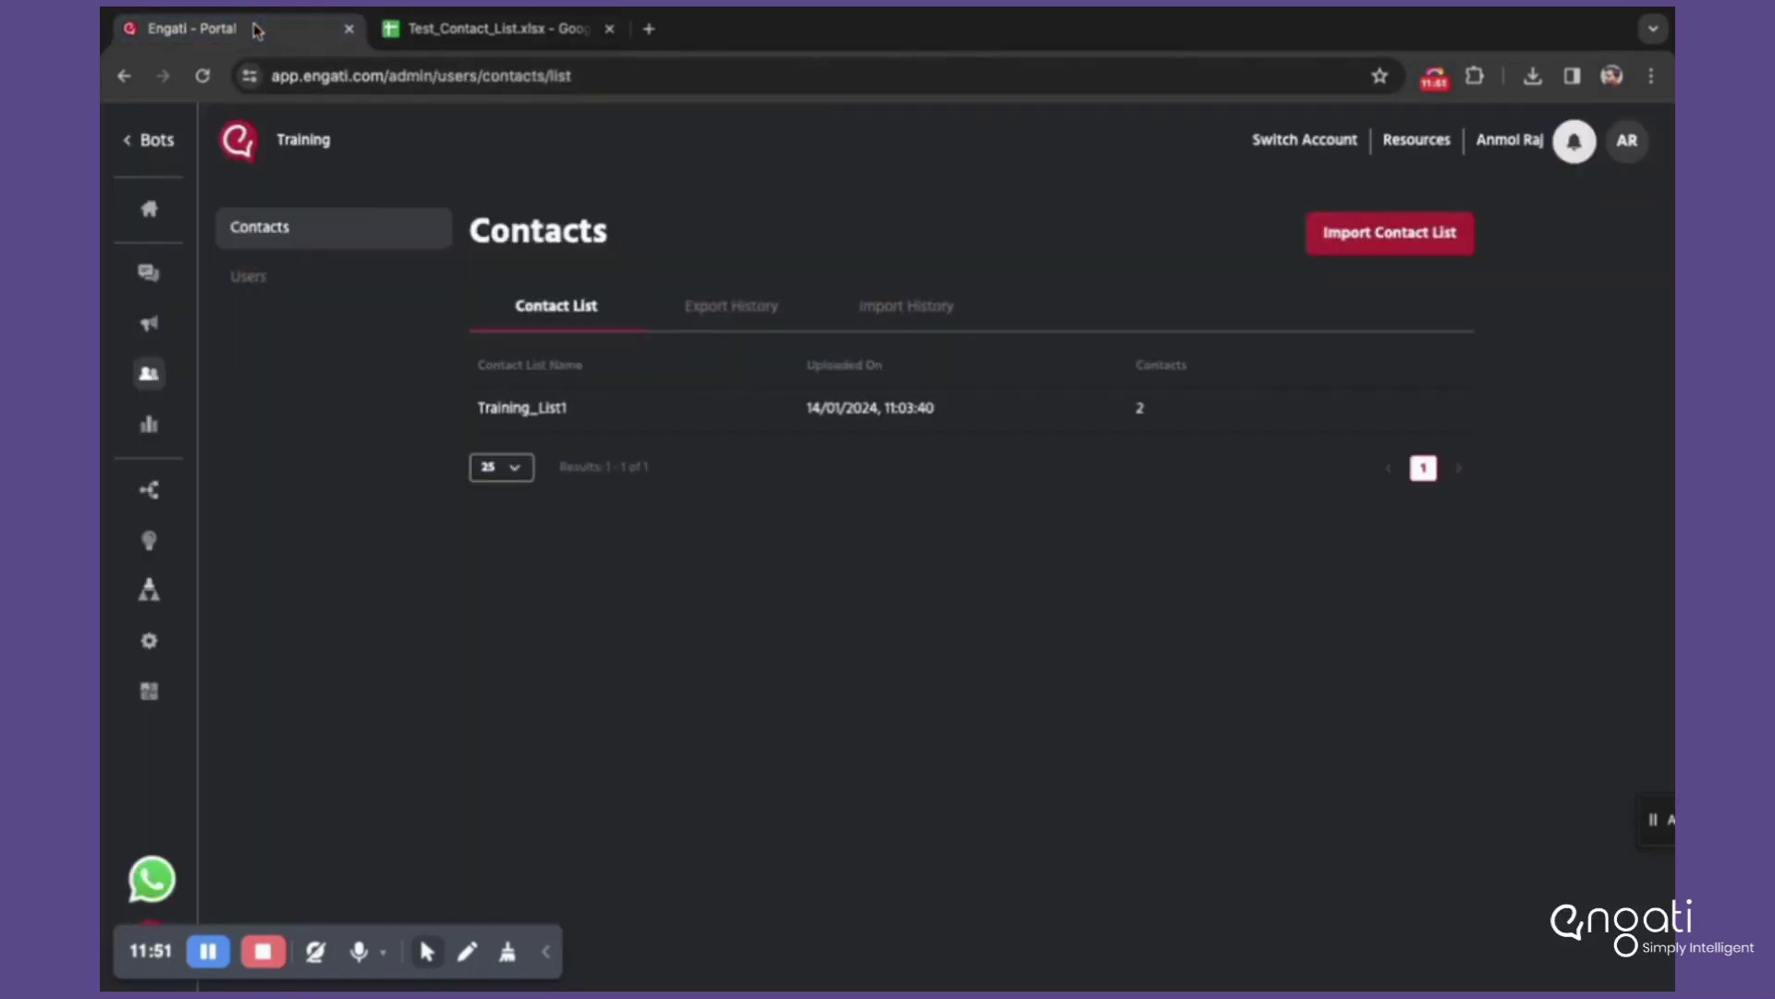